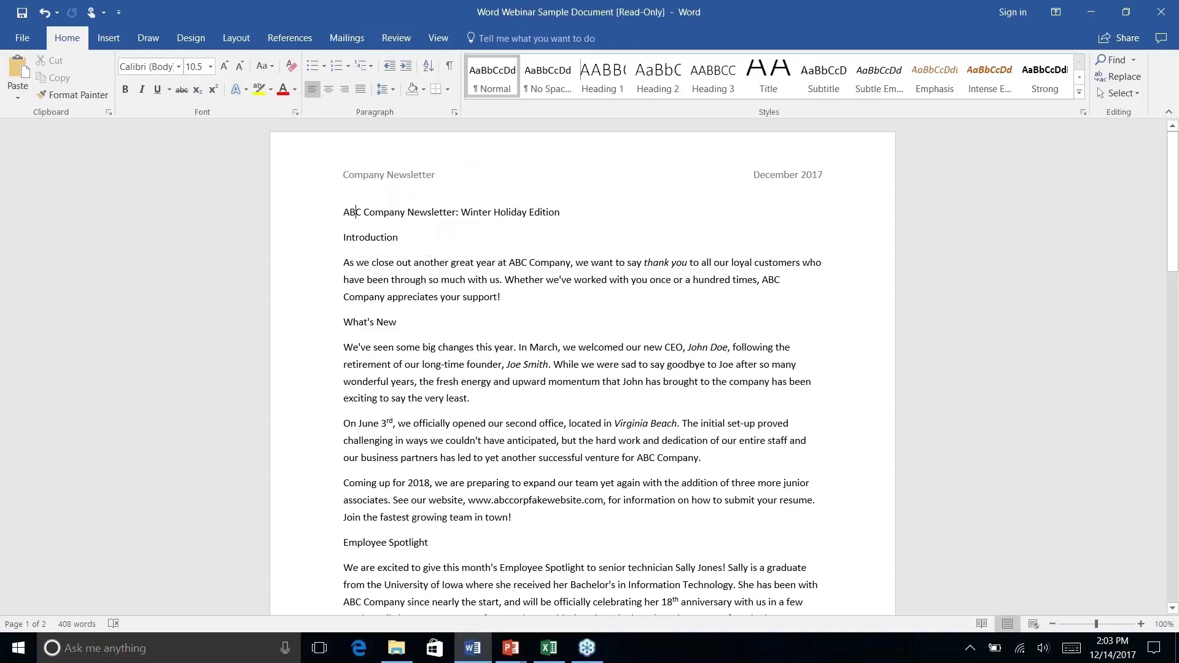
Step: Show the Quick Access Toolbar below the ribbon
right_click(305, 88)
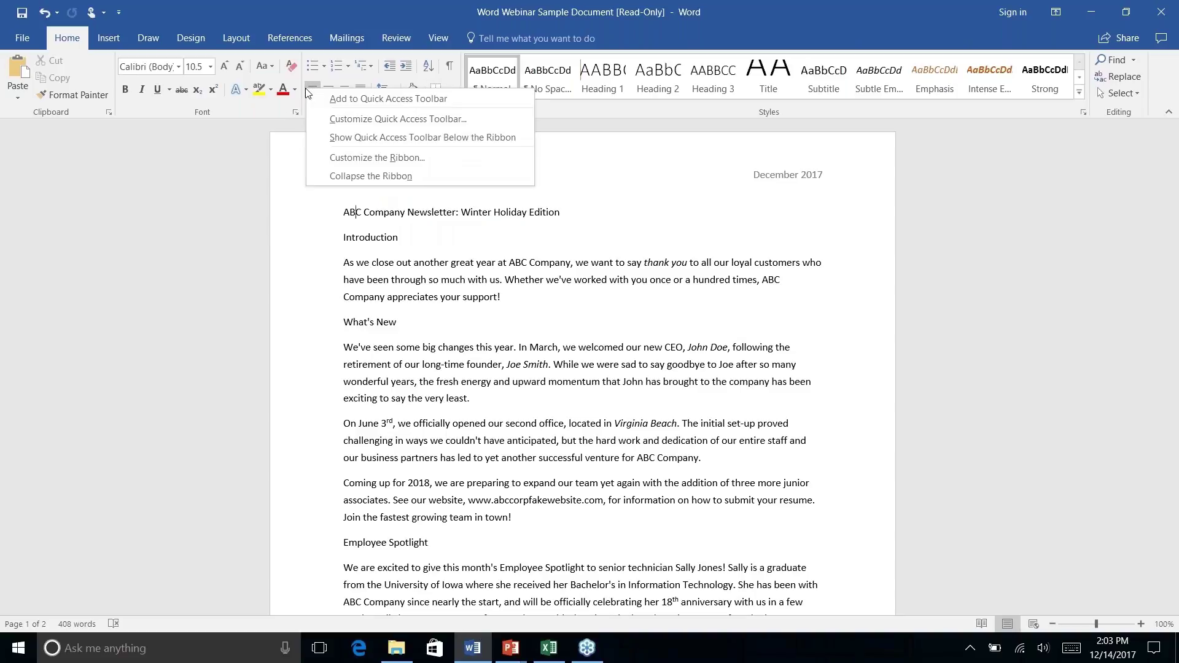
click(401, 138)
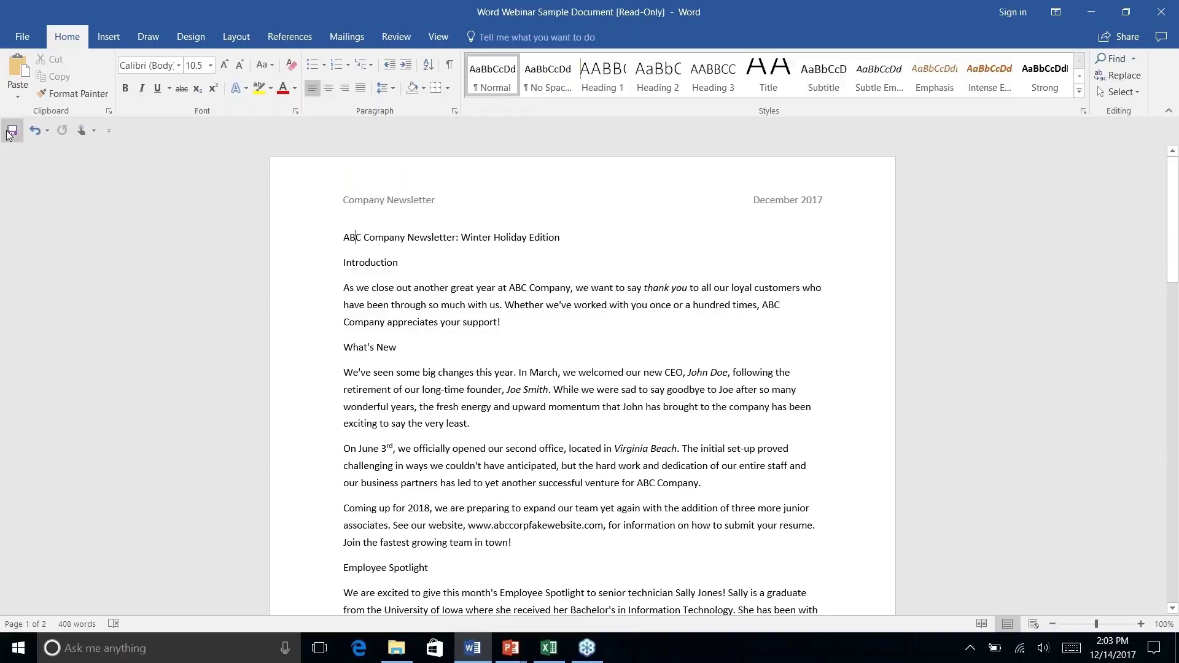
right_click(312, 91)
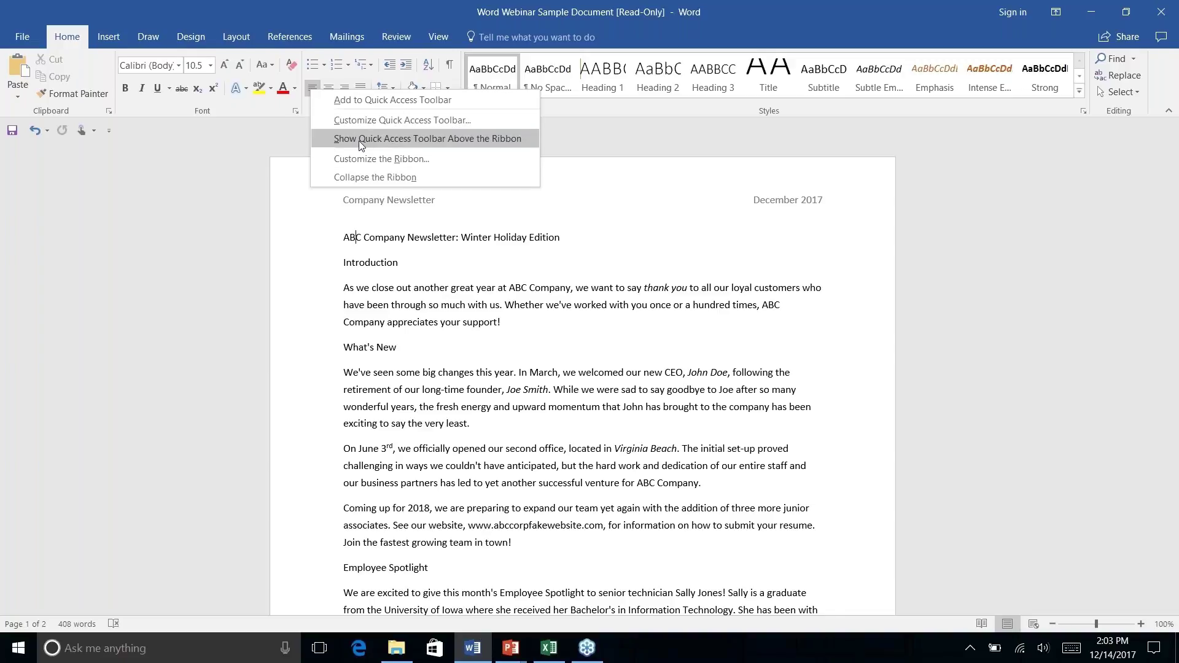
click(142, 126)
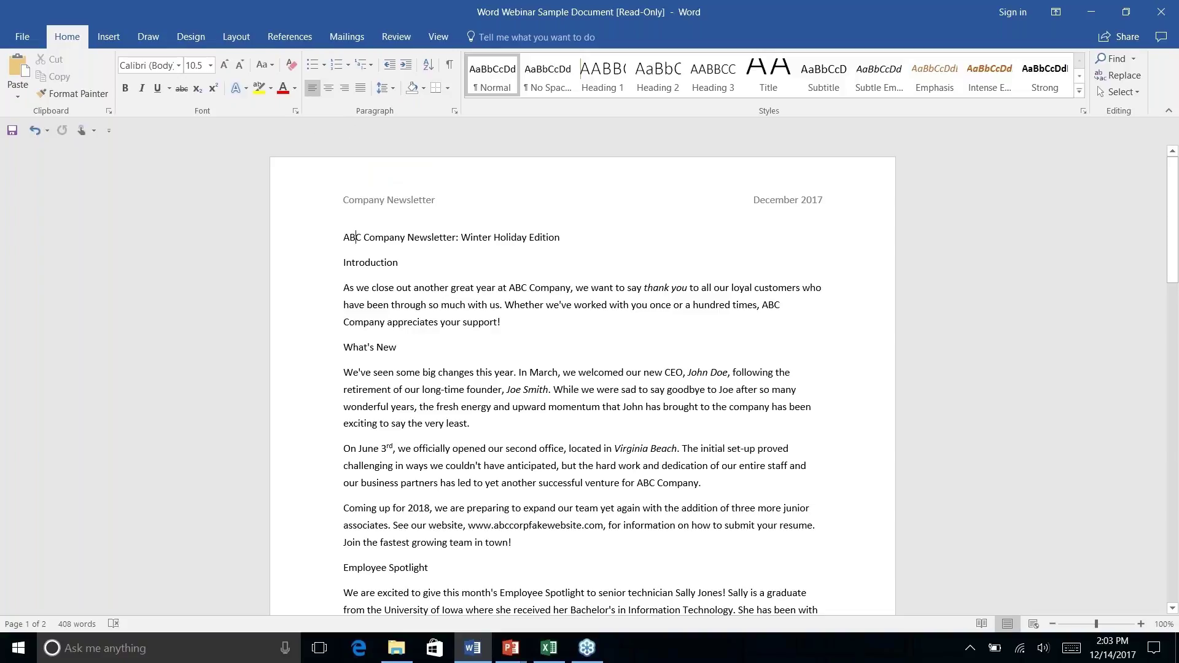
click(618, 82)
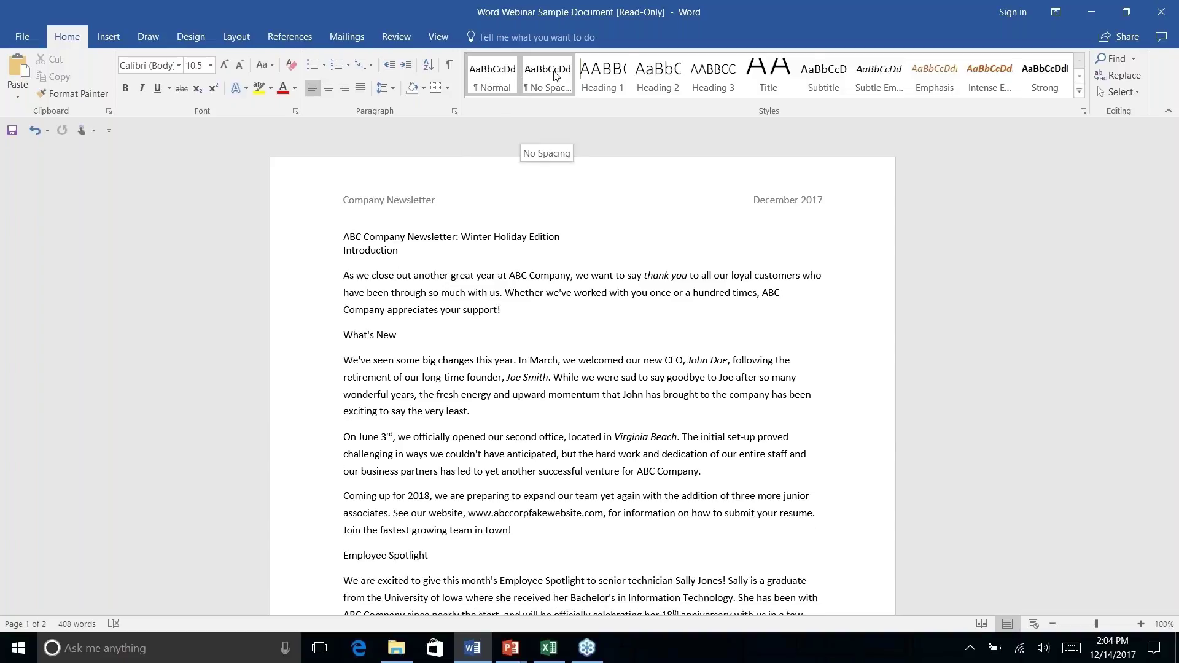
right_click(768, 80)
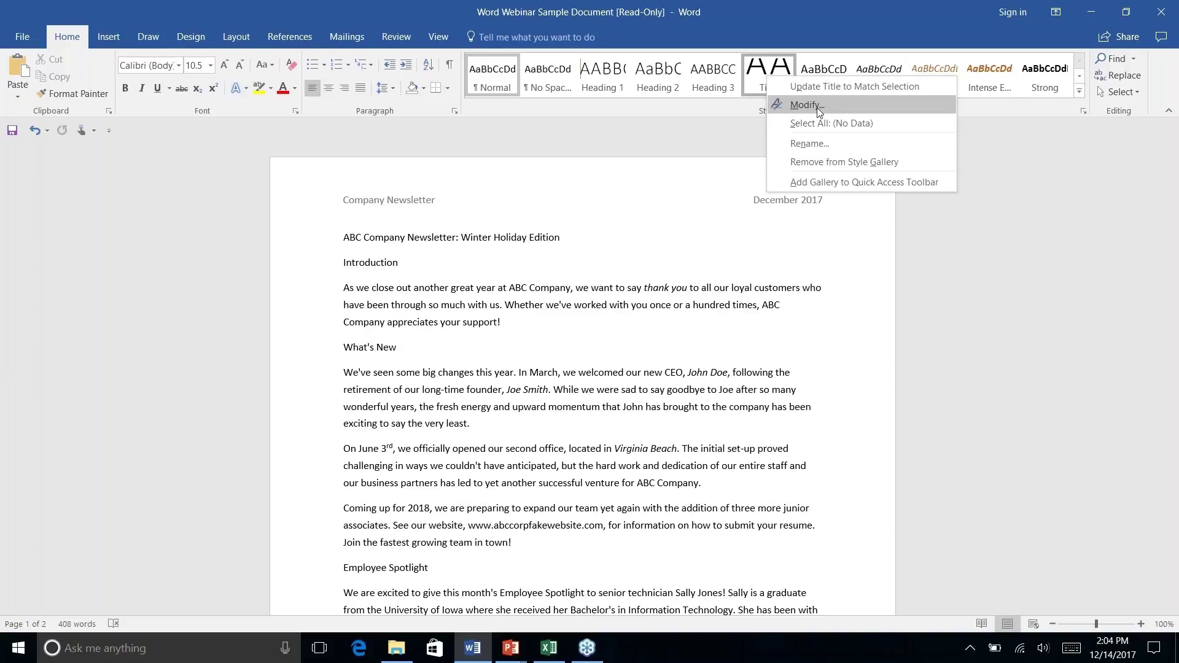
click(323, 64)
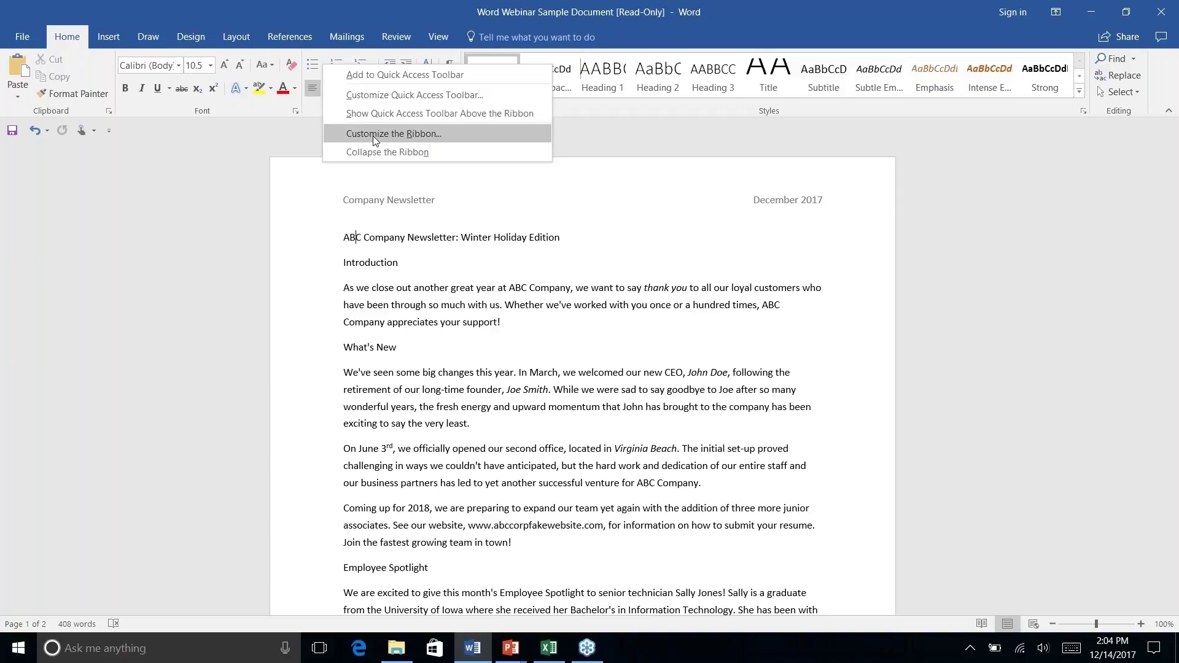
click(126, 126)
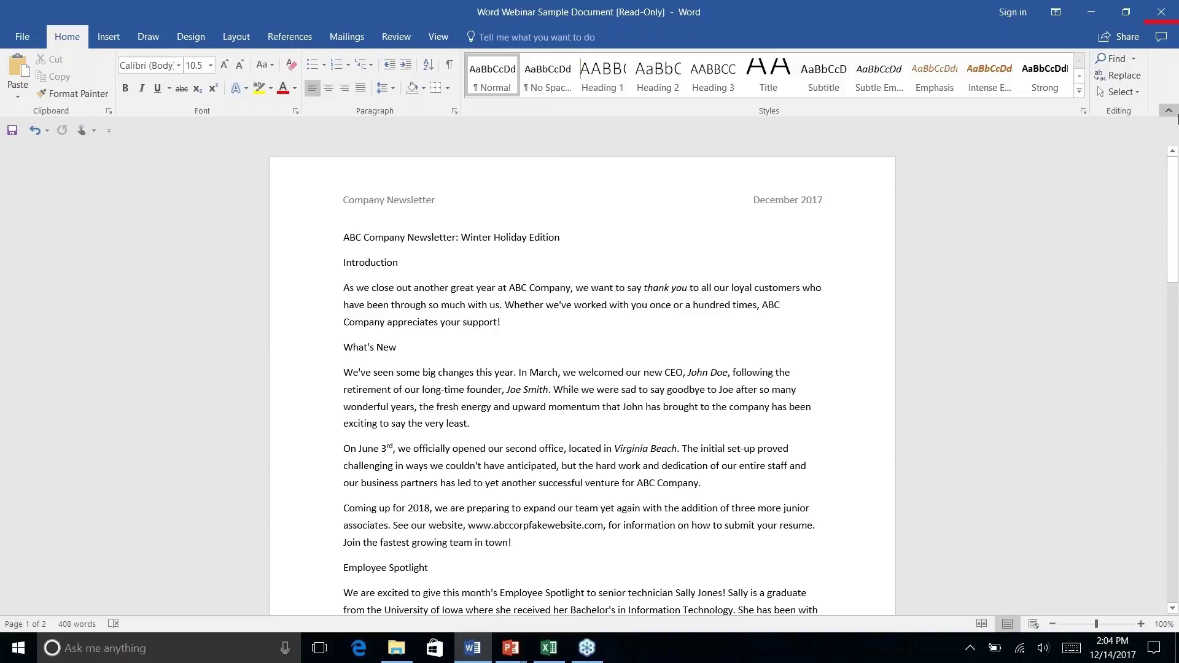
Step: Collapse the ribbon to its tab names and temporarily display the View commands
click(1168, 112)
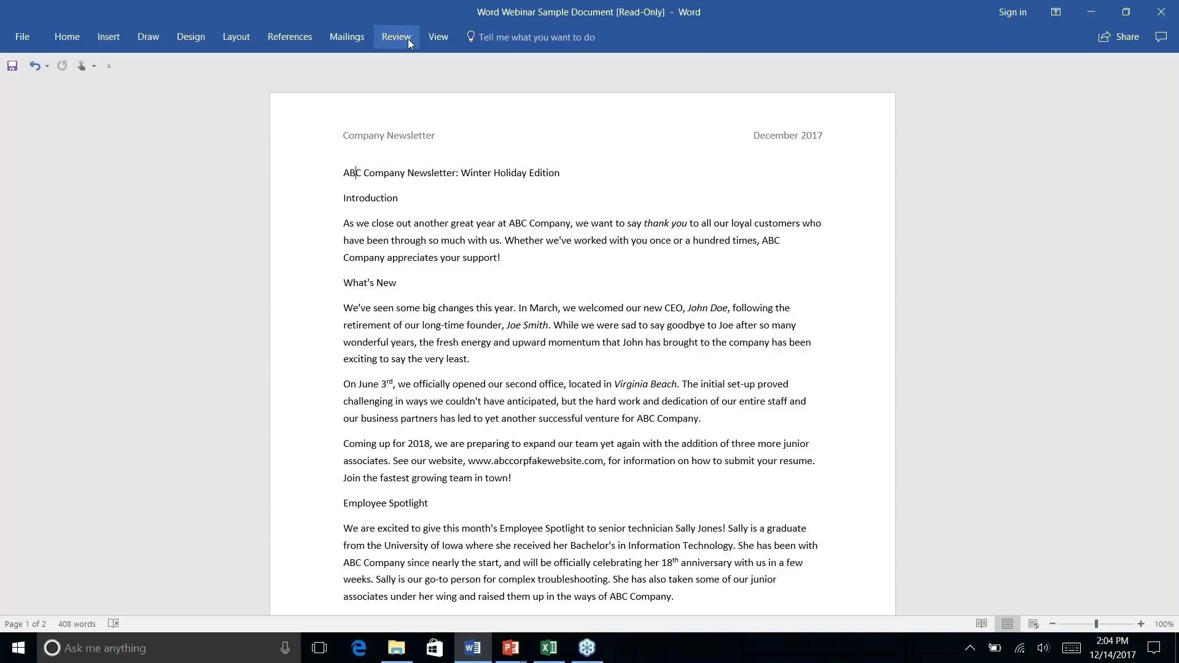
click(451, 38)
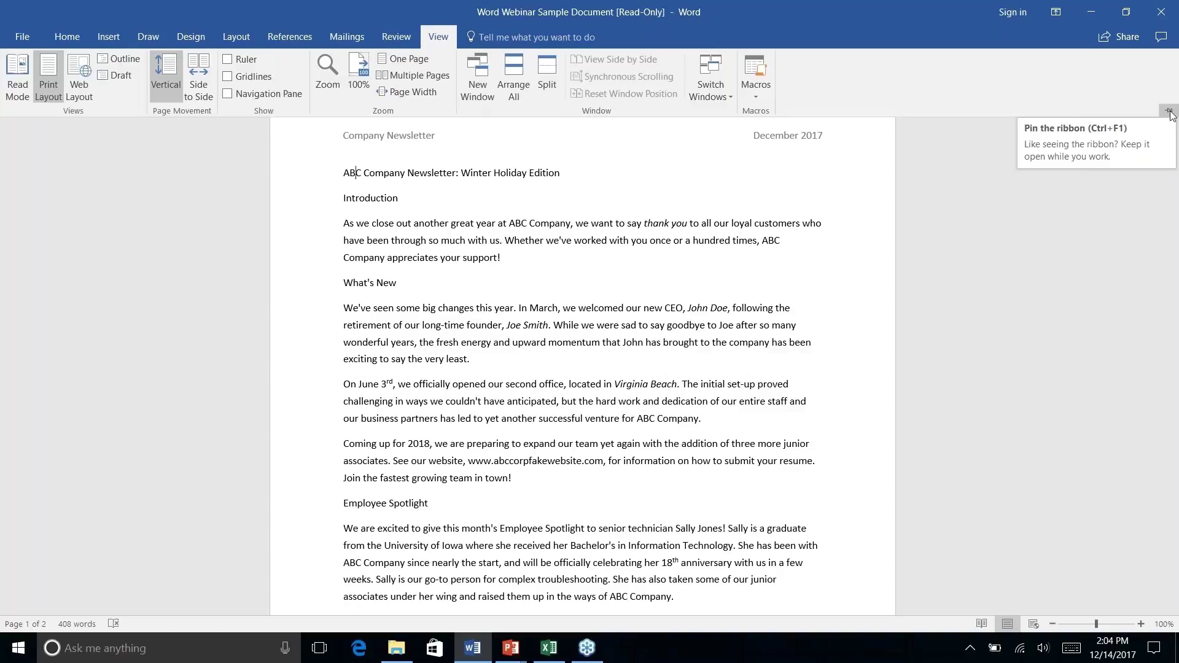
click(439, 38)
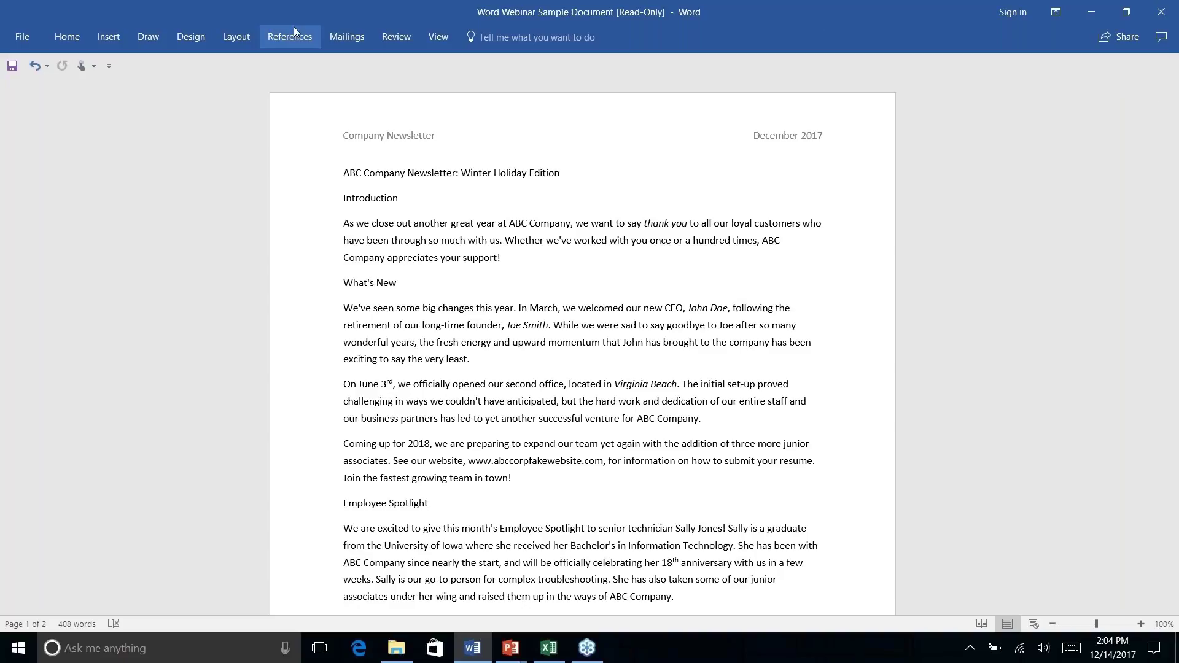
Step: Examine the commands offered under Home, Insert, Draw, Design, Layout and References in the collapsed ribbon
click(197, 38)
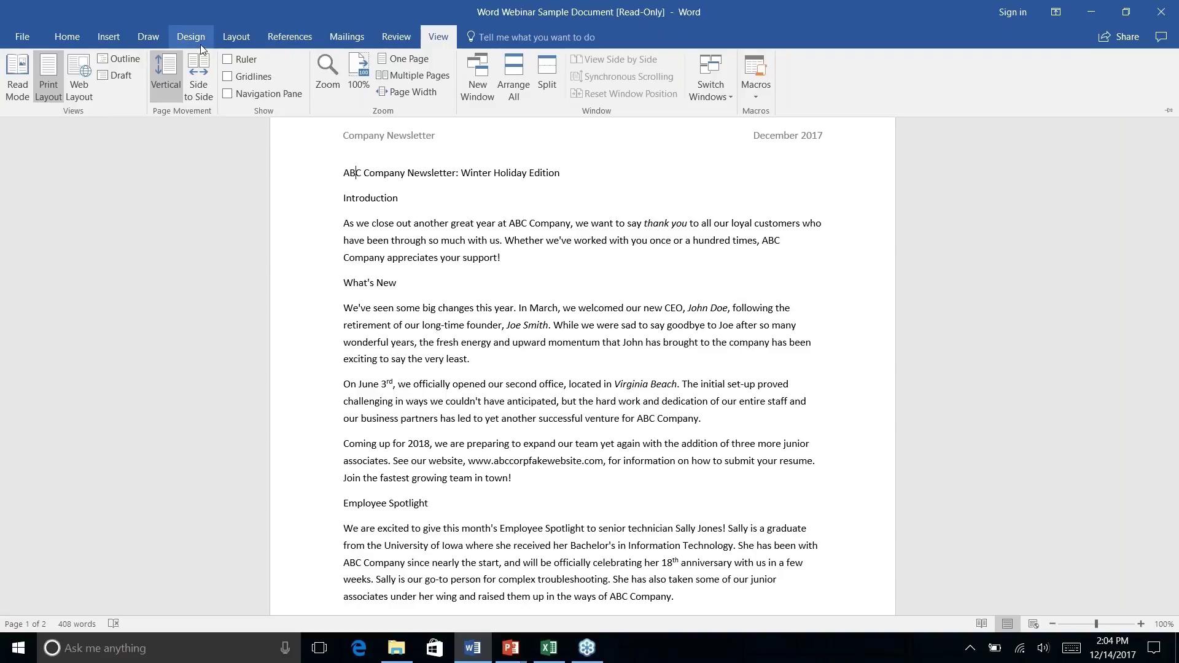
click(83, 38)
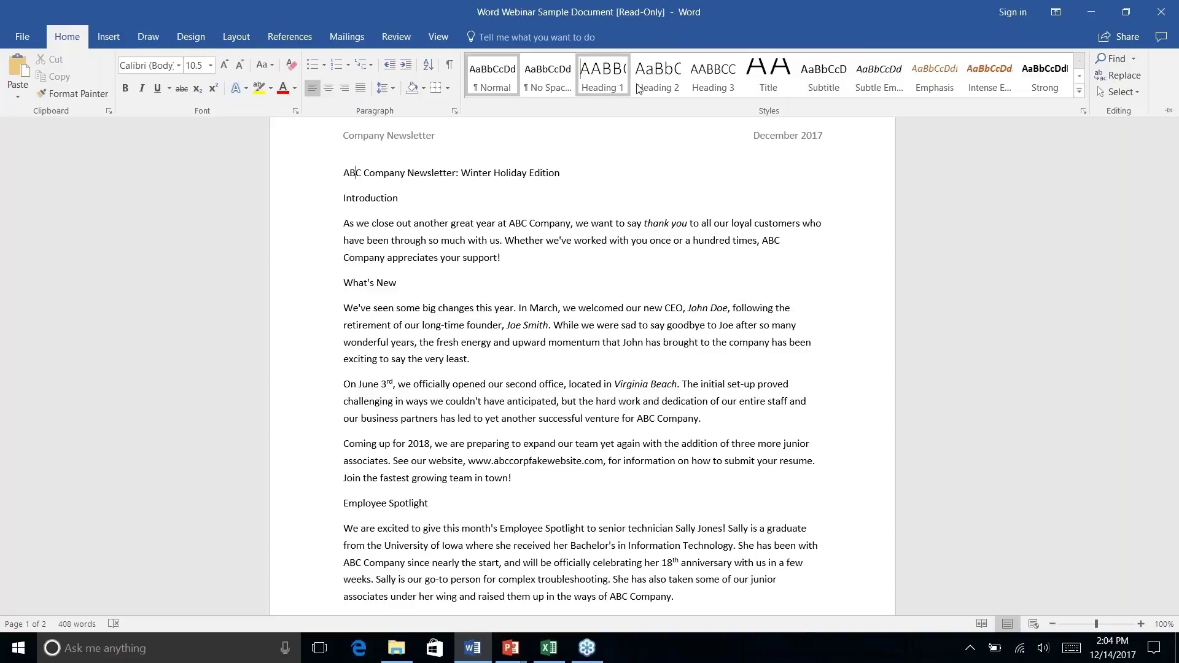
click(108, 39)
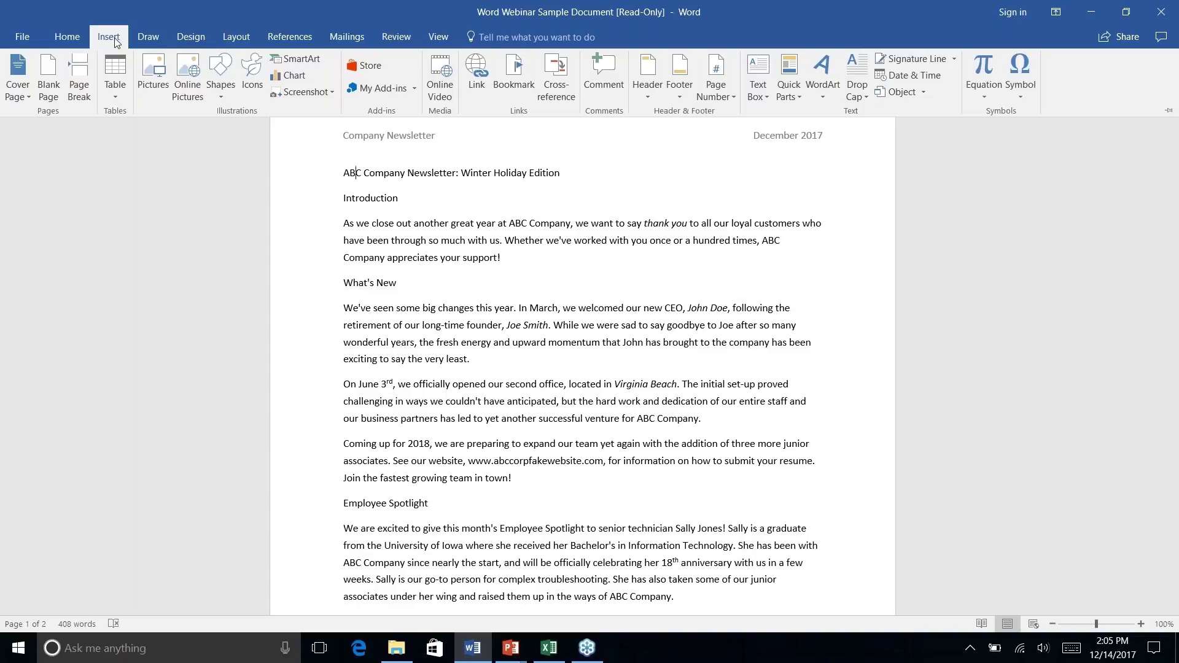
click(152, 39)
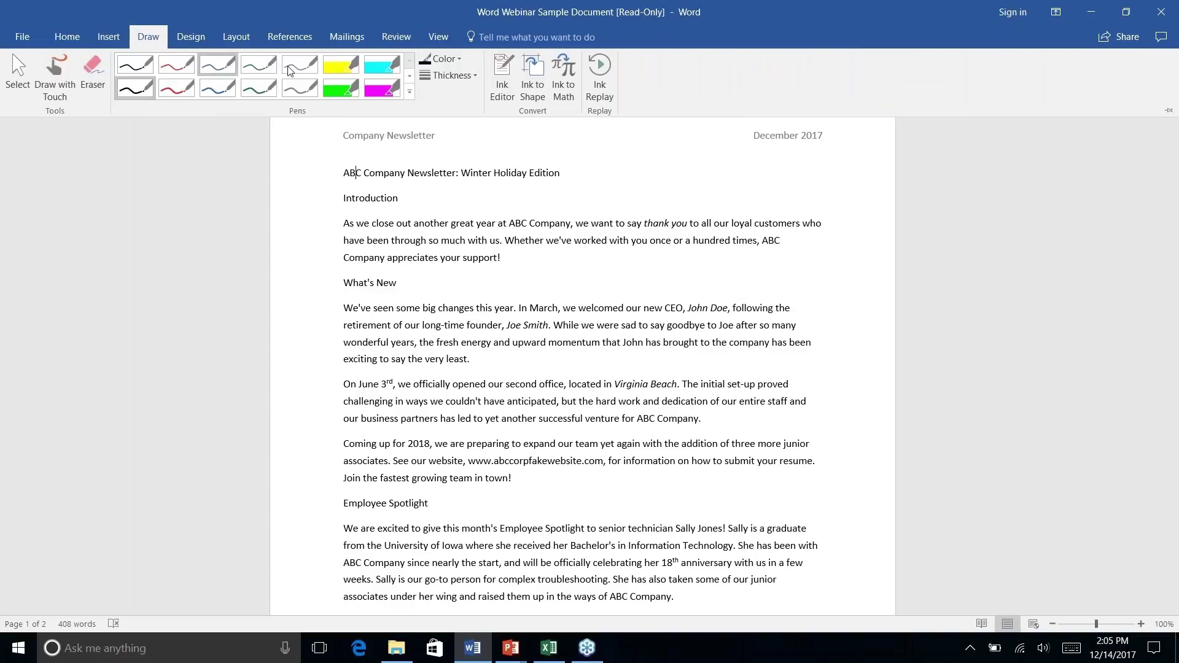
click(182, 38)
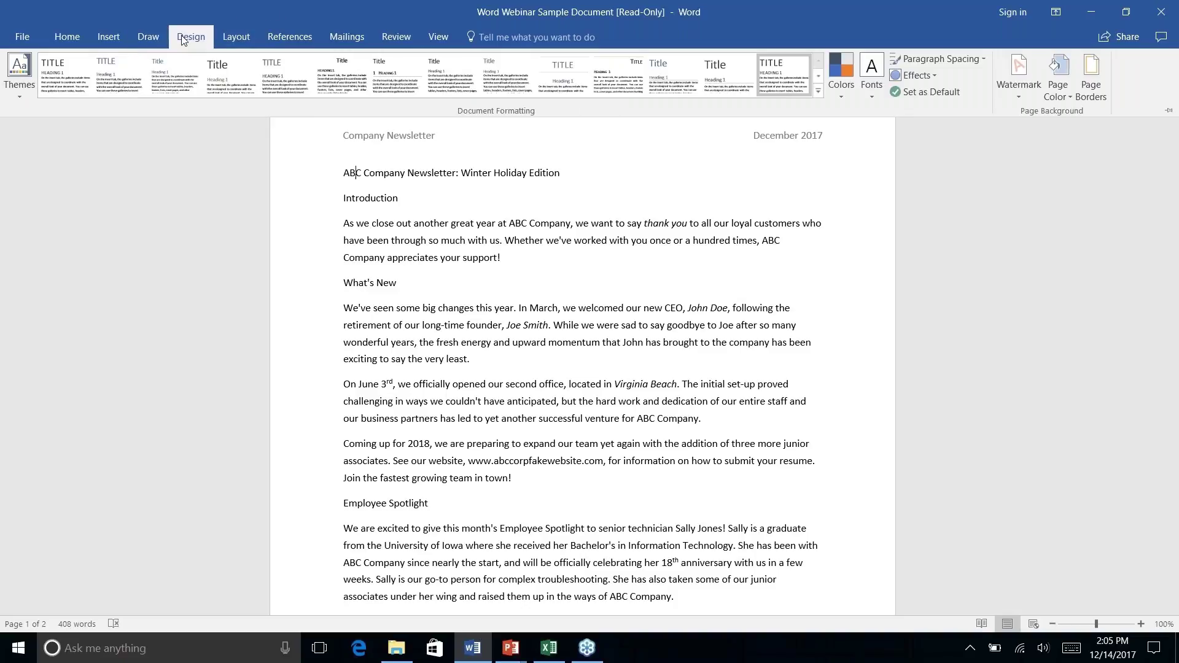
click(240, 39)
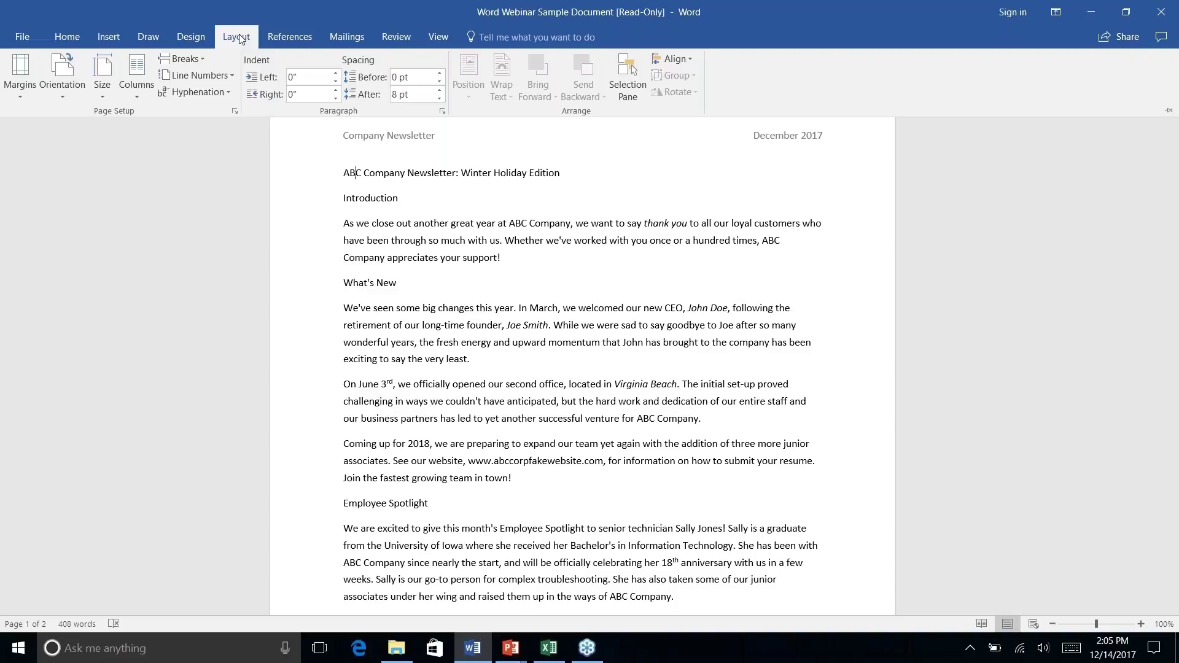
click(295, 41)
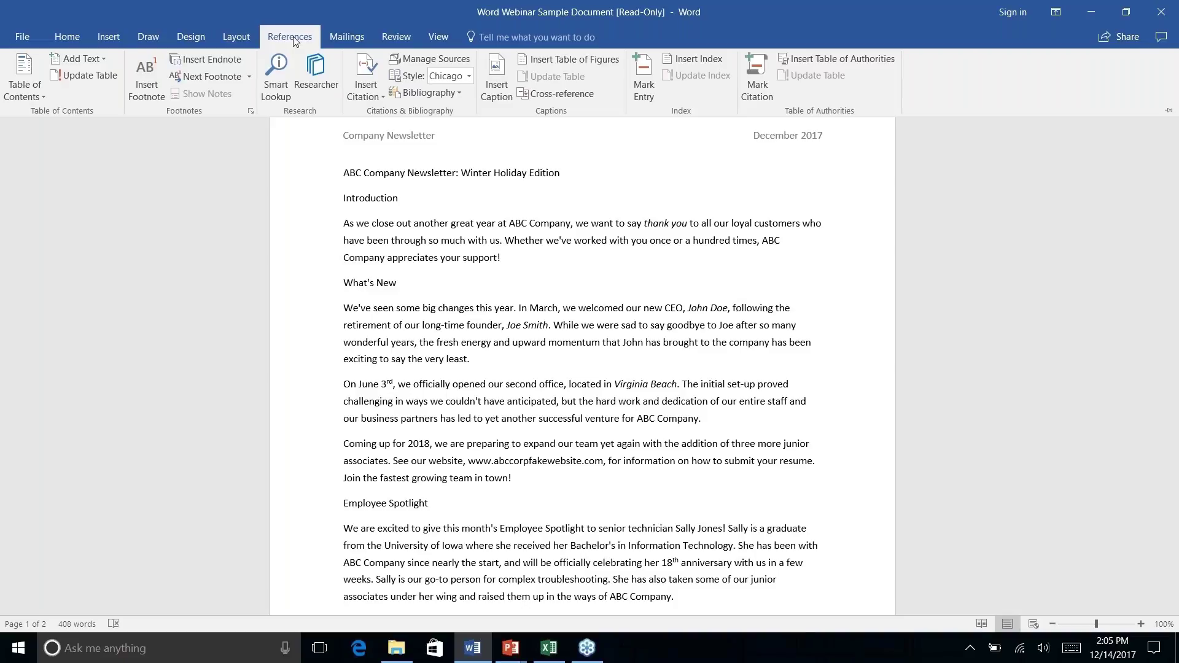
click(78, 47)
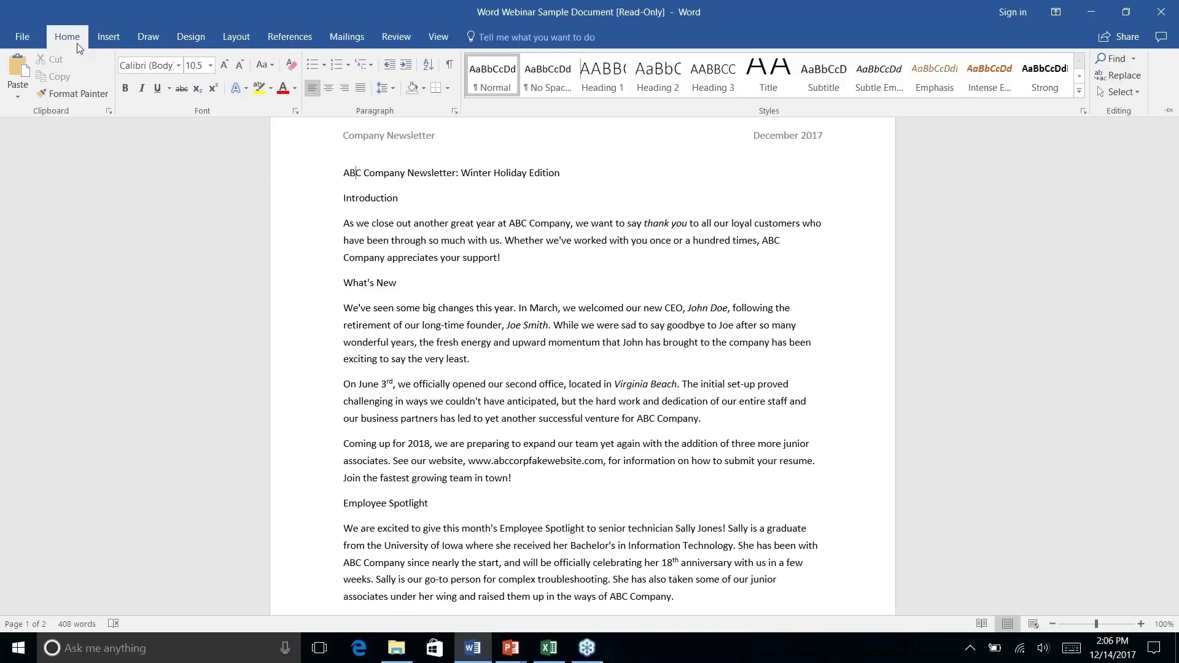
Step: Review the Popular Commands and Commands Not in the Ribbon lists in the ribbon customization options, leaving the options unchanged
right_click(267, 90)
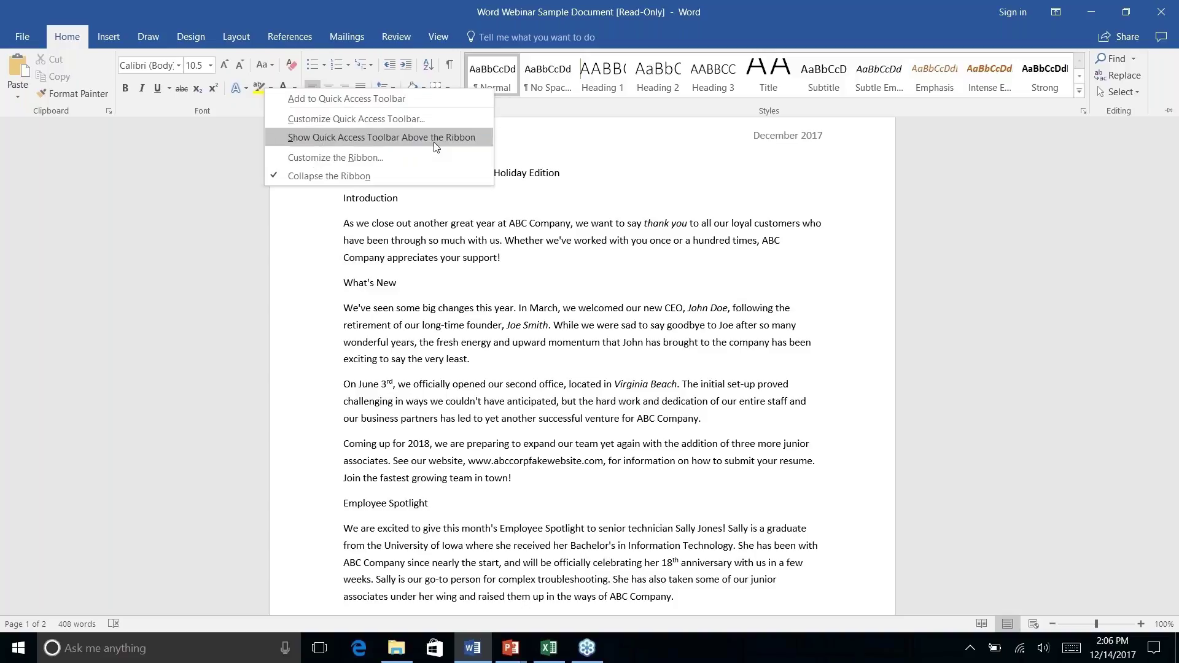
click(344, 176)
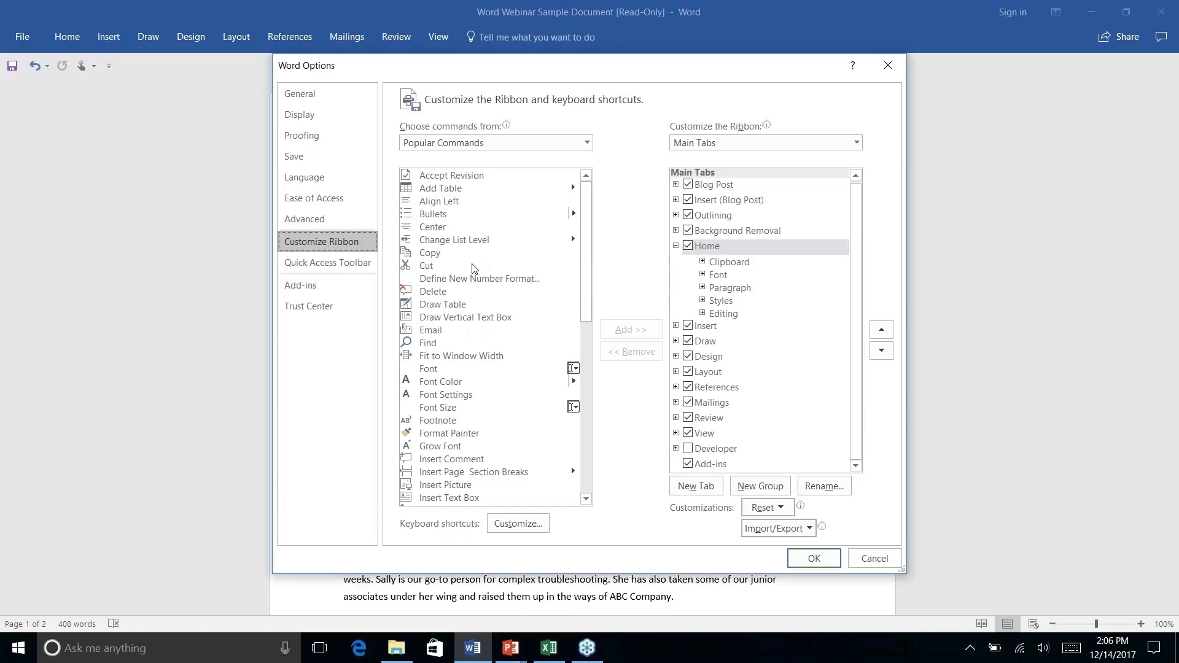
scroll(588, 229, down, 11)
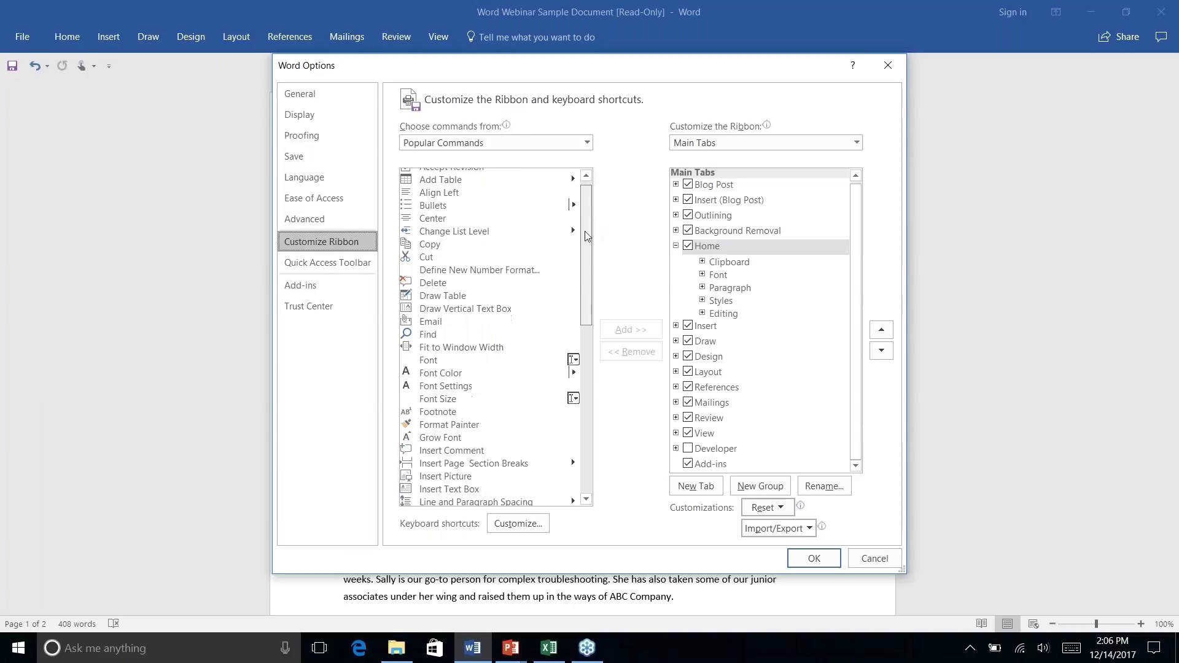
click(586, 143)
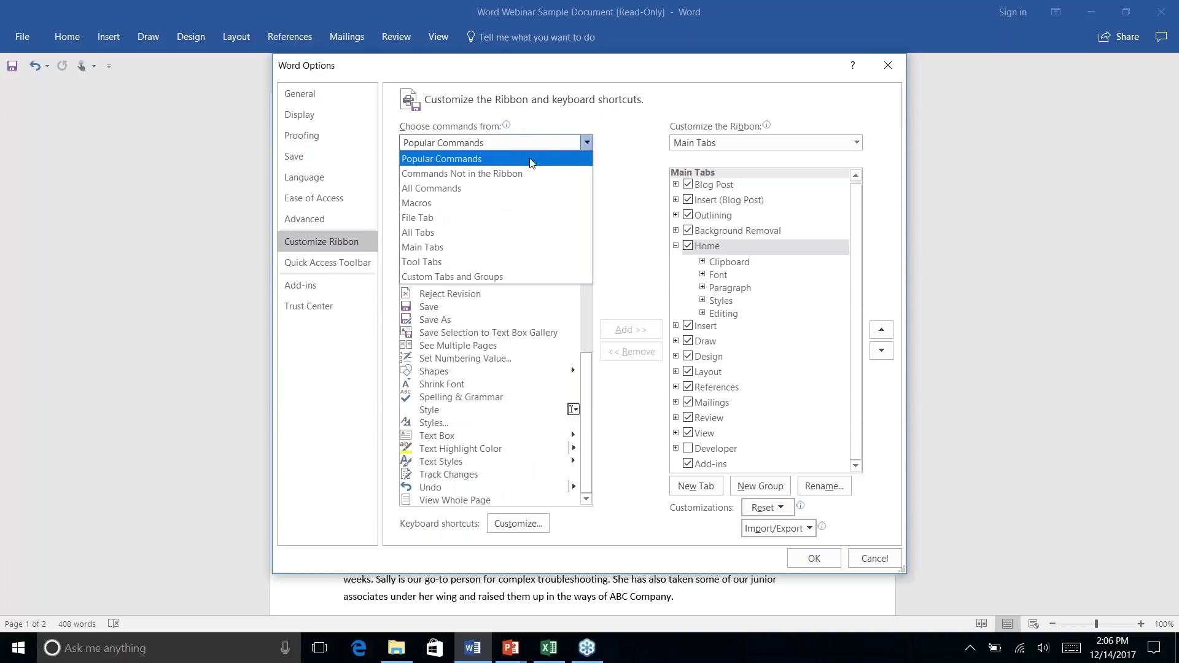
click(509, 174)
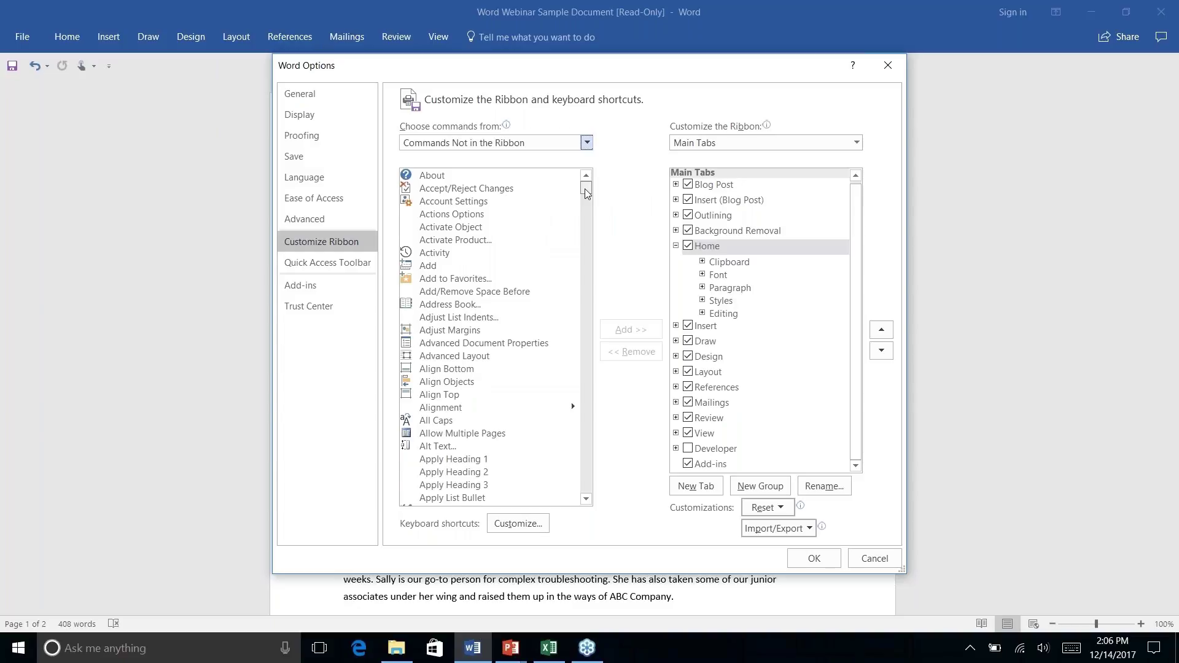
drag(586, 188, 580, 319)
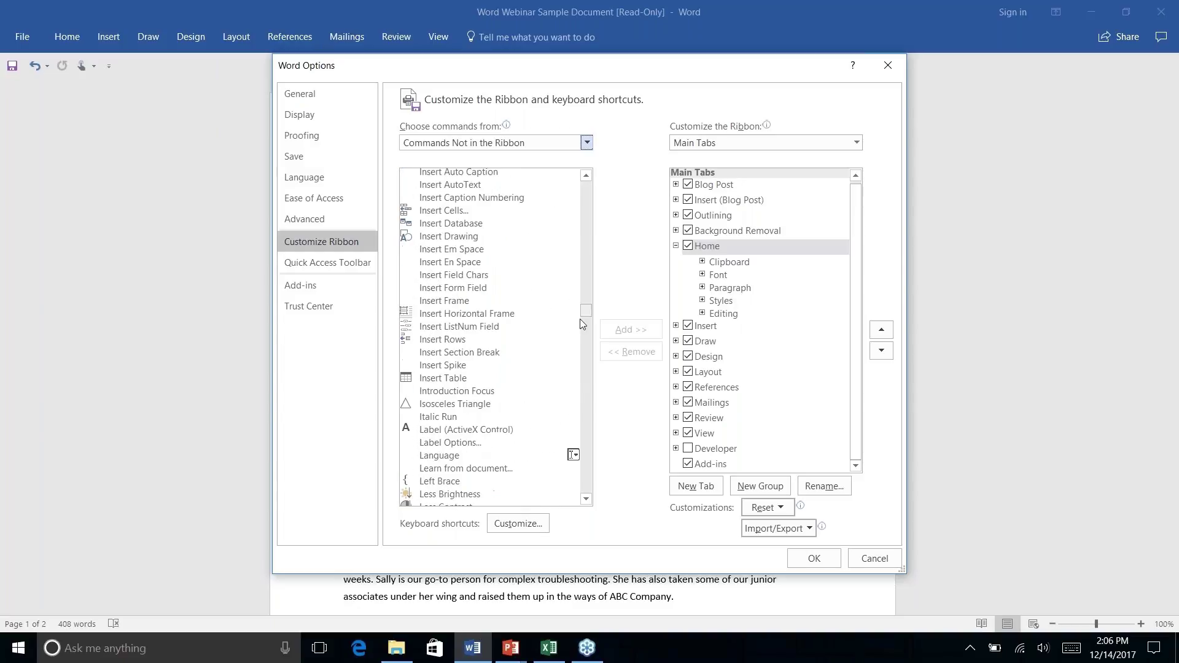
scroll(510, 346, down, 4)
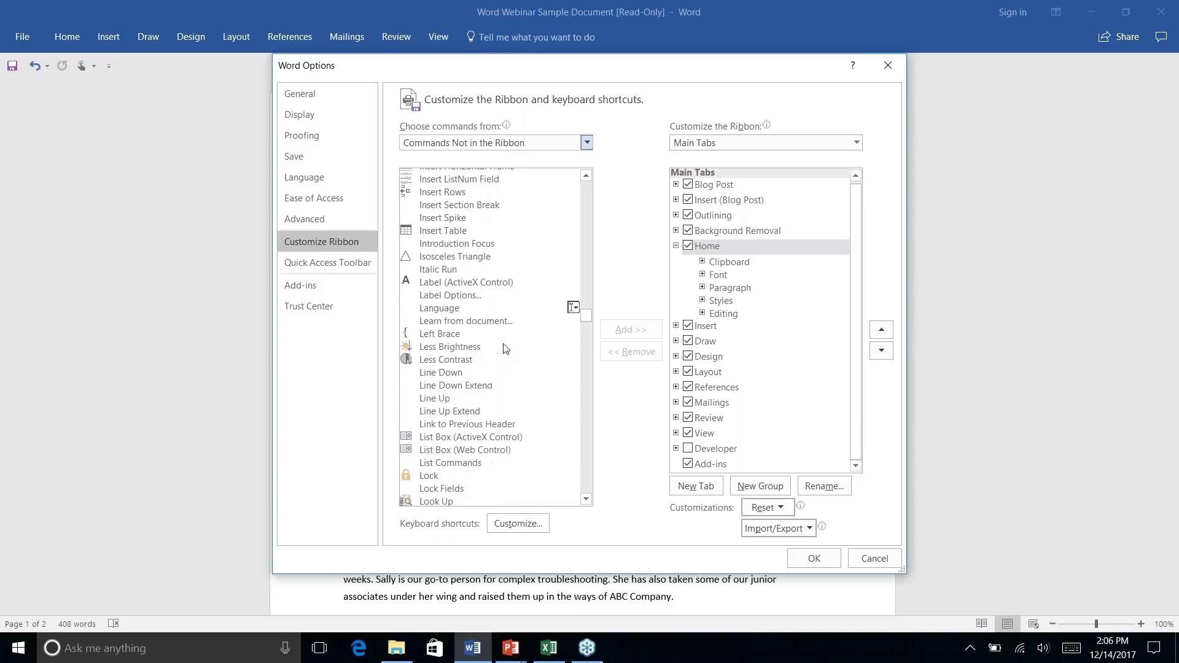
scroll(512, 349, up, 9)
scroll(503, 349, up, 20)
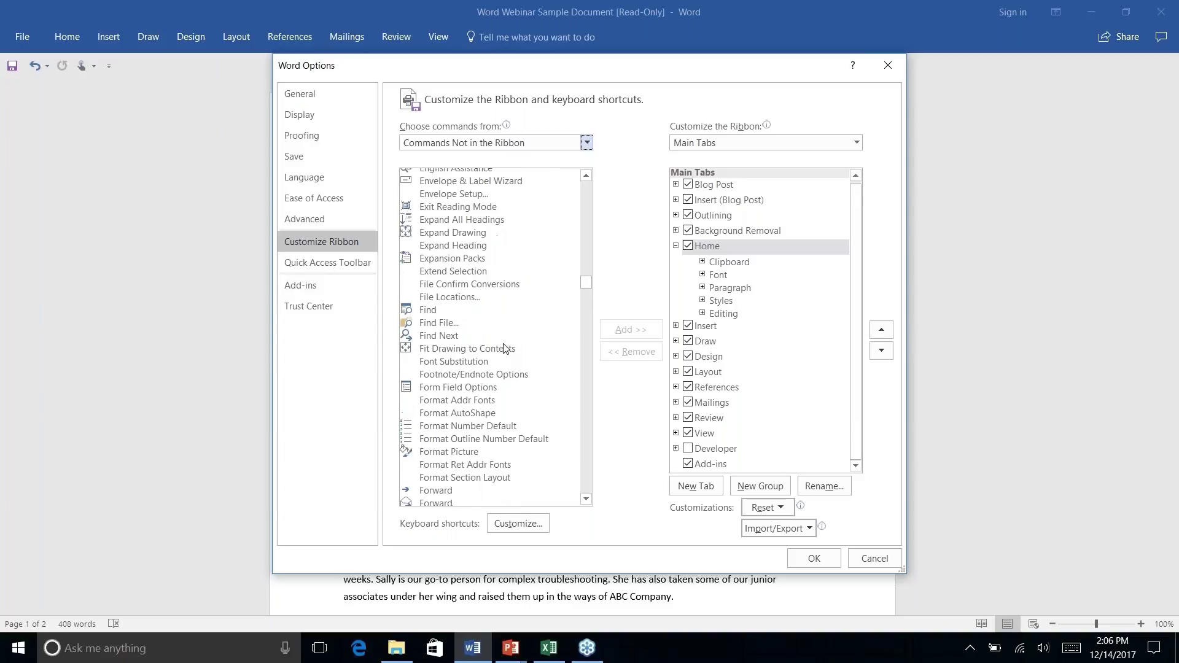
click(888, 68)
key(alt+q)
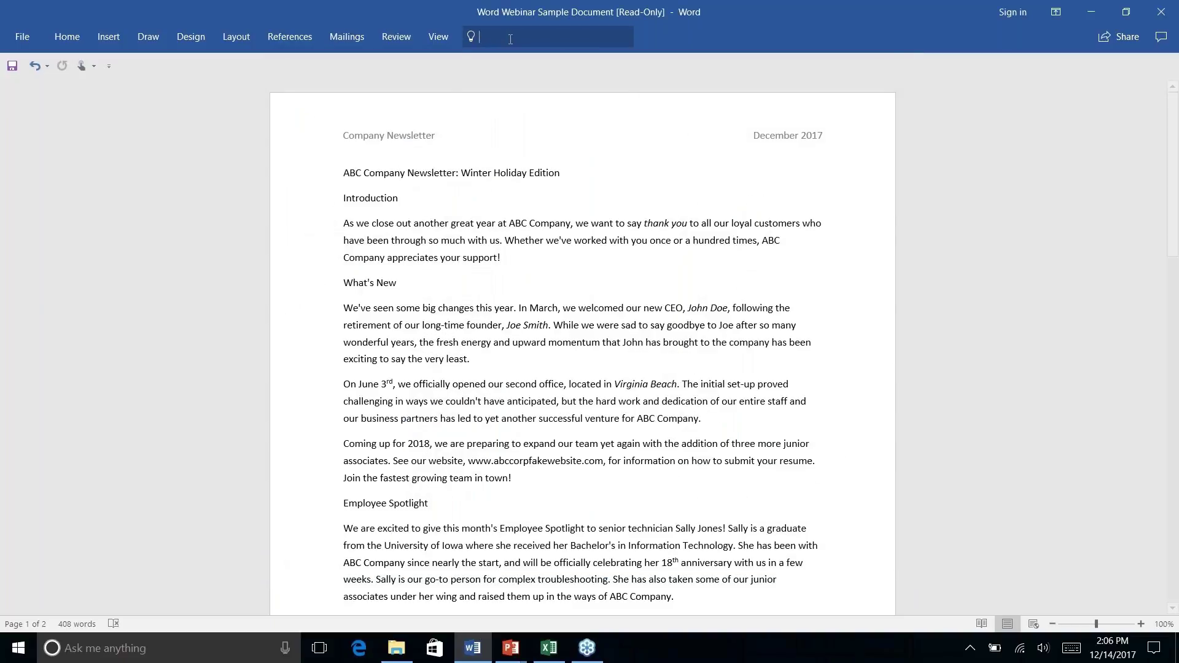
key(Escape)
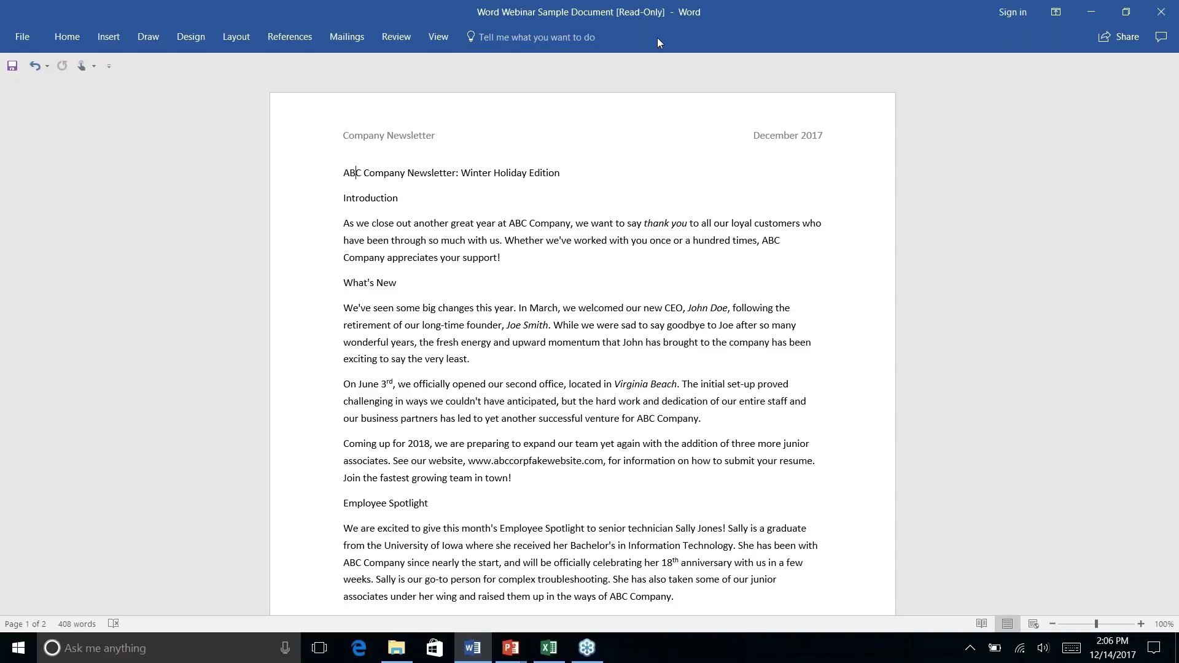
click(553, 41)
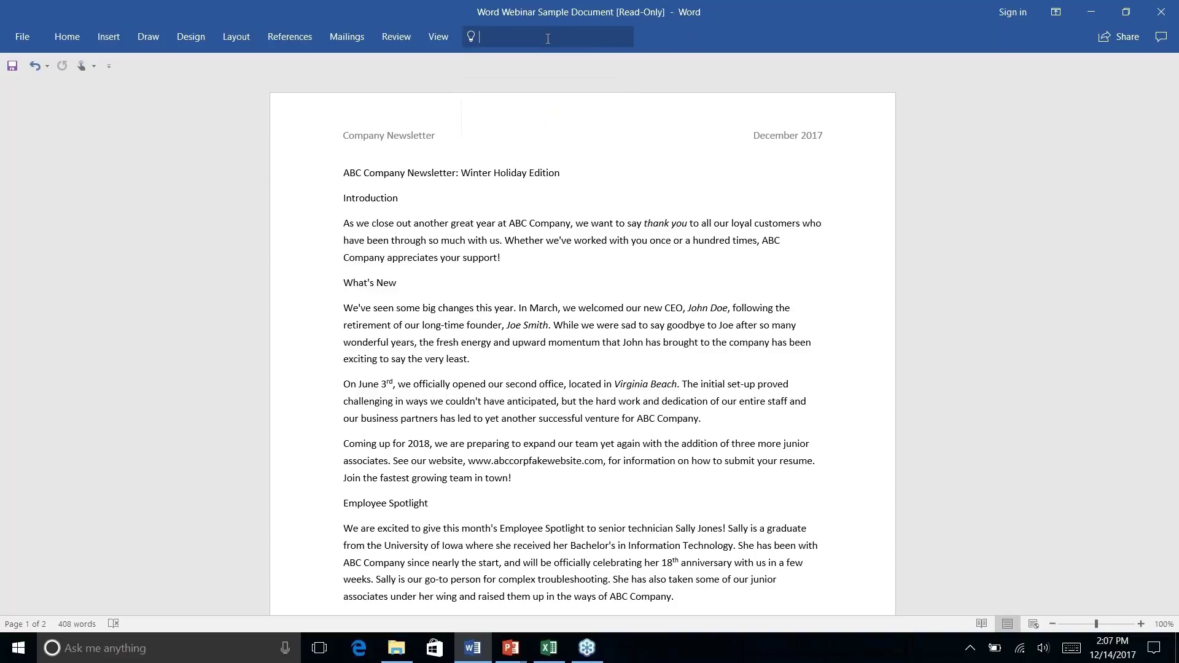
click(690, 30)
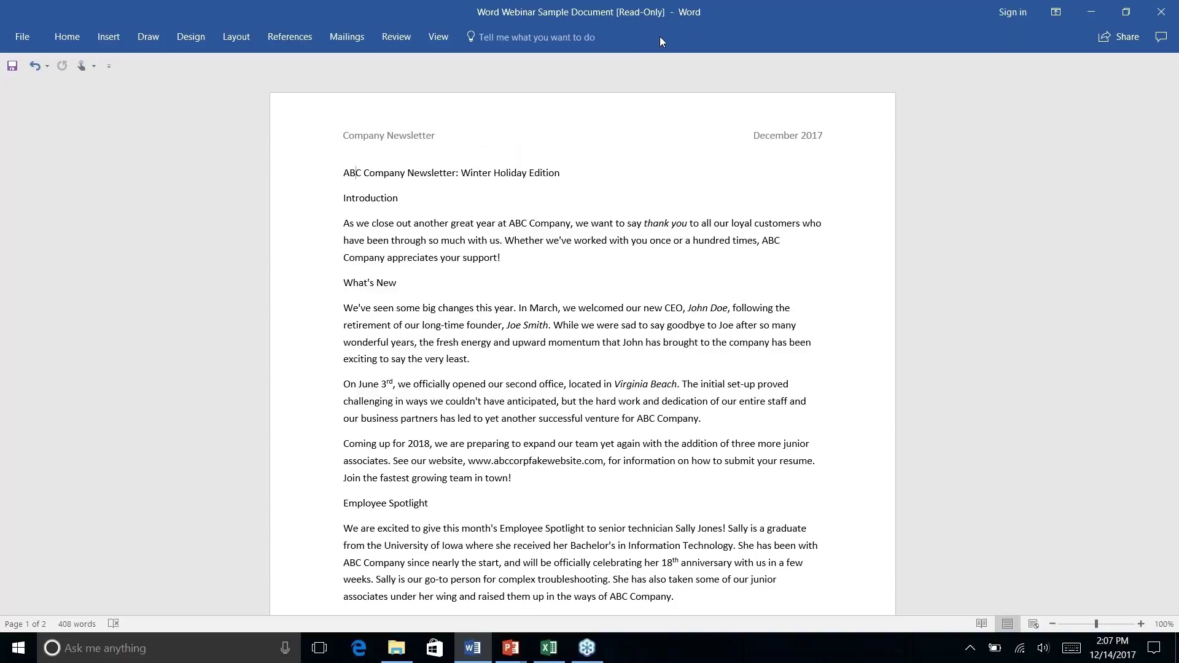
Step: Search Tell Me for "add link", open the Add a Hyperlink dialog without inserting a link, and view the recently used commands
key(alt+q)
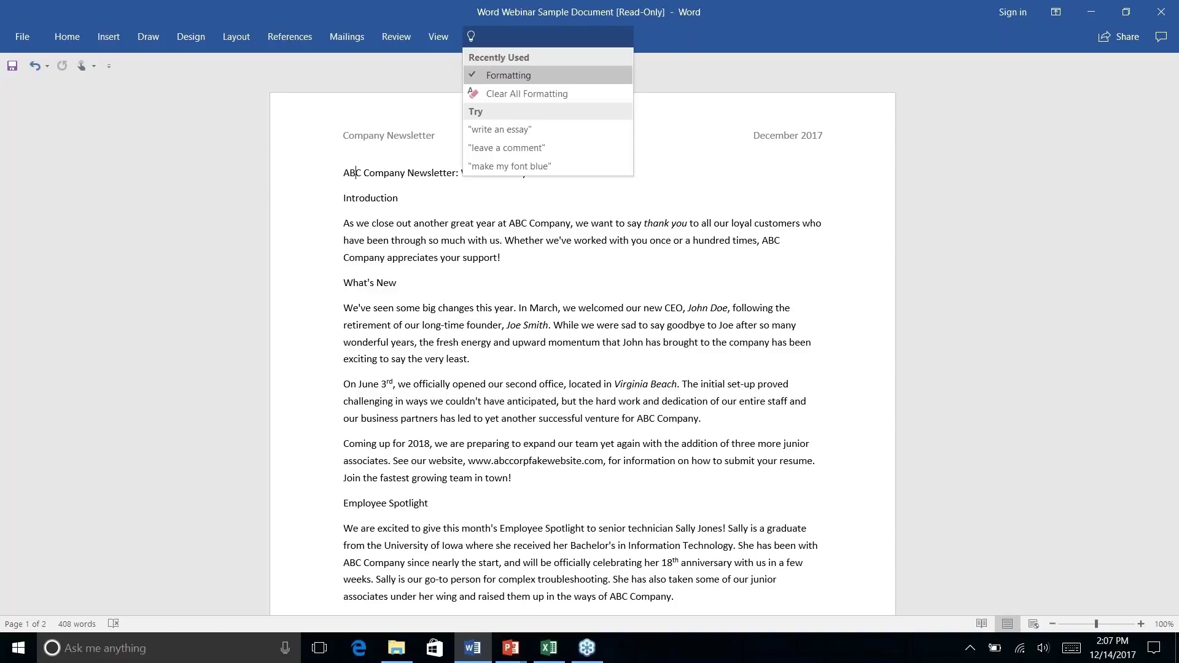
text(add )
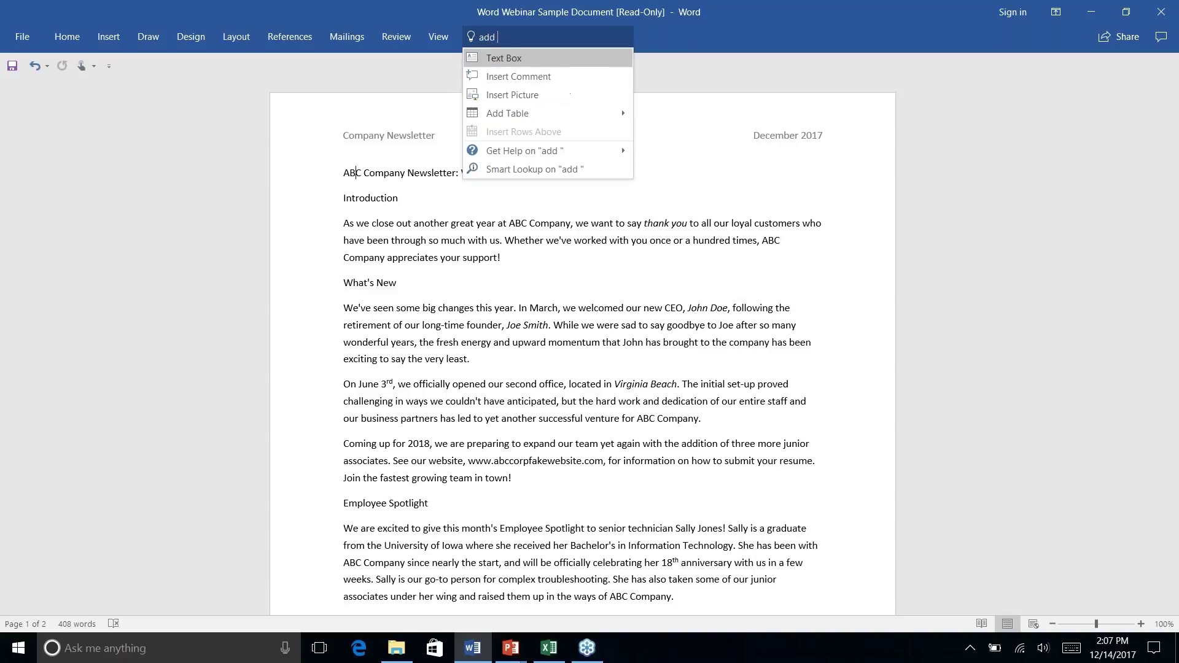
text(link)
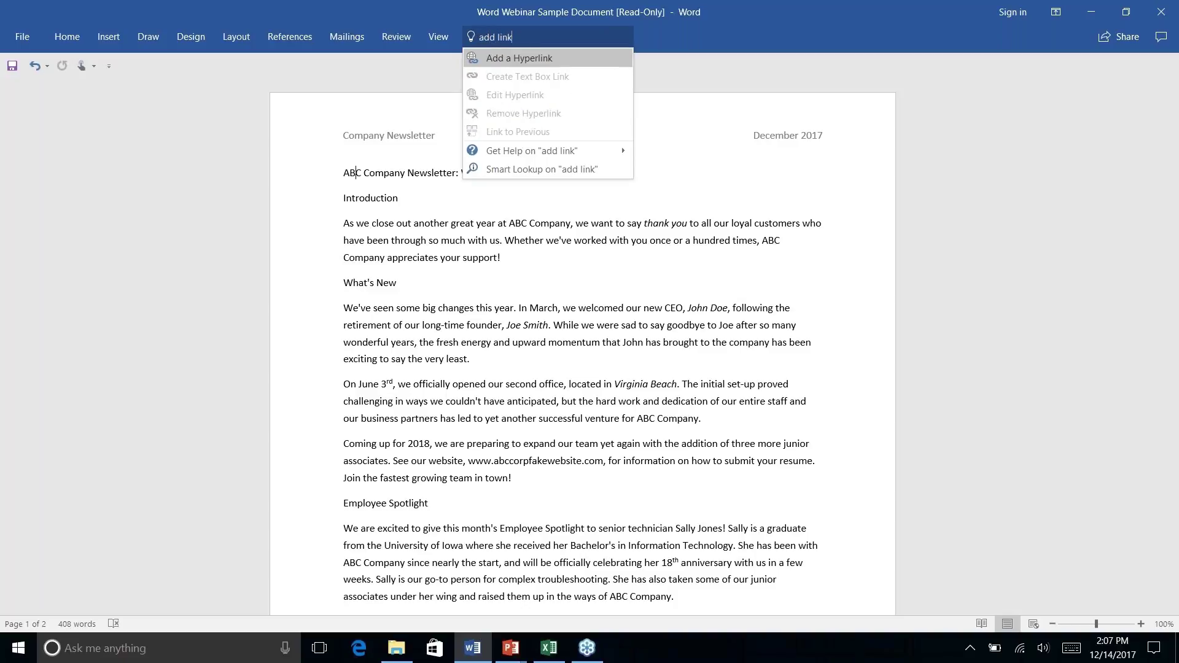
click(580, 58)
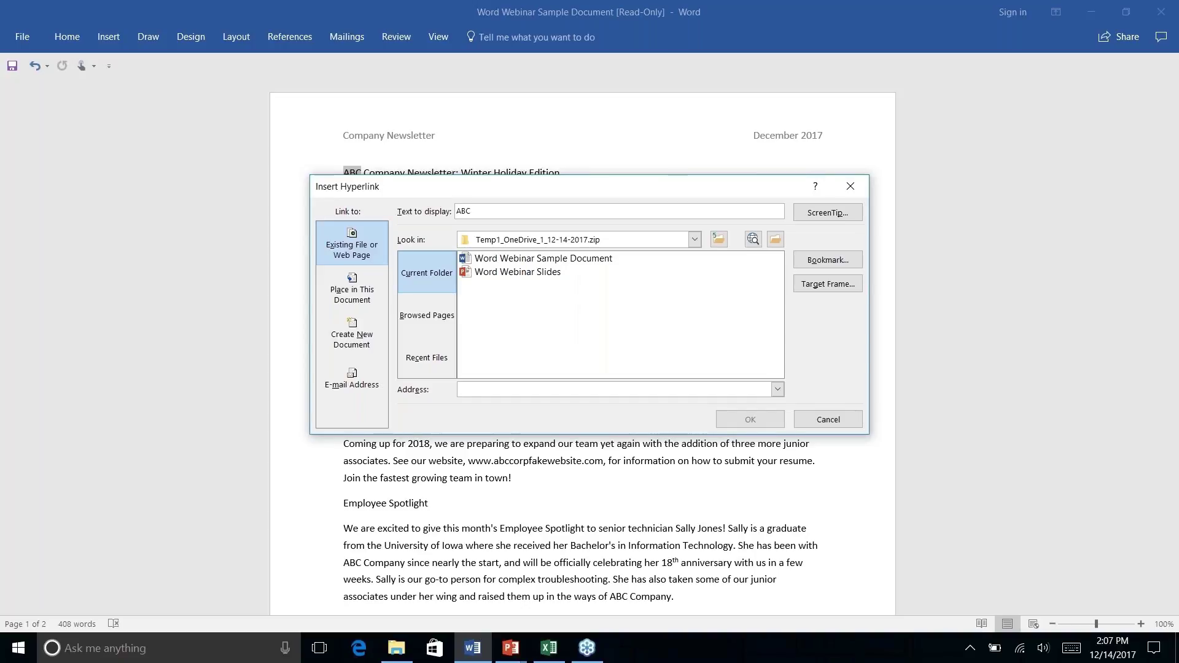
click(850, 185)
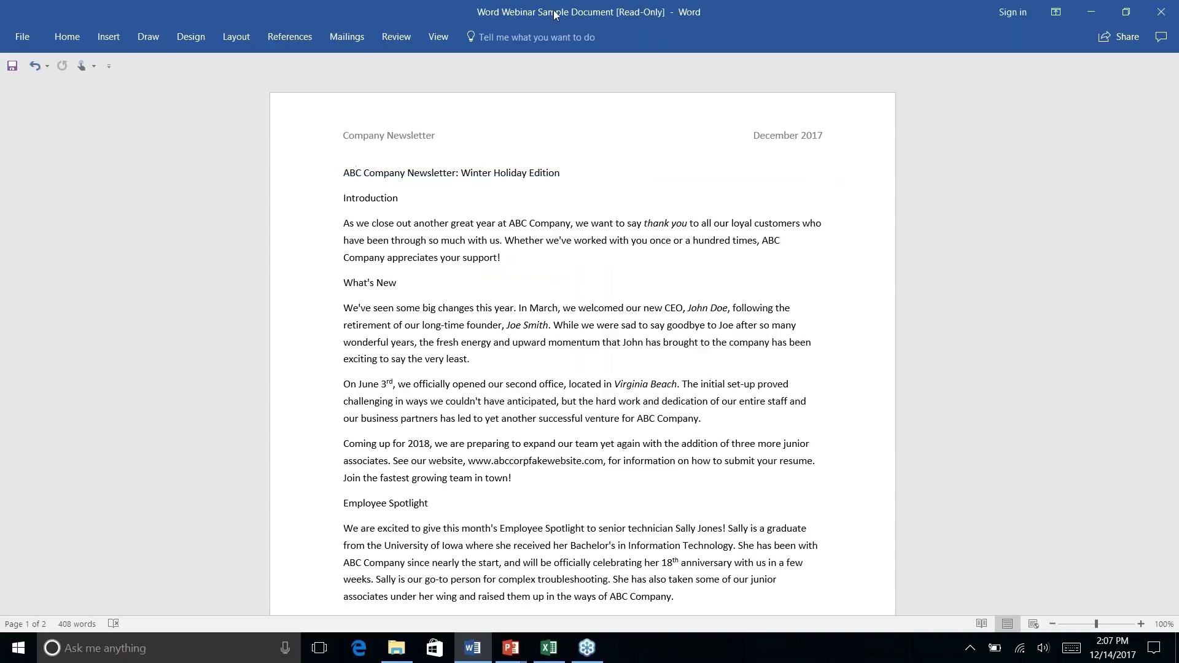
click(528, 37)
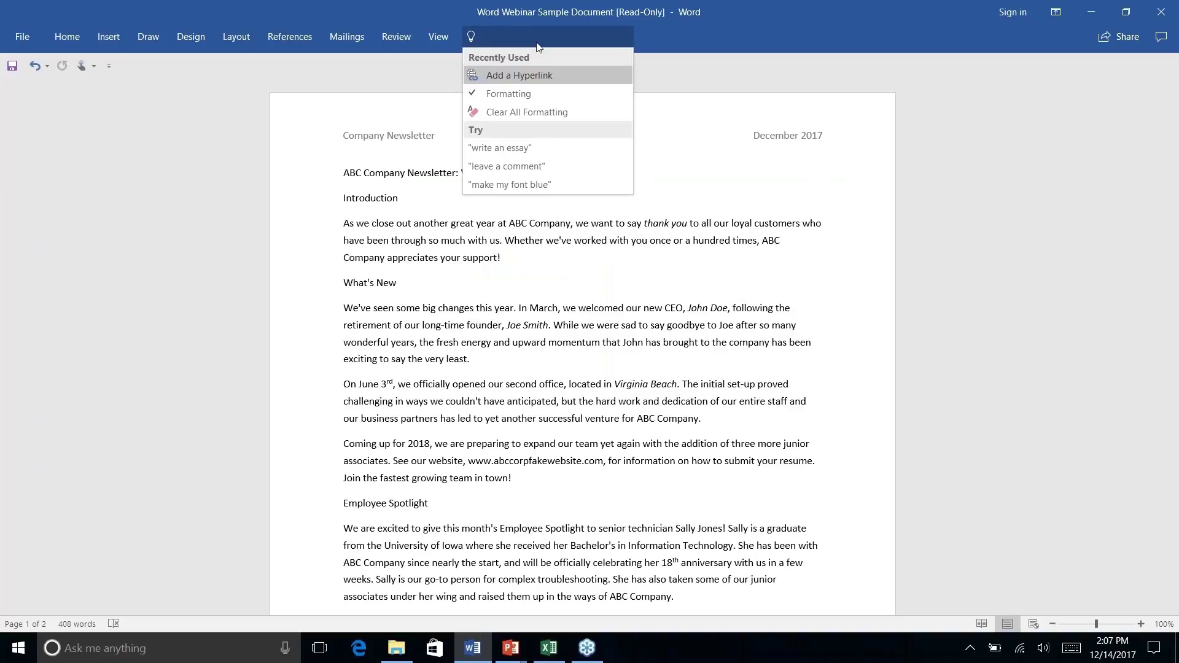
click(826, 69)
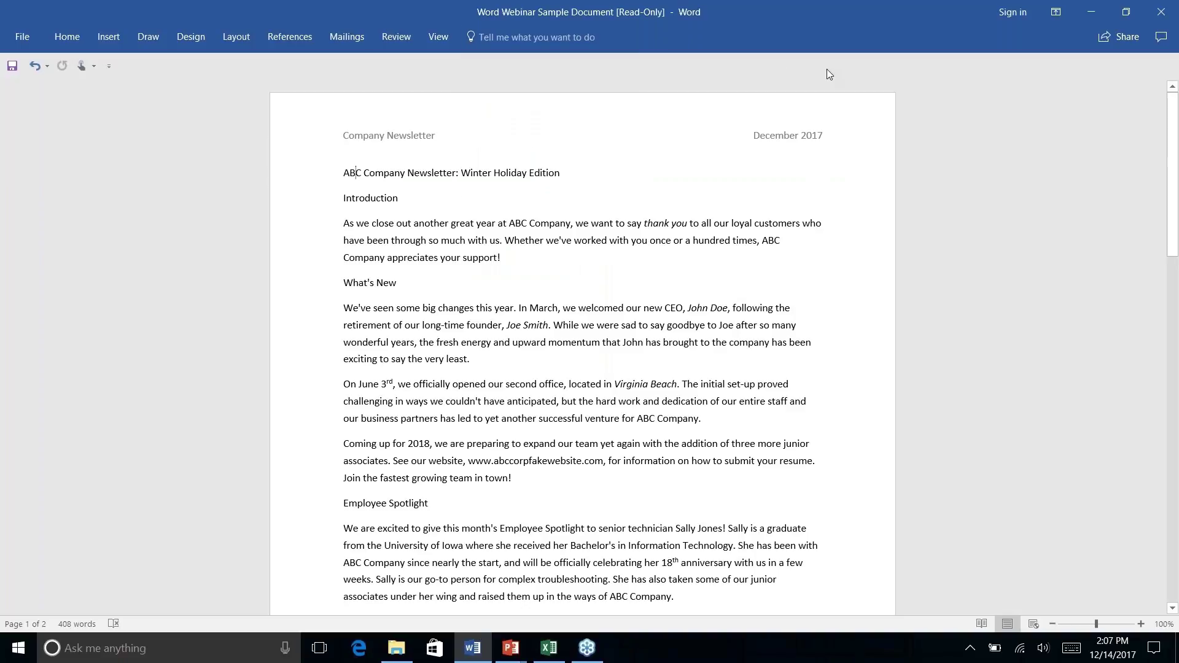
Step: Switch to the PowerPoint slide show, advance it to the Researcher & Insights slide, and return to the Word document
click(66, 42)
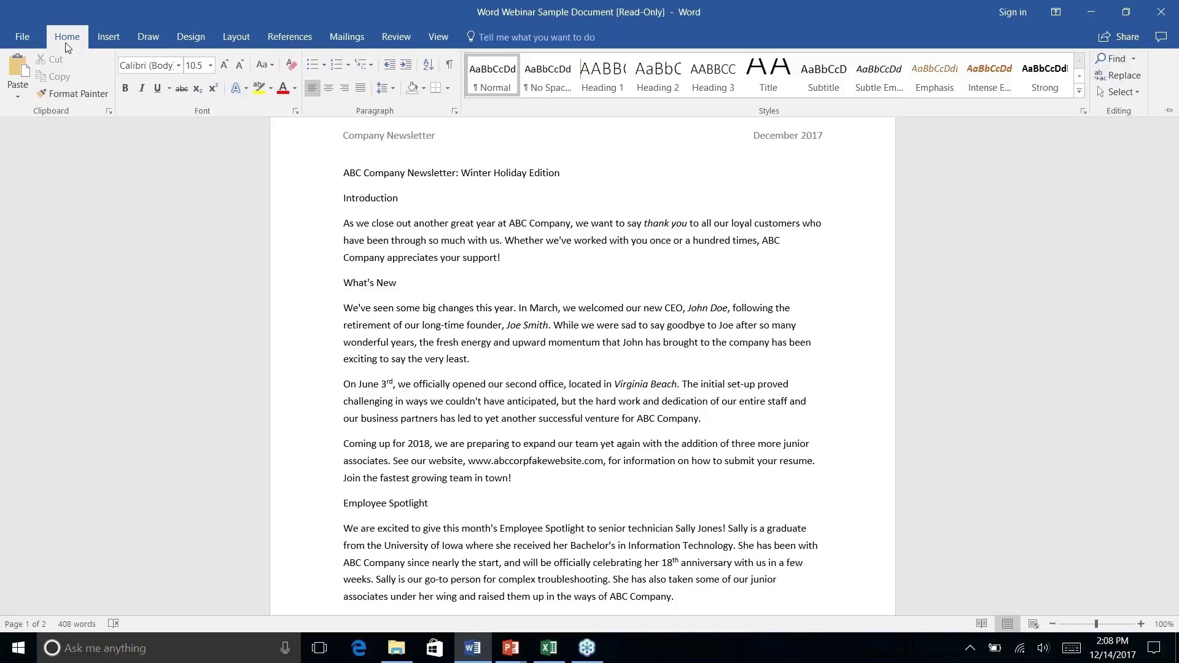
key(alt+Tab)
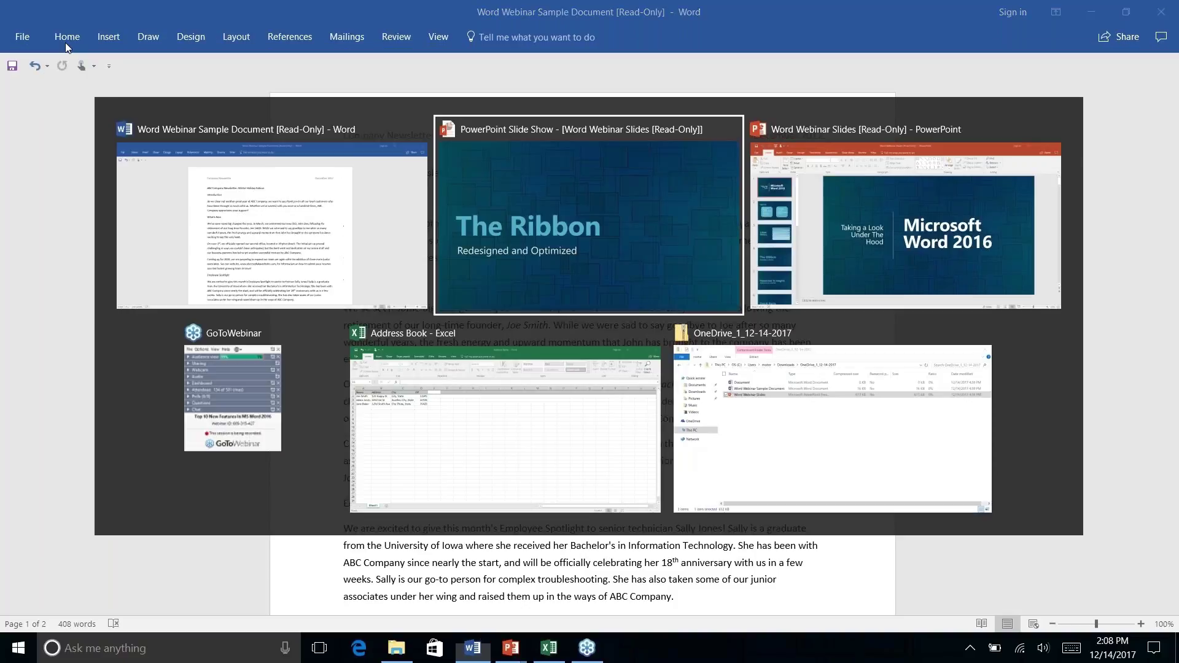
key(Right)
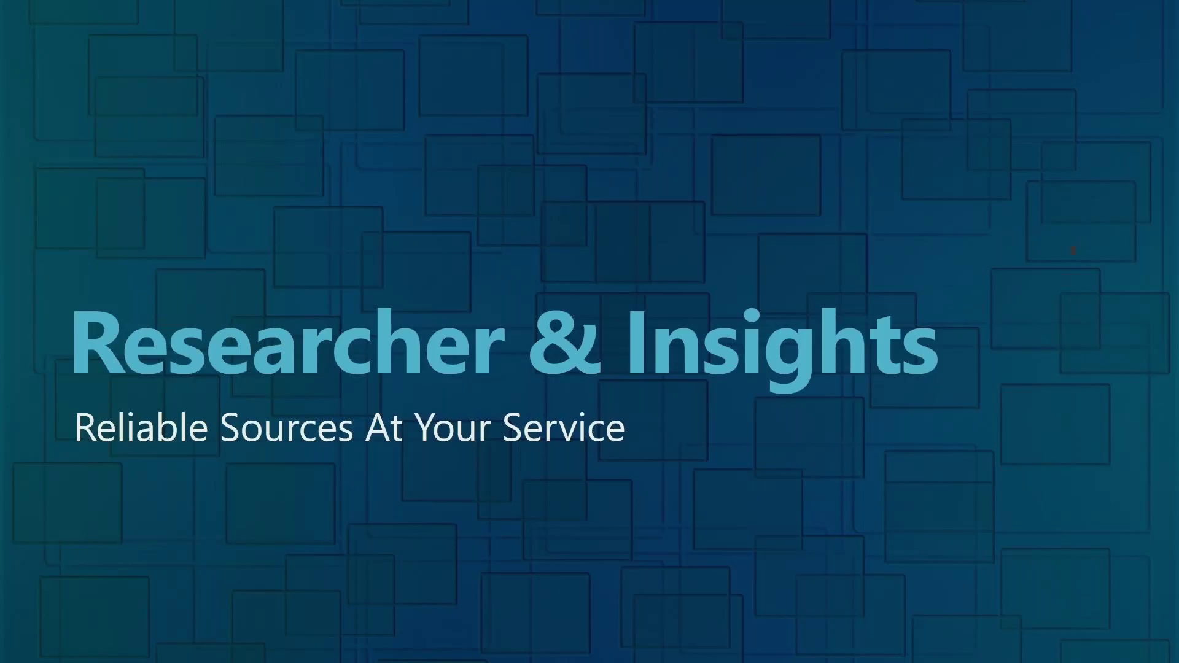
key(alt+Tab)
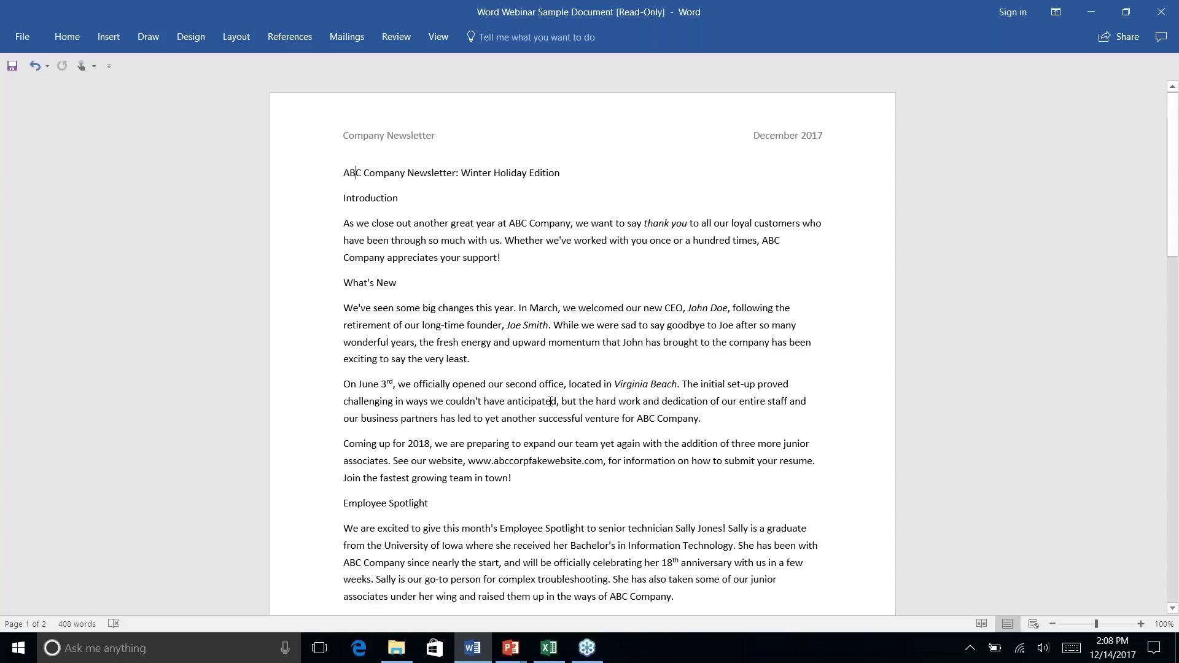
Step: Look through both newsletter pages, including the Employee Spotlight and the History Lesson sentence about Windows 3.0
scroll(550, 401, down, 15)
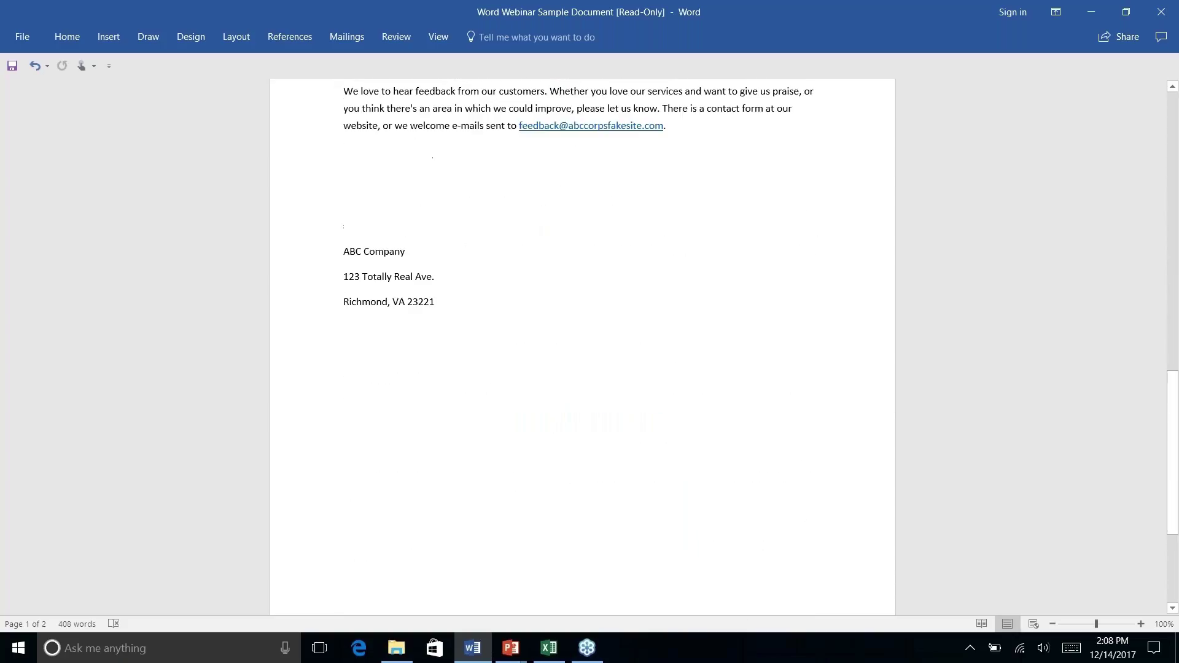
scroll(582, 347, up, 15)
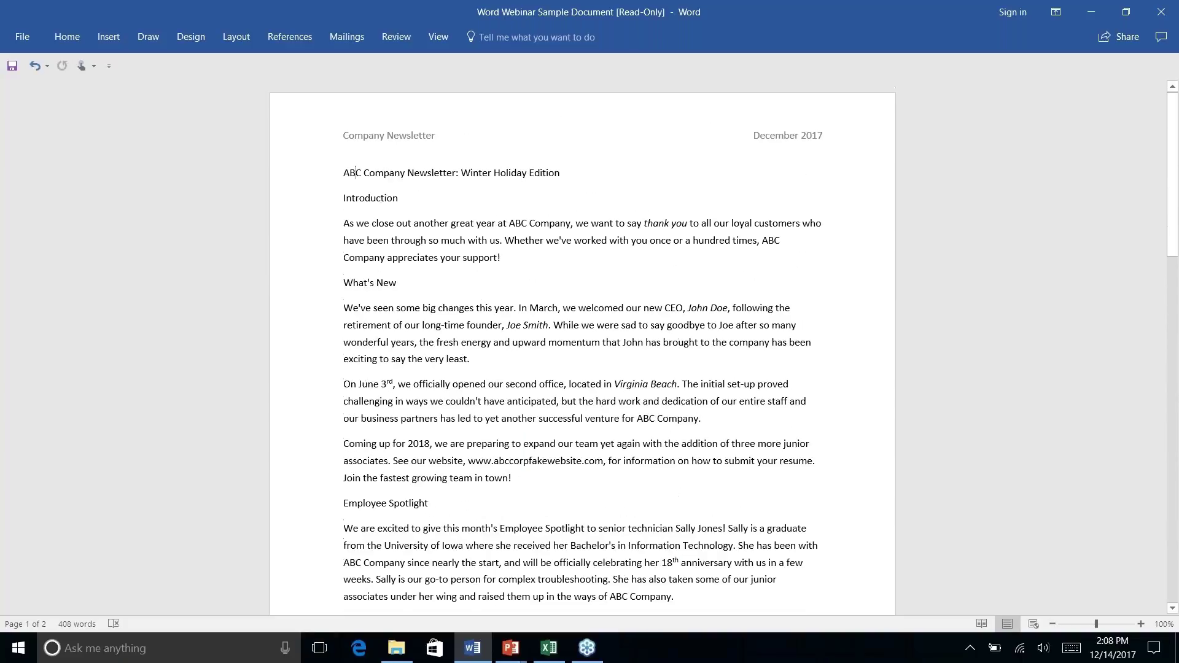
scroll(583, 347, down, 1)
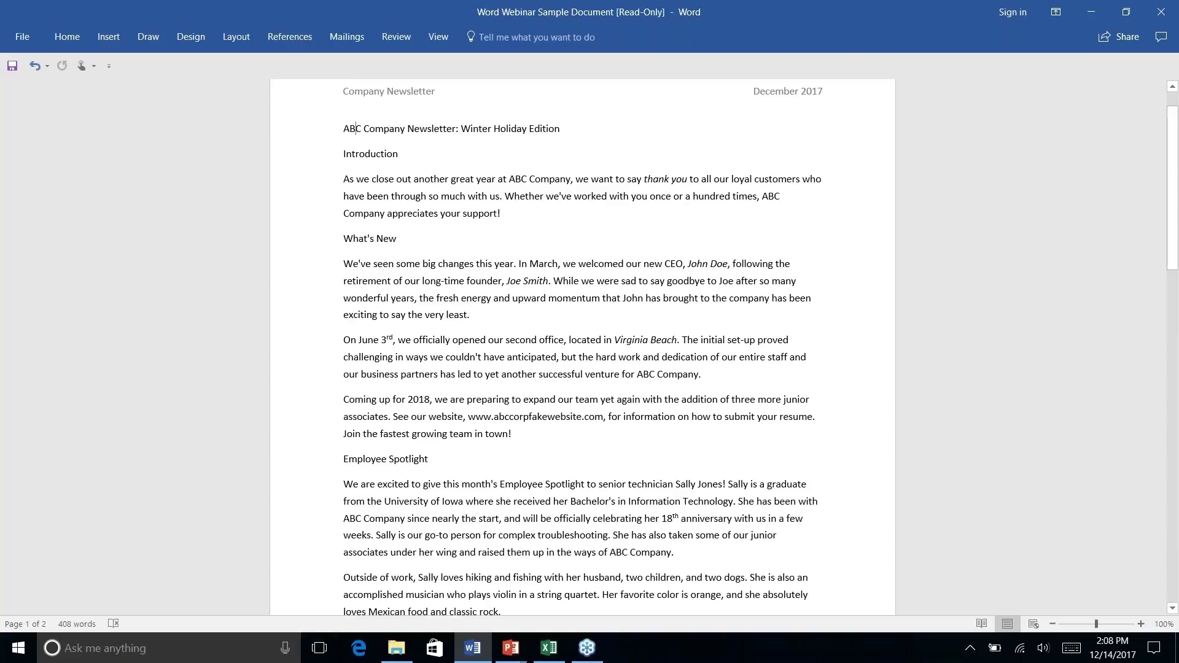
scroll(582, 405, down, 7)
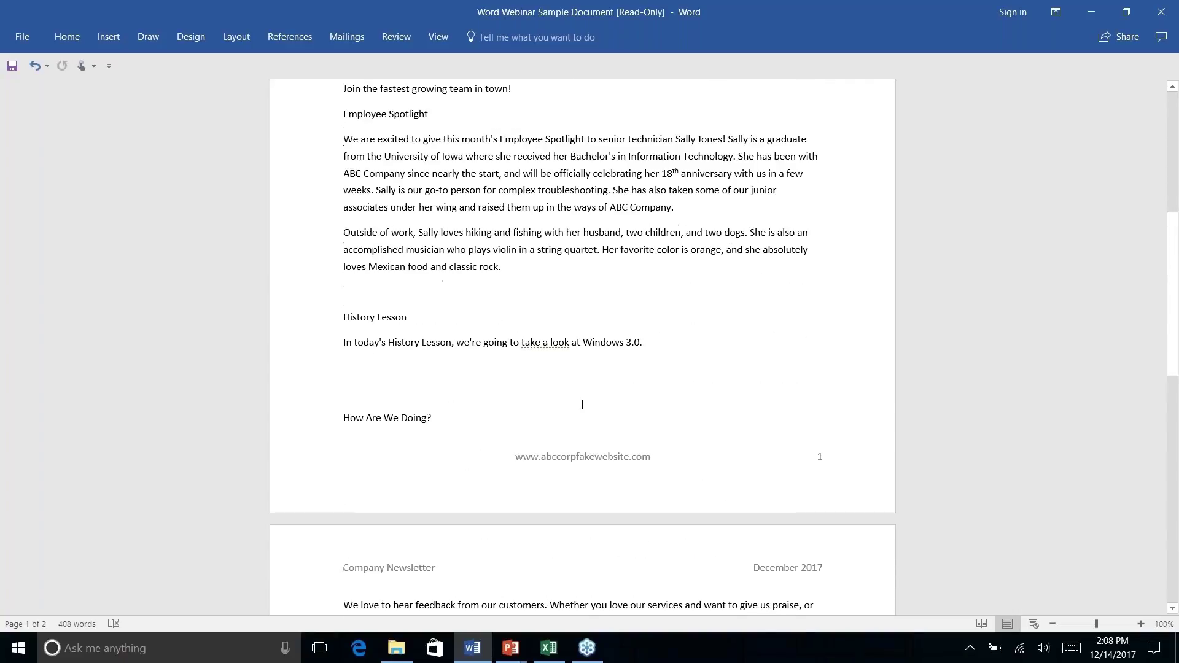
click(657, 347)
scroll(671, 366, down, 5)
scroll(671, 366, up, 7)
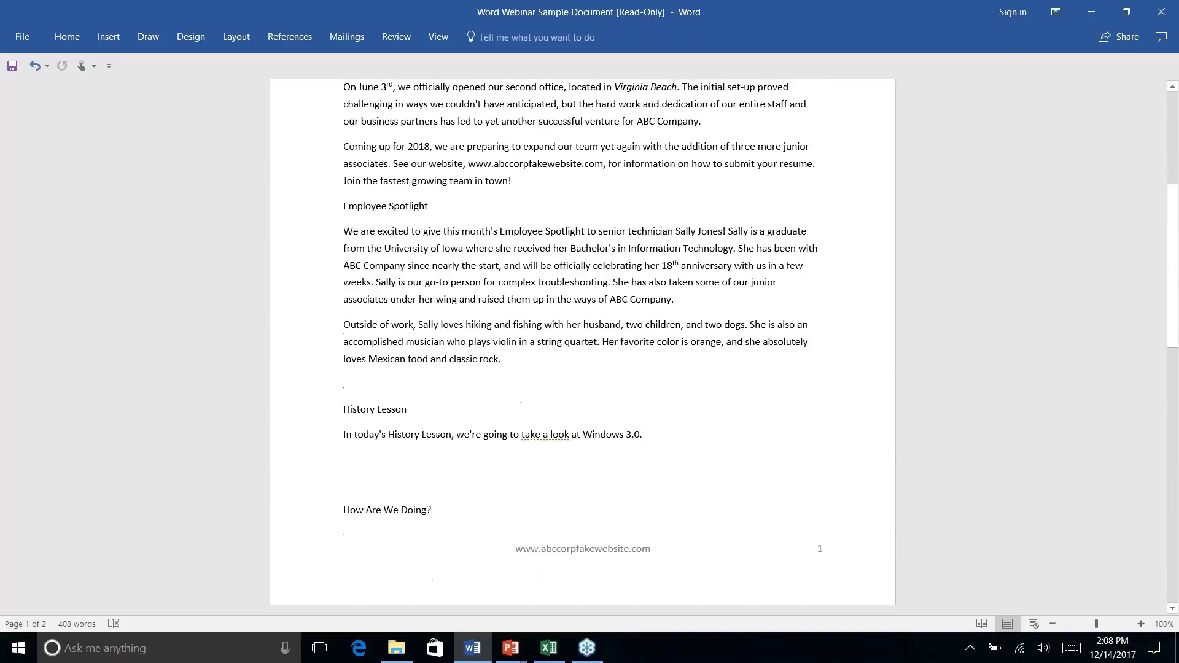
scroll(582, 344, up, 5)
scroll(583, 344, down, 5)
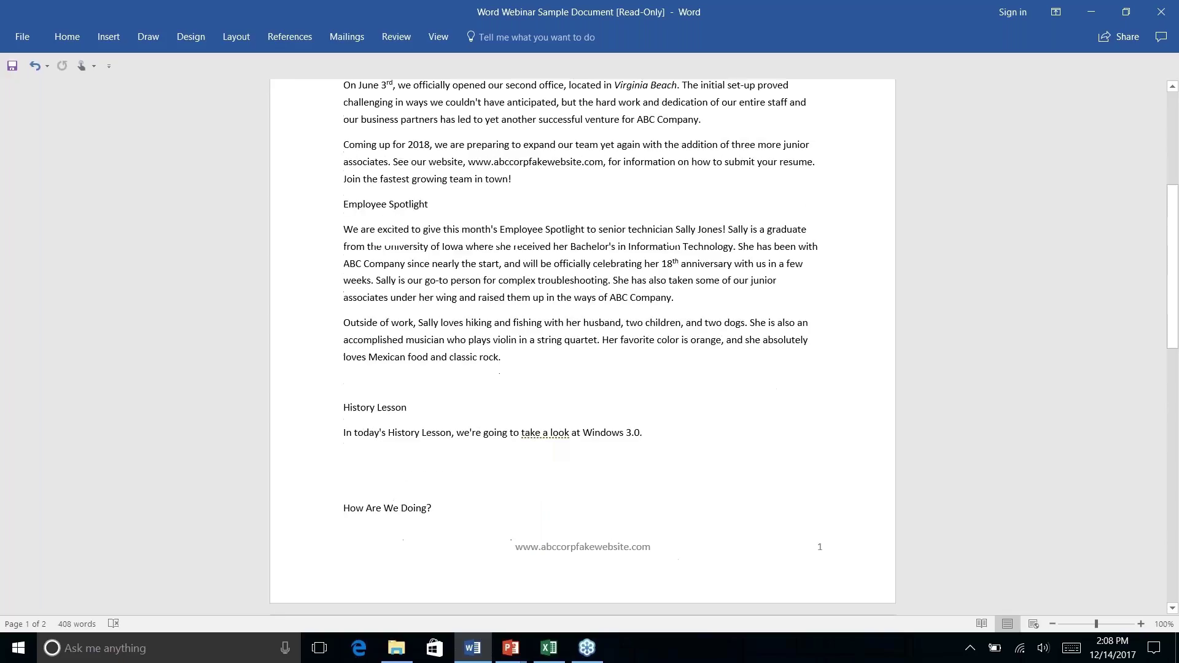
scroll(582, 344, down, 2)
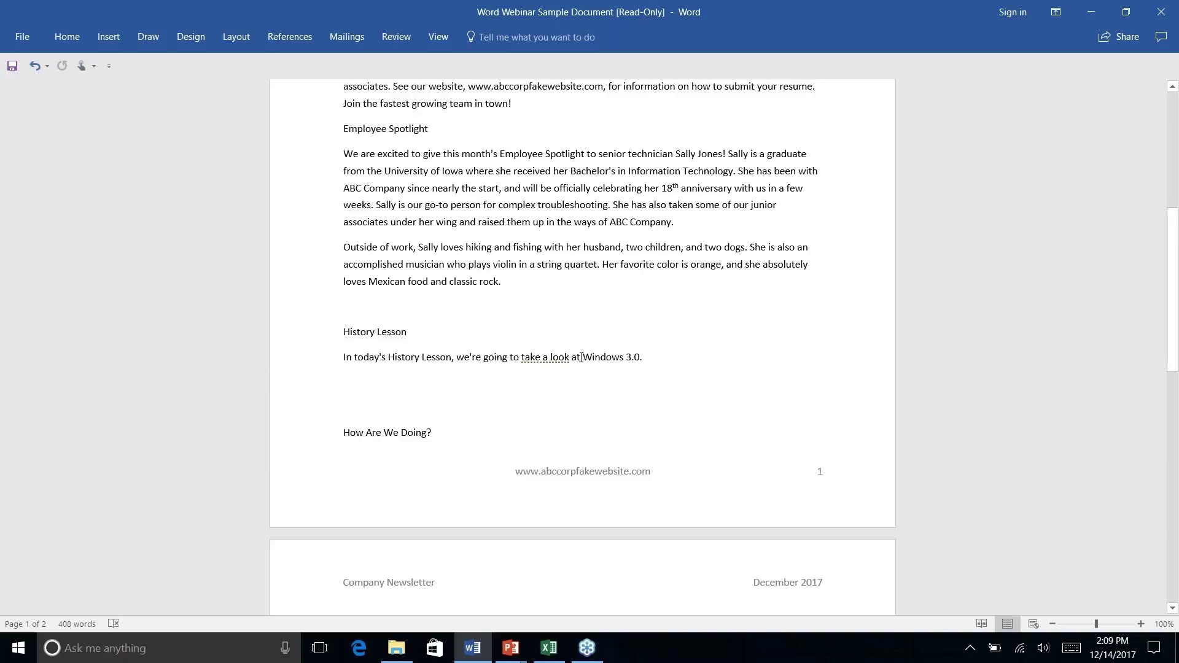
Step: Run Smart Lookup on the phrase "Windows 3.0." in the History Lesson sentence
drag(584, 358, 644, 356)
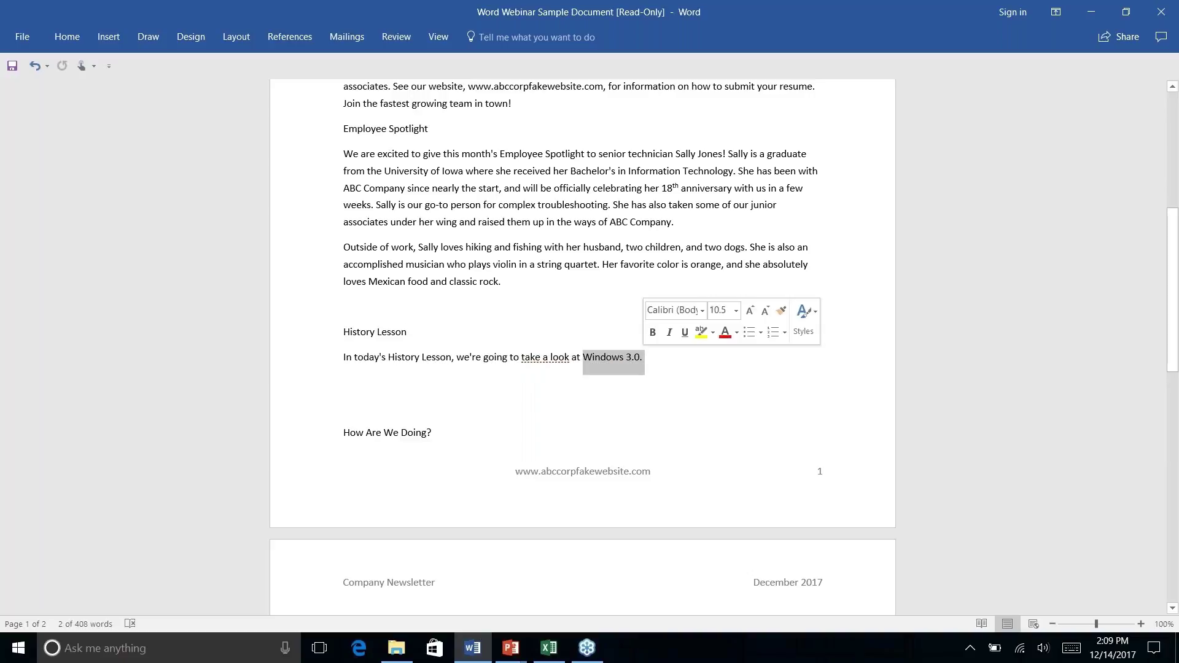
right_click(641, 360)
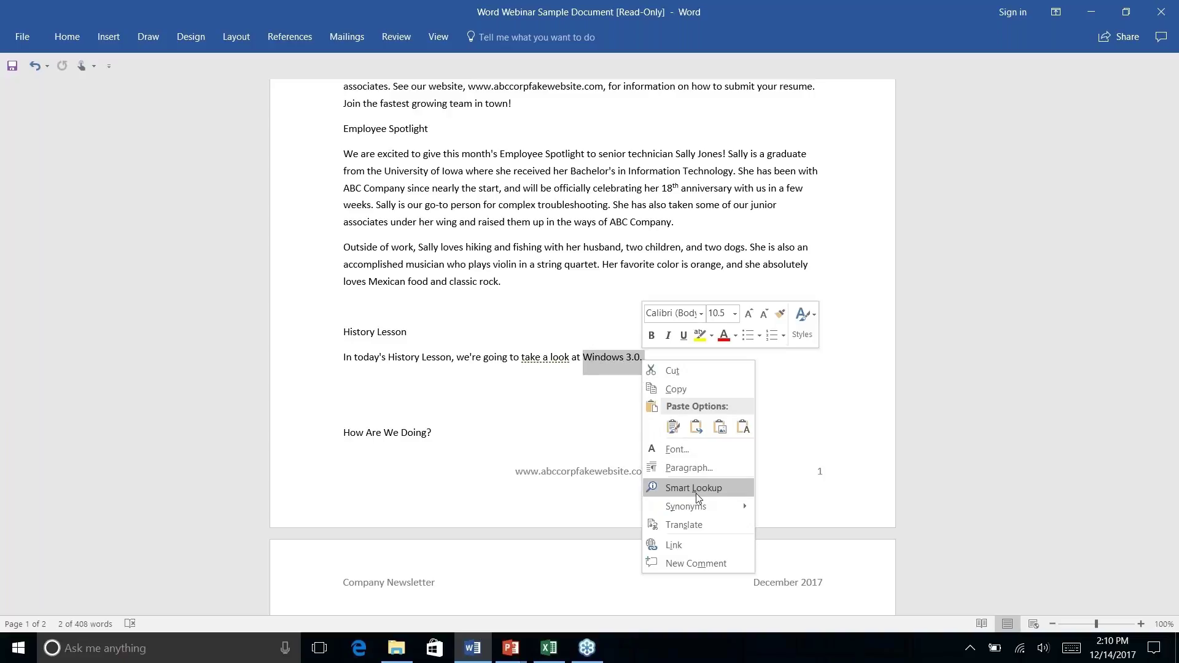
click(676, 488)
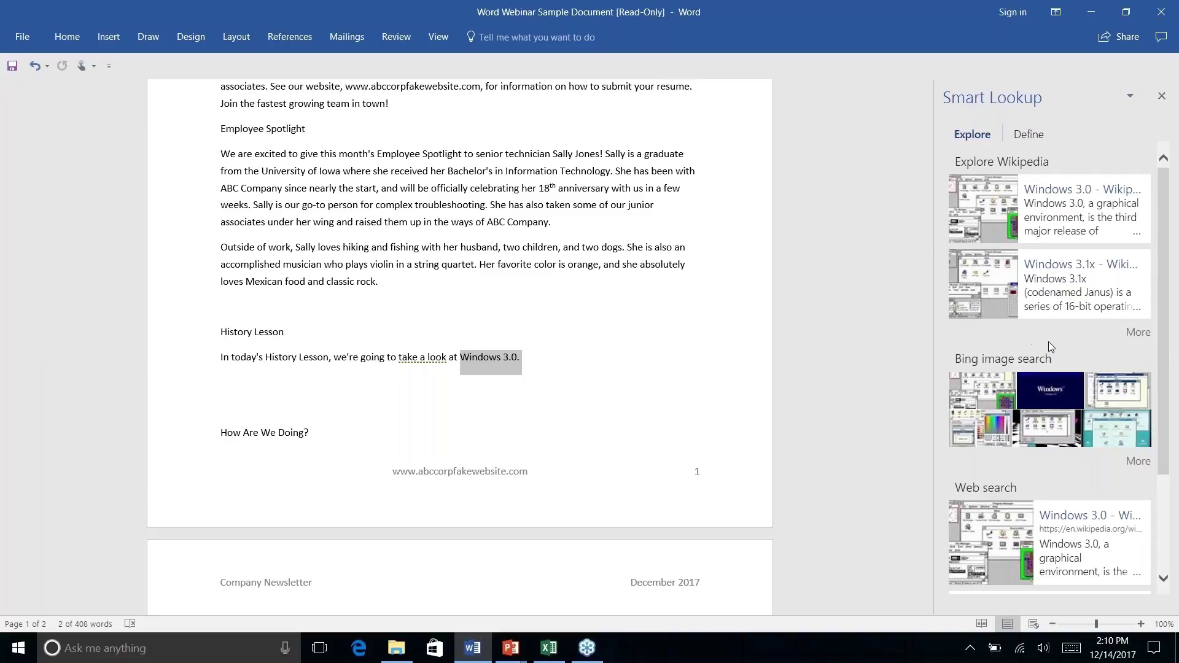
Step: Examine the Smart Lookup Explore results for Windows 3.0, covering Wikipedia, Bing image search and web search
key(Tab)
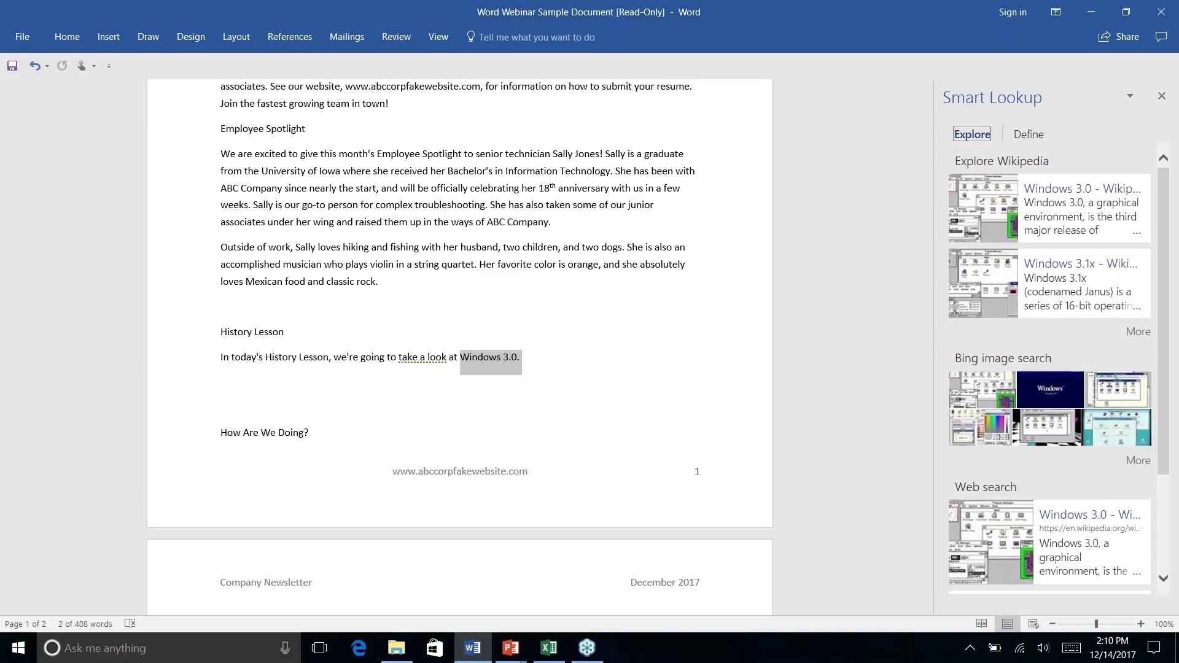
scroll(1050, 363, down, 2)
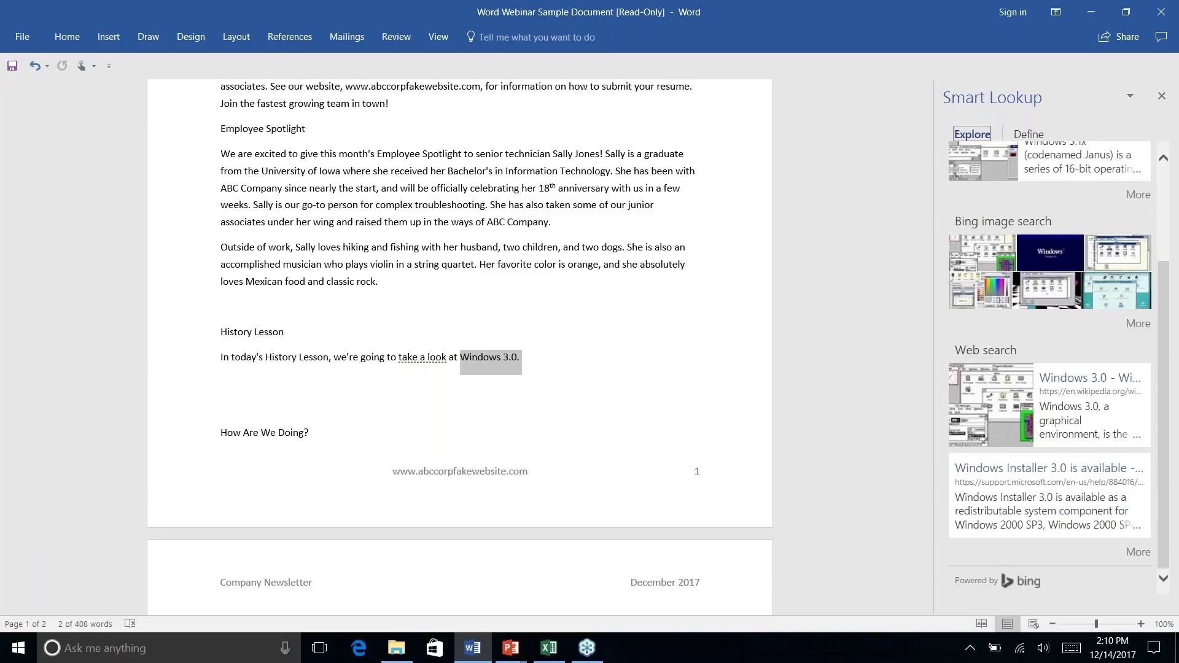
scroll(1102, 202, up, 2)
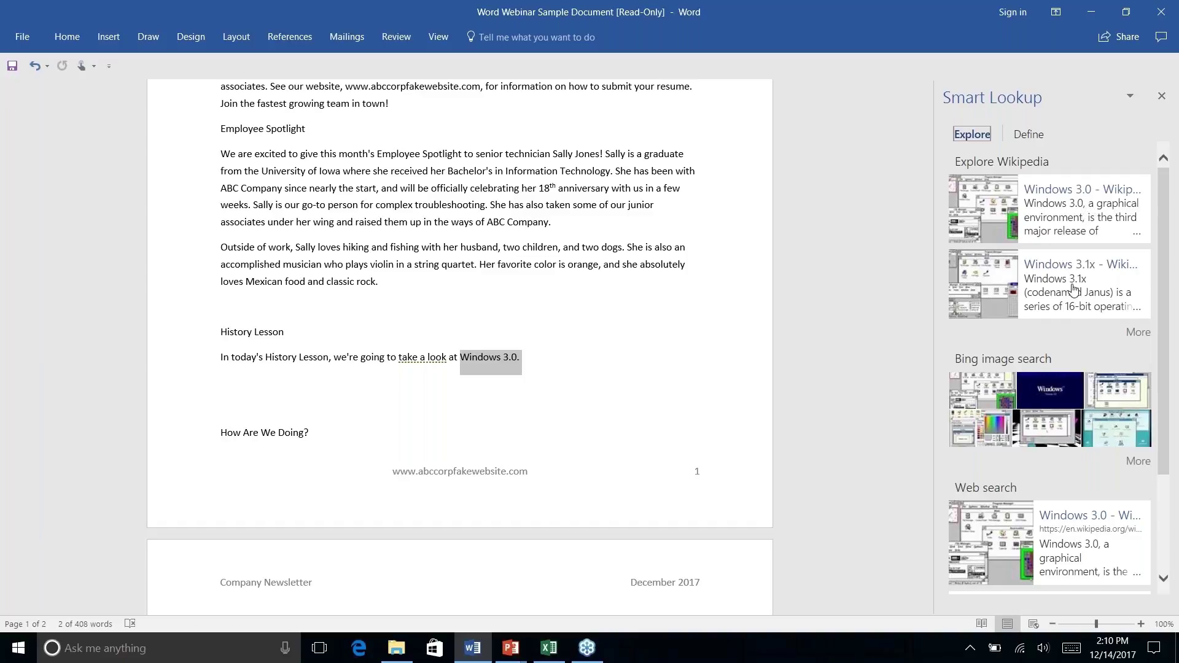
scroll(1071, 288, down, 1)
scroll(1050, 368, down, 3)
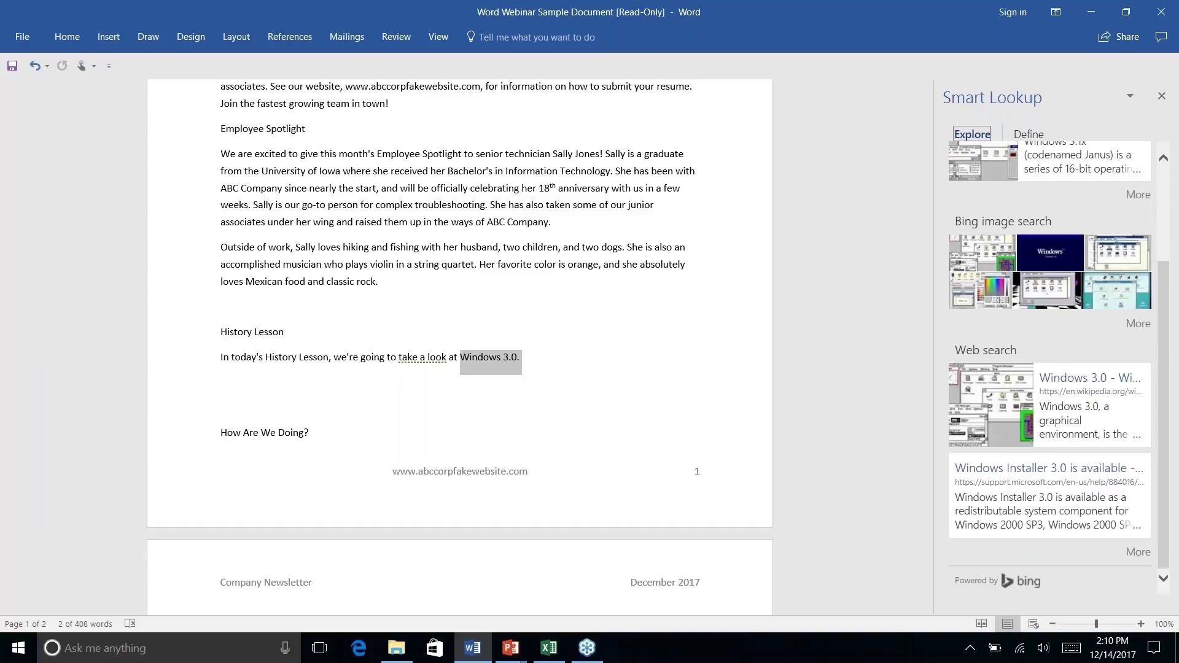
scroll(1050, 369, up, 4)
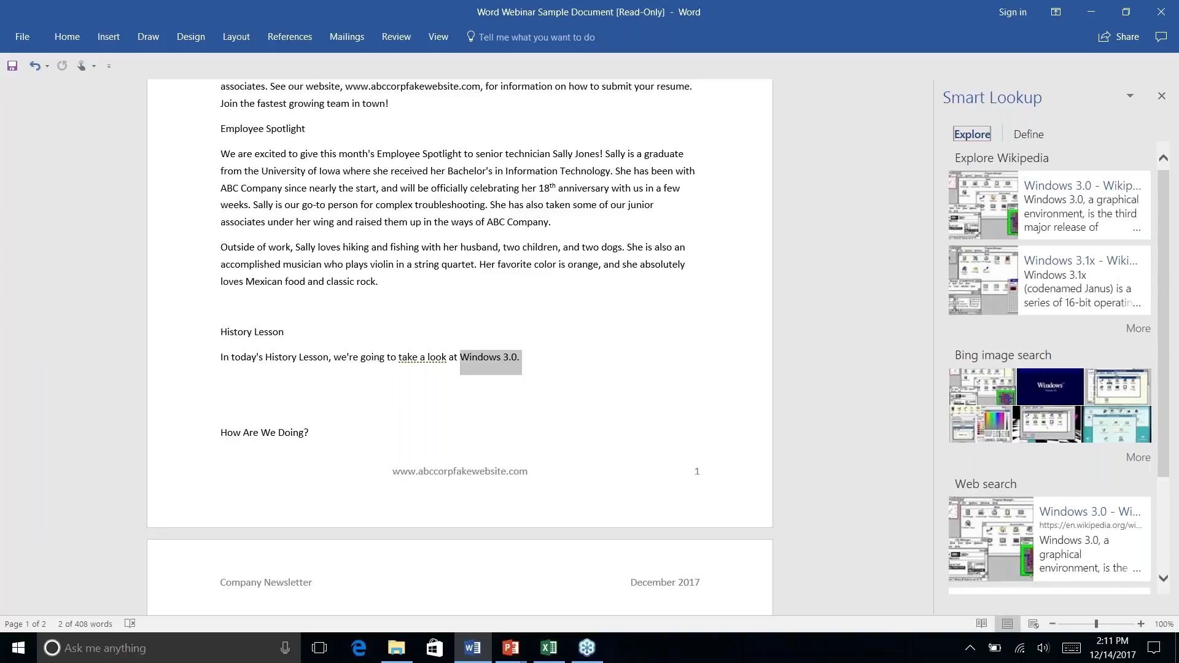
scroll(1024, 493, down, 3)
scroll(1025, 493, up, 3)
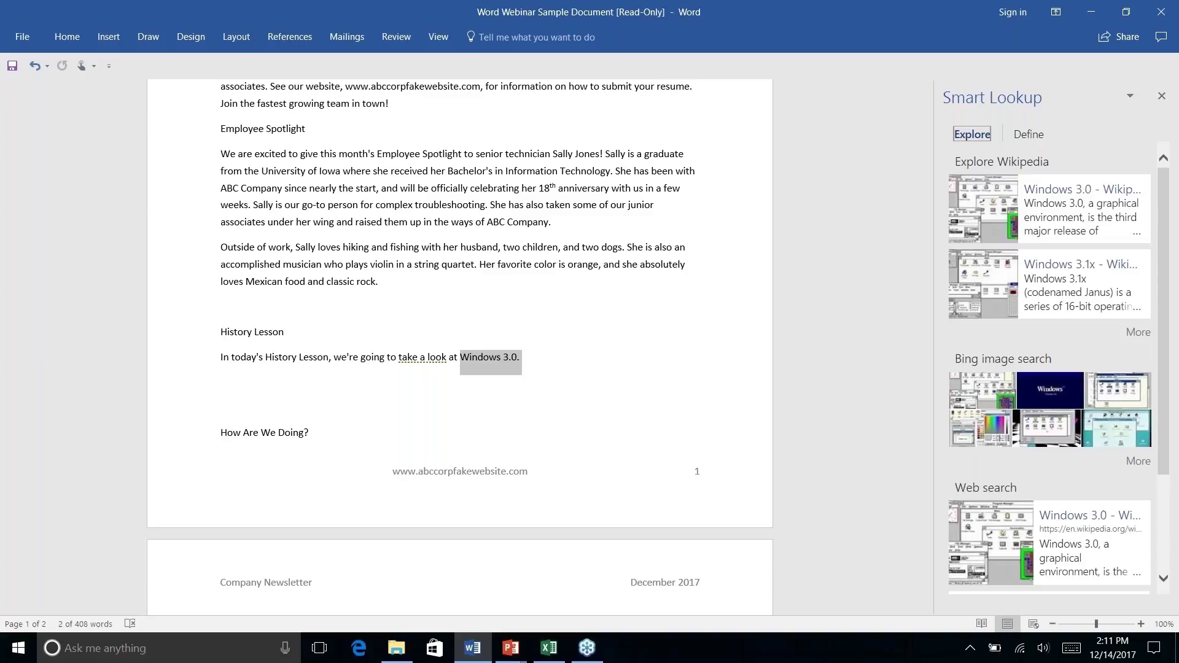
Step: View the Windows 3.0 Wikipedia article from the lookup results, close the browser, and dismiss Smart Lookup
click(1069, 192)
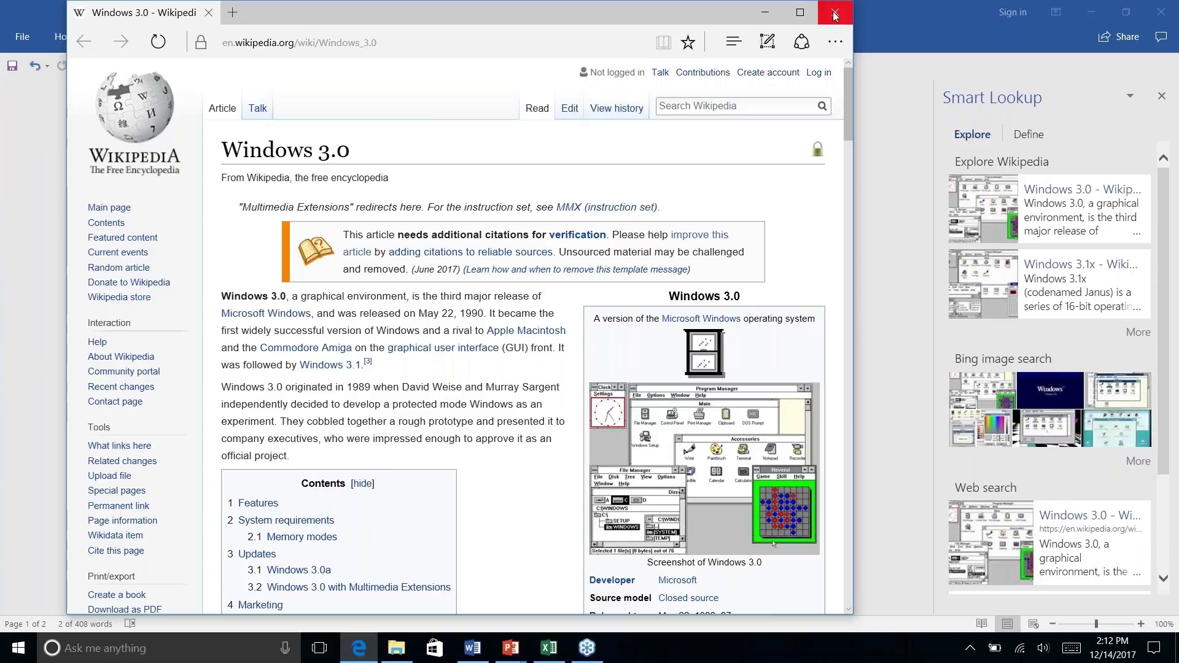
click(834, 14)
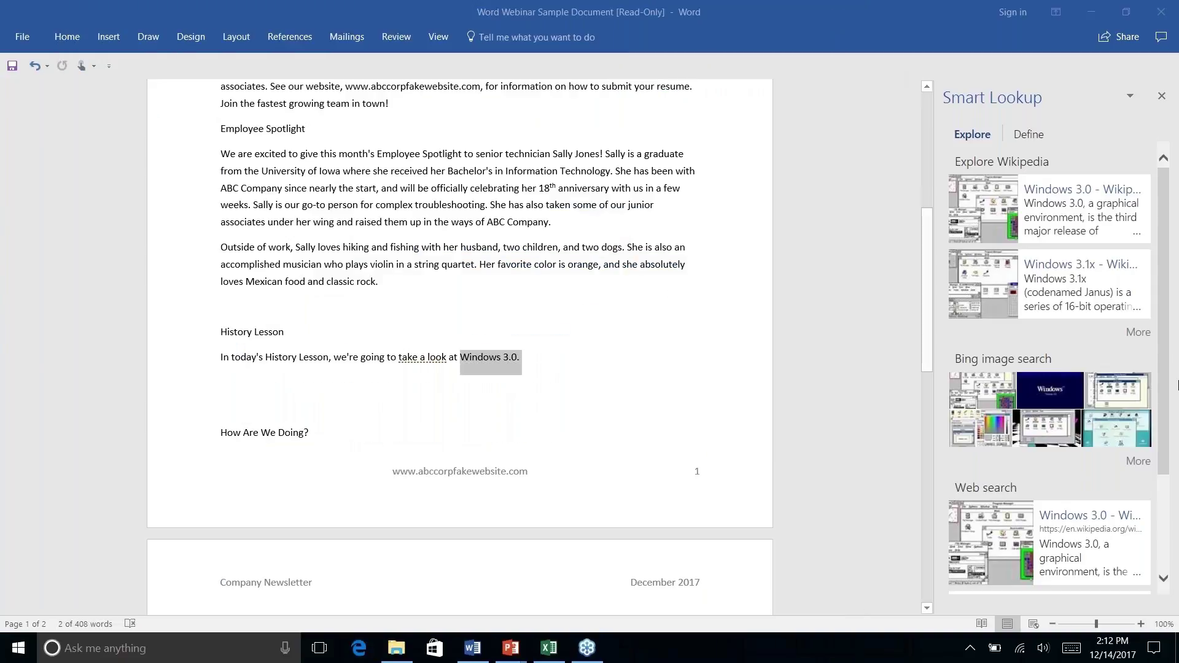
click(532, 359)
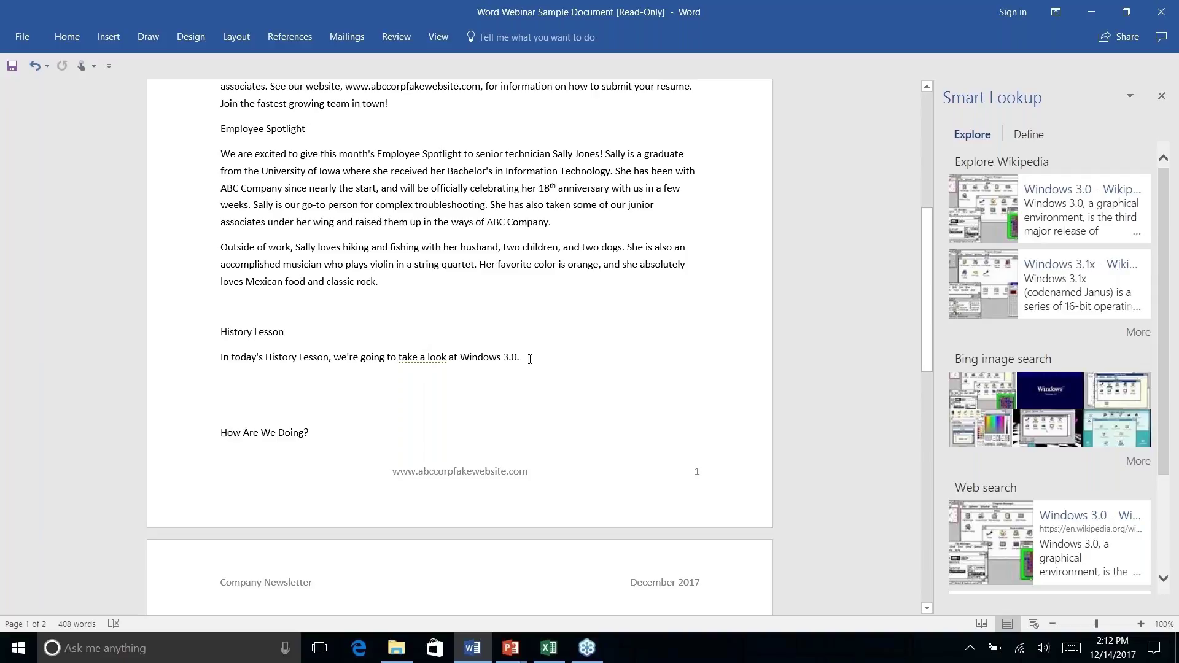
click(1161, 97)
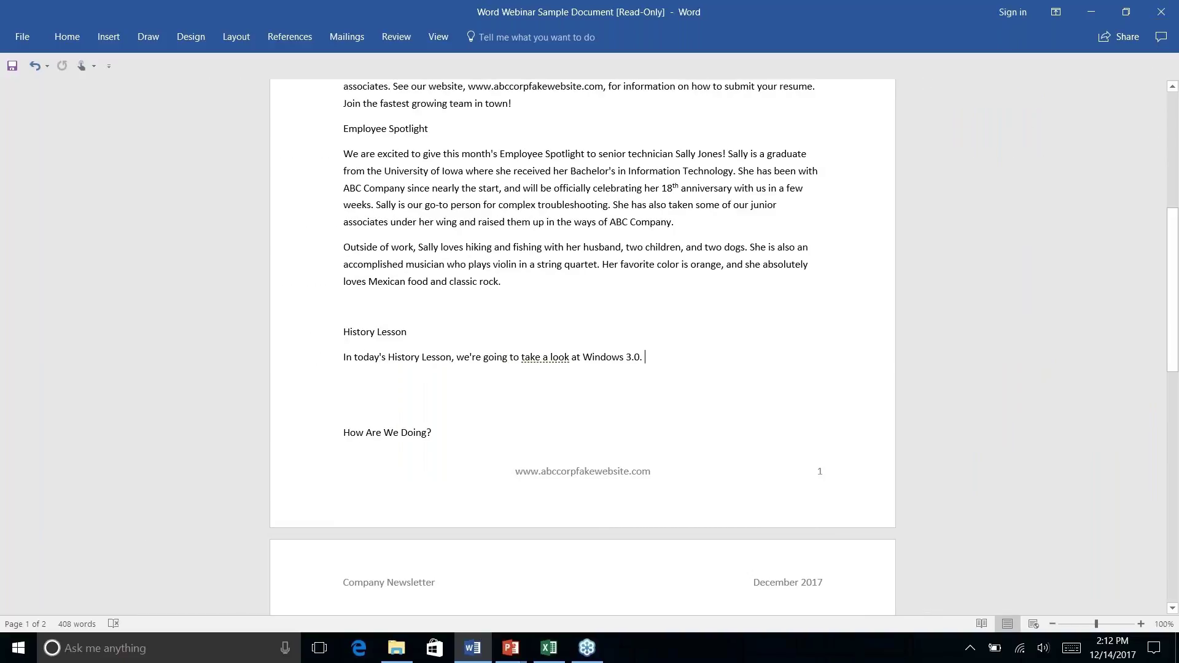
Step: List the citation styles available for the document's citations and bibliography
click(298, 38)
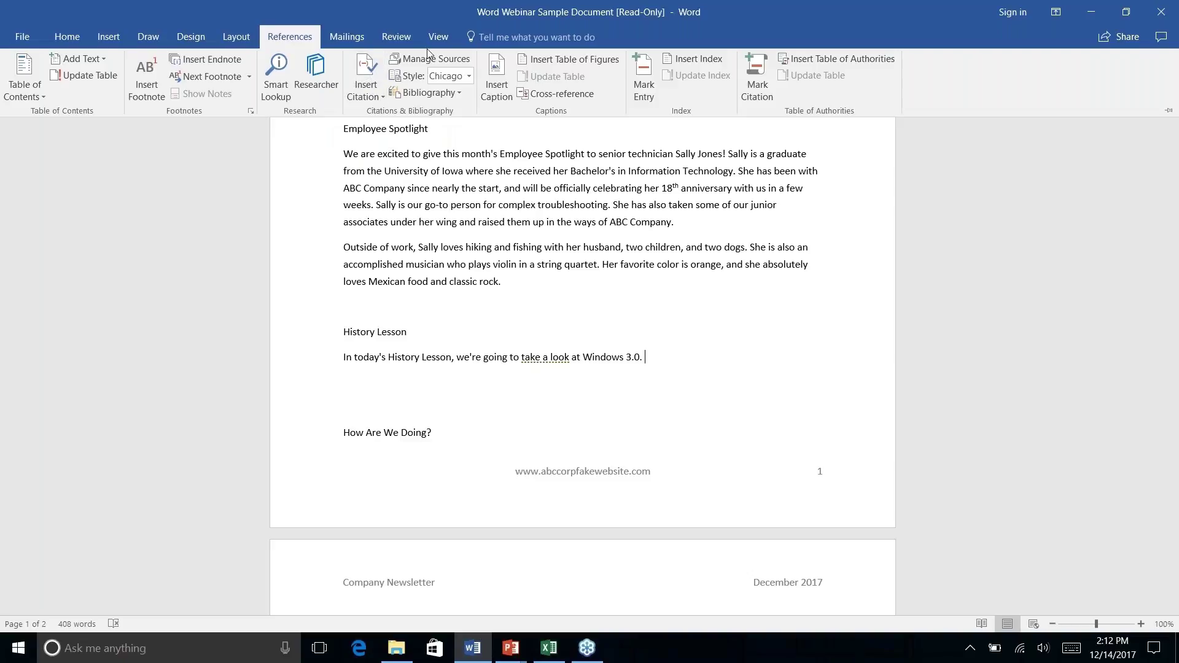
click(469, 76)
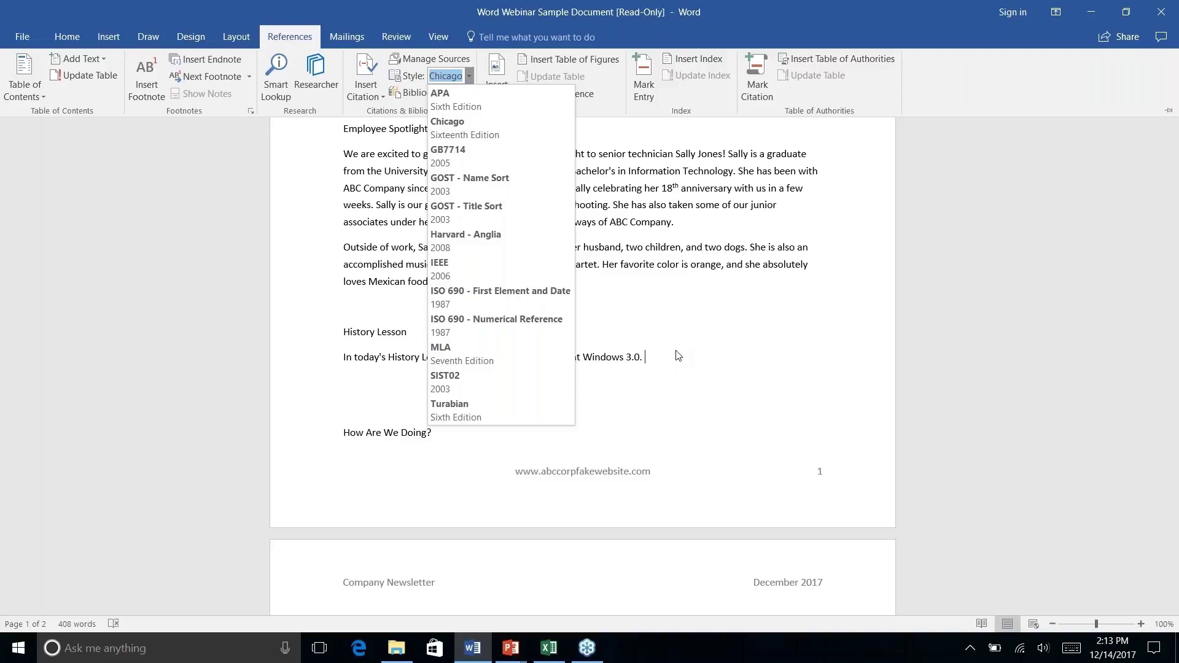
Step: Open Researcher and search its sources for "windows 3.0"
click(324, 83)
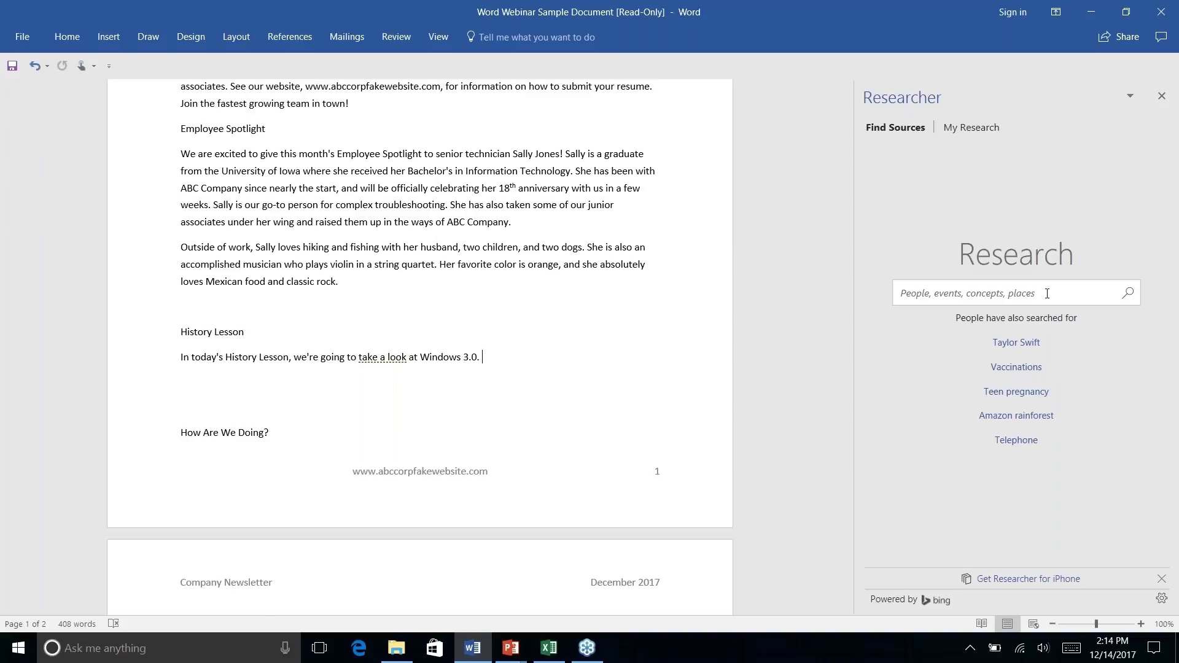
text(windows)
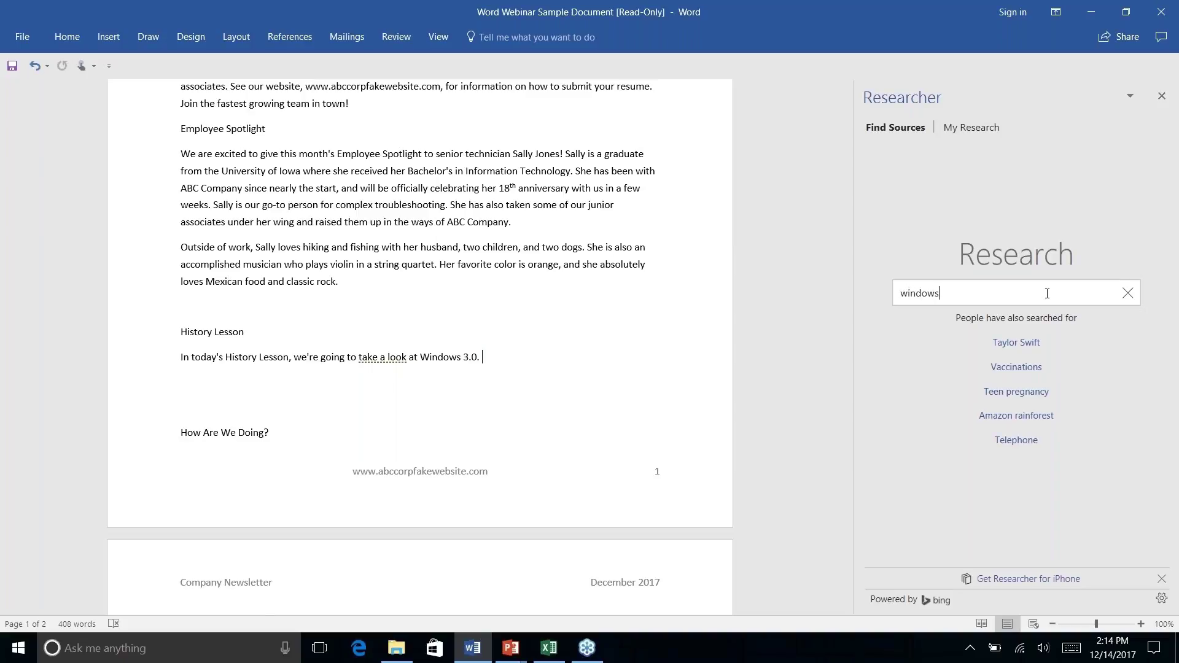
text( 3.0)
key(Return)
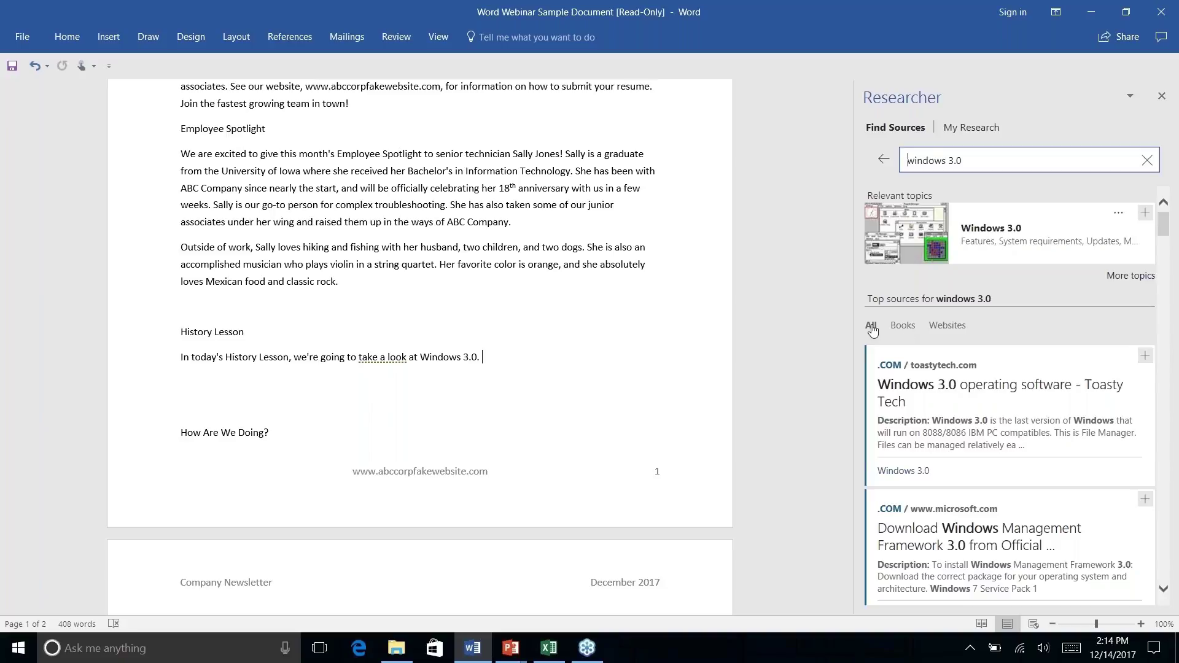
Step: Examine the book-only and complete source results for windows 3.0, including a preview of Toasty Tech's Windows 3.0 operating software page
click(907, 329)
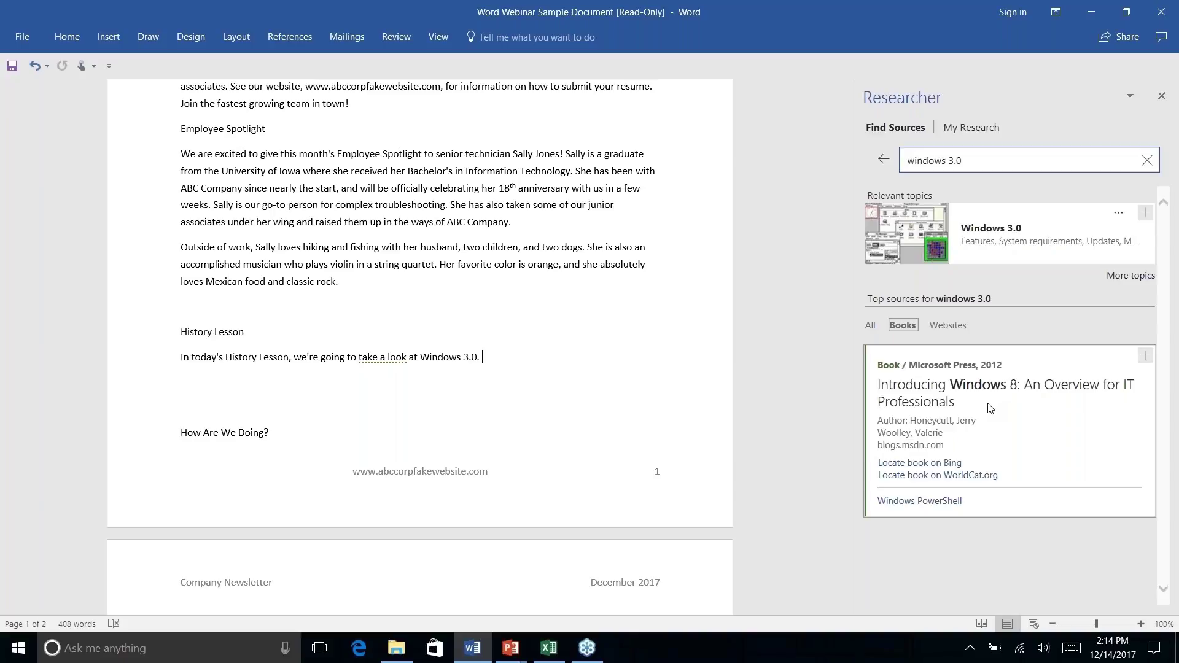
click(870, 326)
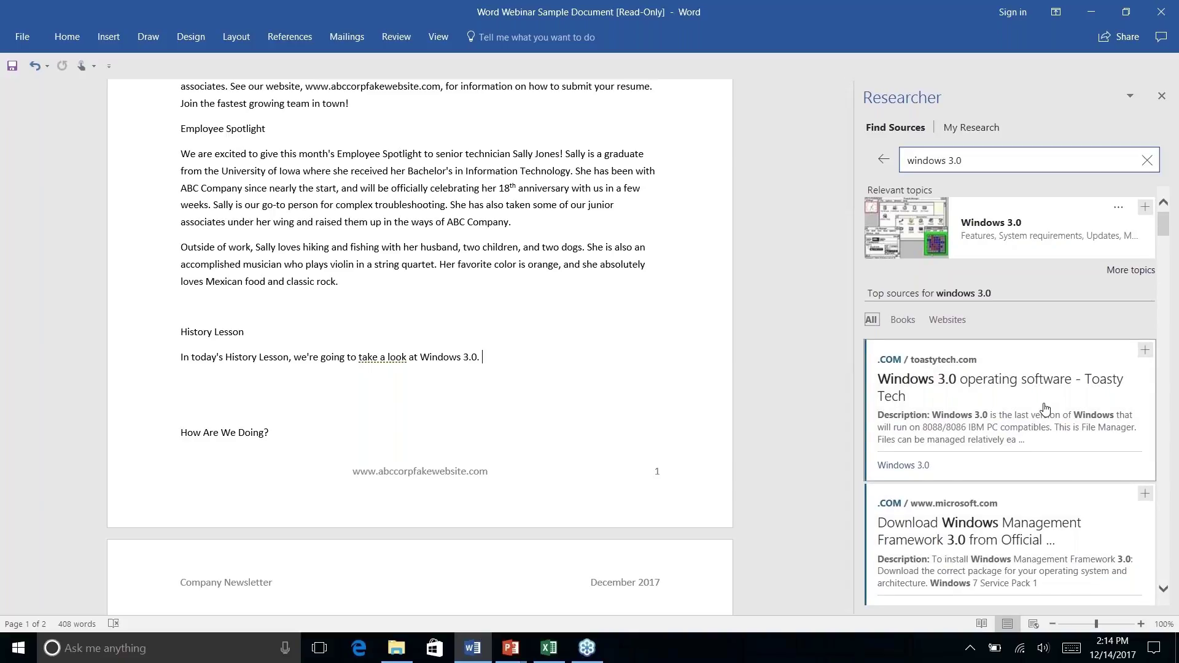
scroll(1044, 408, down, 5)
scroll(1044, 408, up, 3)
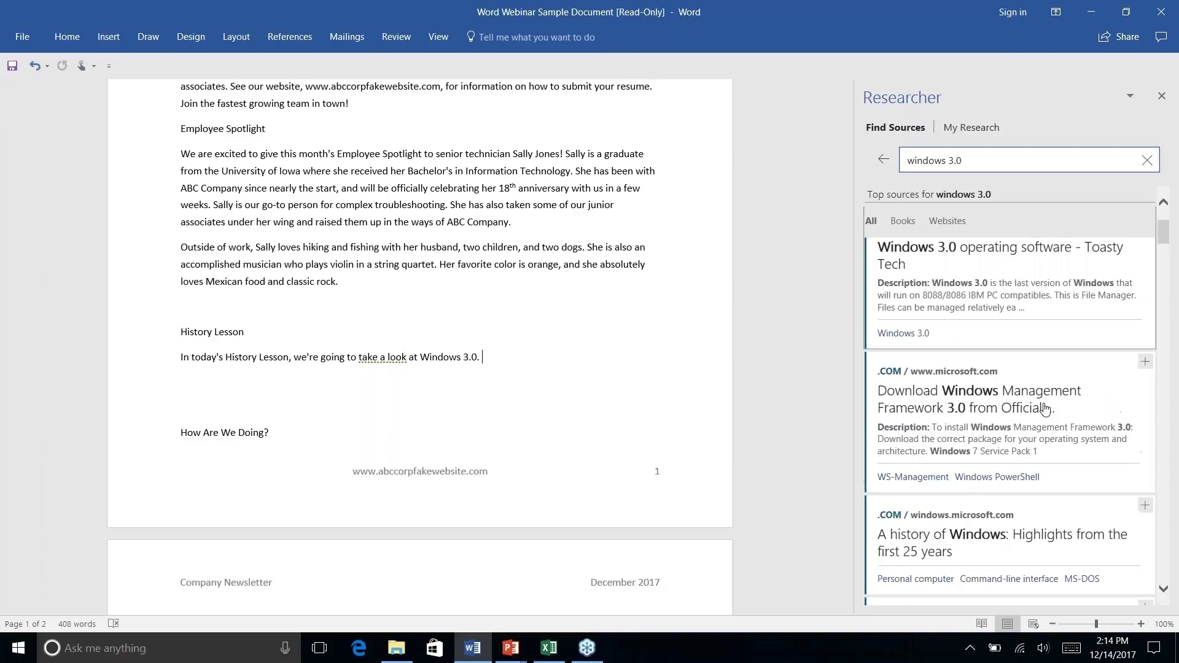
scroll(1045, 408, down, 5)
scroll(1045, 408, down, 8)
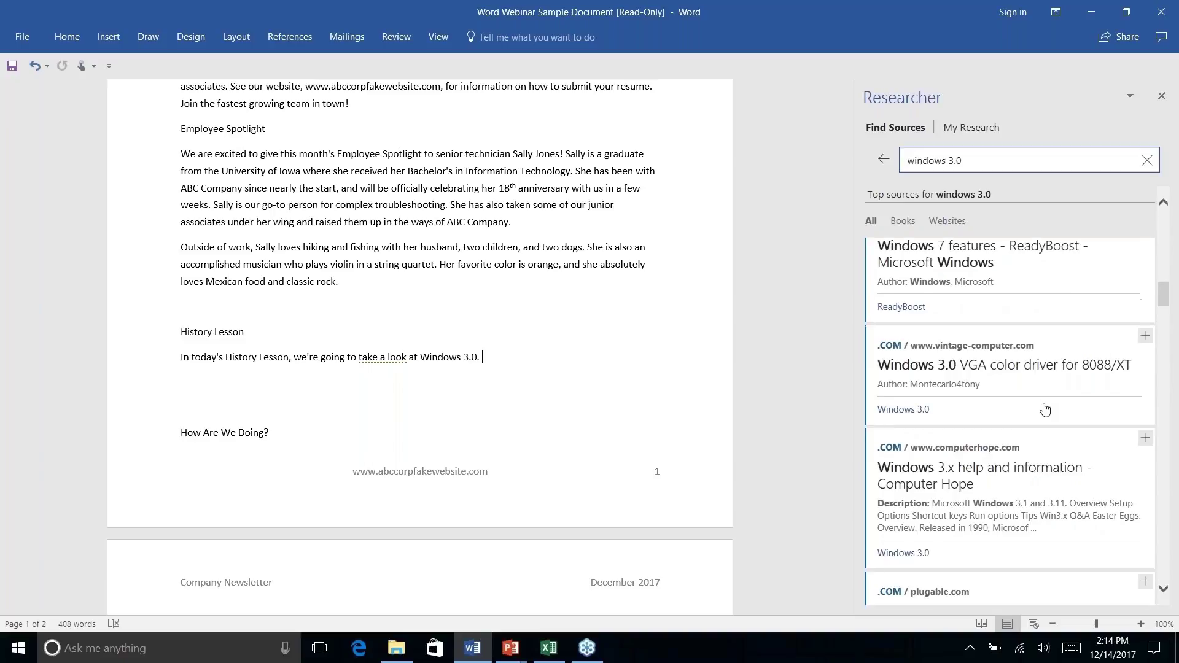
scroll(1045, 408, down, 5)
scroll(1045, 409, up, 8)
scroll(1044, 408, up, 4)
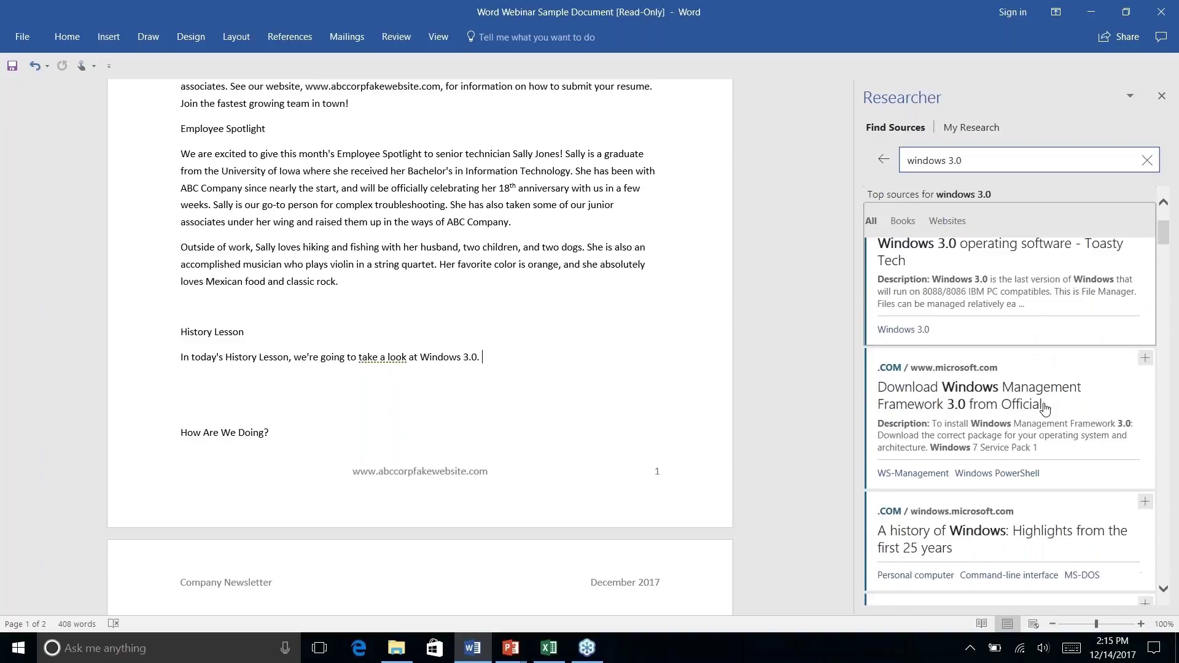
scroll(1044, 408, up, 3)
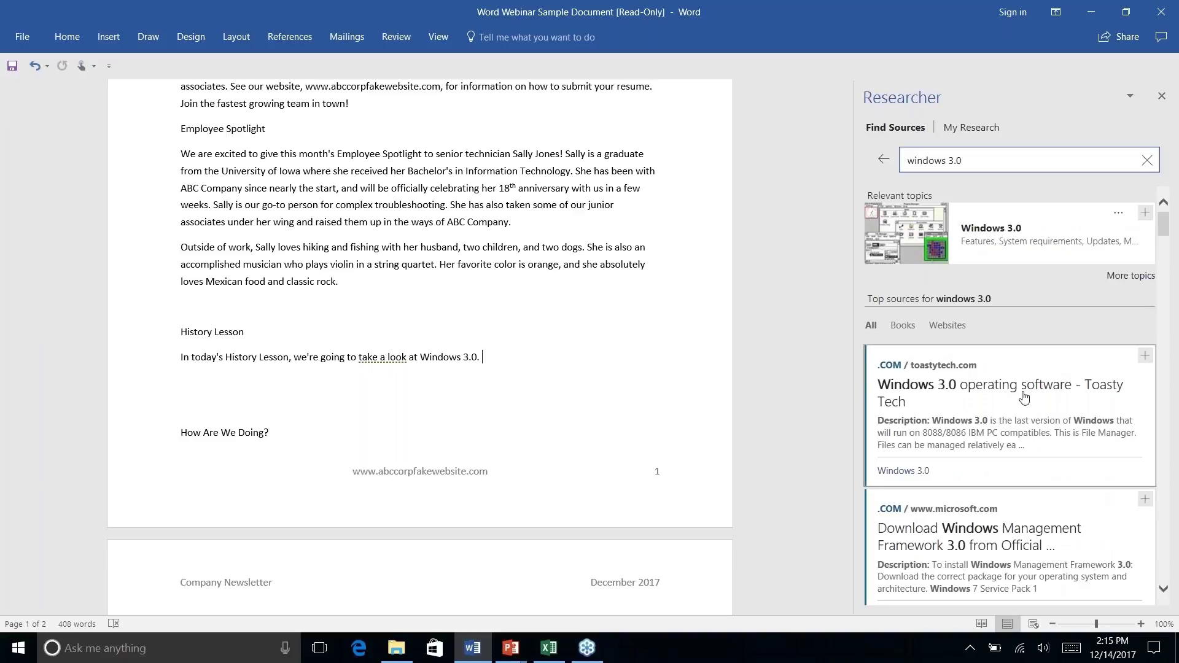
click(1024, 398)
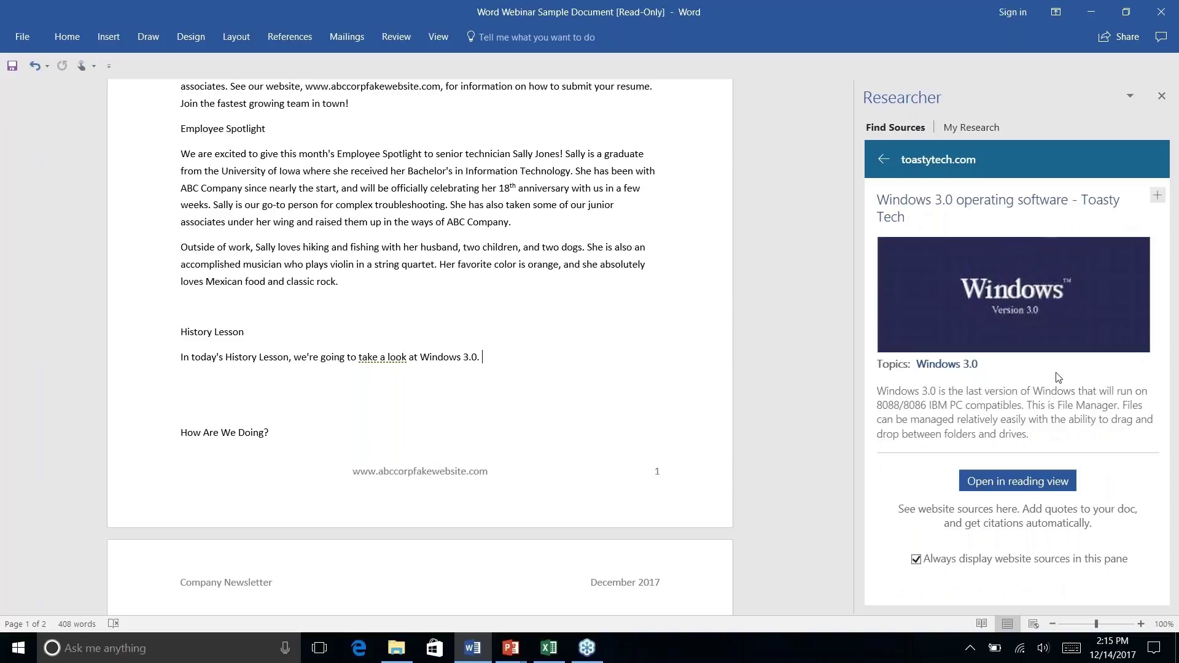
click(883, 161)
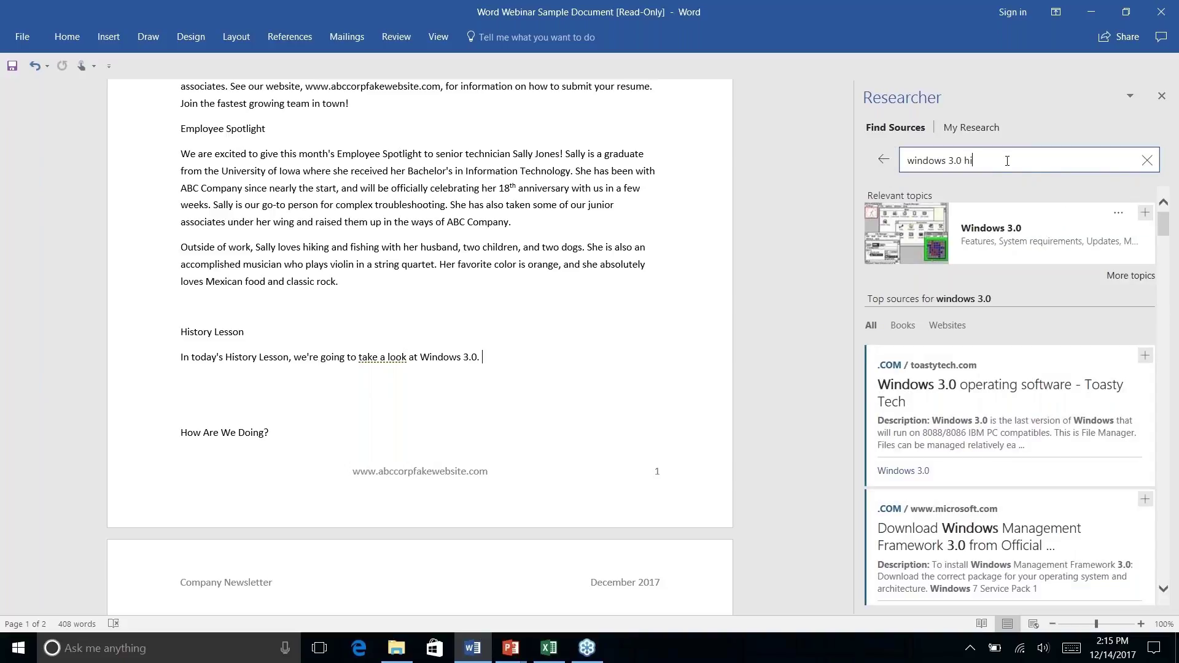
Step: Search Researcher for "windows 3.0 history" and preview the ITProPortal article "Microsoft Windows 3.0 Is 20 Years Old Today!!!"
text(story)
key(Return)
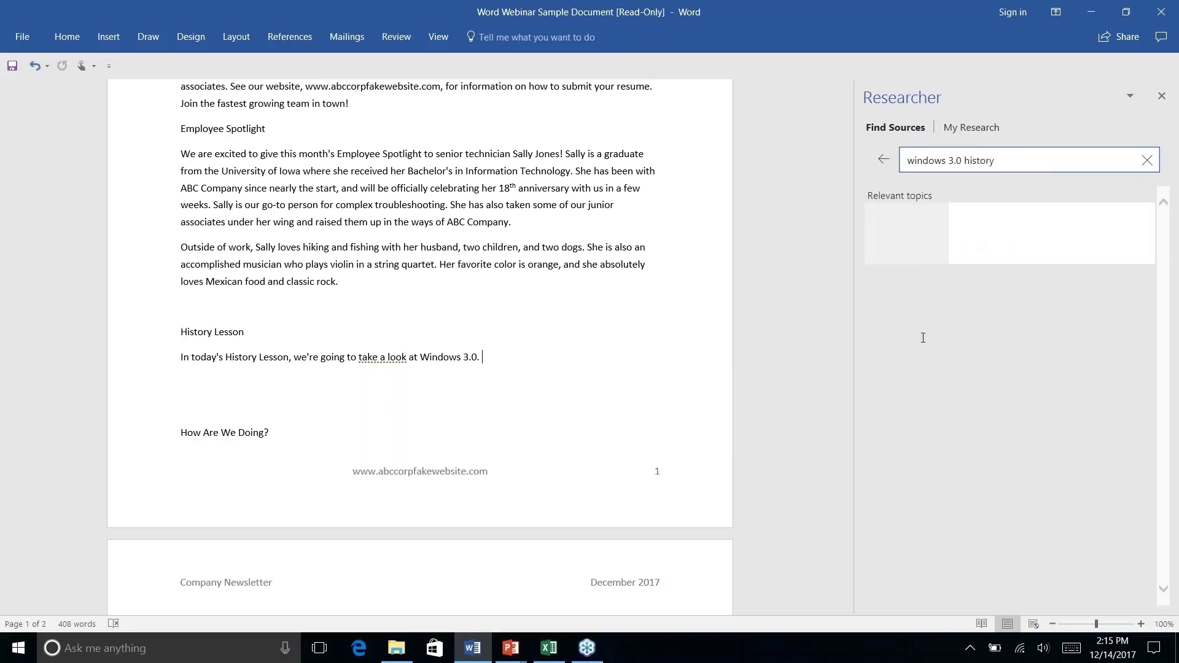
scroll(1053, 414, down, 3)
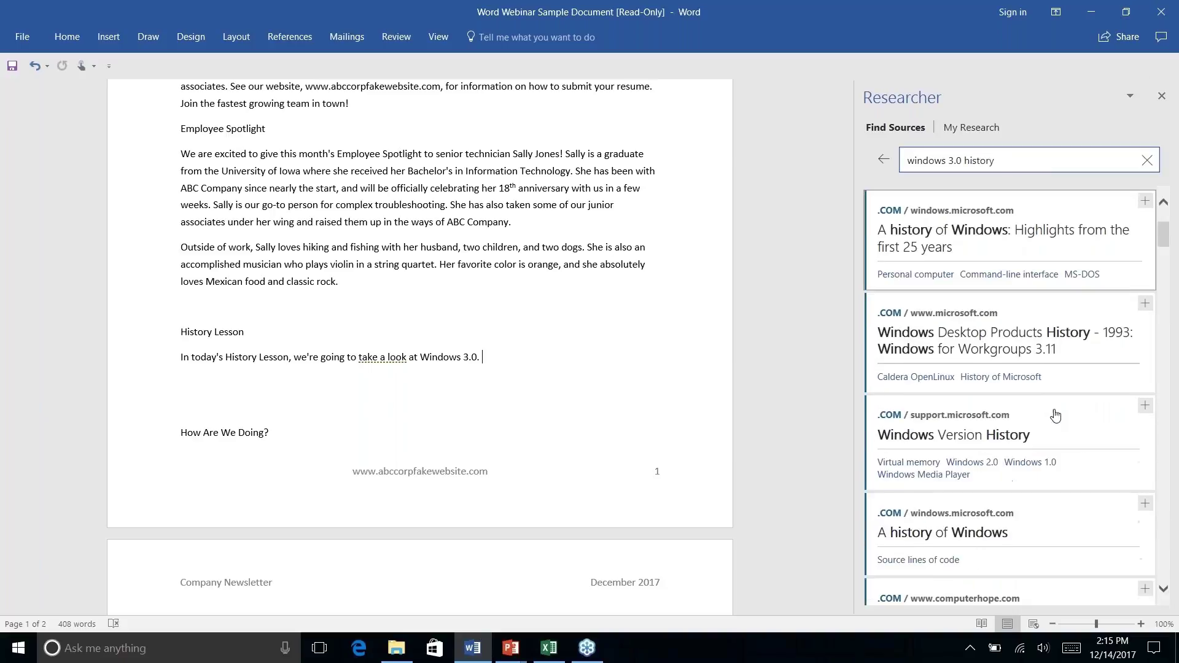
scroll(1055, 416, down, 6)
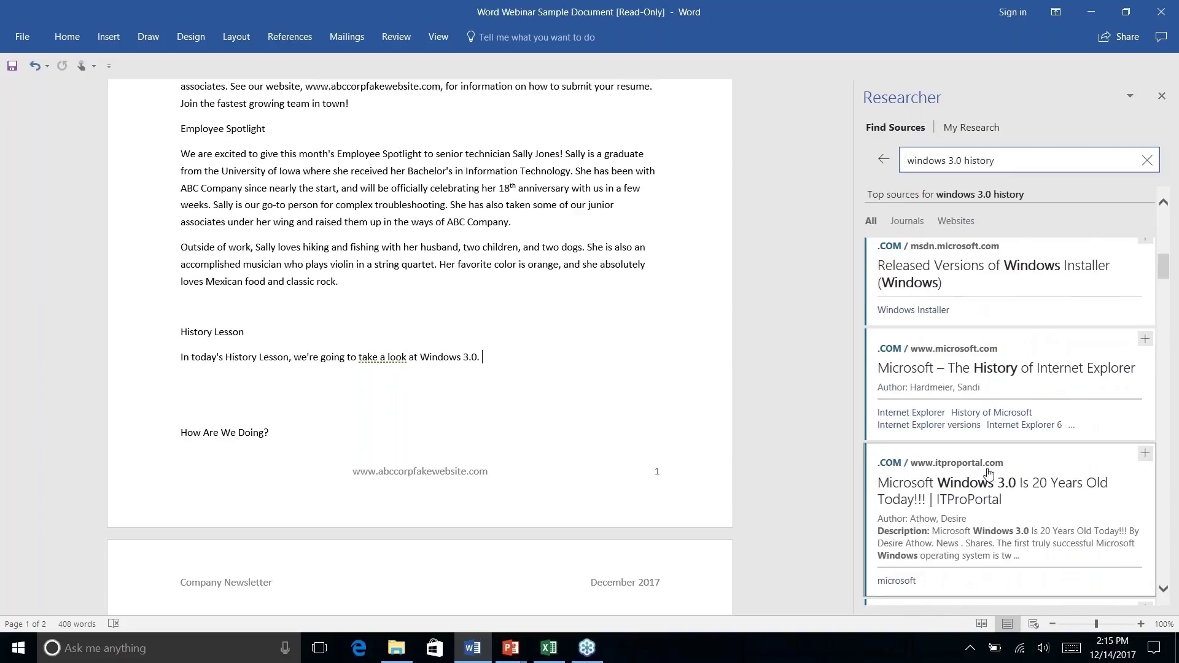
click(992, 496)
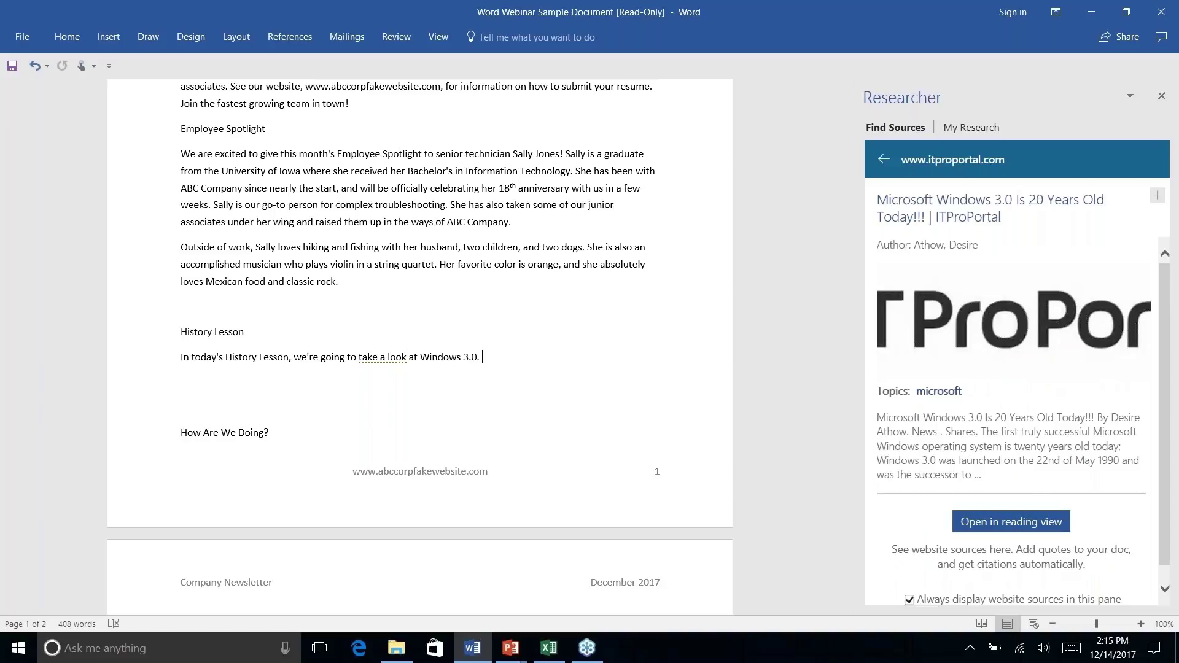
scroll(1013, 424, down, 1)
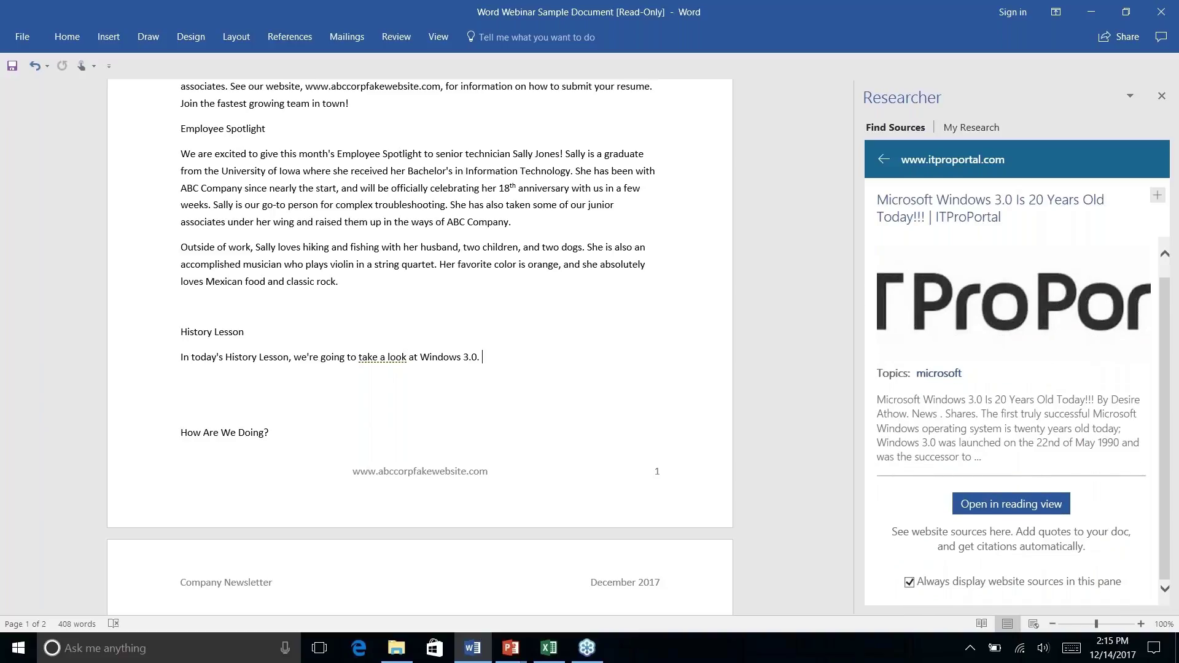
scroll(1013, 424, up, 1)
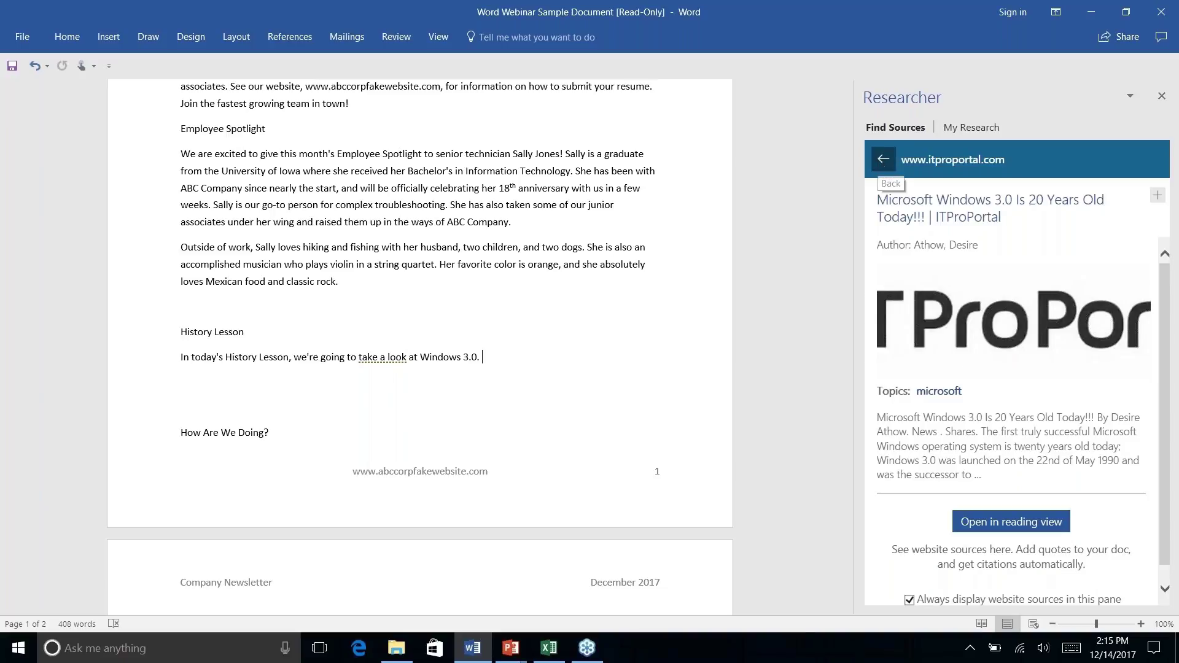
Step: Return to the "windows 3.0" results and insert the summary of Toasty Tech's "Windows 3.0 with Multimedia Extensions" source below the History Lesson sentence
click(882, 162)
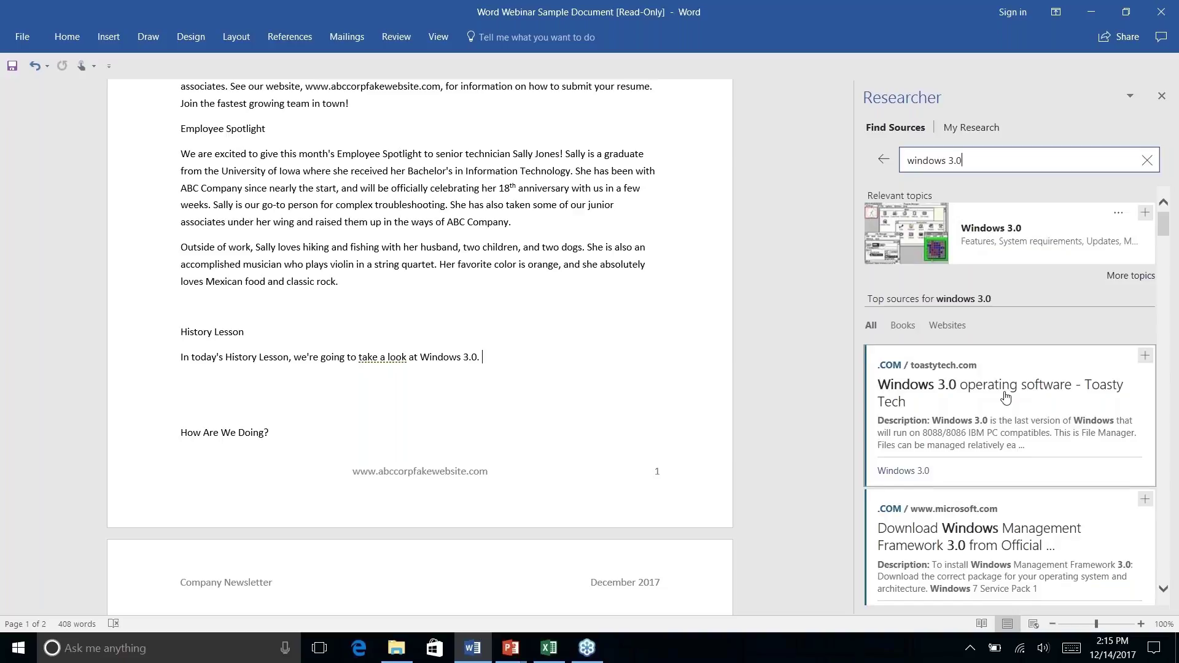
scroll(1005, 397, down, 7)
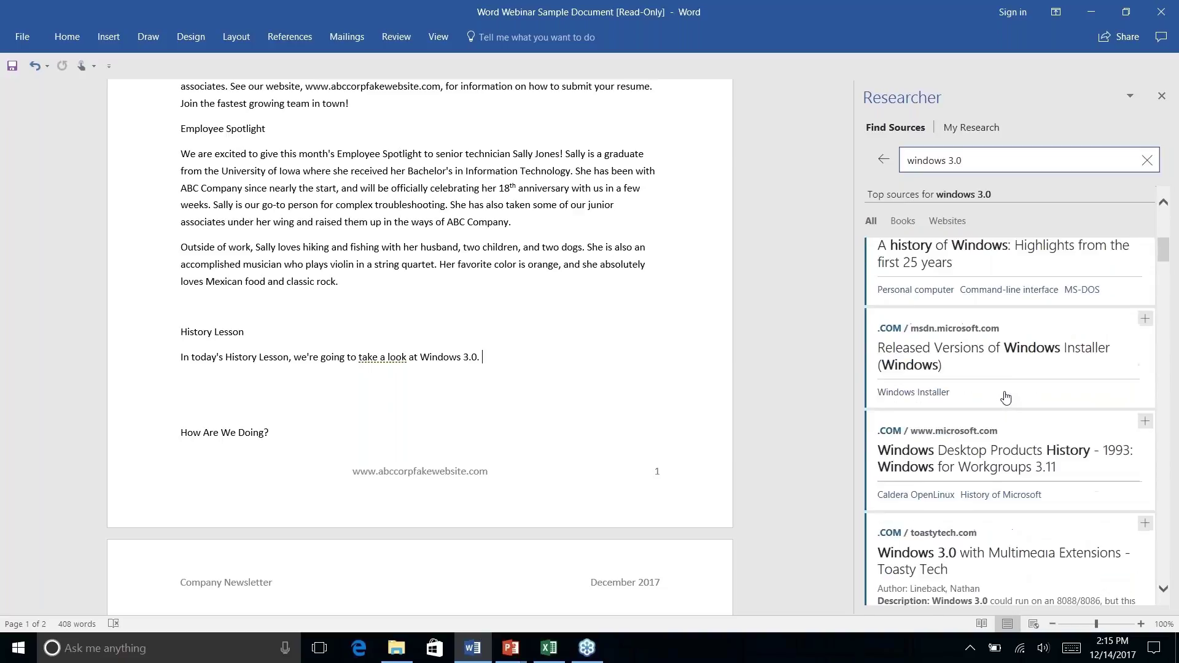
scroll(1006, 398, down, 3)
scroll(1005, 397, down, 3)
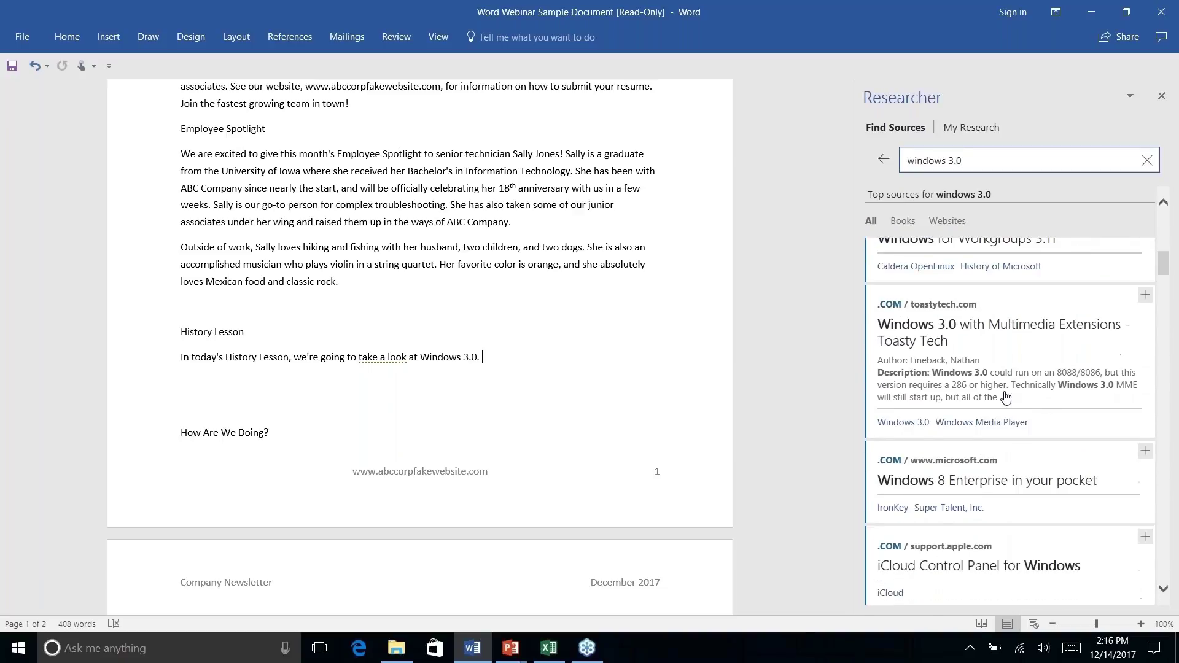
click(1004, 332)
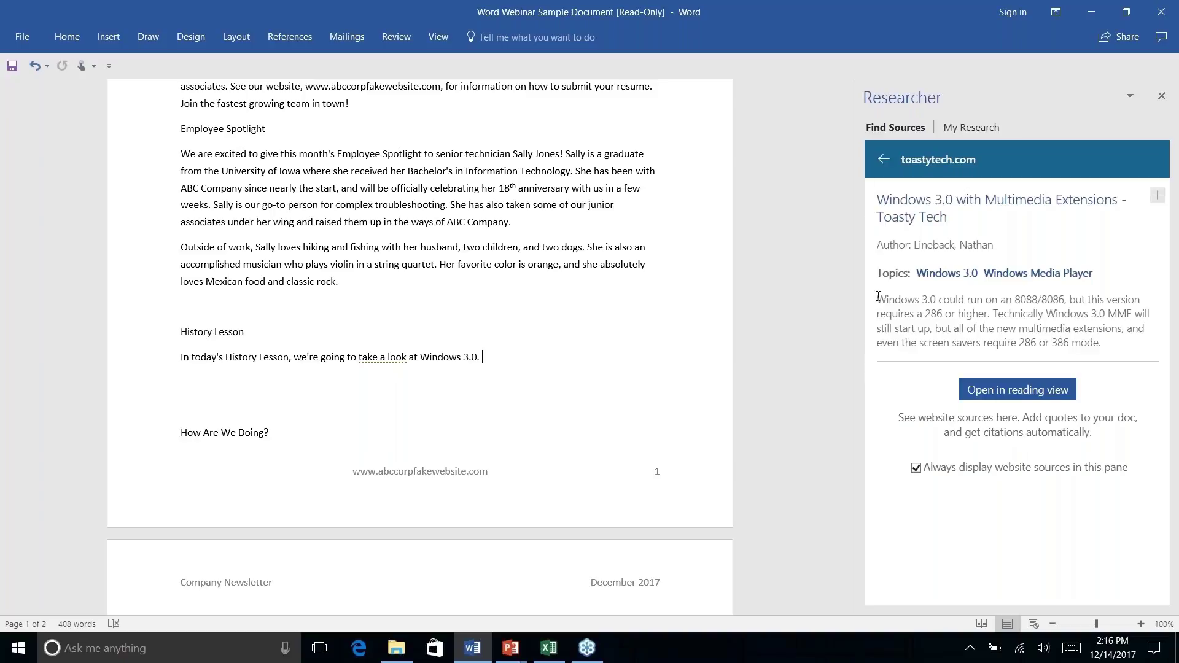
drag(880, 297, 1127, 350)
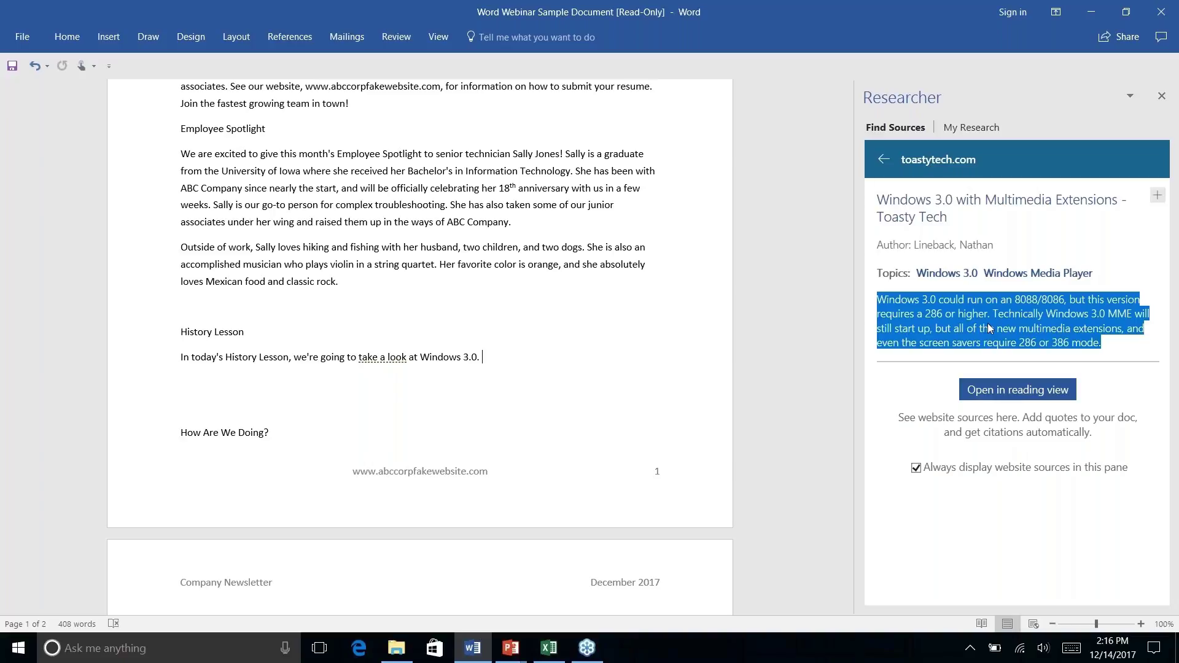
drag(990, 329, 584, 393)
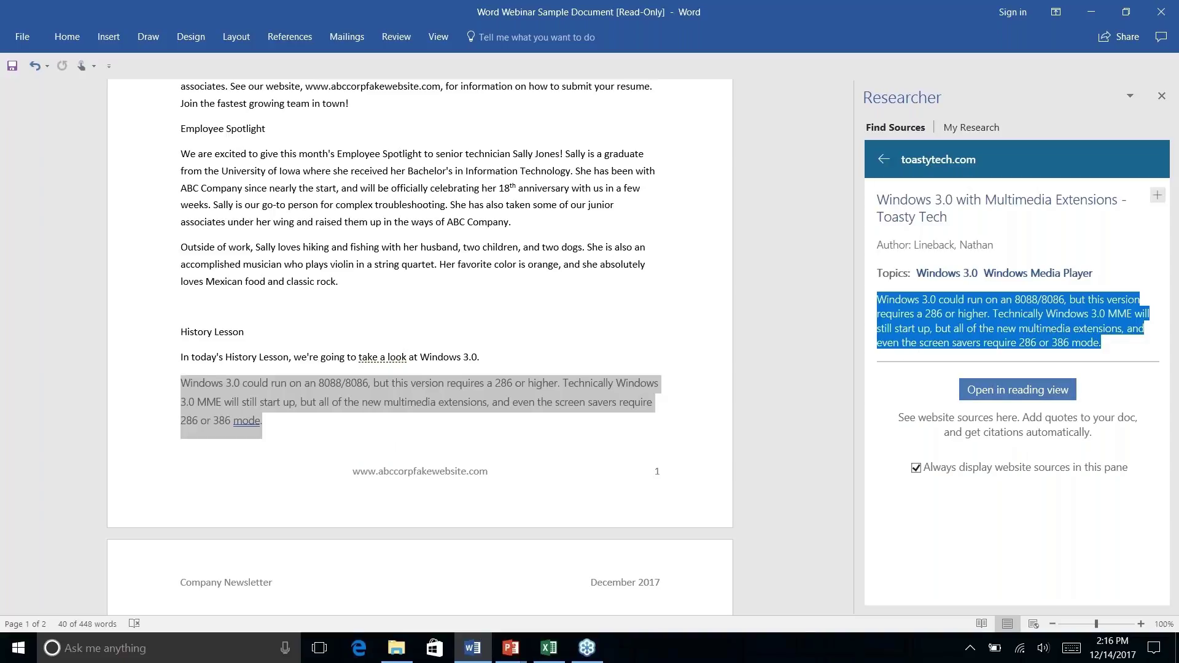
Step: Open the Multimedia Extensions source in reading view and select its paragraph about Windows 3.0 running on an 8088/8086
click(1000, 393)
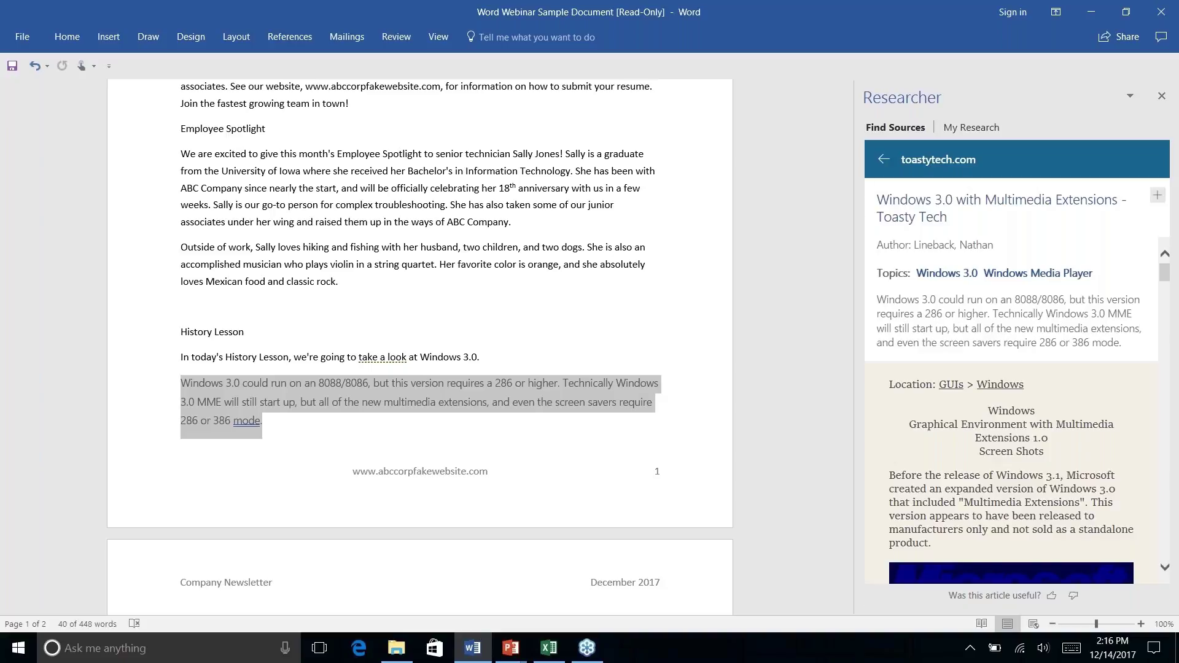
scroll(1080, 306, down, 10)
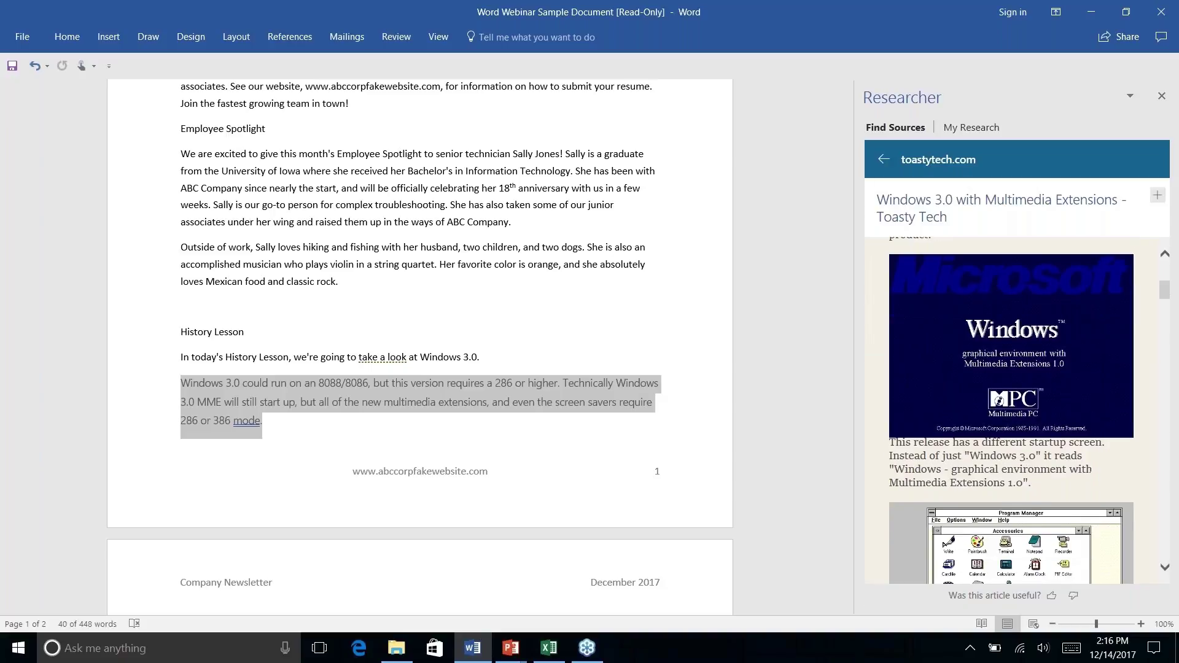
scroll(1103, 401, down, 2)
scroll(1075, 411, up, 5)
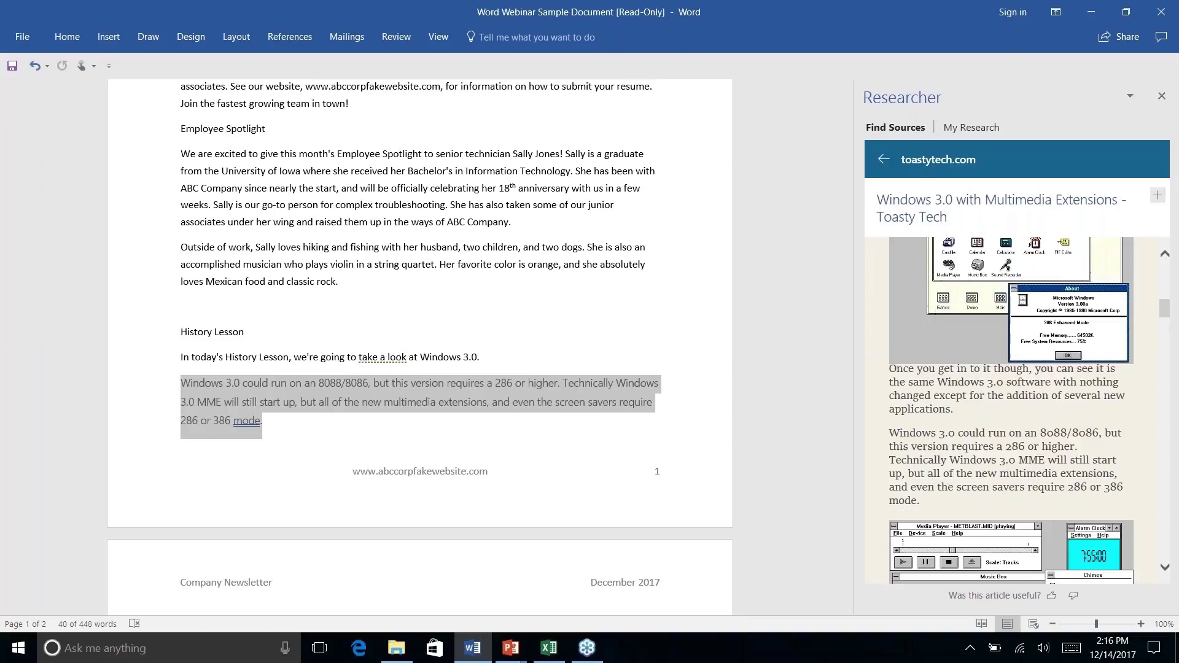
scroll(1012, 410, down, 7)
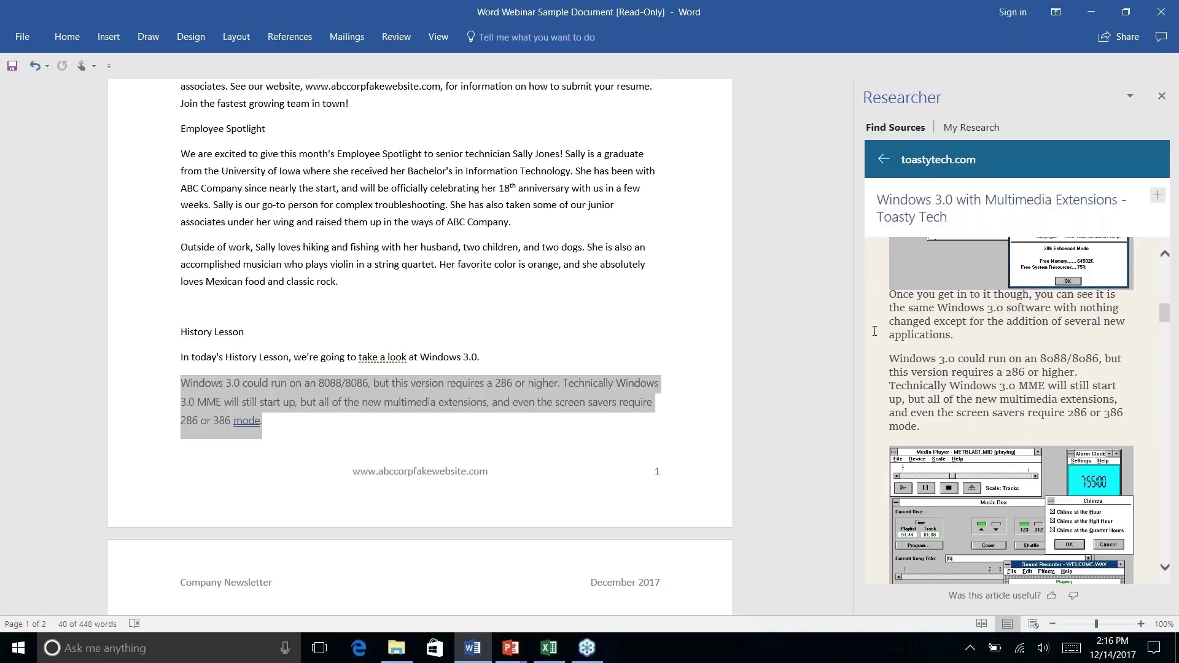
scroll(942, 376, up, 1)
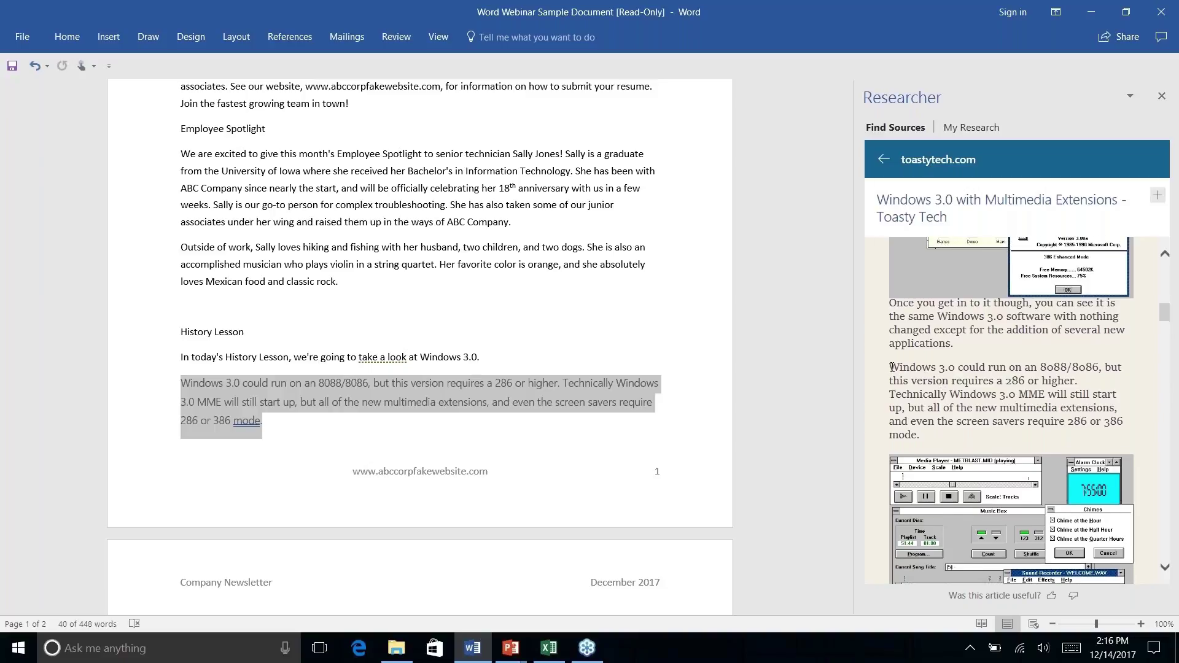
drag(895, 367, 919, 436)
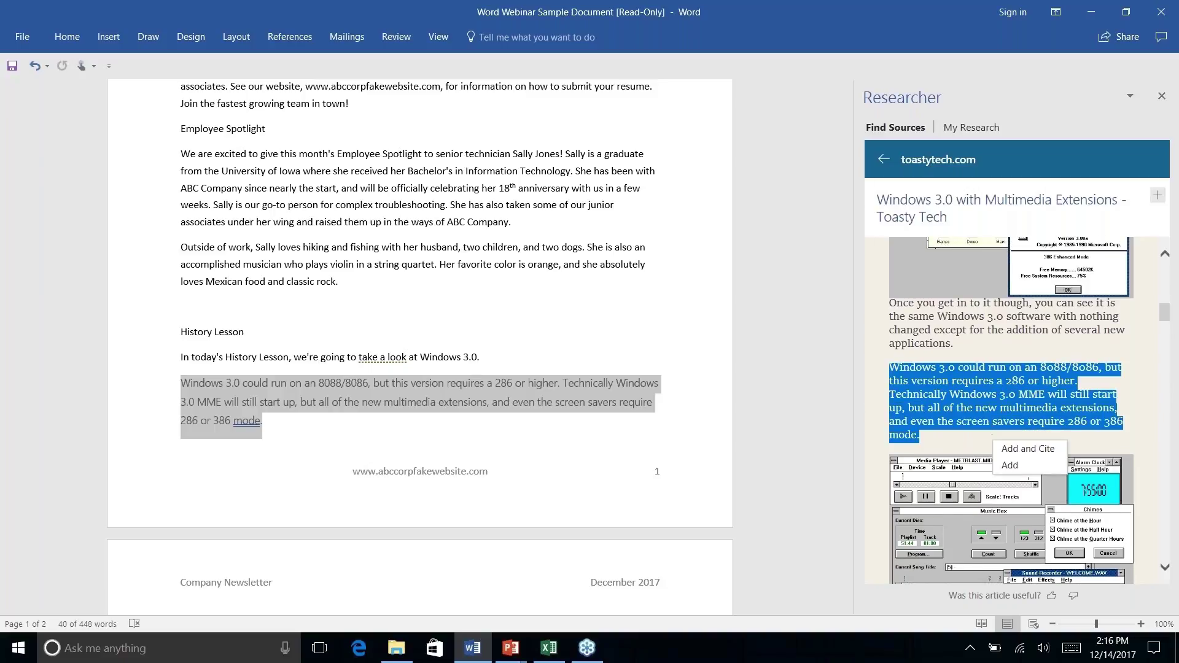
Step: Insert the source's paragraph about the media player playing ".mmm" animation files into the History Lesson together with its citation
scroll(1011, 409, down, 4)
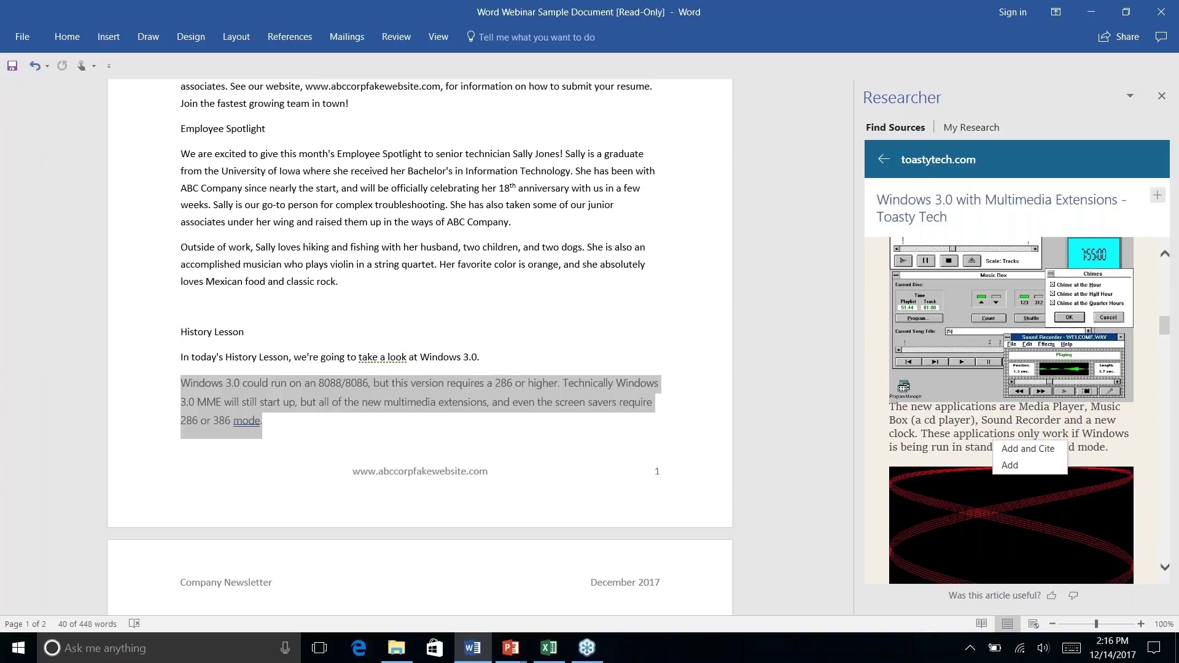
scroll(1011, 410, down, 4)
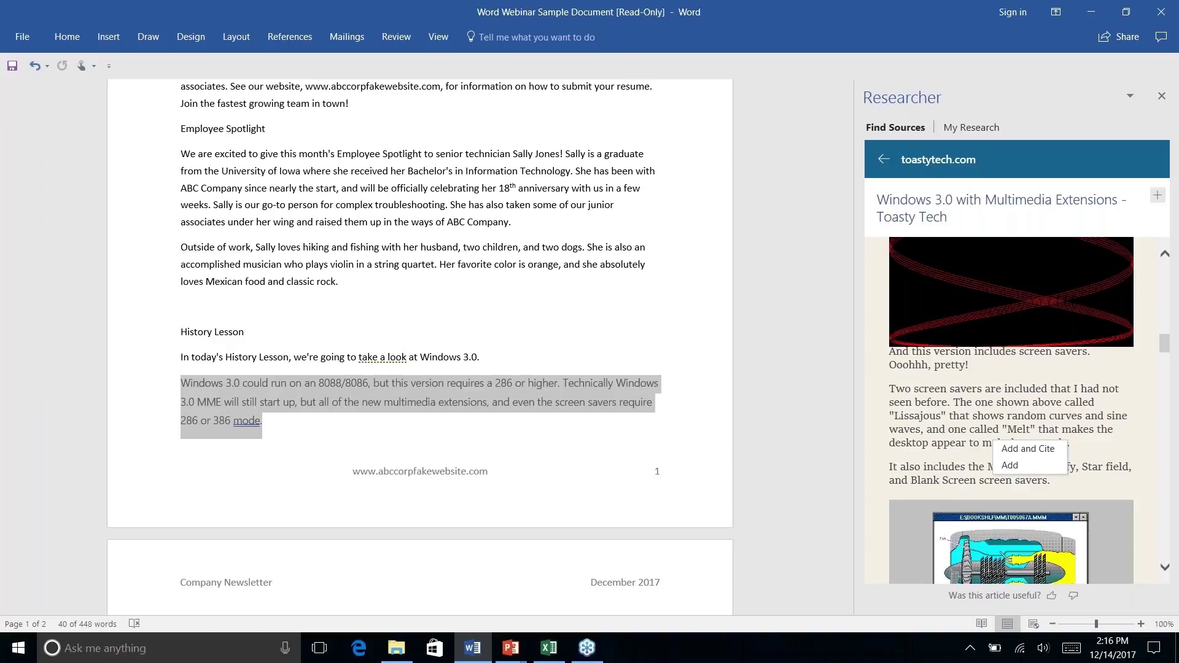
scroll(924, 398, down, 4)
scroll(924, 398, up, 1)
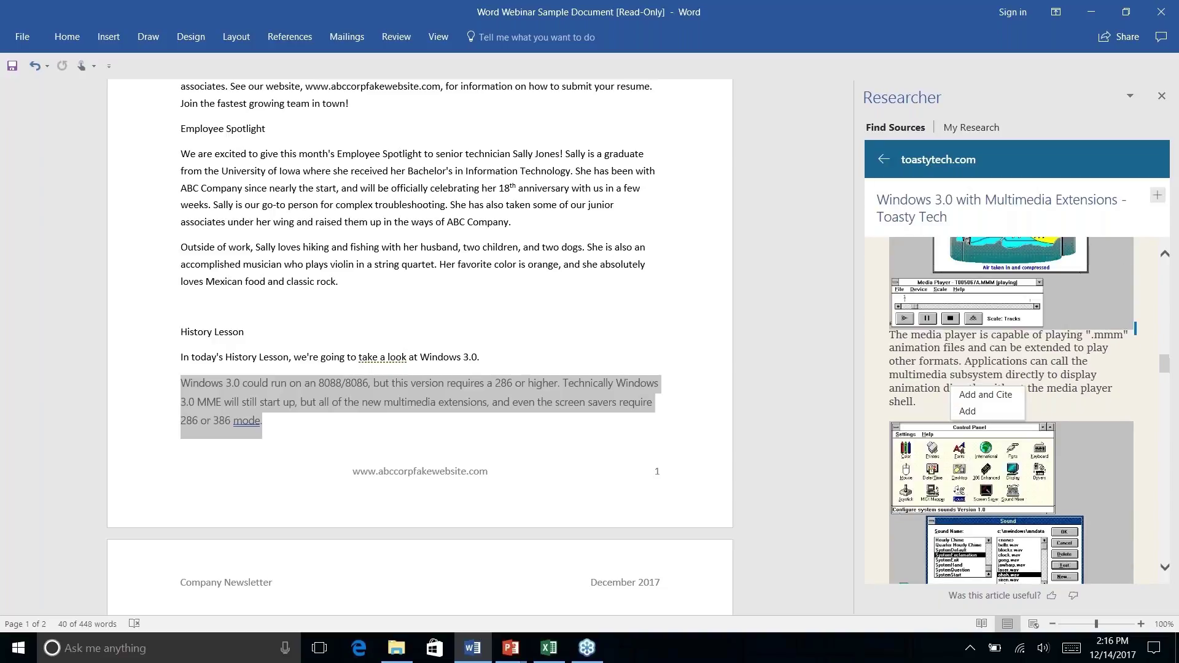
drag(889, 334, 944, 402)
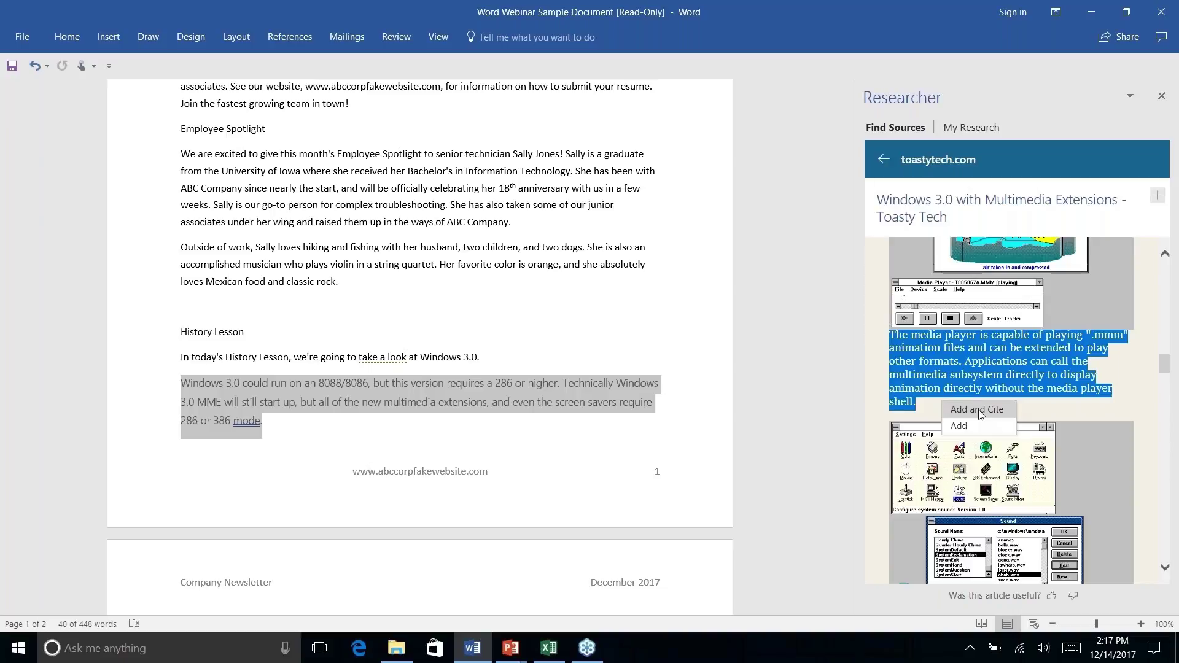
click(981, 415)
click(978, 410)
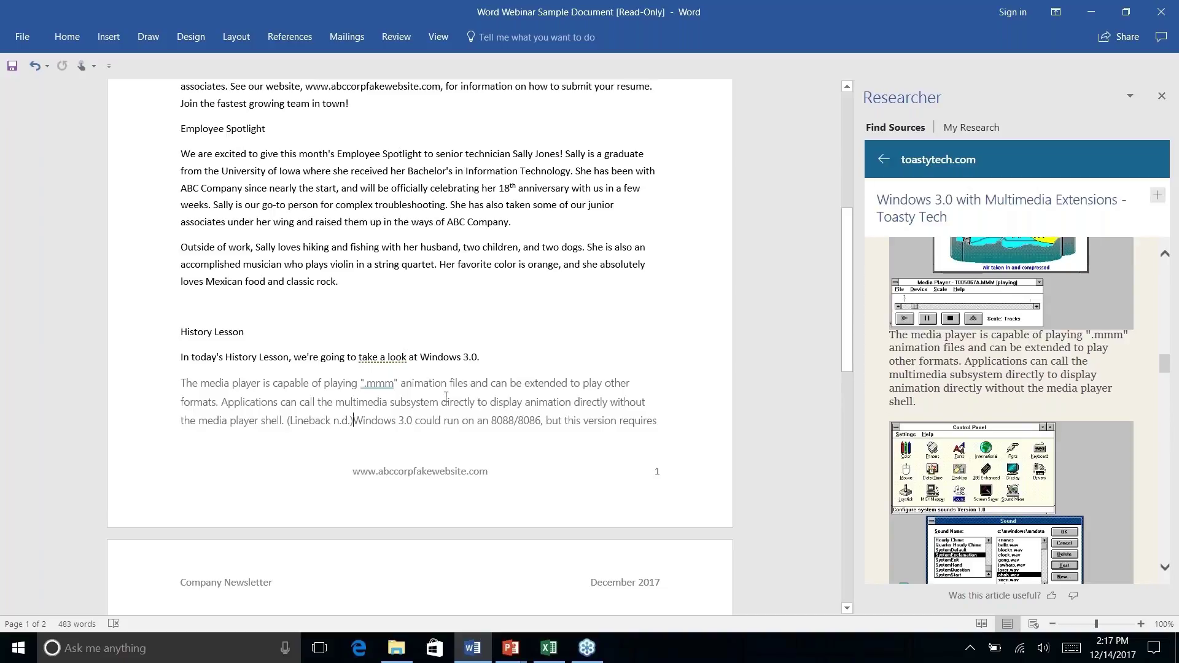
Step: Set the document's citation style to APA Sixth Edition
scroll(446, 396, down, 2)
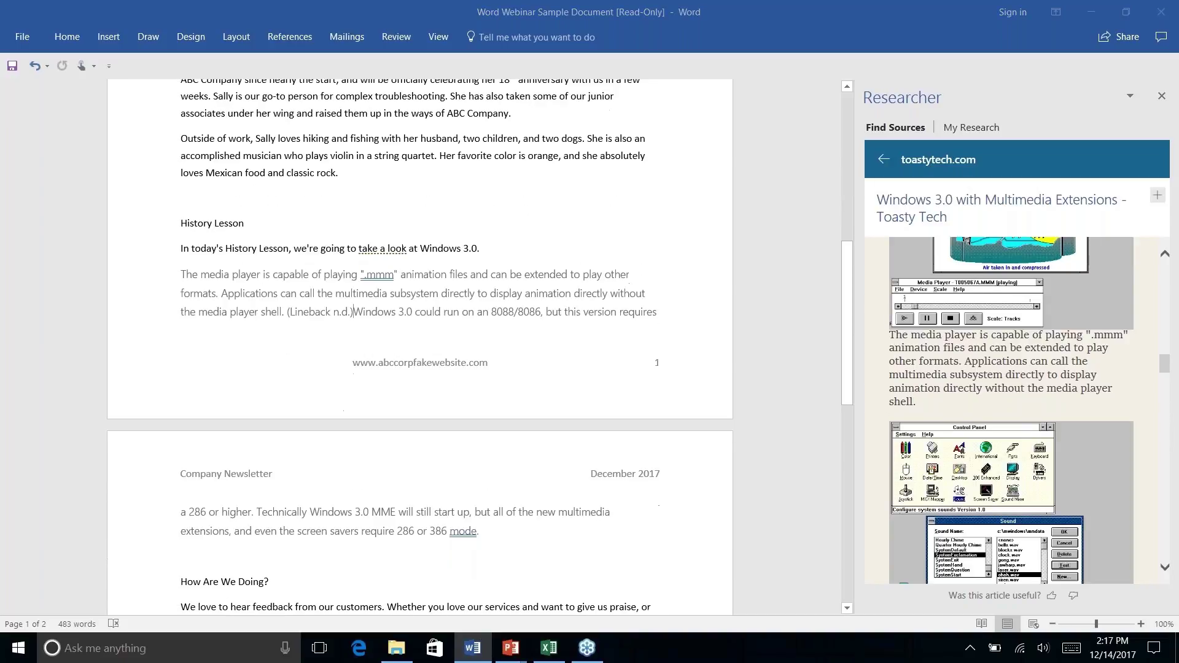
scroll(446, 396, down, 2)
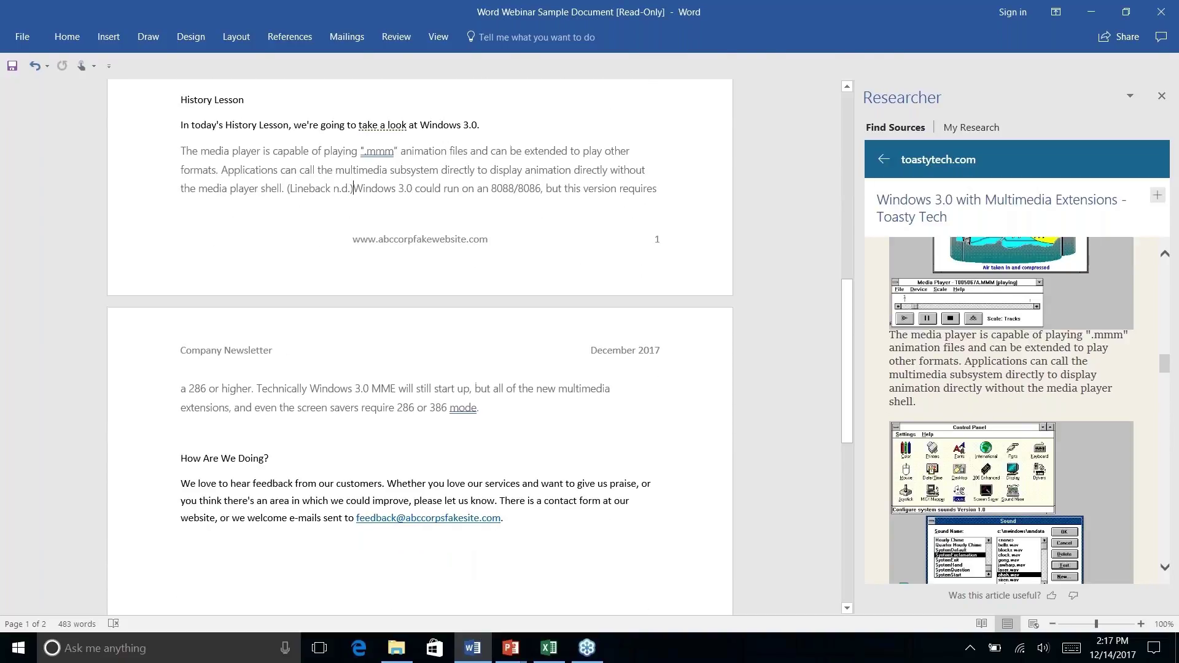
click(290, 36)
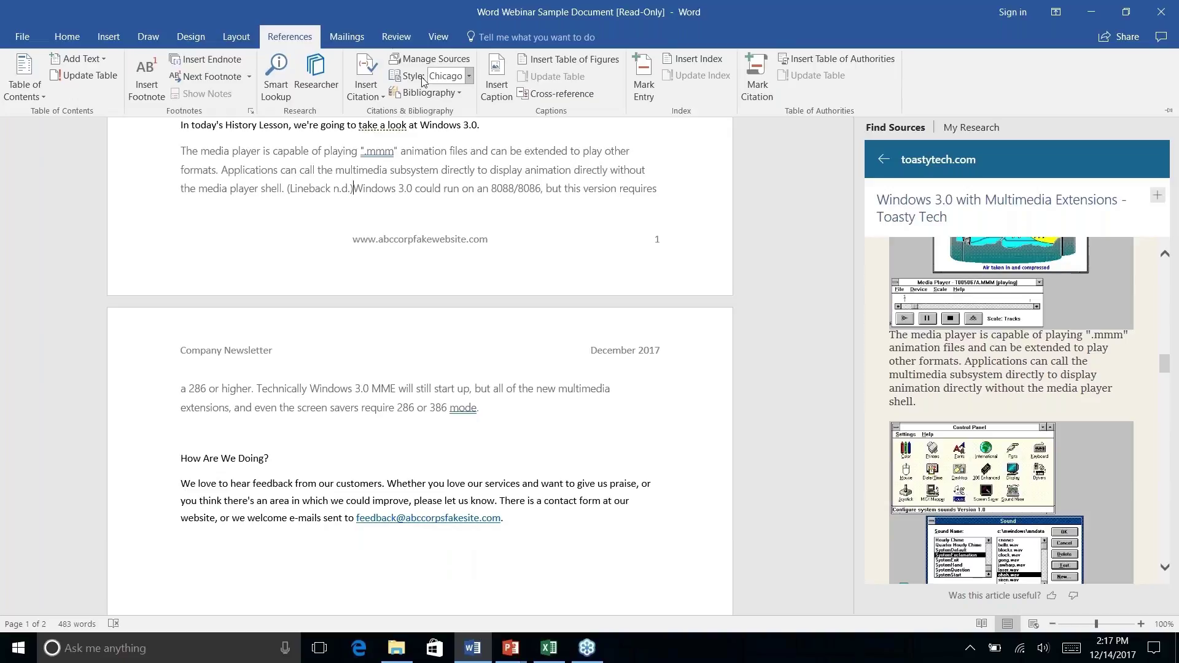
click(470, 77)
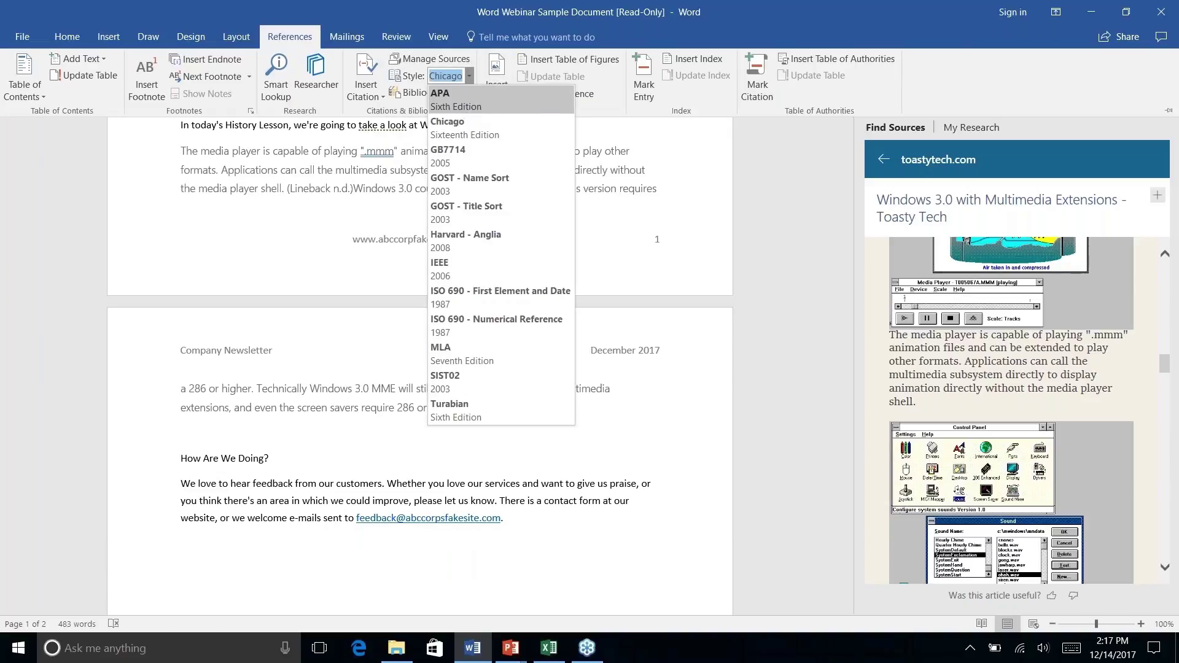
click(457, 104)
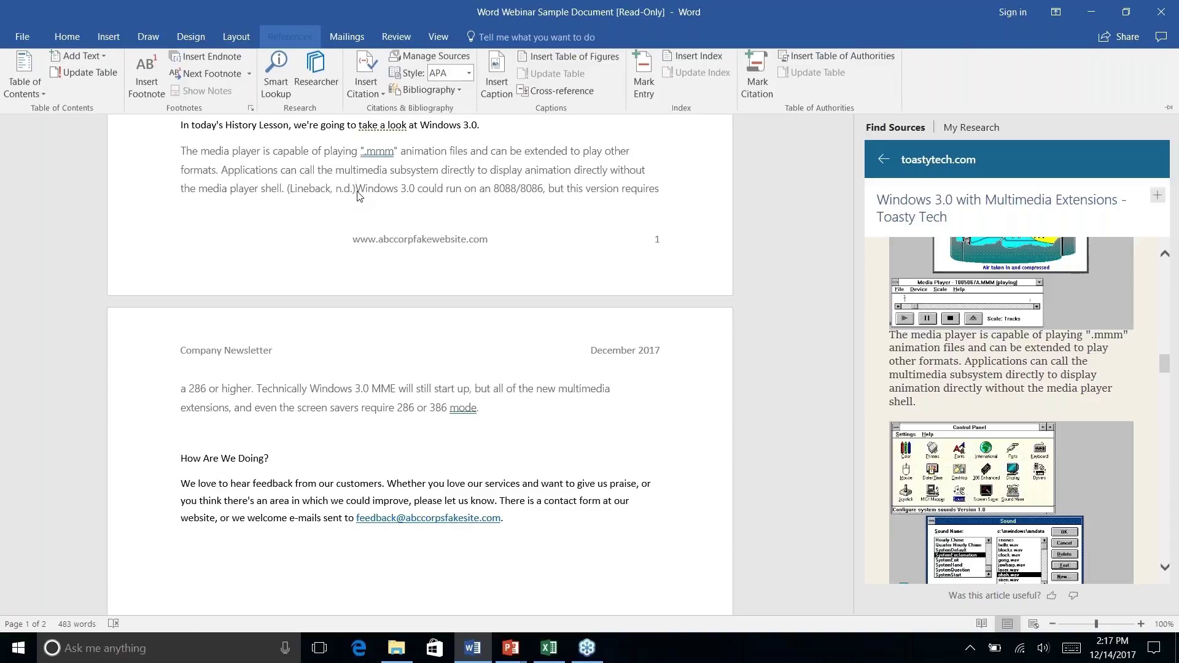
Step: Open the source details of the History Lesson's in-text citation, review the source types, and leave without saving
click(326, 187)
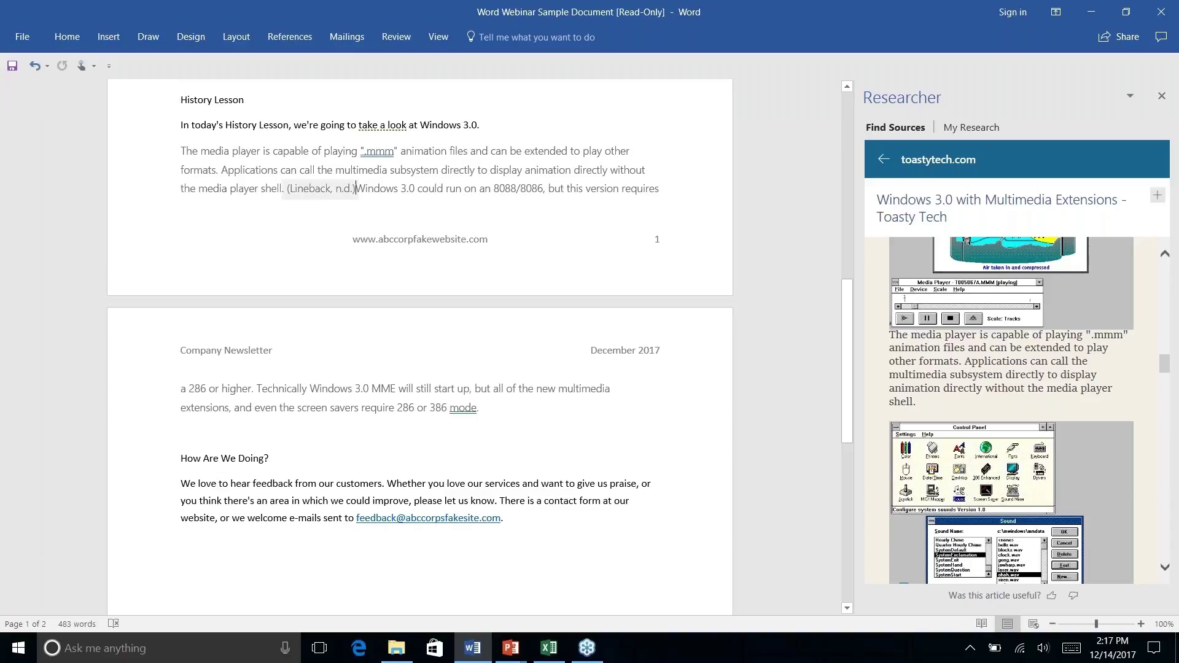
click(320, 188)
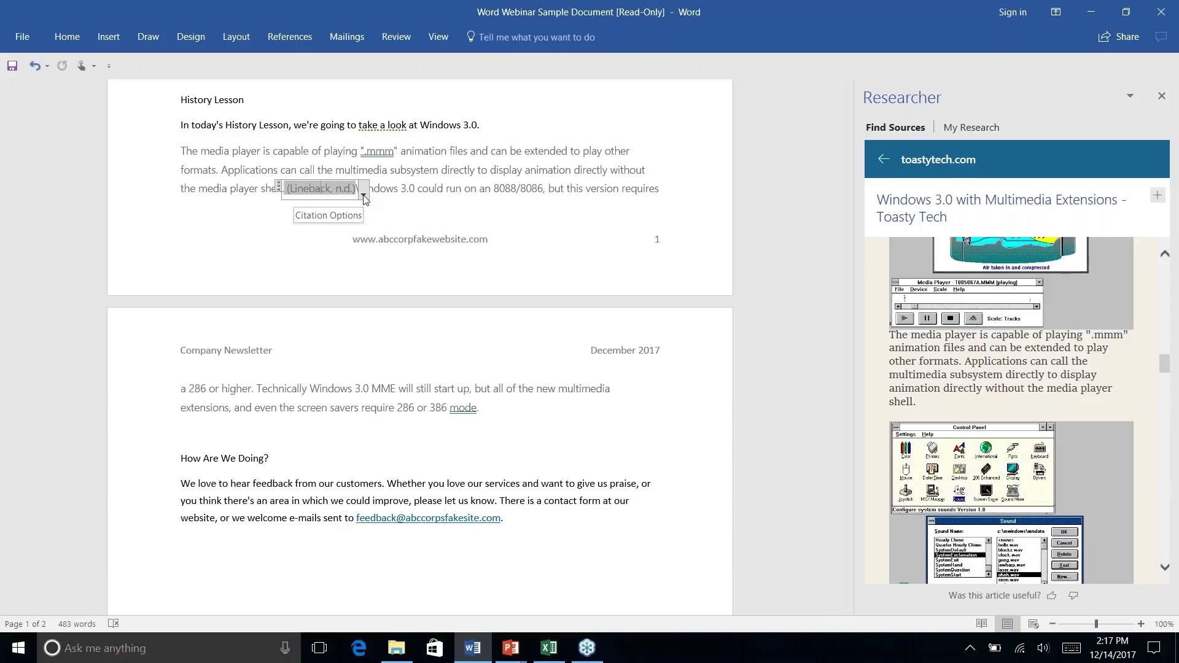
click(363, 195)
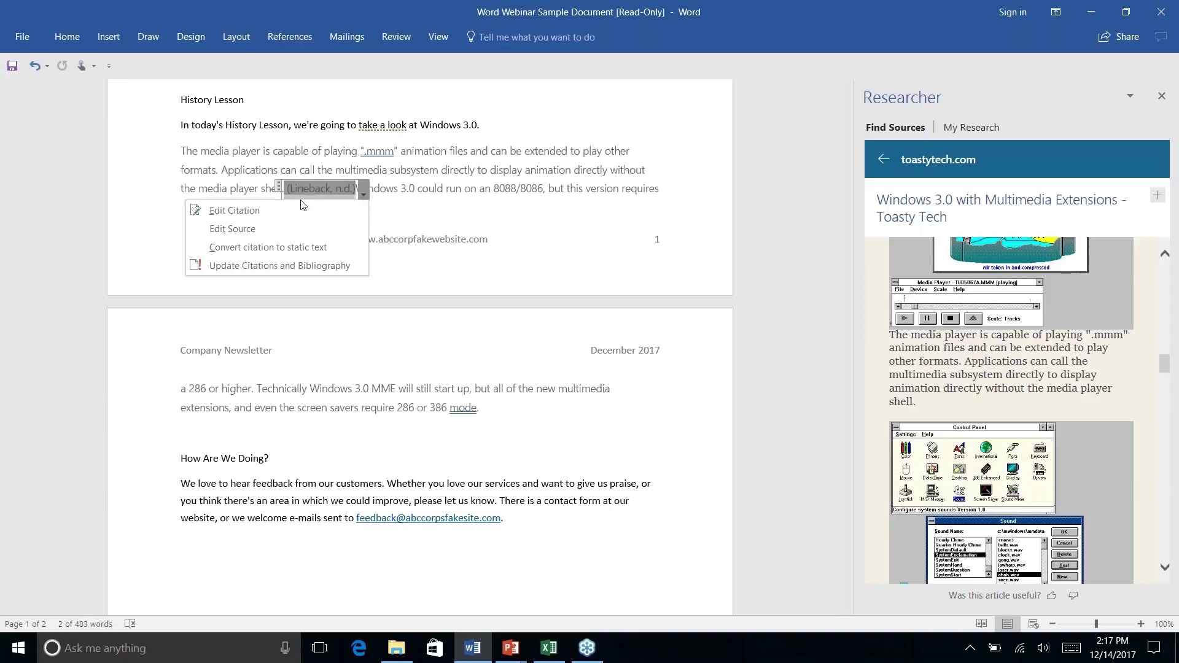
click(259, 229)
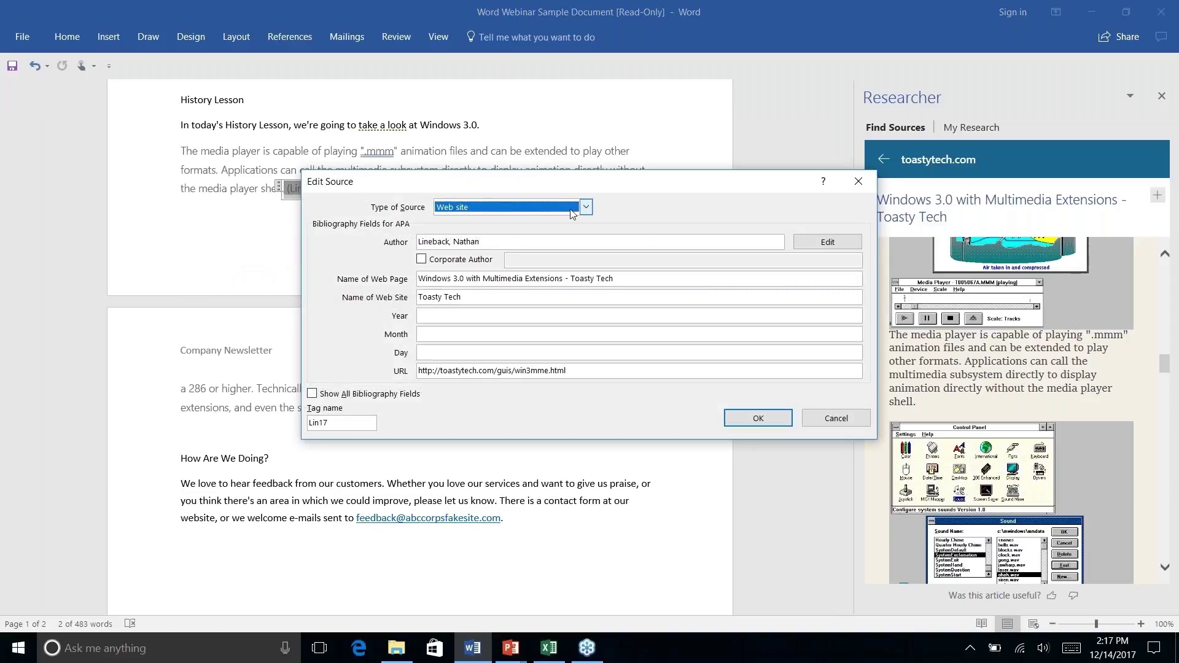
click(586, 209)
click(651, 216)
click(834, 420)
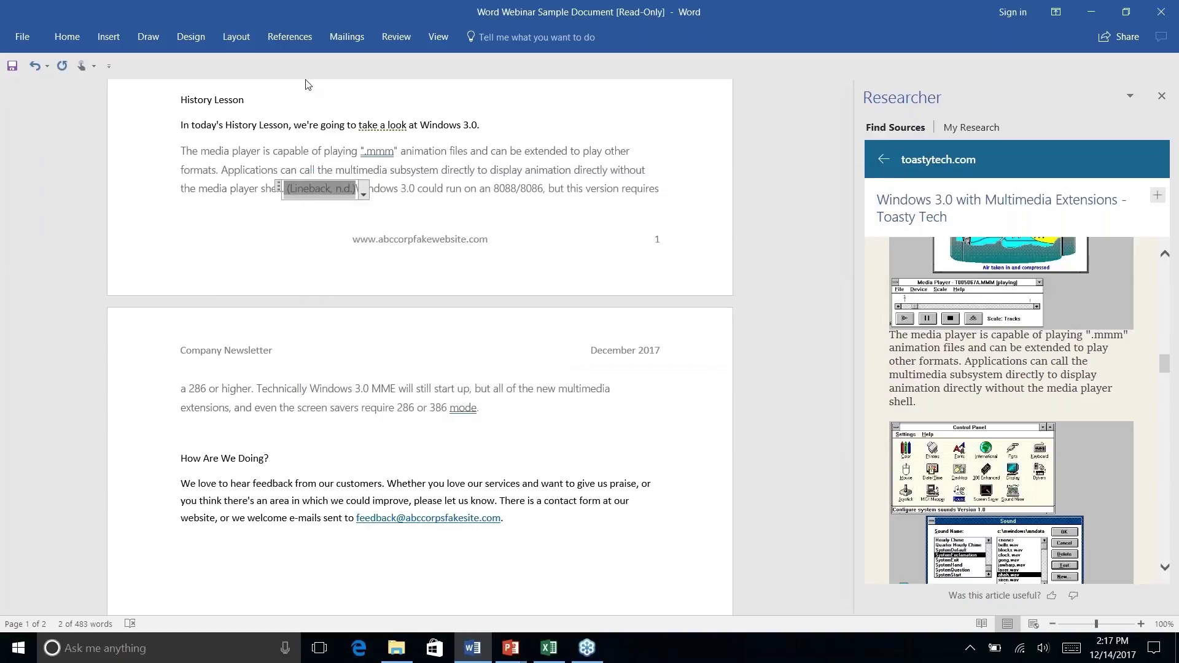
Step: Insert the built-in References bibliography after the History Lesson text ending "286 or 386 mode"
click(312, 45)
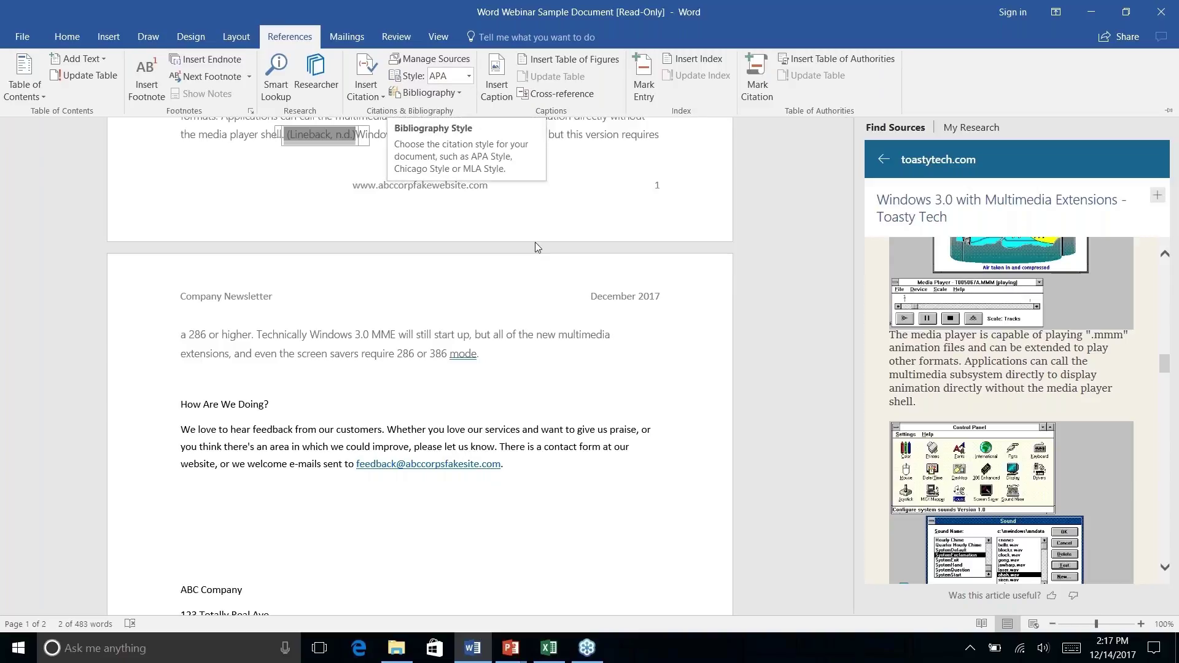
key(ctrl+F1)
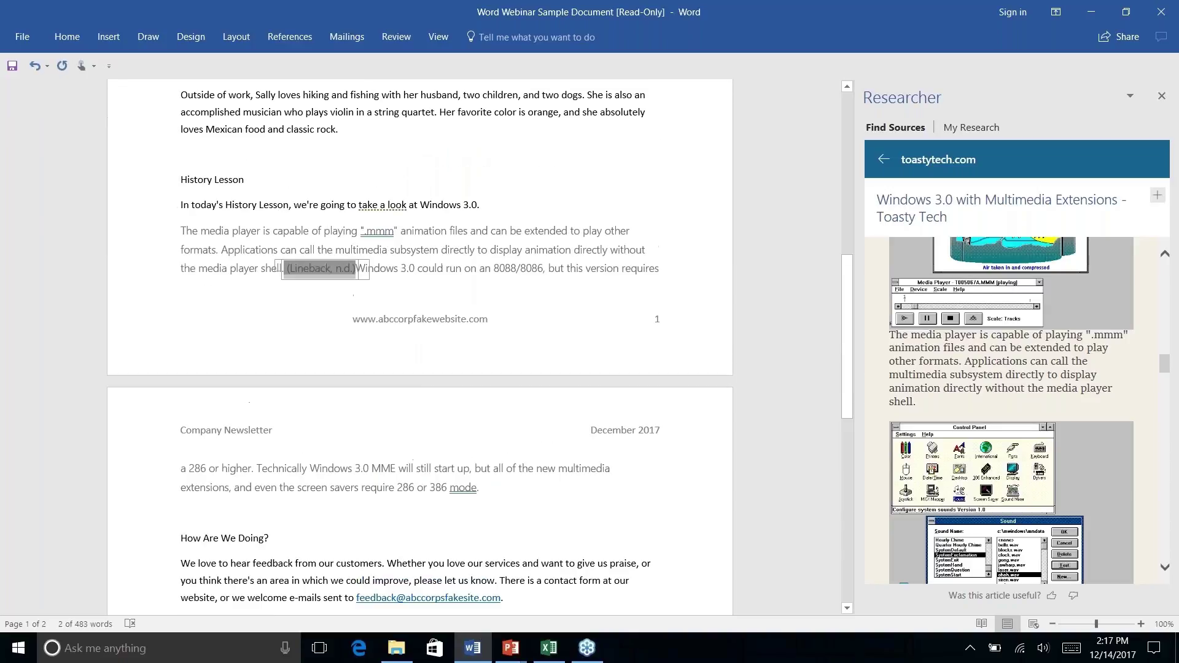
click(536, 231)
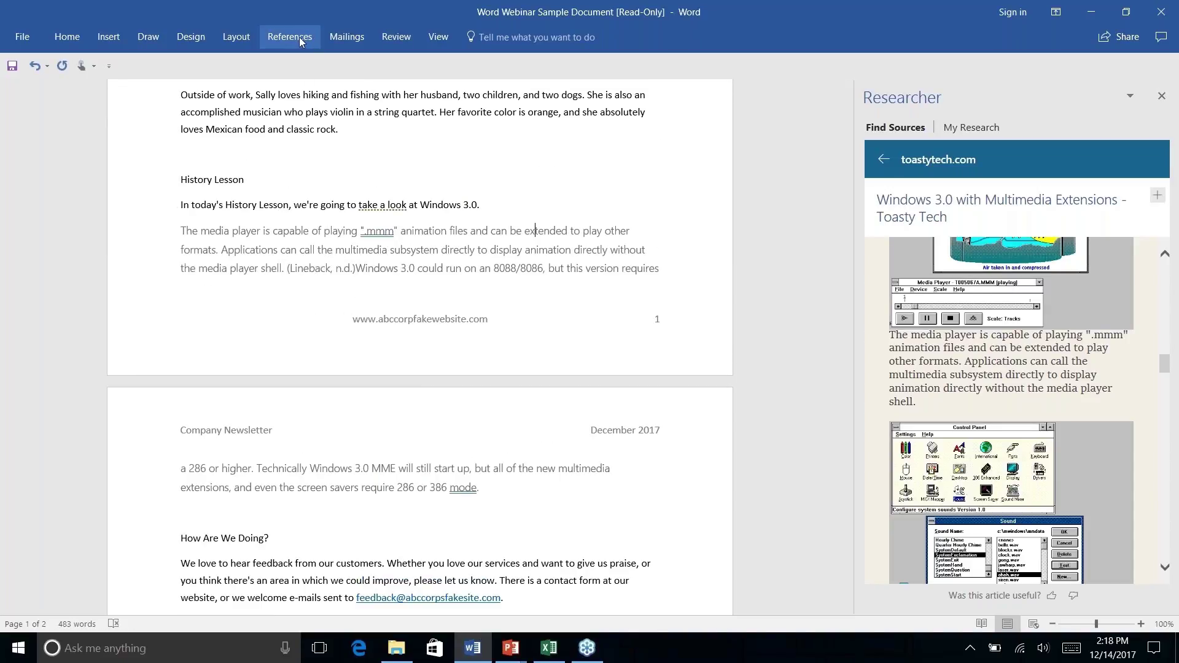
click(281, 38)
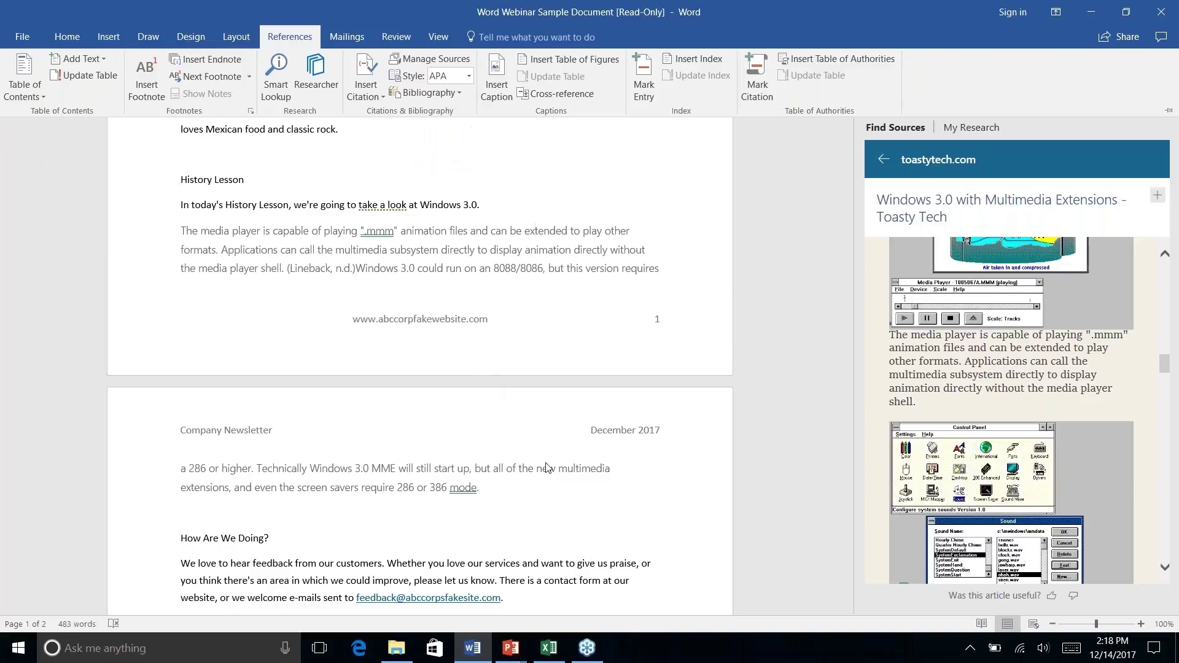
click(514, 497)
right_click(482, 490)
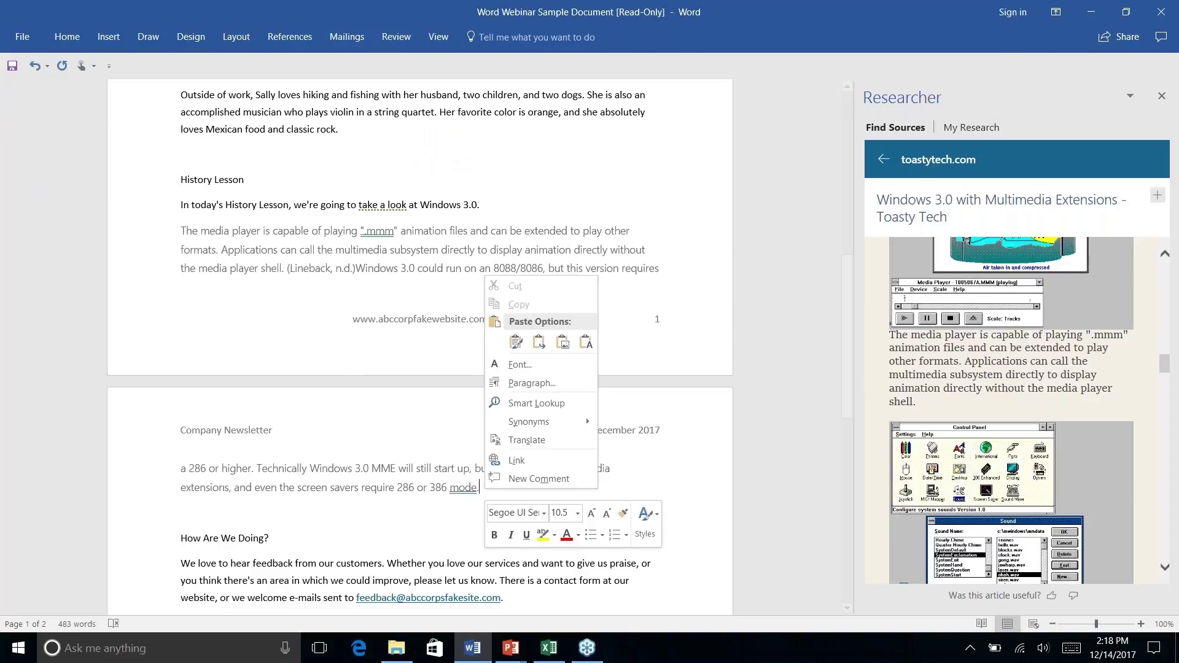
key(Escape)
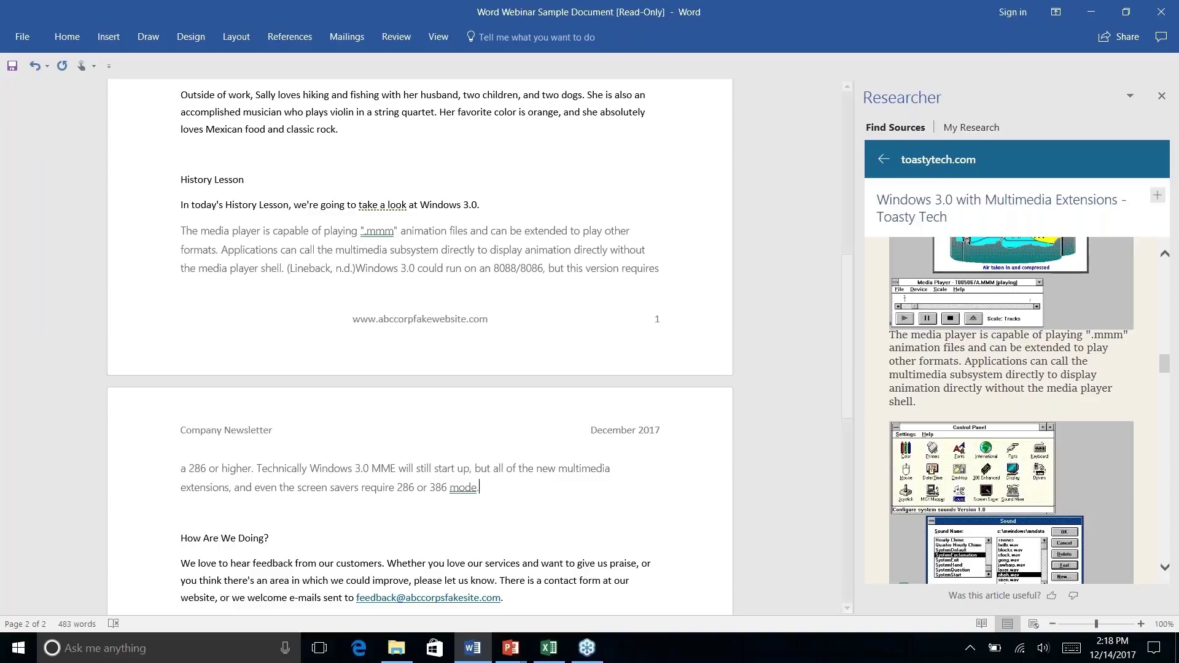
click(289, 36)
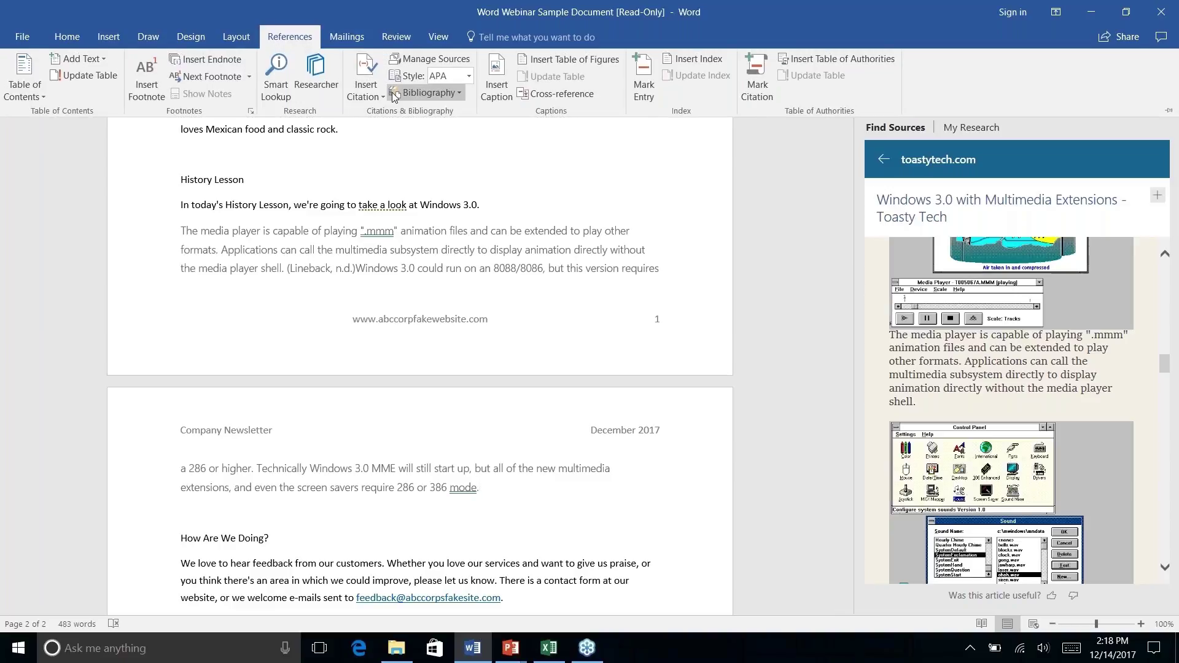
click(458, 92)
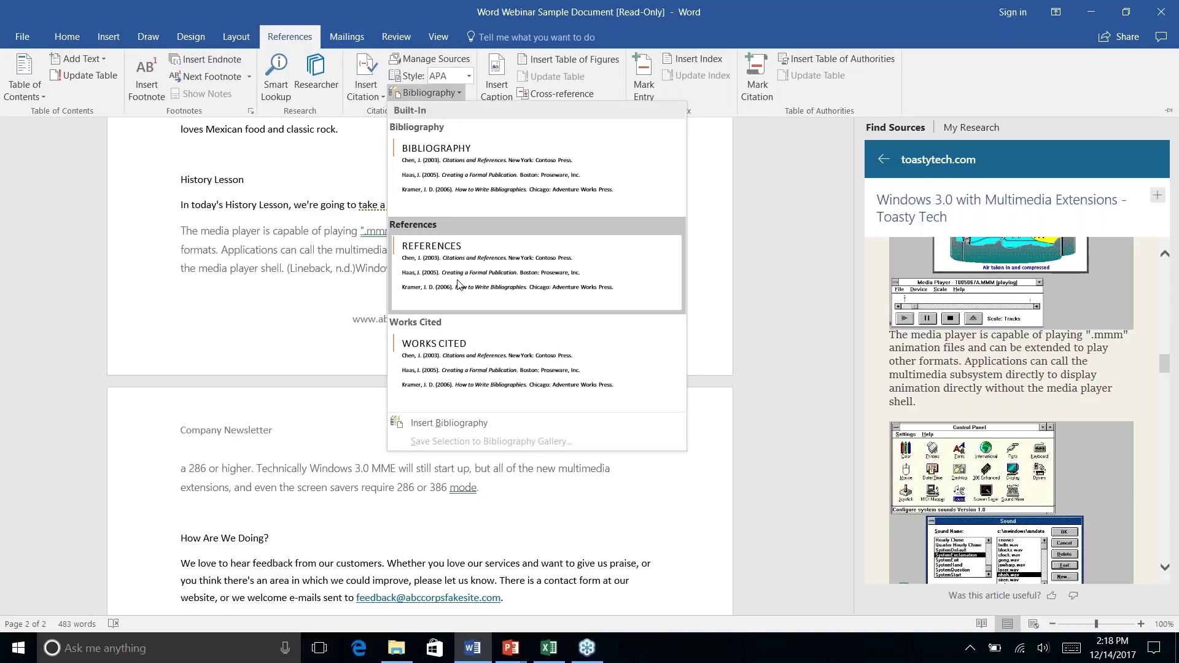
click(458, 279)
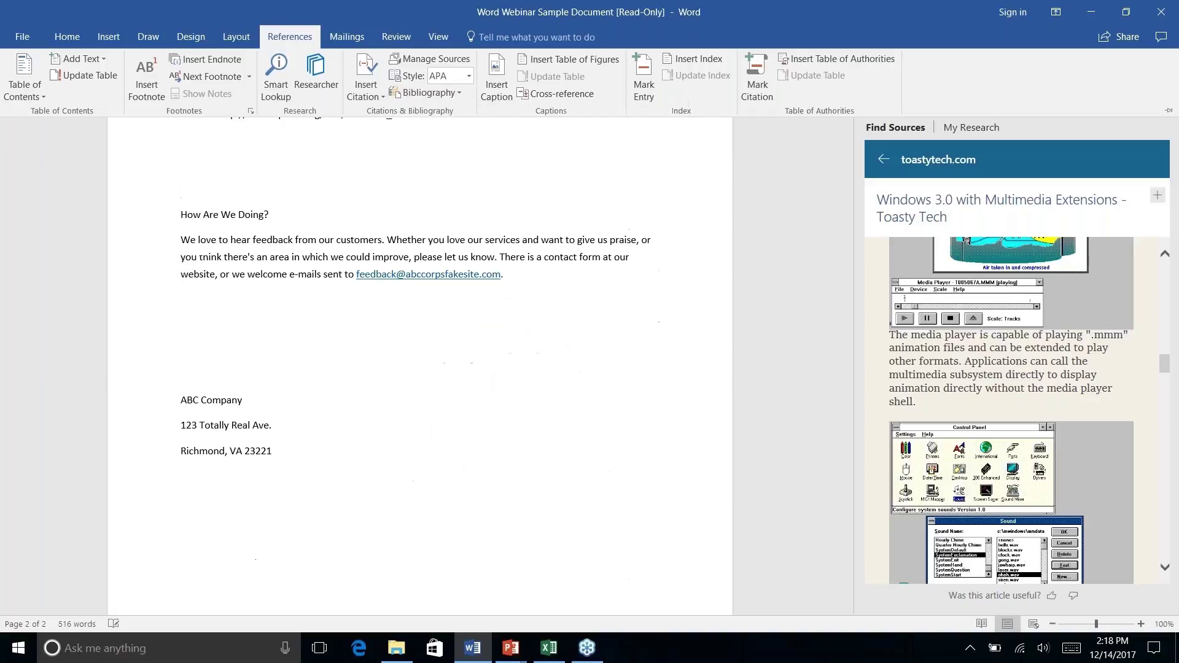
Step: Examine the References list on page 2 and compare it with the in-text citation in the History Lesson
key(ctrl+F1)
scroll(420, 343, down, 2)
scroll(420, 344, up, 6)
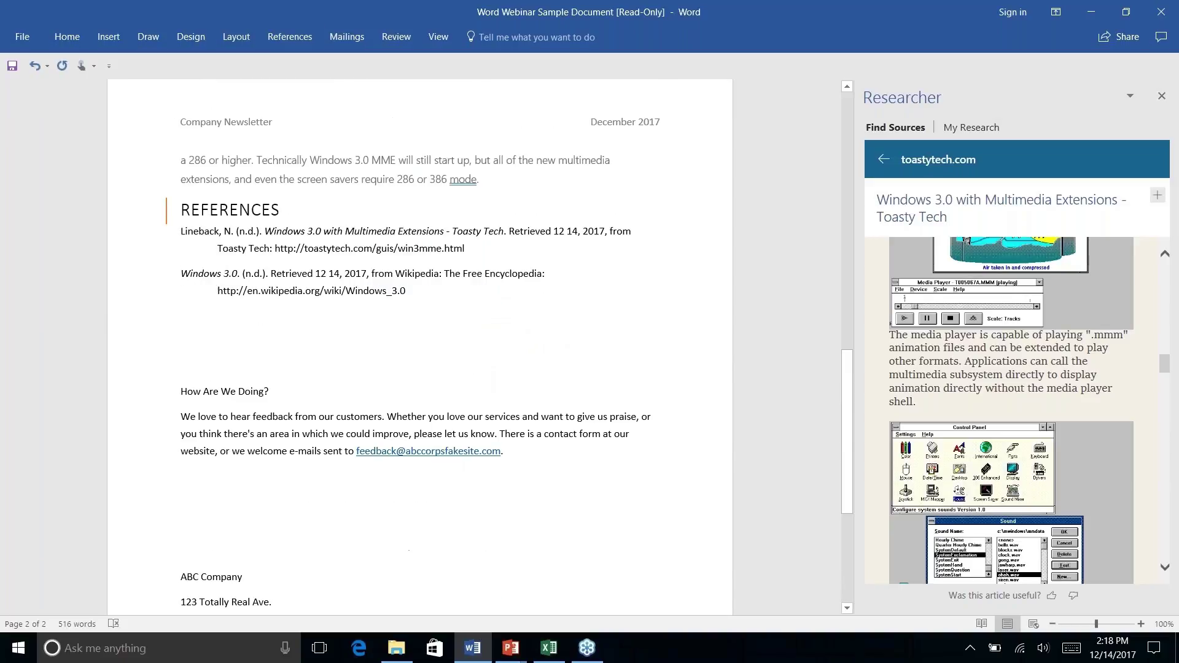
scroll(421, 344, up, 3)
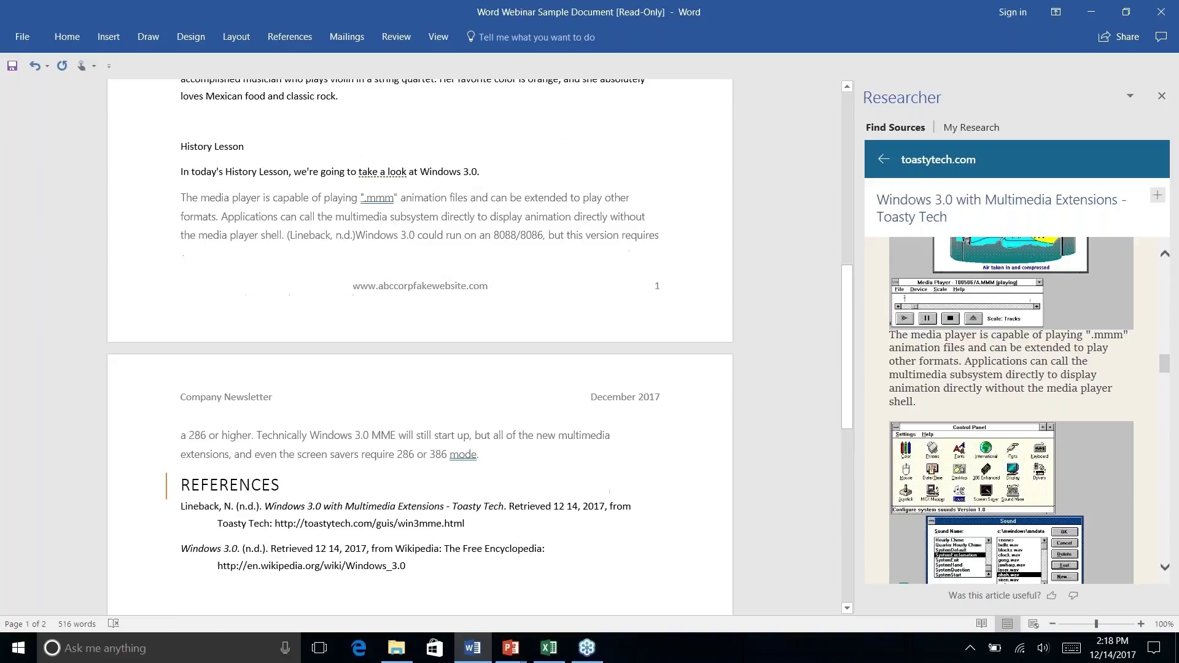
click(342, 232)
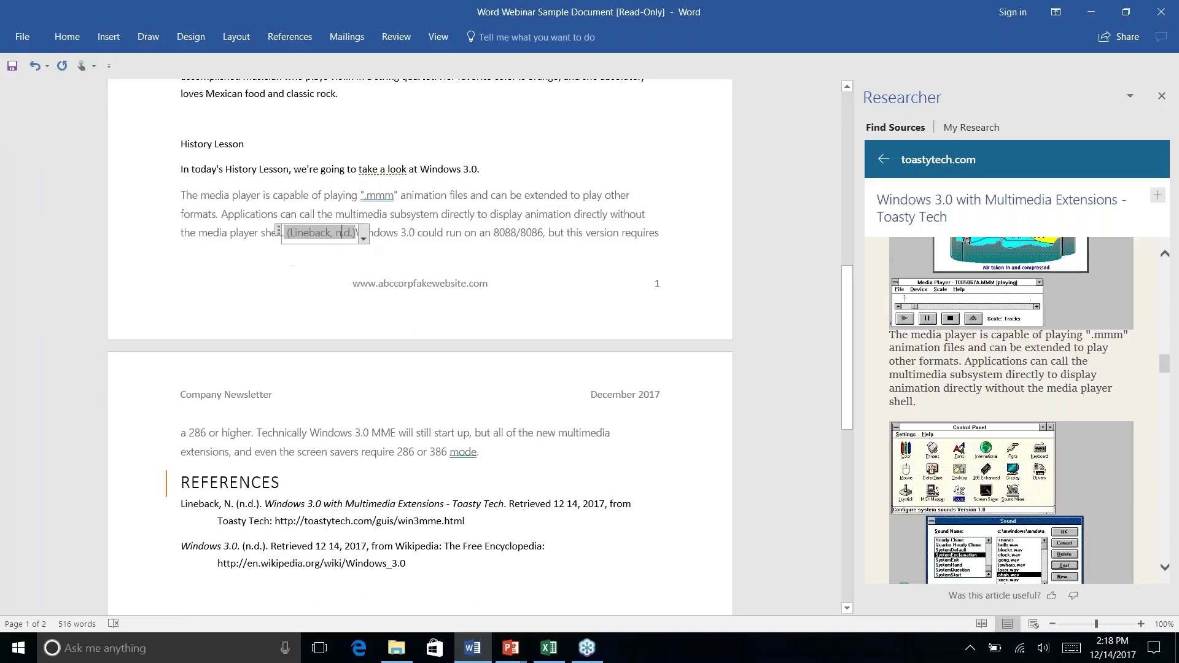
right_click(431, 427)
key(Escape)
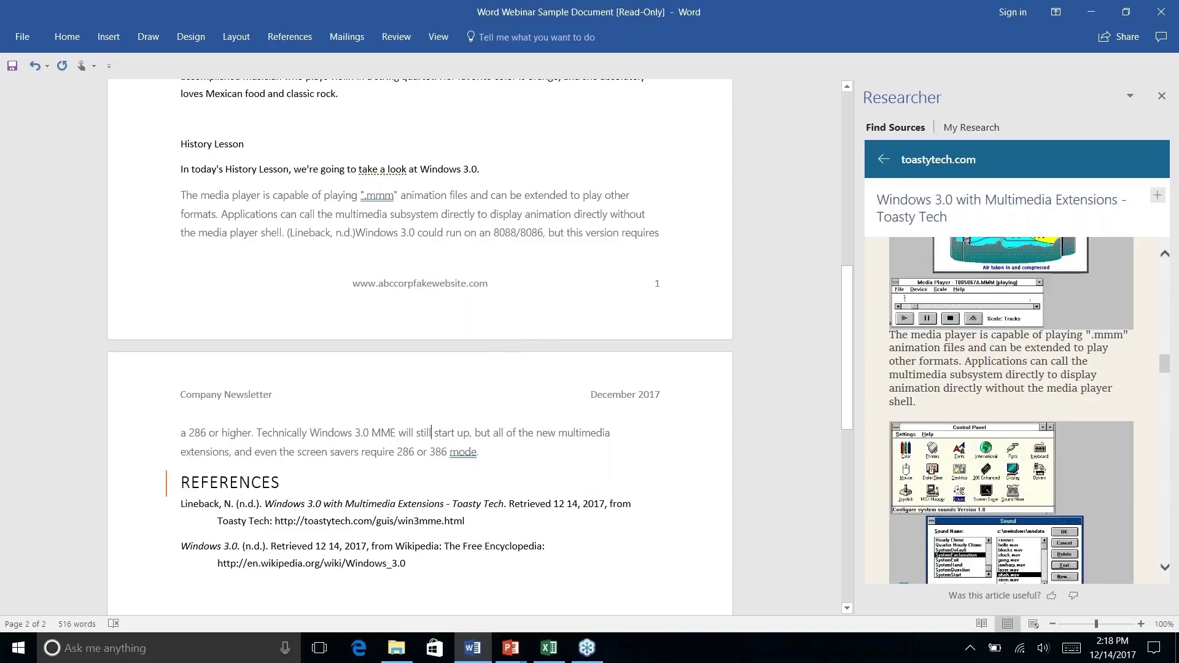
scroll(459, 406, down, 3)
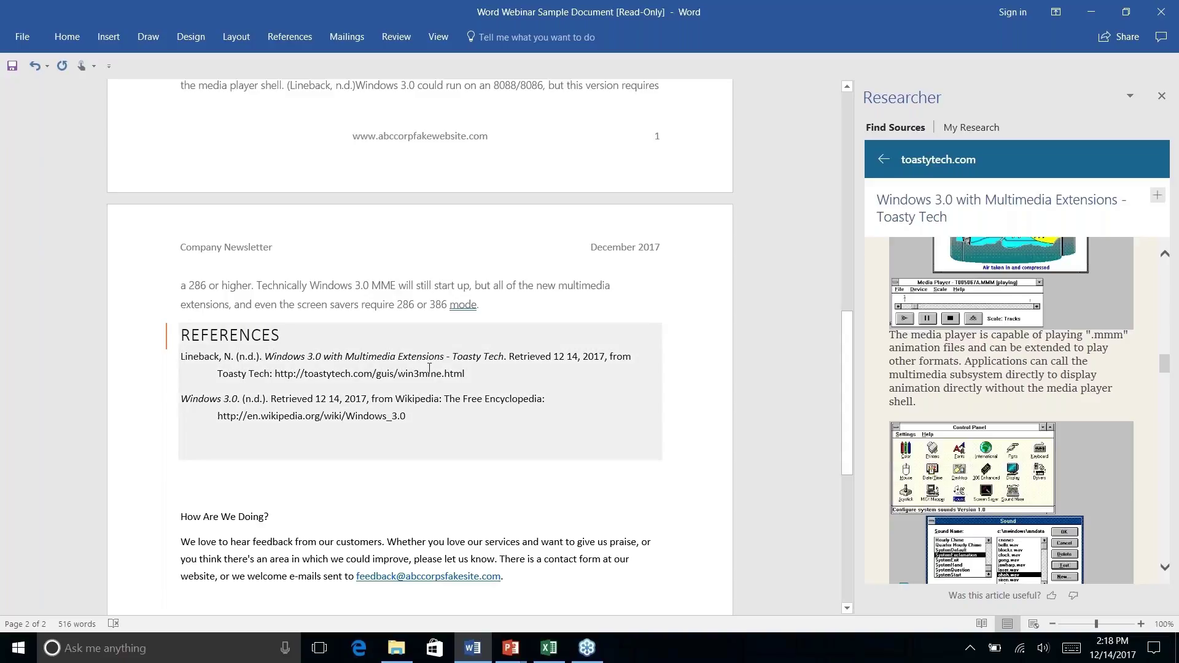
scroll(429, 369, down, 3)
scroll(420, 344, up, 6)
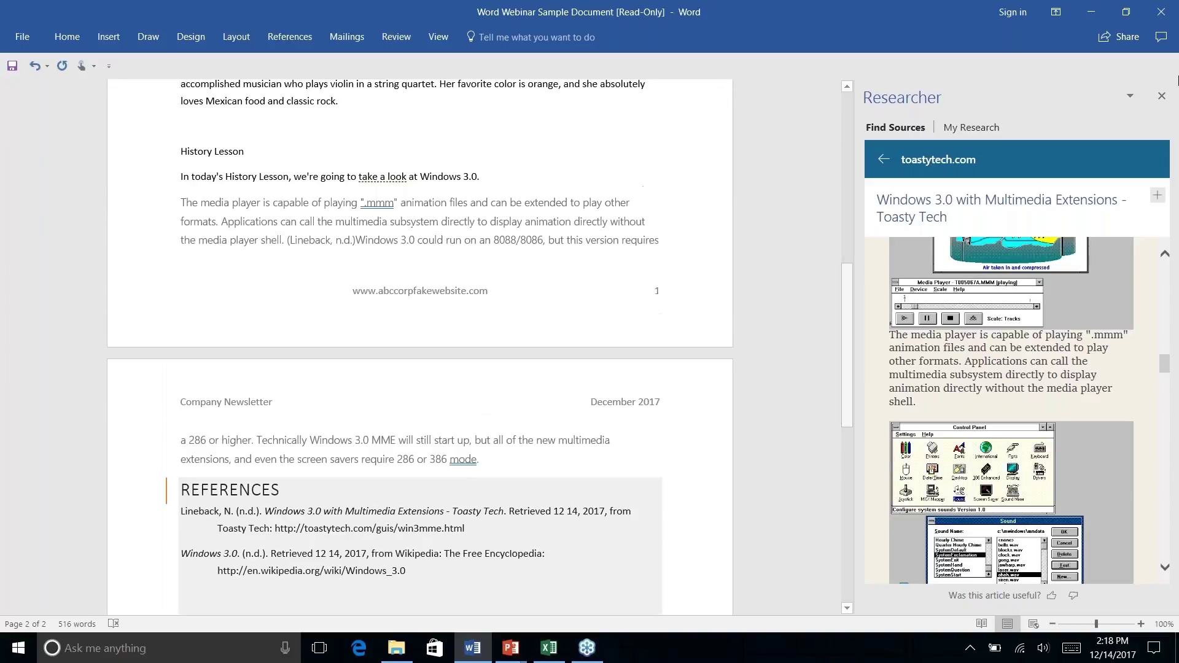
Step: Close and reopen Researcher to view its My Research section, and close it again to return to the References list
click(1162, 96)
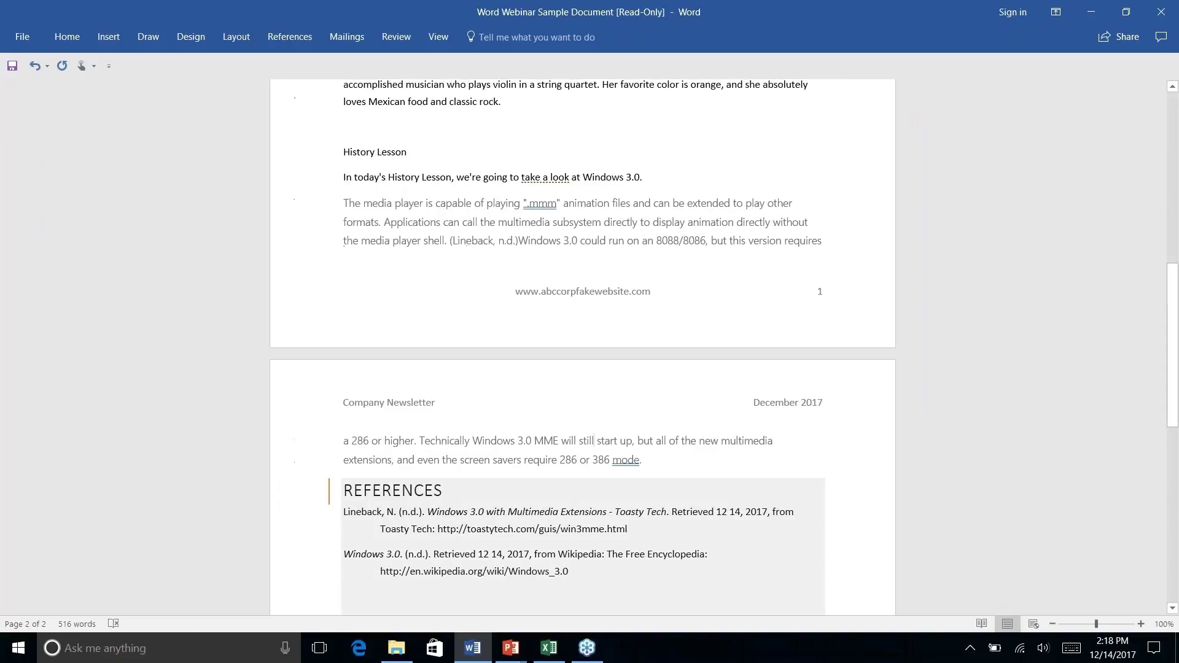
click(307, 34)
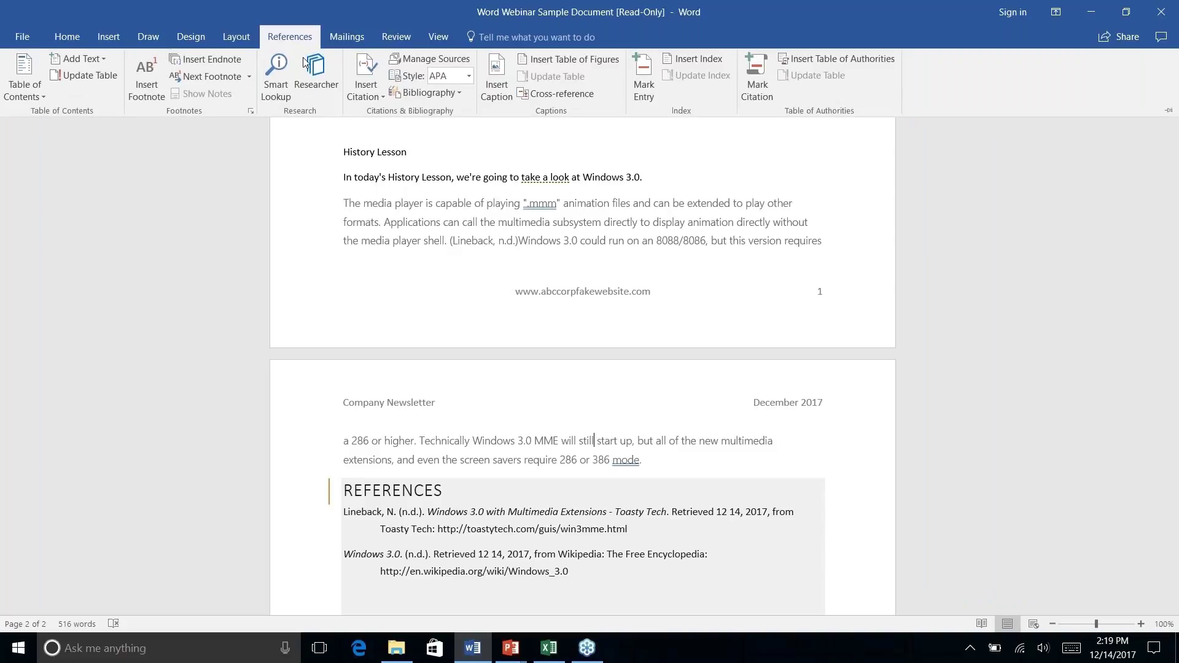
click(305, 63)
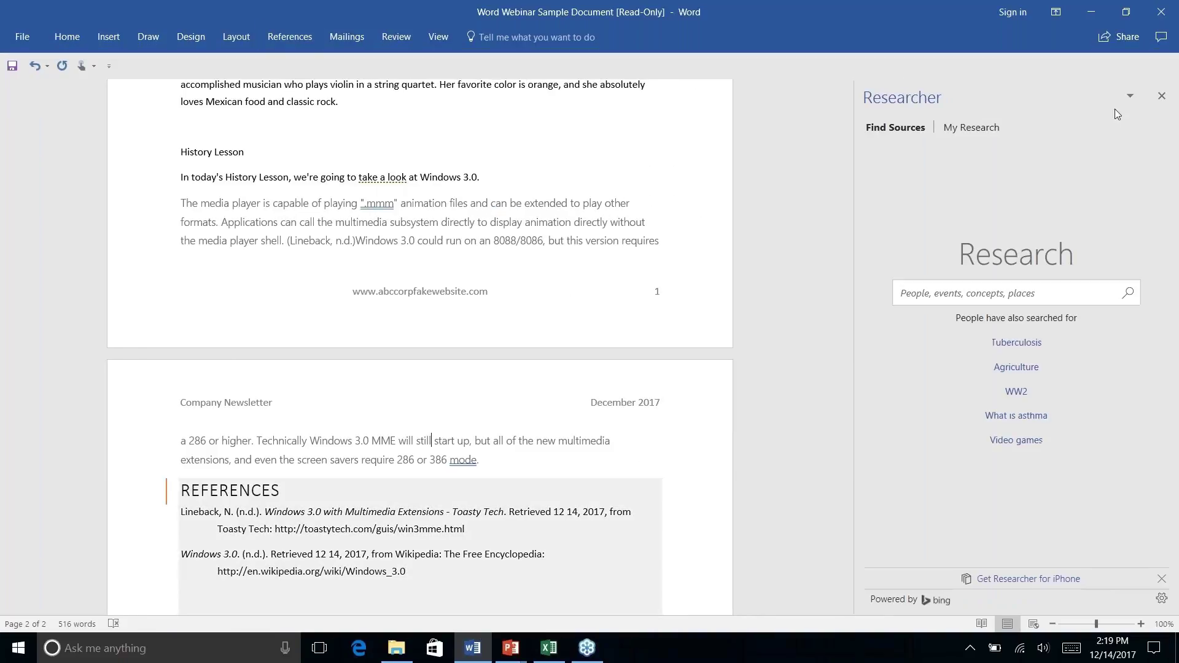
click(970, 127)
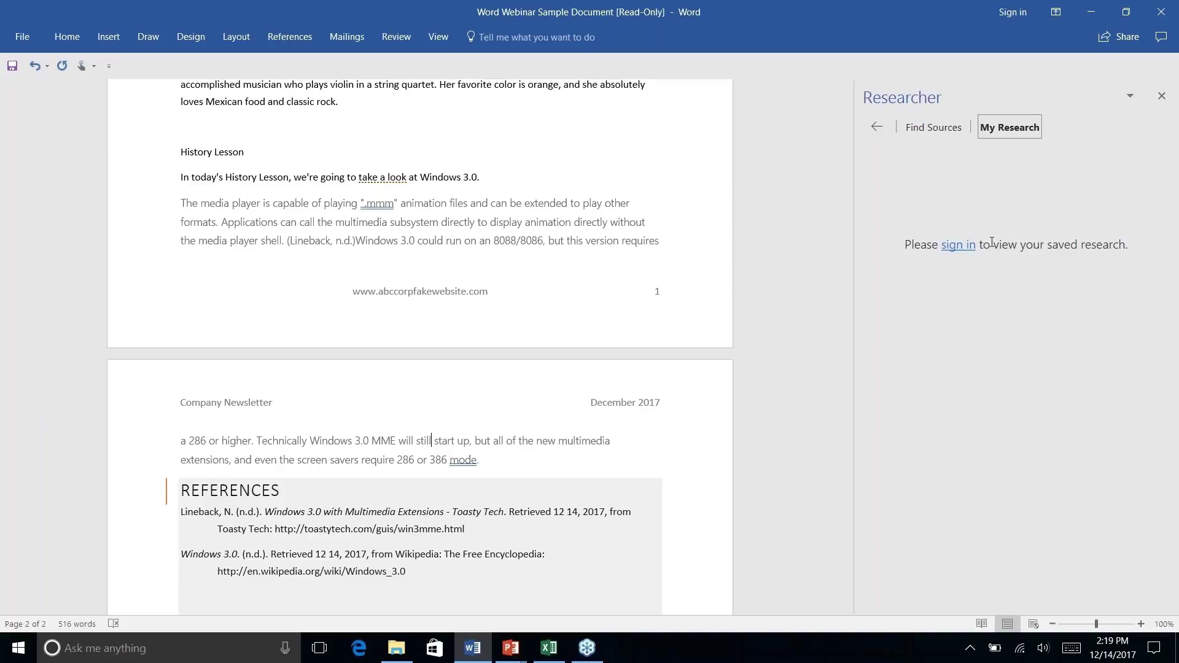
click(1161, 98)
scroll(582, 344, down, 3)
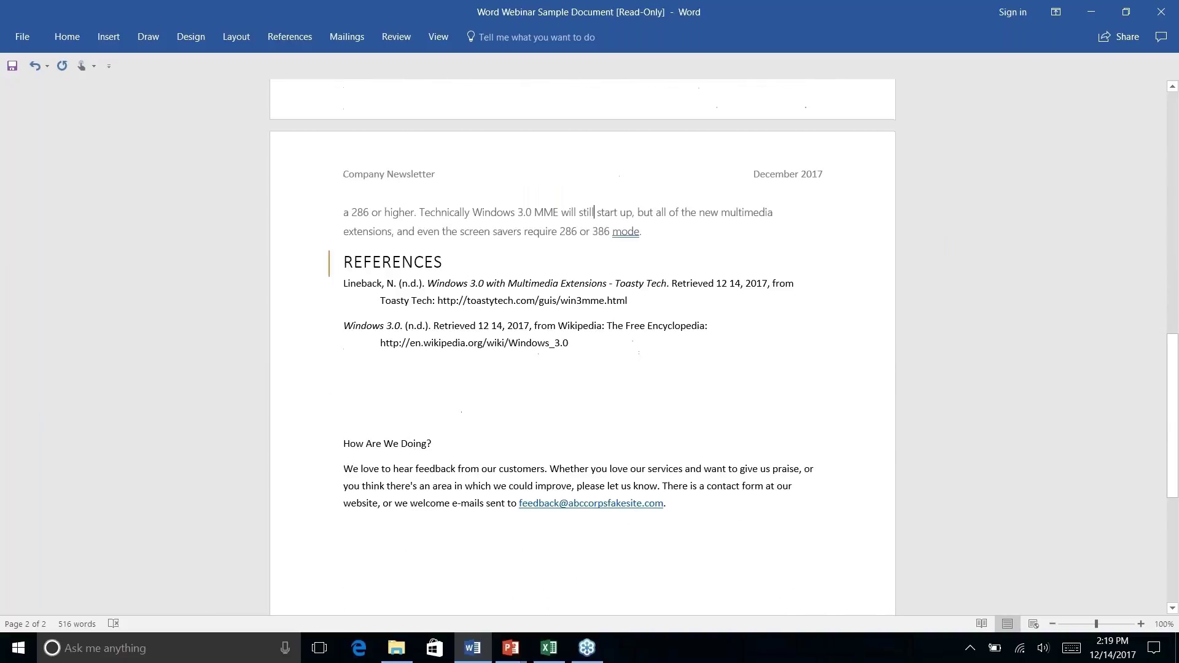
scroll(582, 344, up, 10)
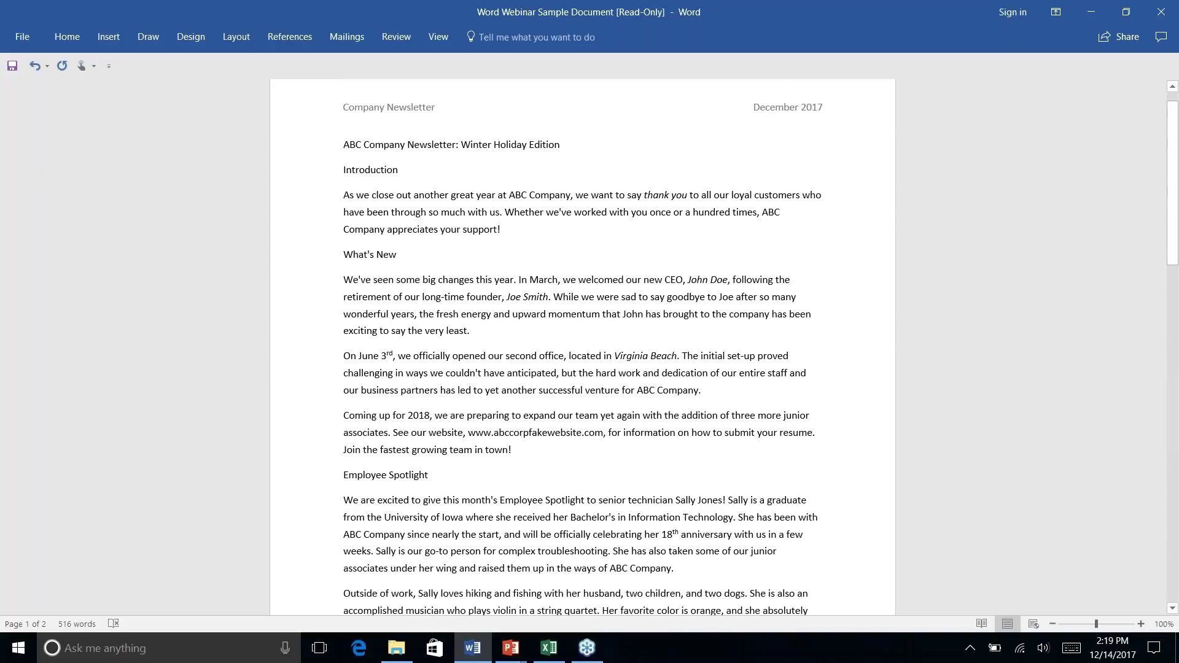
scroll(594, 508, down, 6)
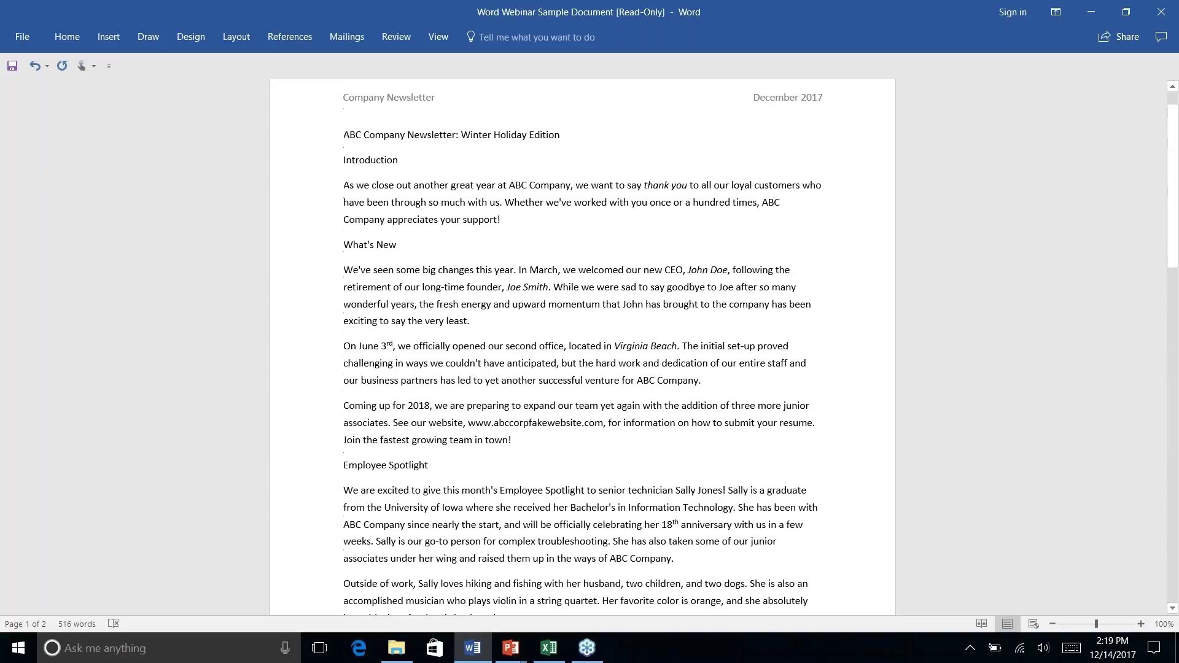
scroll(582, 344, down, 2)
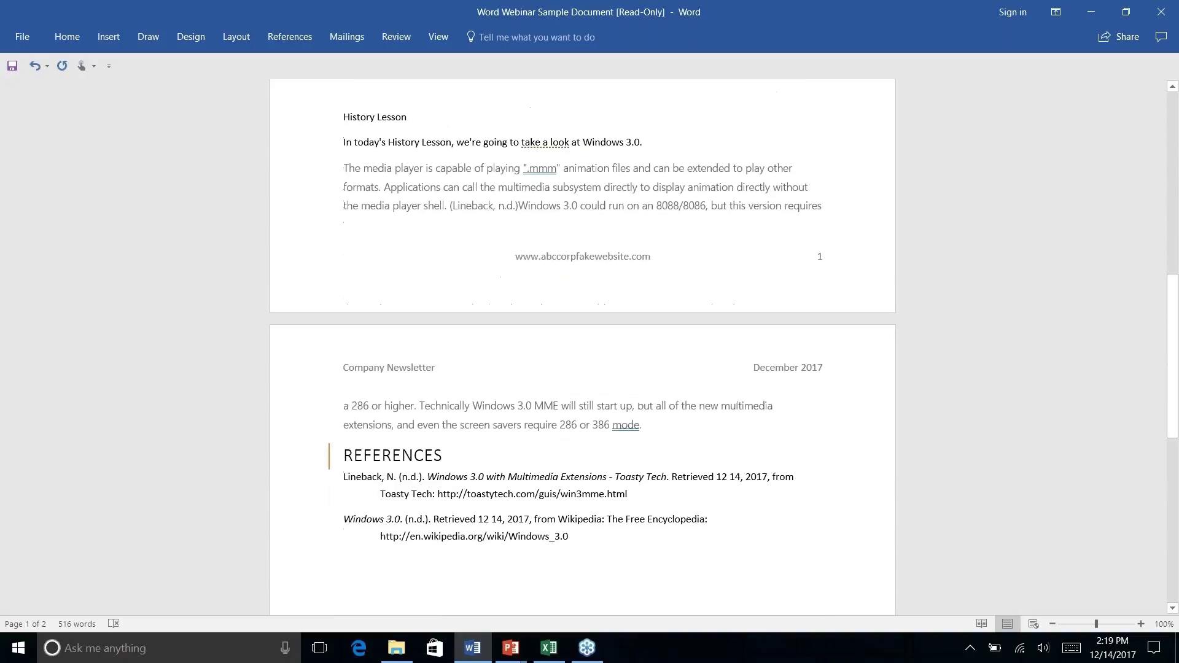
scroll(595, 370, up, 2)
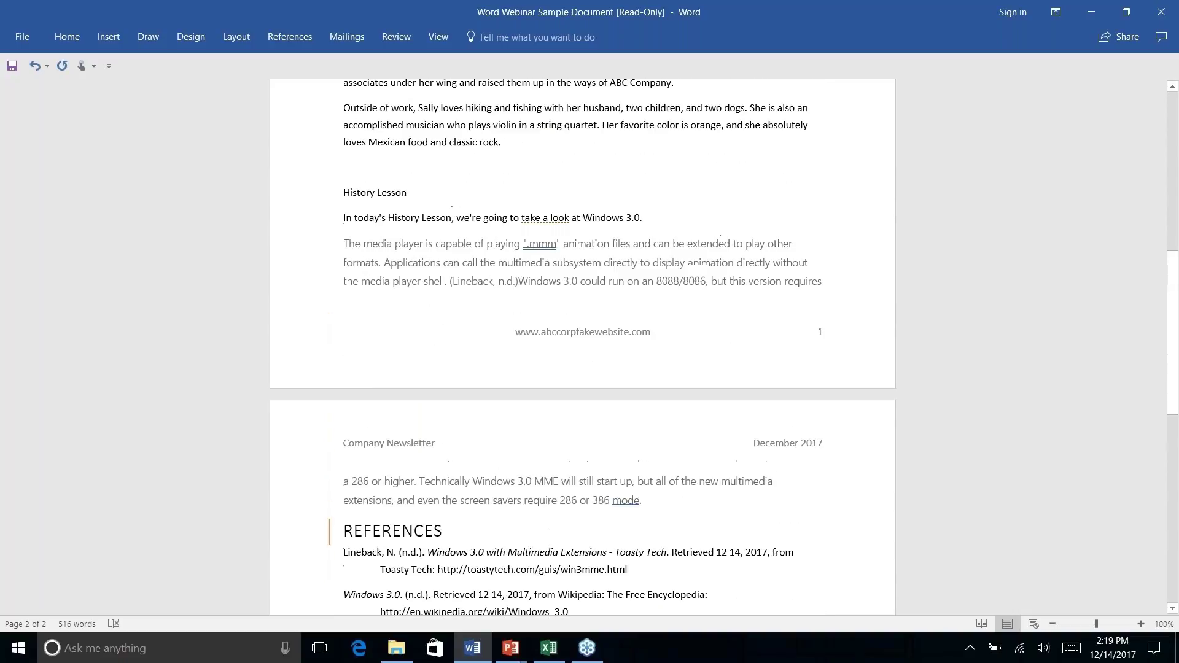
scroll(595, 370, down, 1)
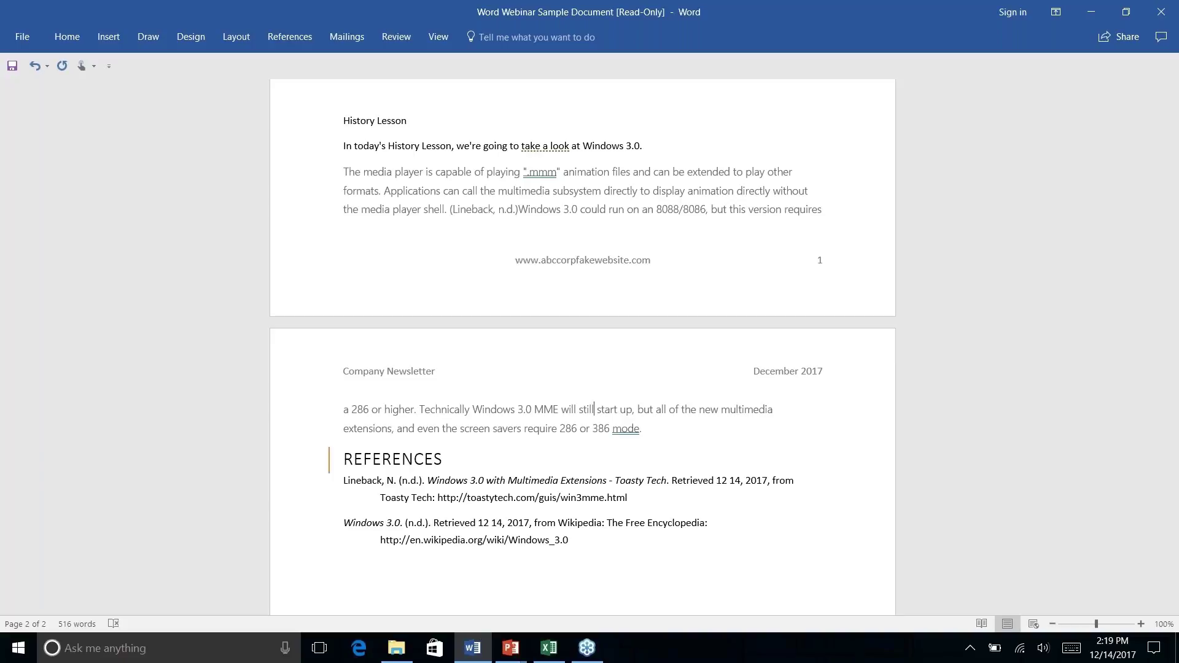
Step: Switch to the PowerPoint slide show, advance it to the Quick Parts slide, and return to the Word document
key(alt+Tab)
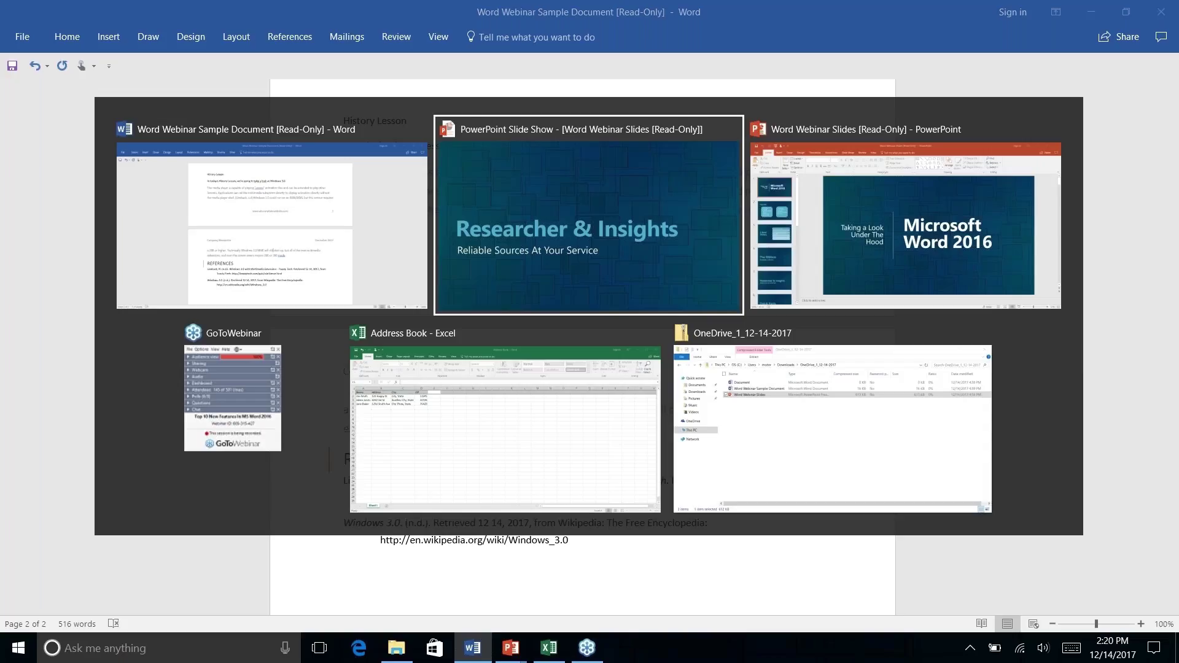
key(Right)
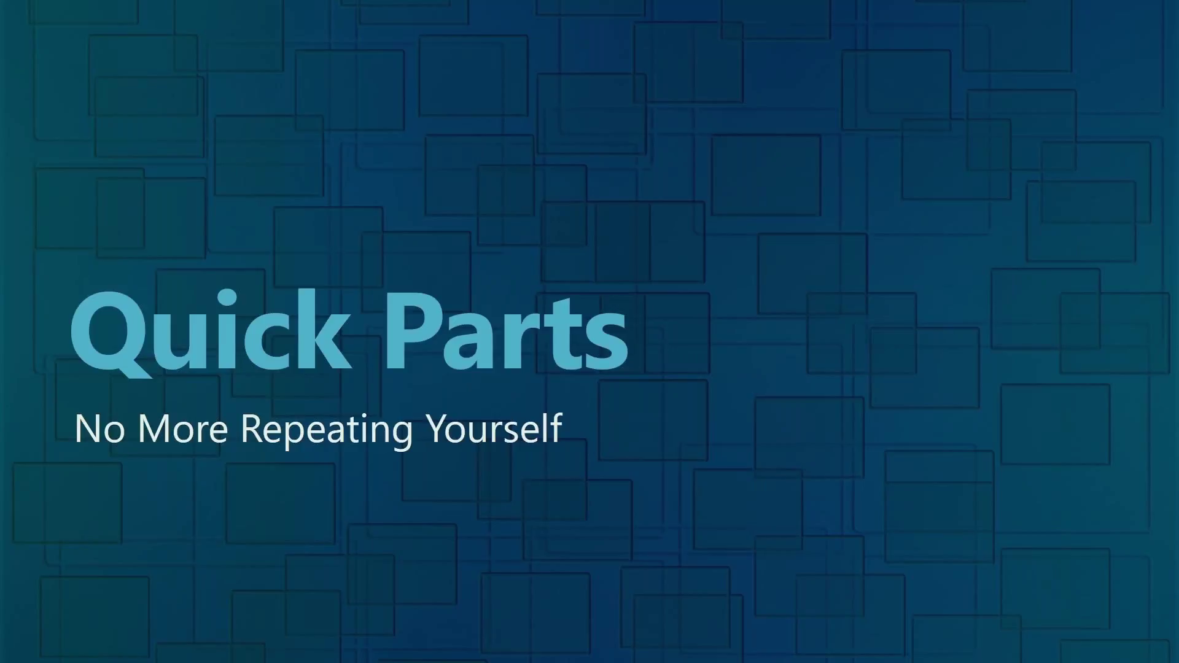
key(alt+Tab)
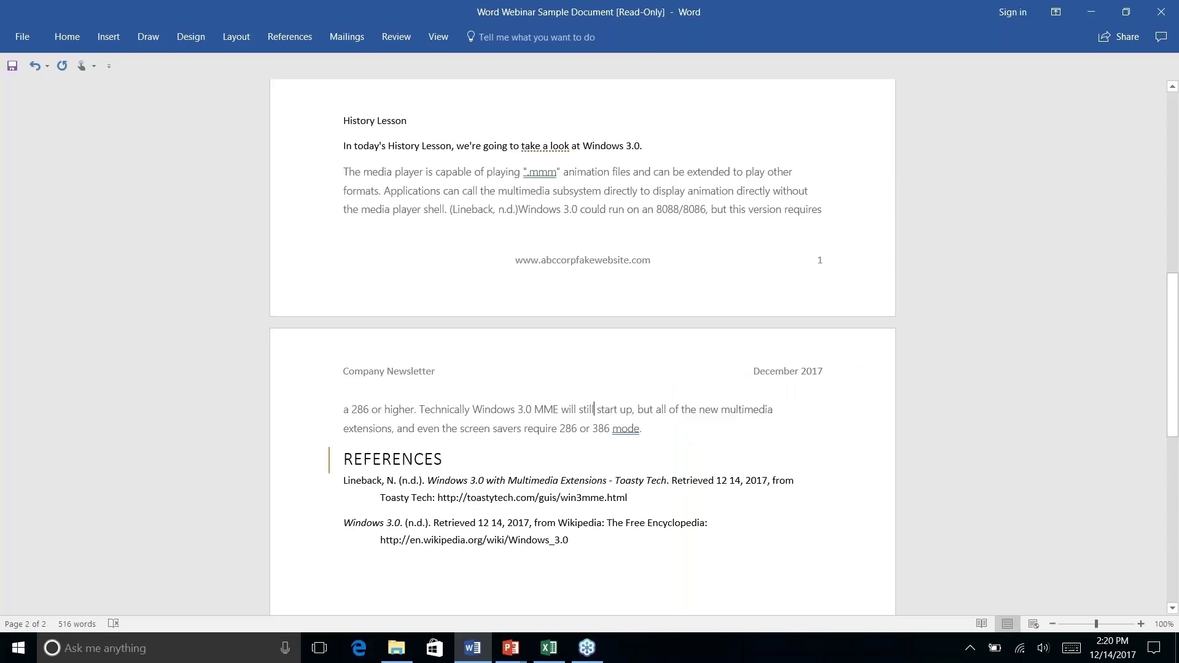
Step: Centre the three-line ABC Company address block below the How Are We Doing? section on page 2
scroll(611, 299, down, 2)
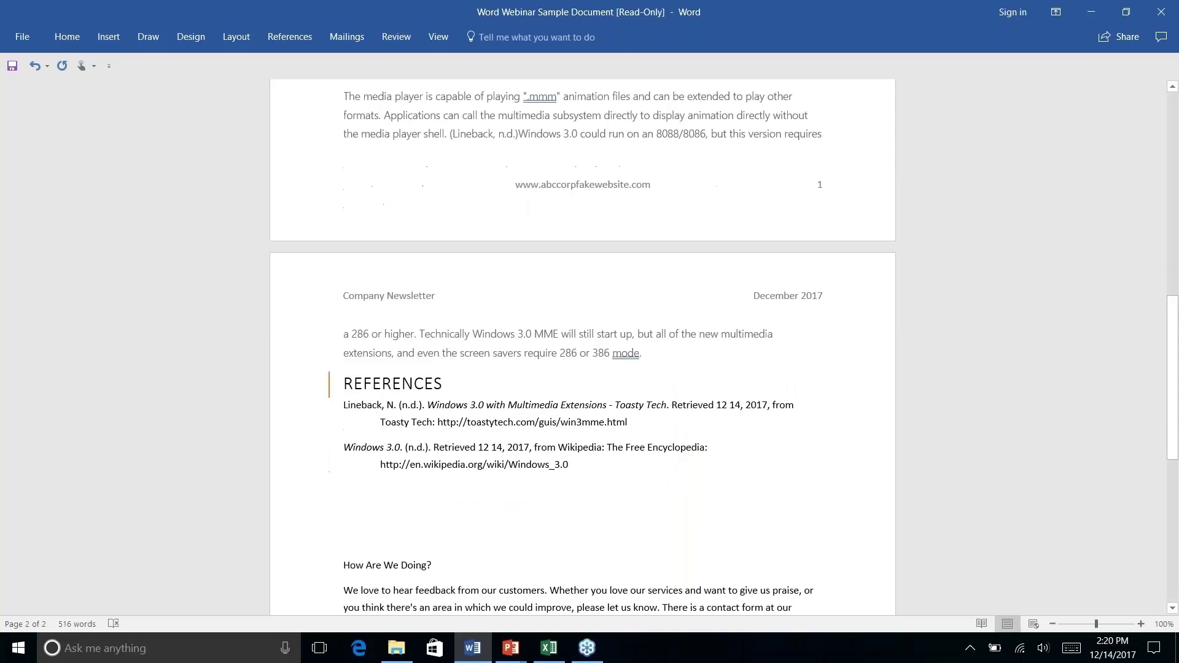
scroll(611, 299, up, 5)
scroll(583, 347, down, 10)
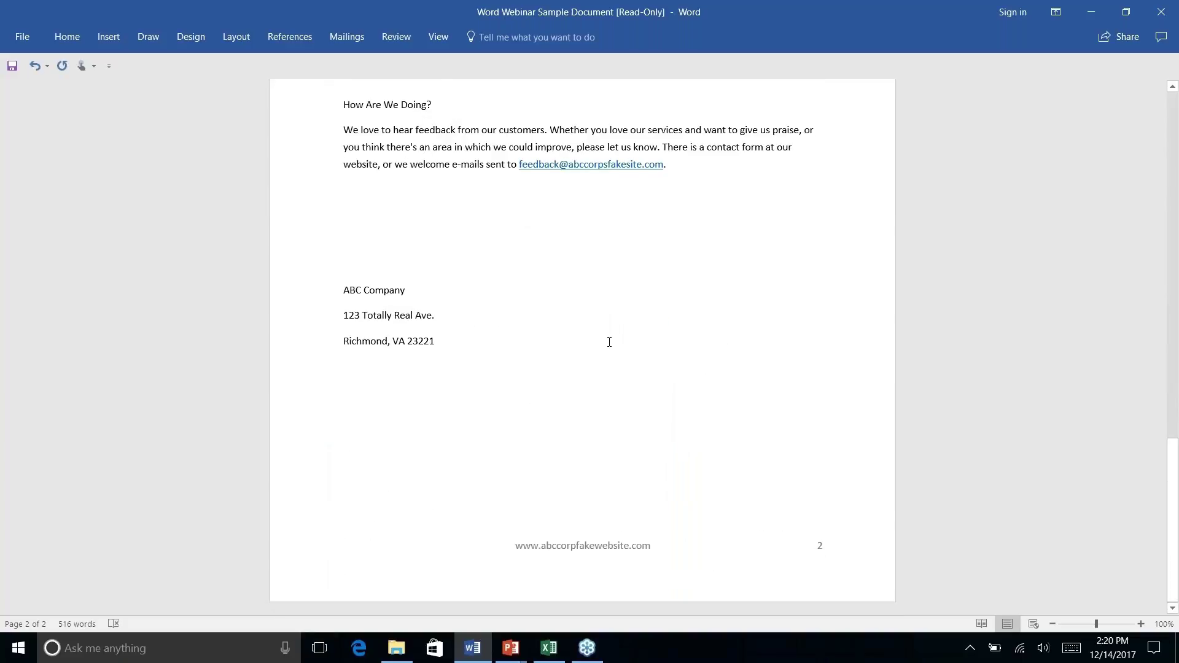
drag(434, 340, 301, 289)
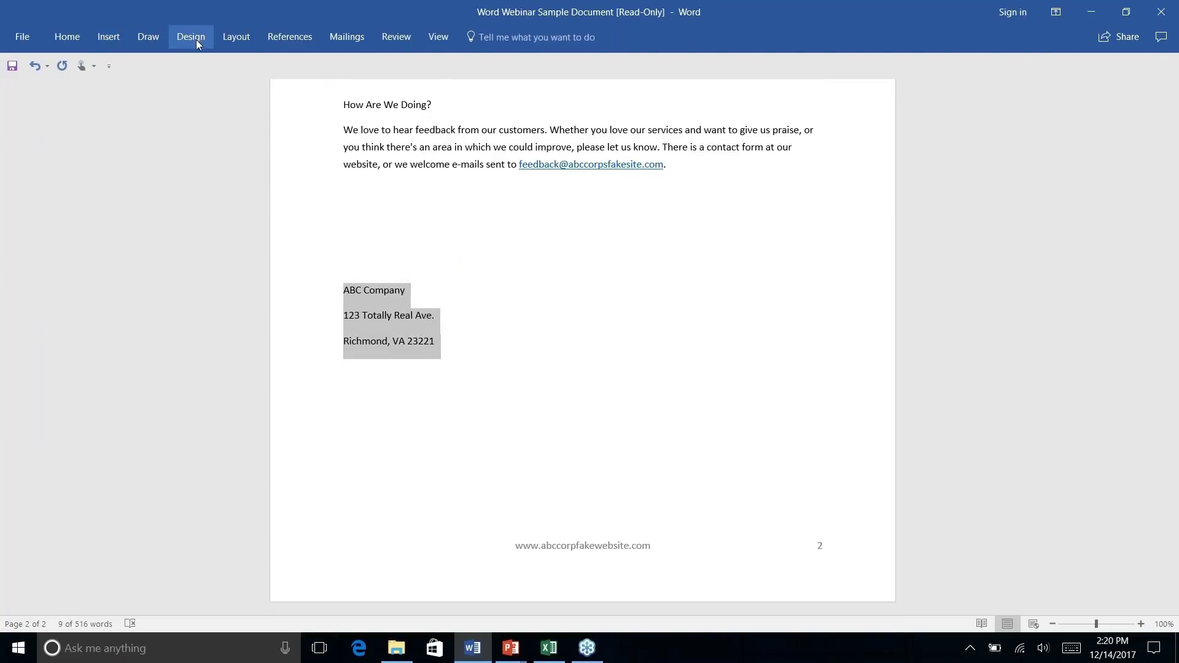
click(67, 38)
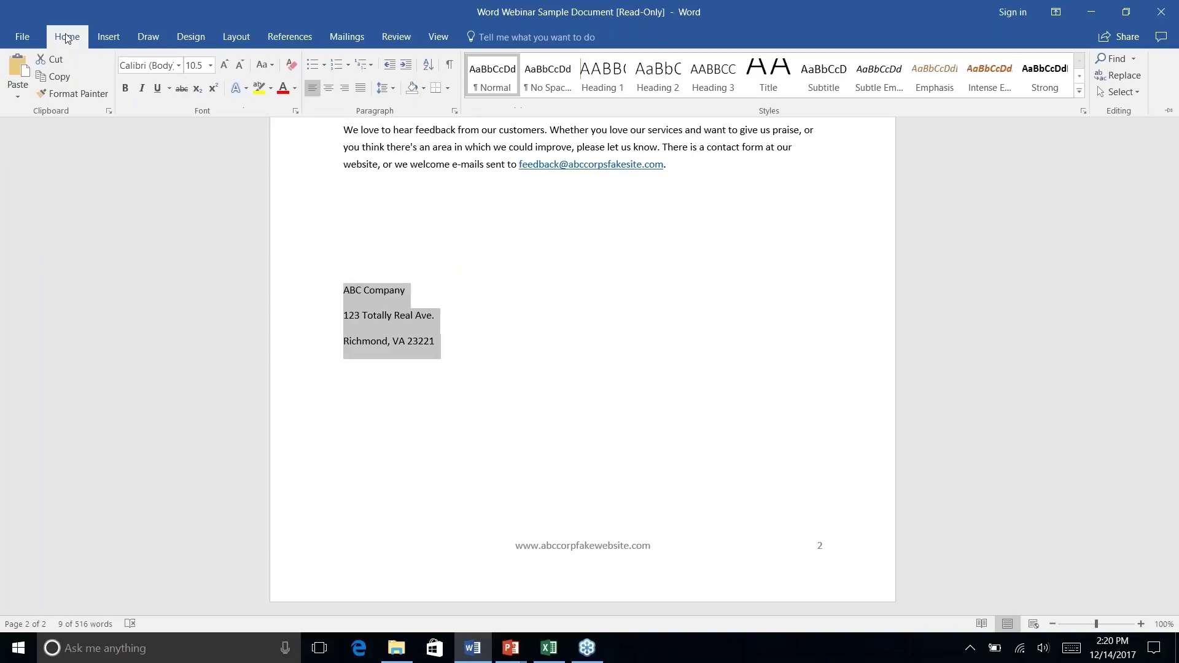
click(329, 88)
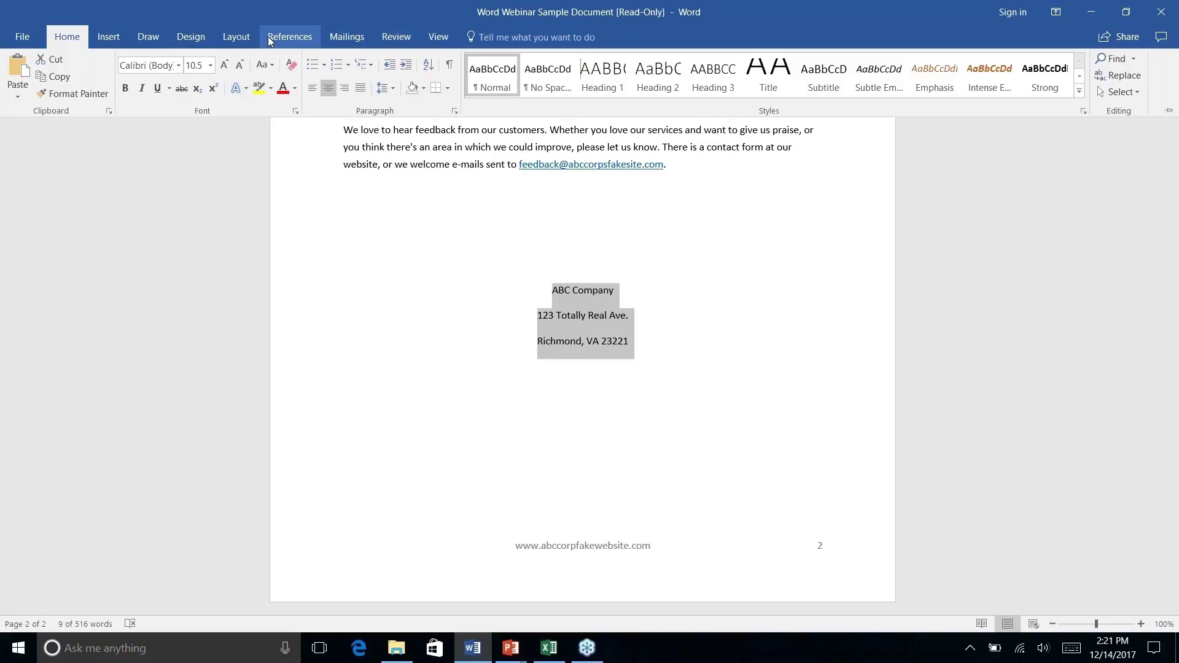
Step: Save the selected company address block to the AutoText gallery as a building block named "Company Address"
click(230, 39)
click(200, 38)
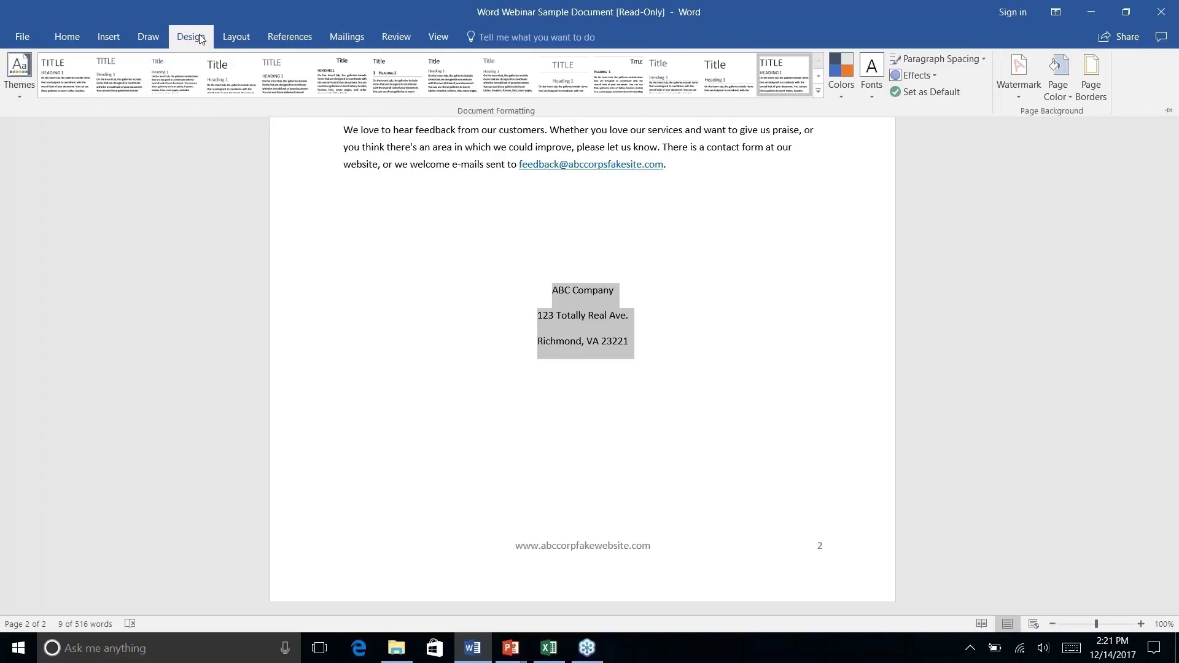
click(104, 39)
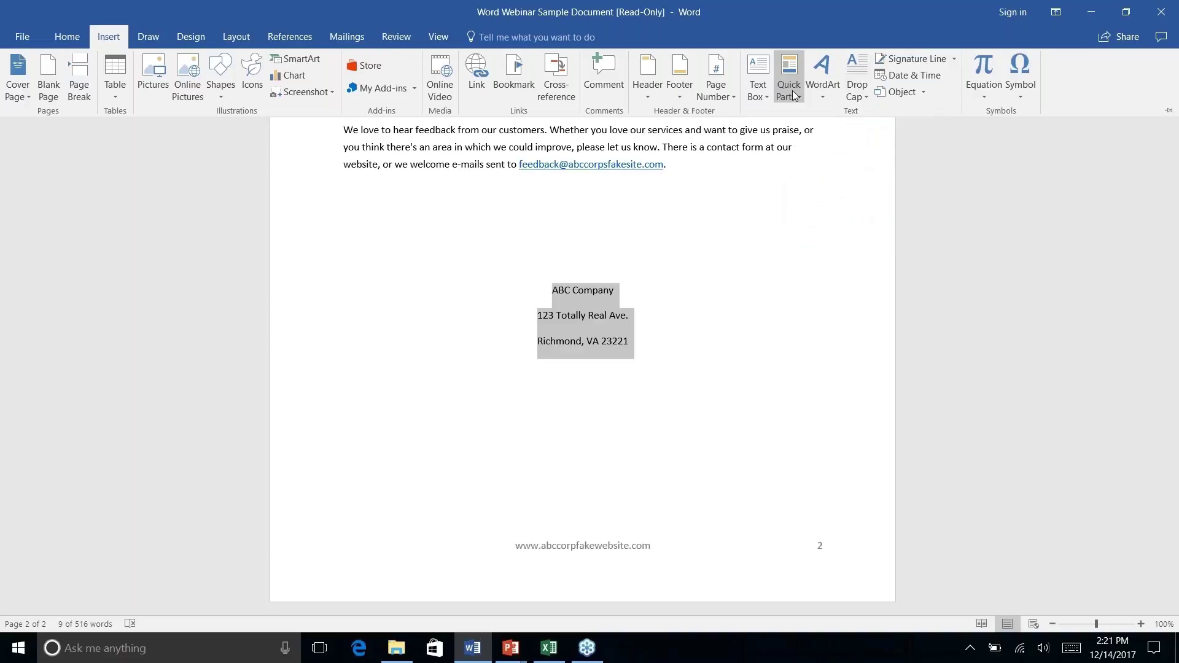
double_click(110, 31)
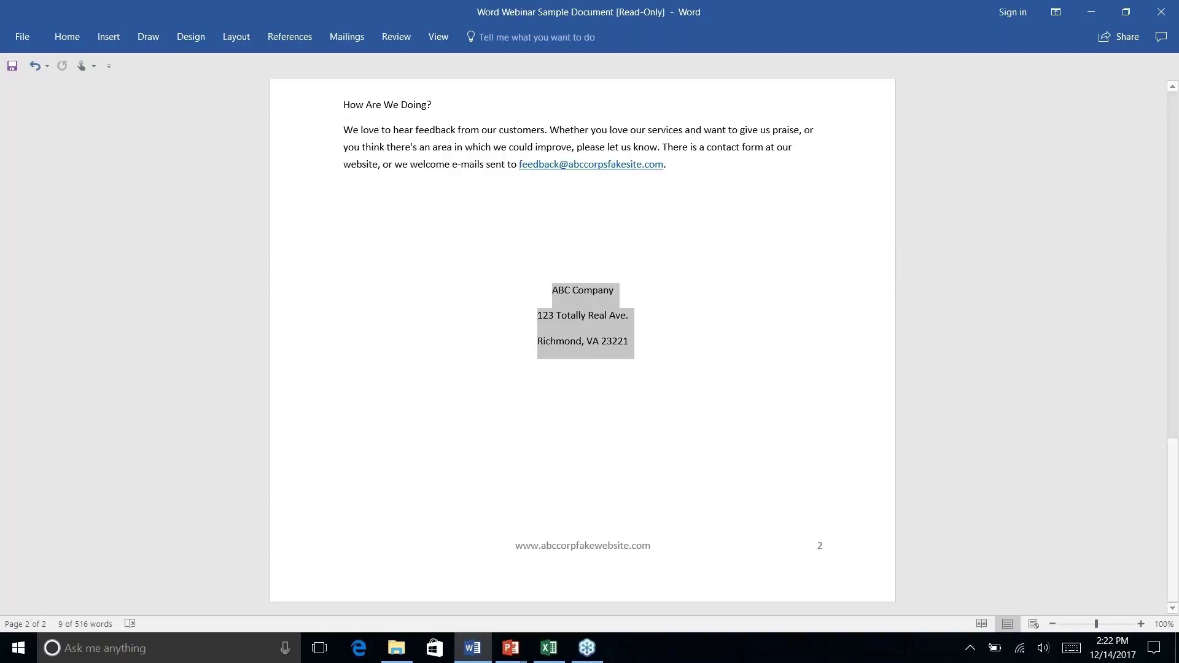
click(109, 37)
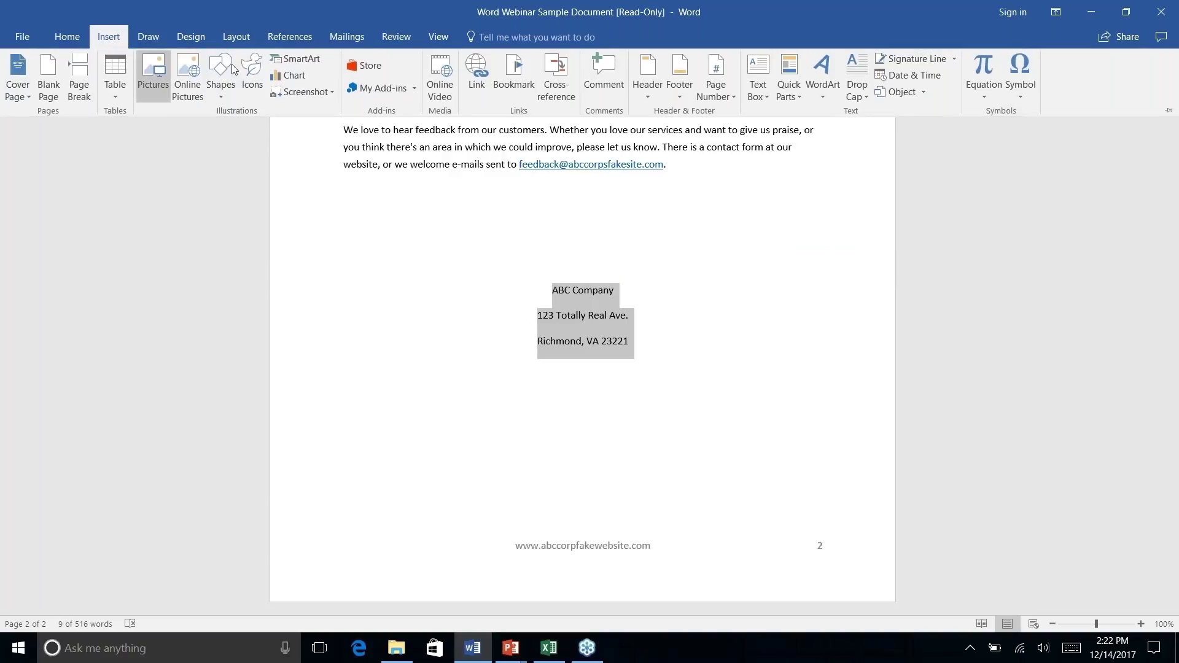
click(797, 96)
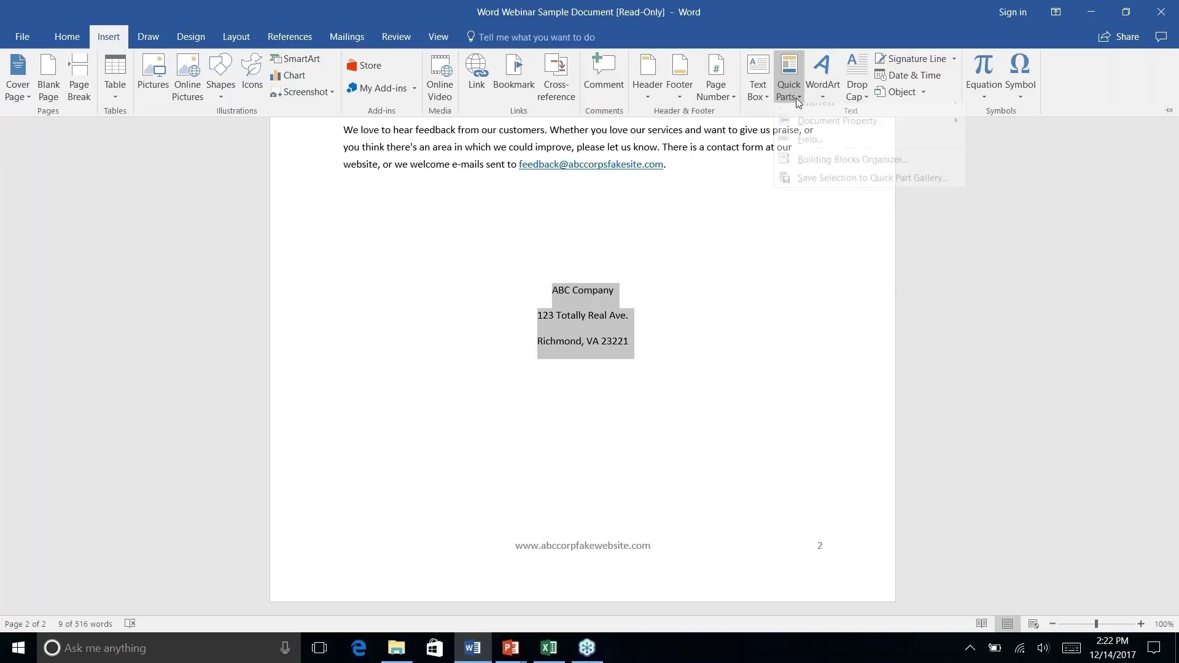
mouse_move(814, 116)
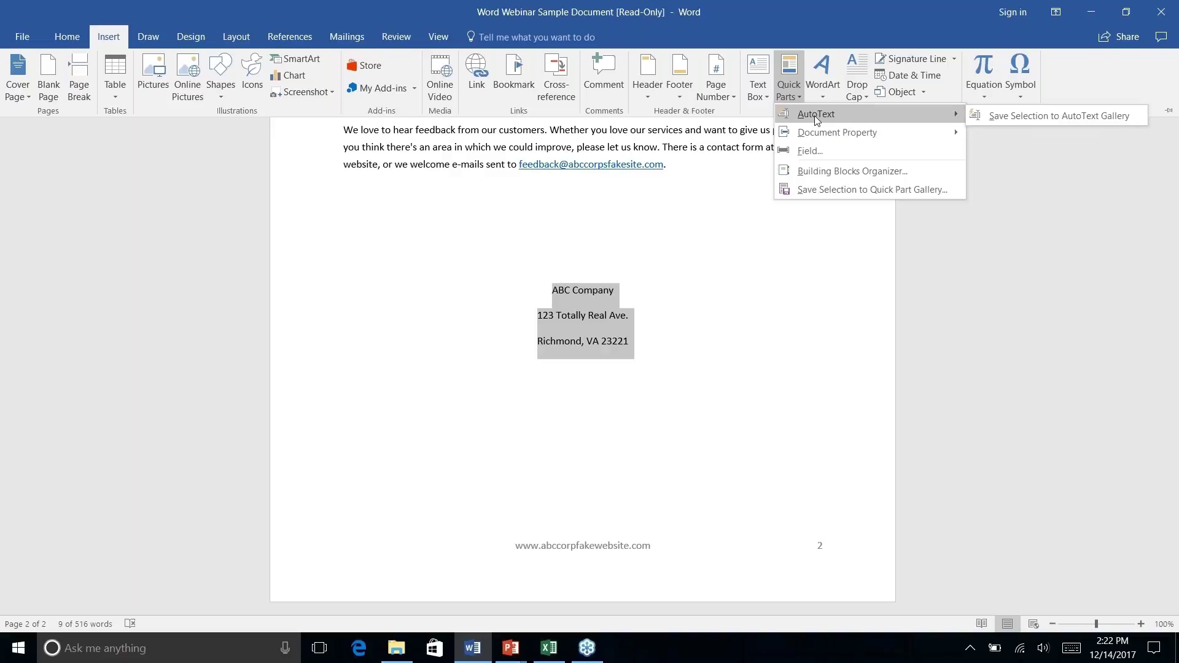
right_click(1037, 117)
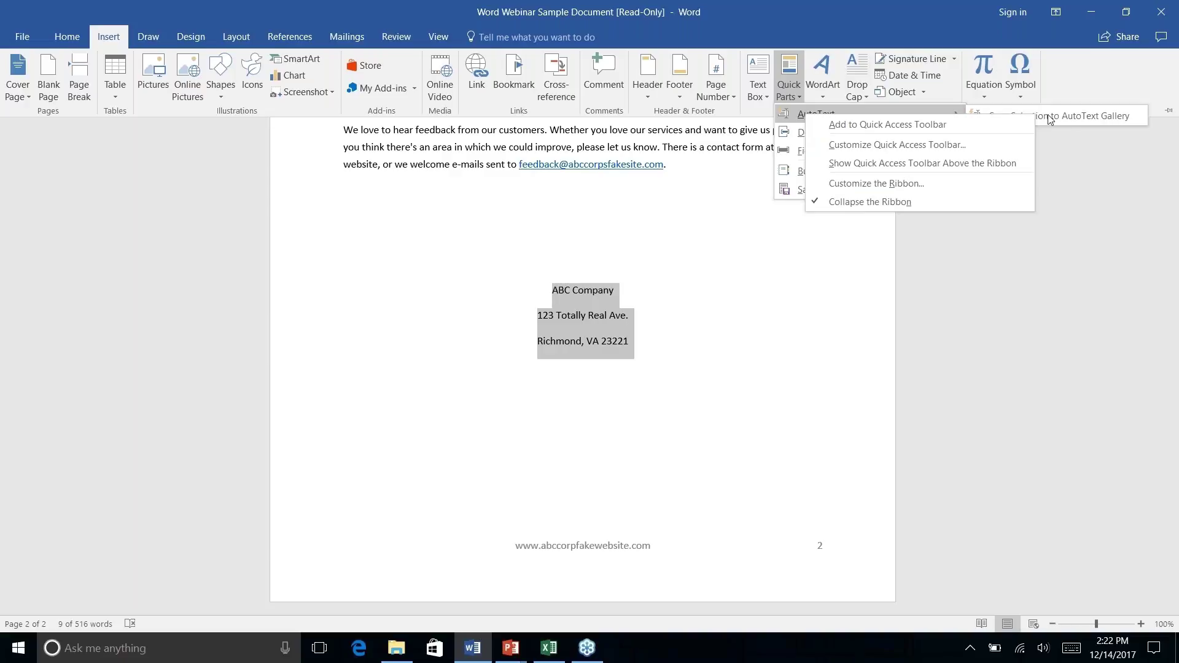
click(1056, 114)
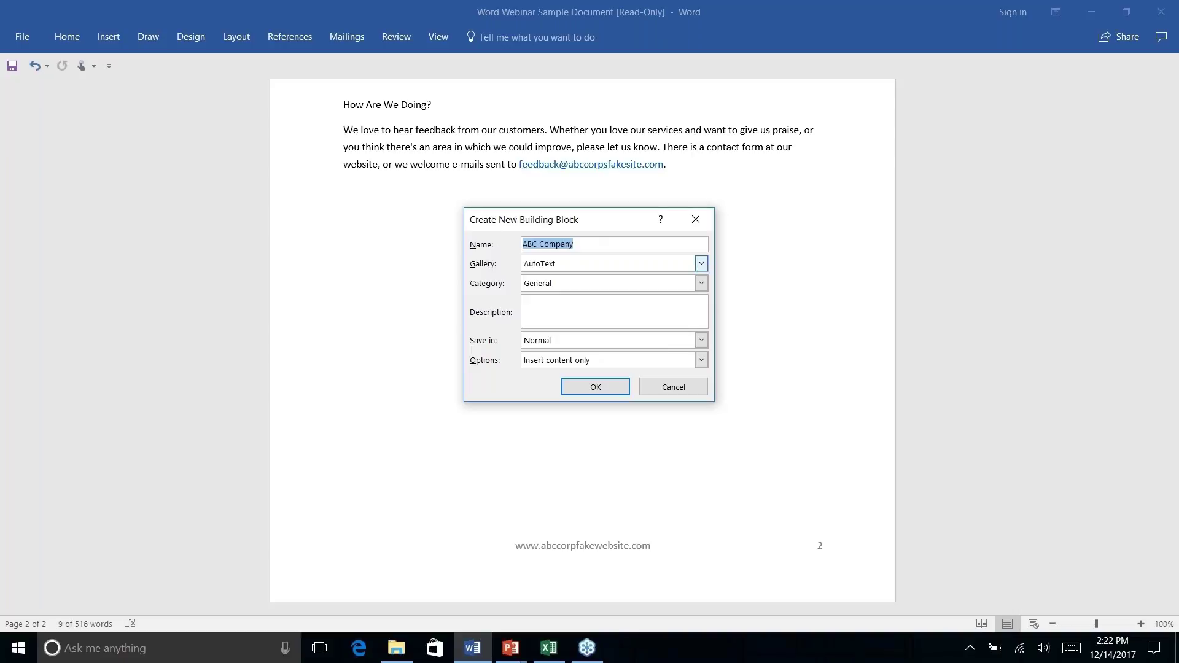
text(Company Address)
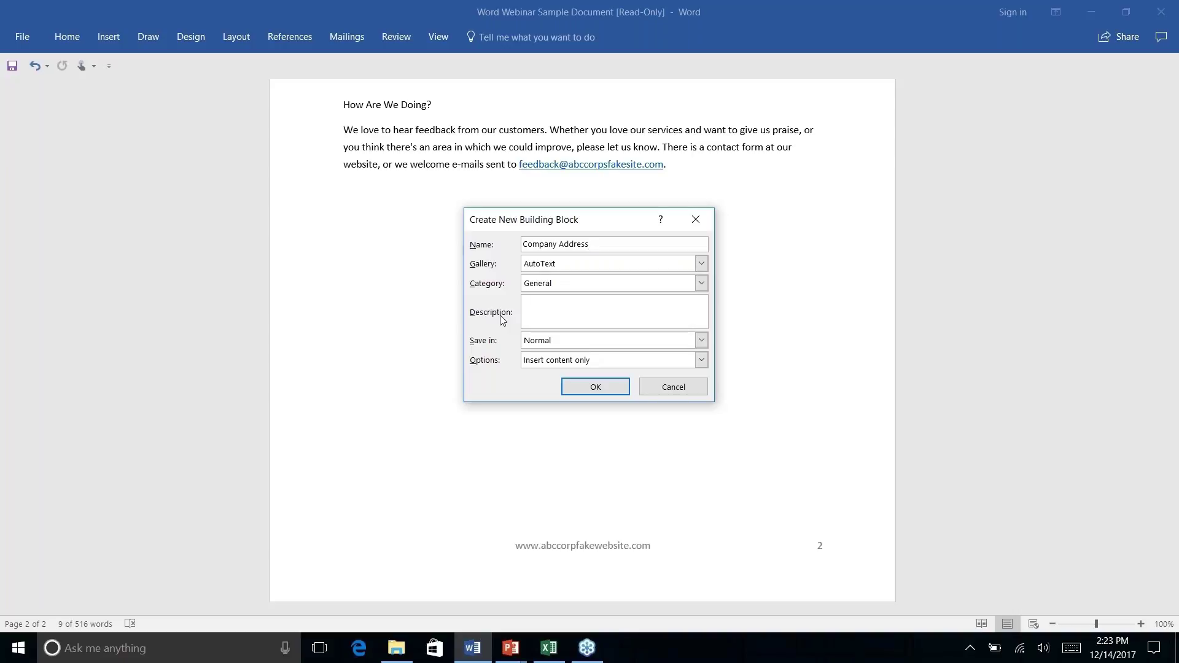
click(593, 388)
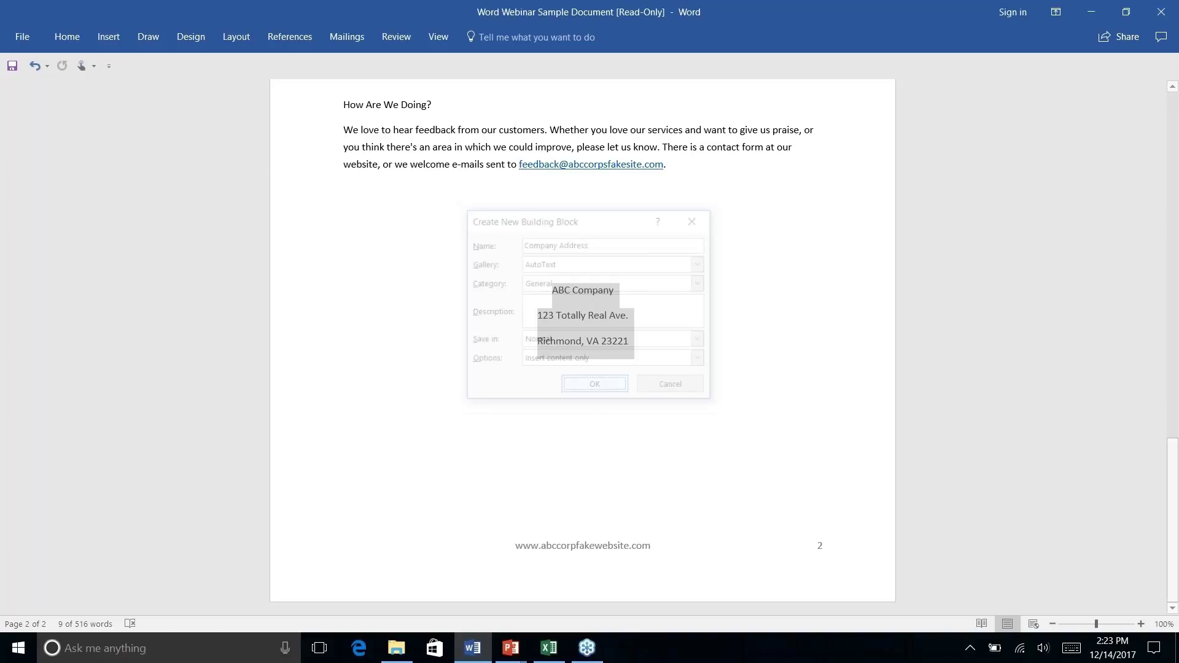
Step: Delete the three-line company address block from the end of page 2
click(588, 316)
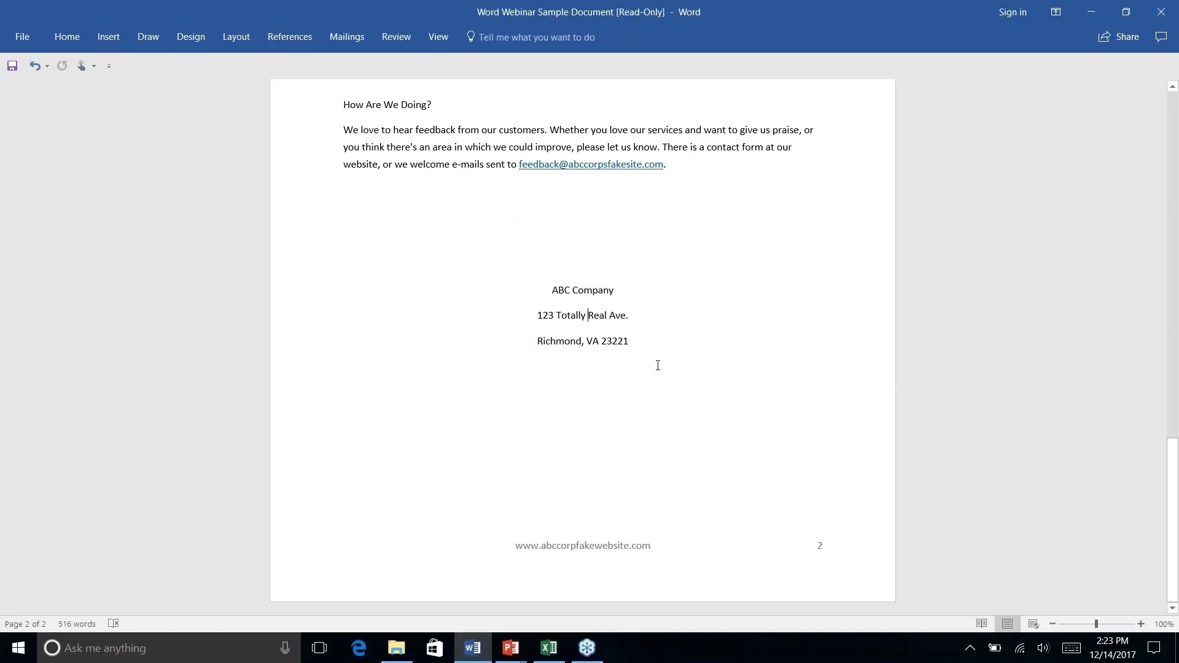
drag(634, 349, 537, 290)
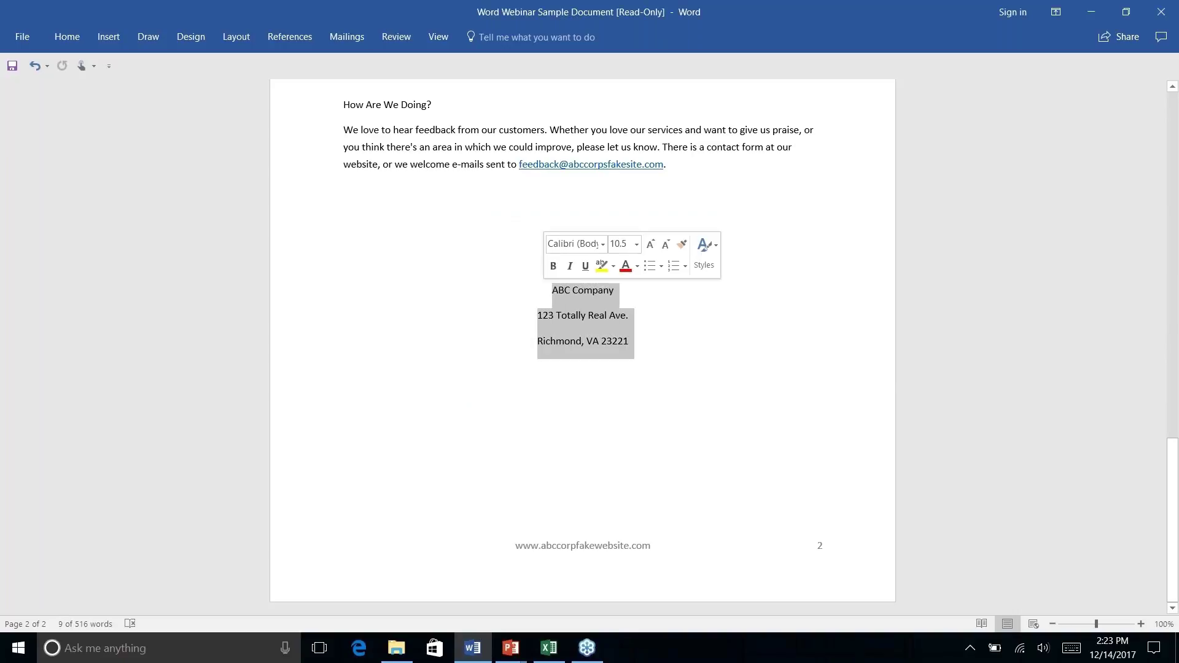
key(Delete)
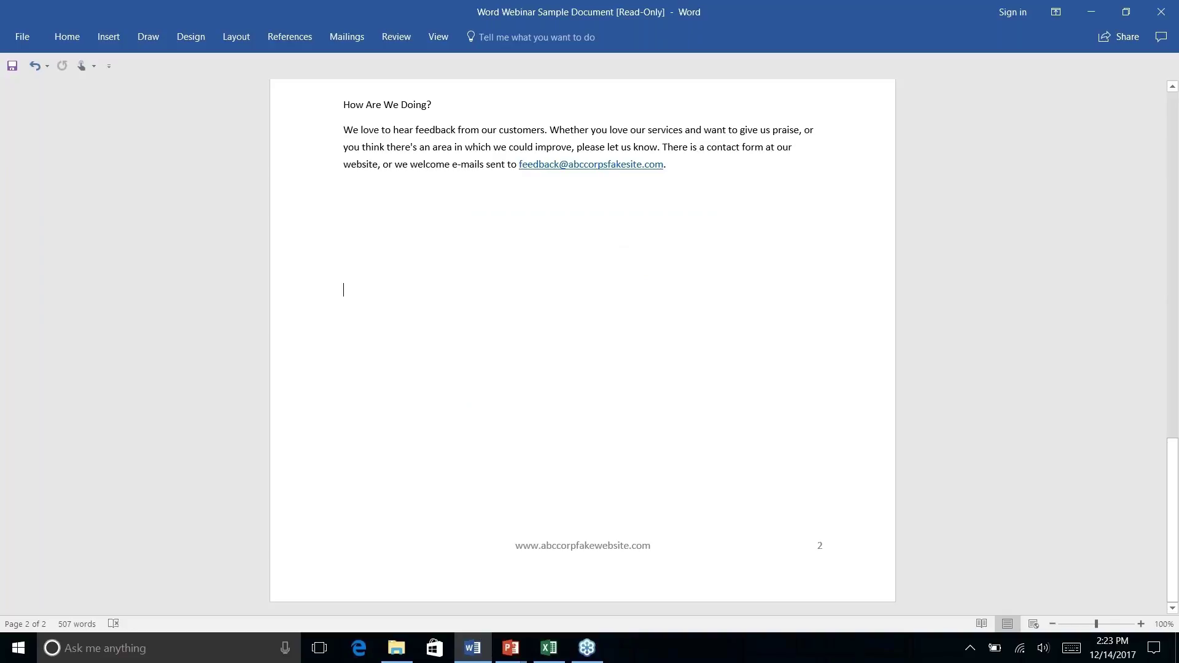
Step: Insert the Company Address AutoText entry from Quick Parts at the empty line below the How Are We Doing? section
click(100, 41)
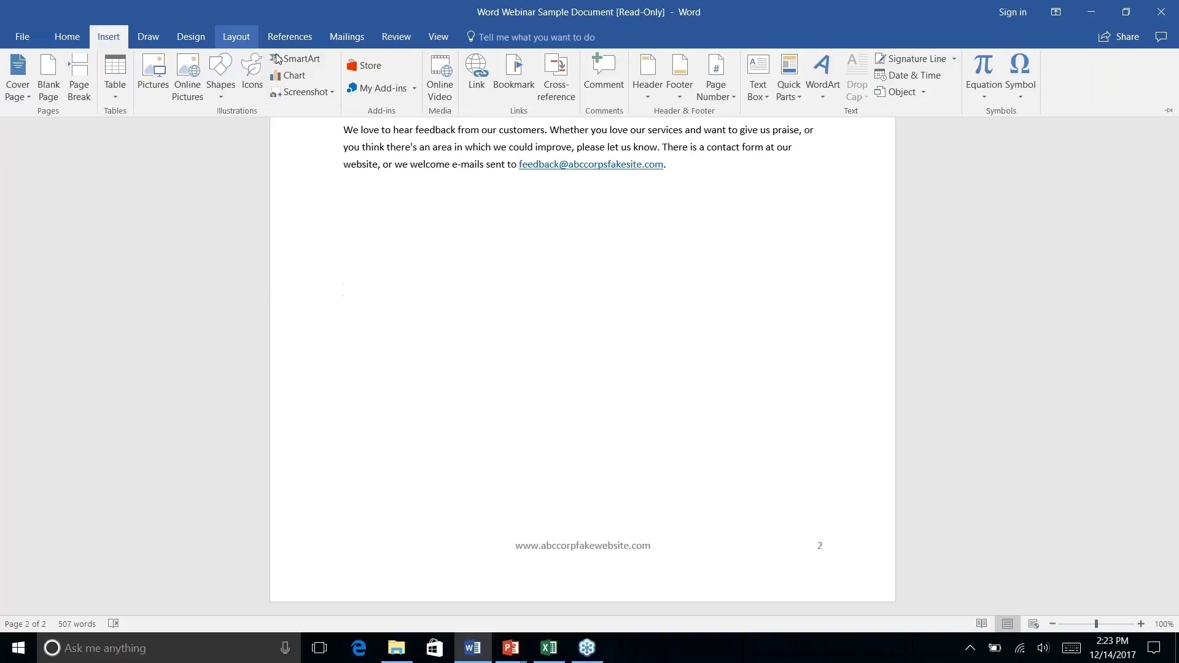
right_click(800, 101)
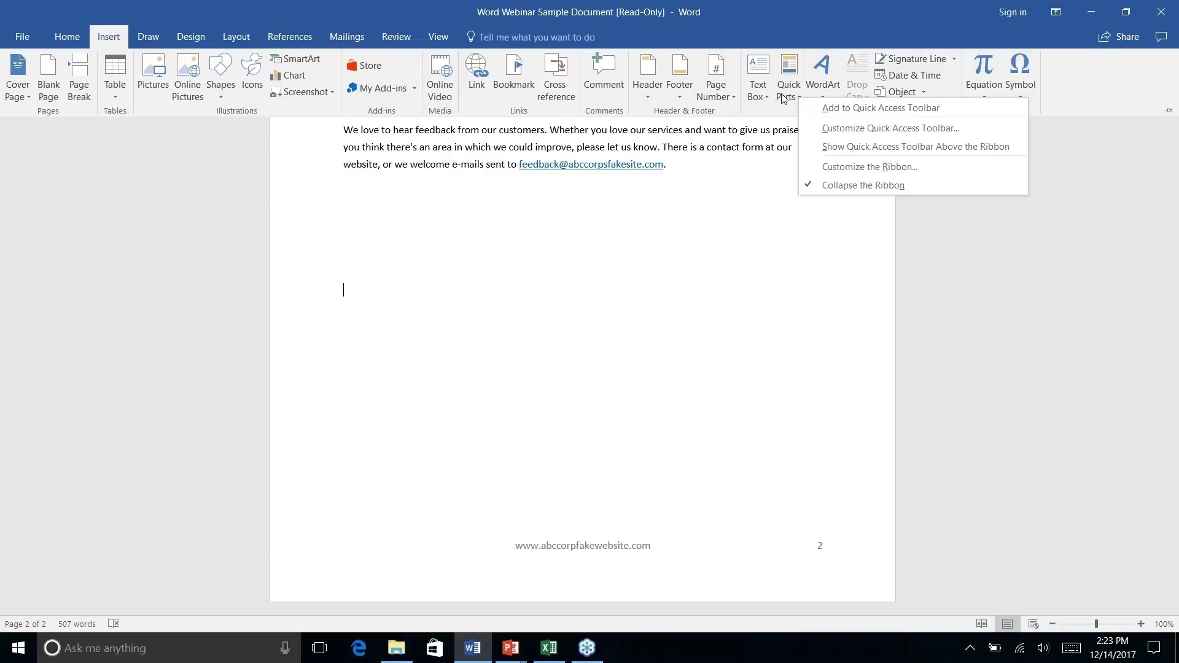
click(796, 96)
click(791, 86)
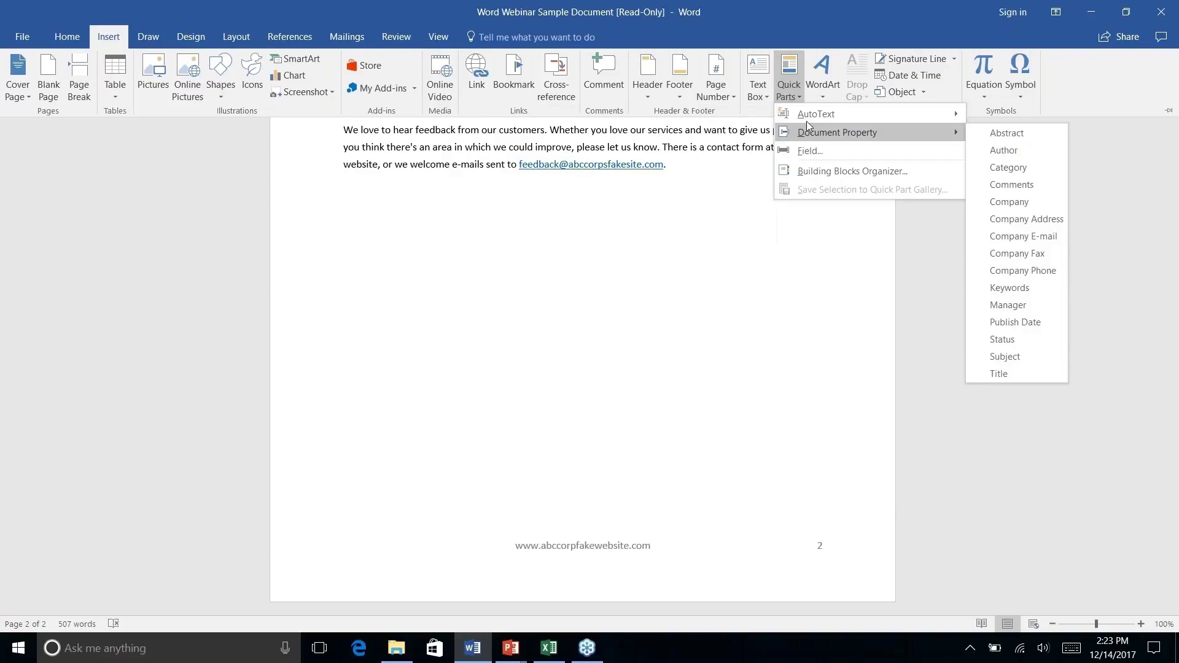
mouse_move(805, 113)
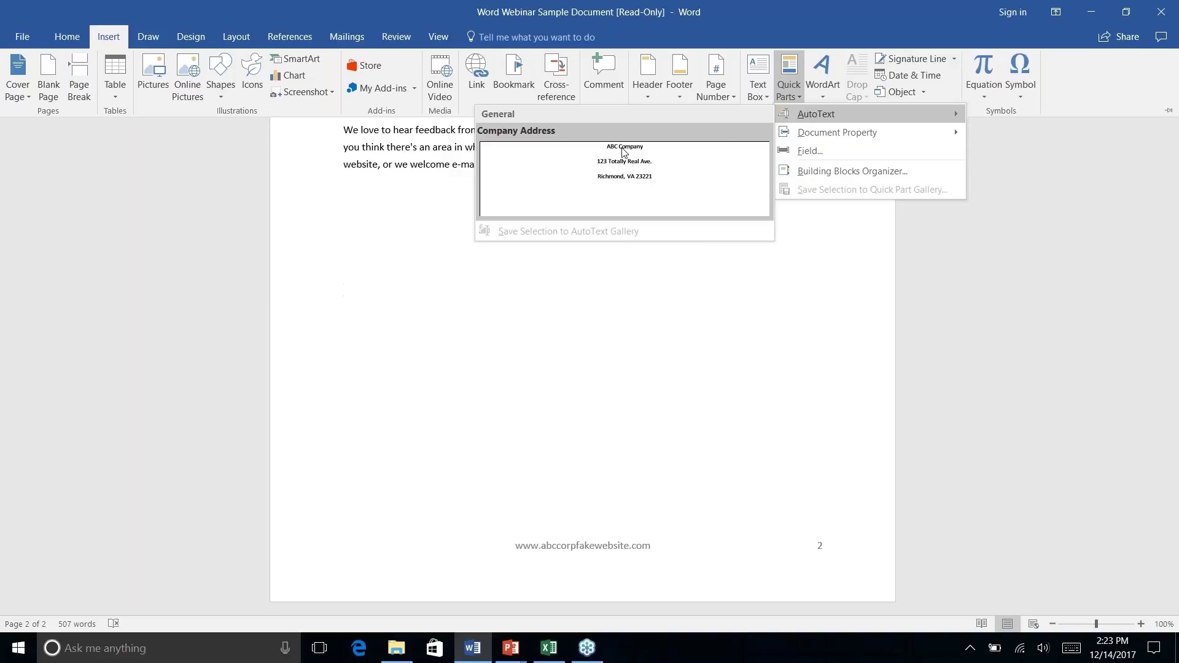
click(627, 175)
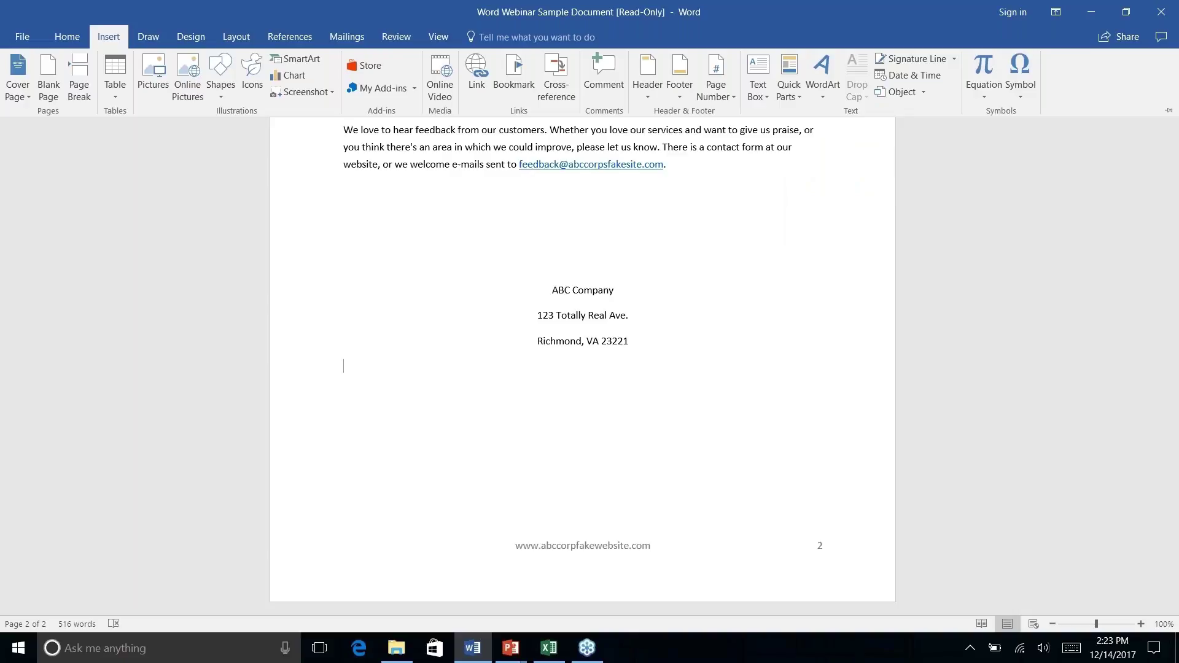
Step: Open the Building Blocks Organizer and sort the building blocks by name, and after that by gallery
click(797, 98)
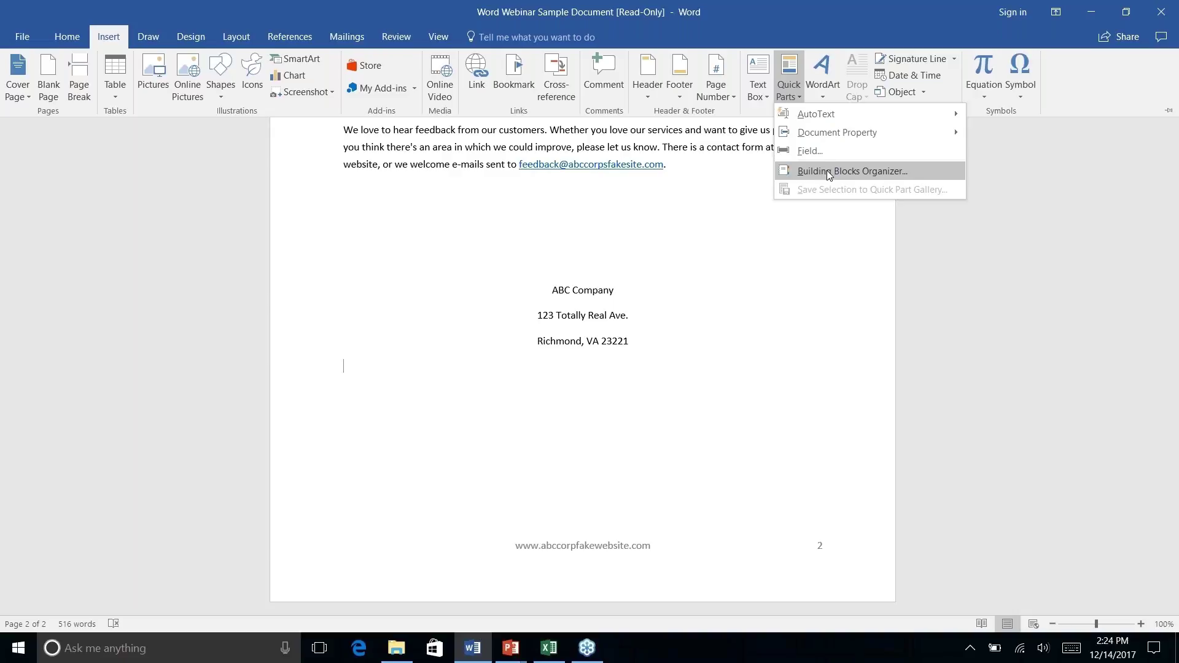
click(827, 170)
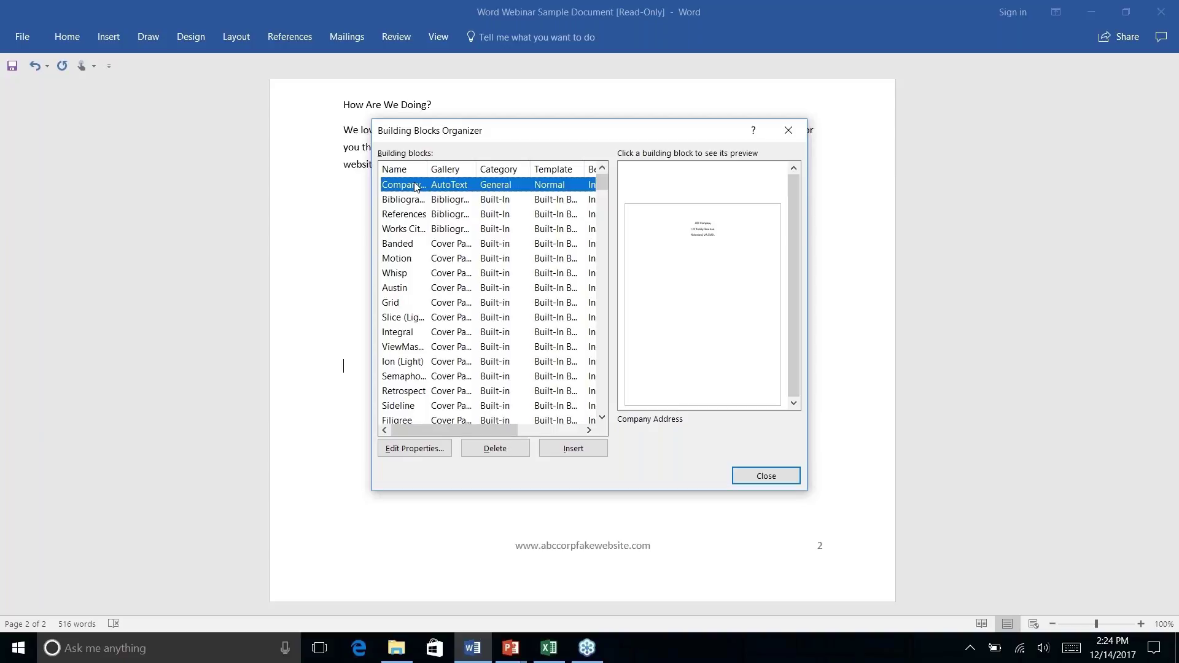
click(395, 172)
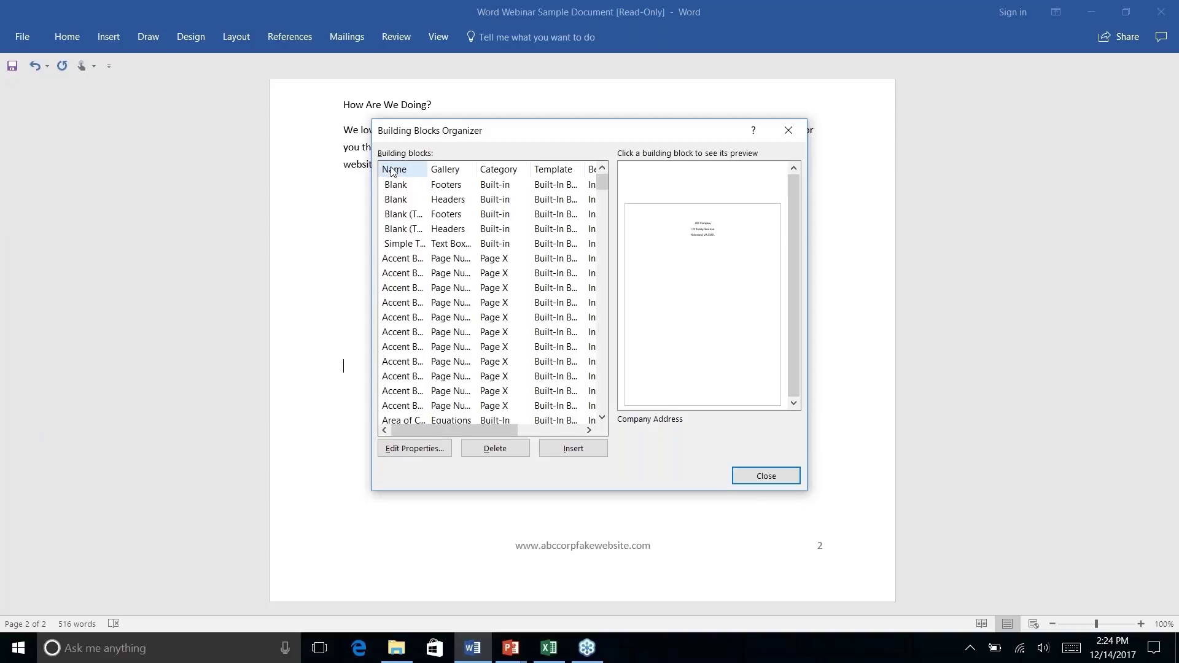
click(458, 172)
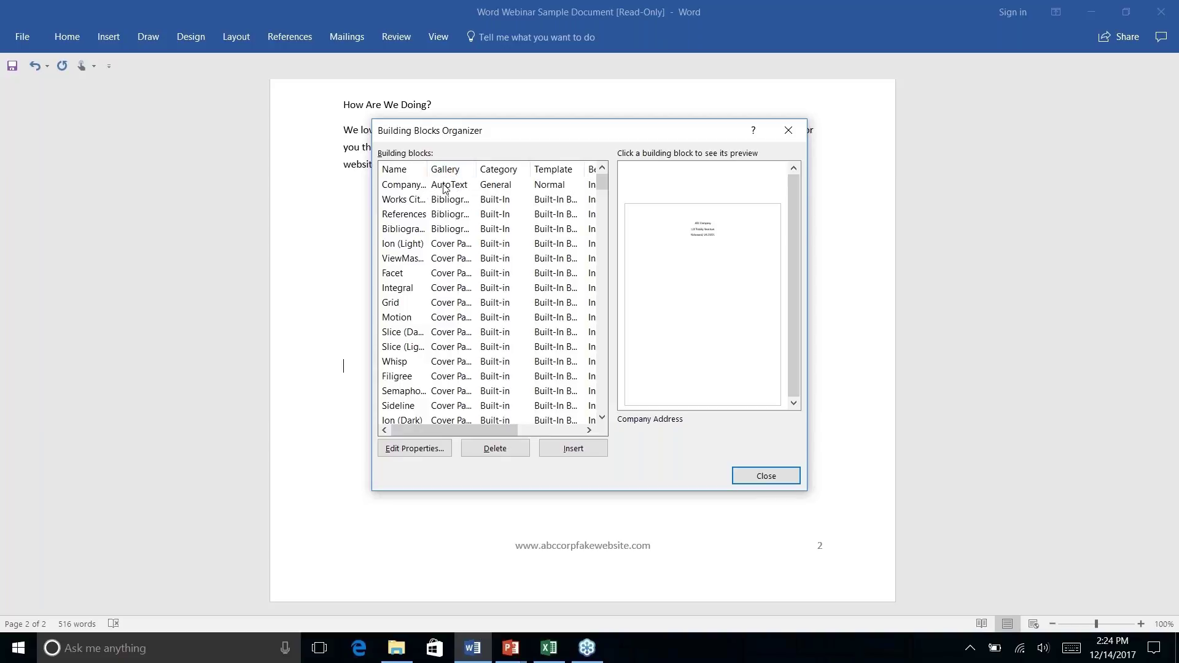
Step: Inspect the properties of the Company Address building block without changing them
click(402, 184)
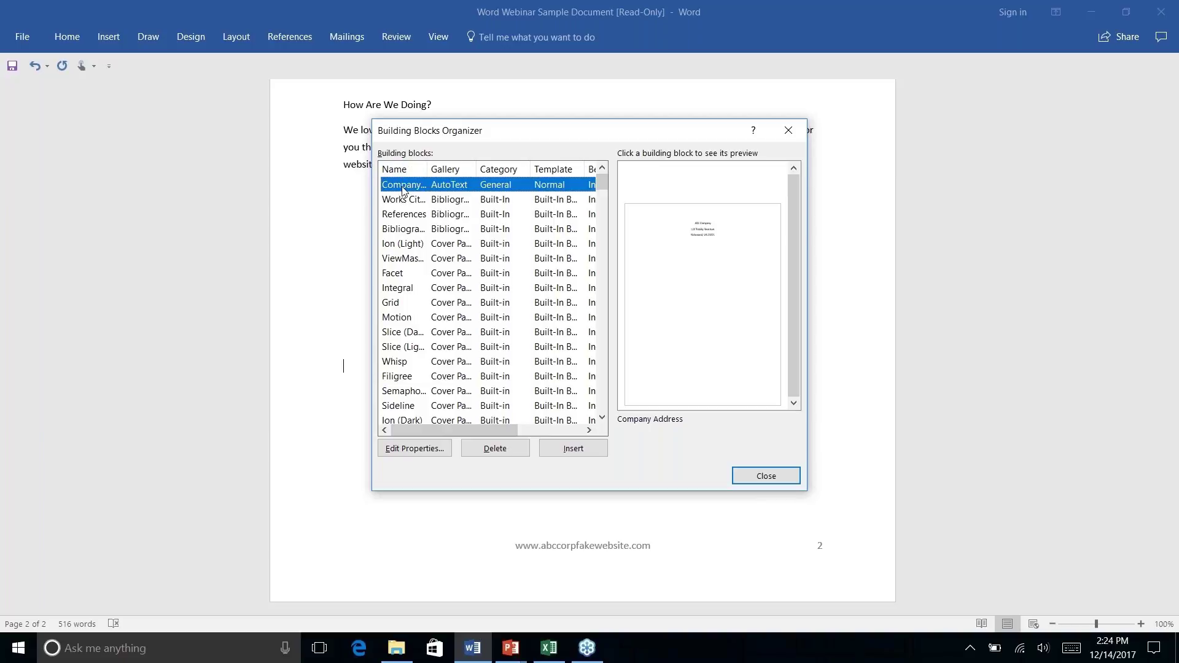
click(417, 451)
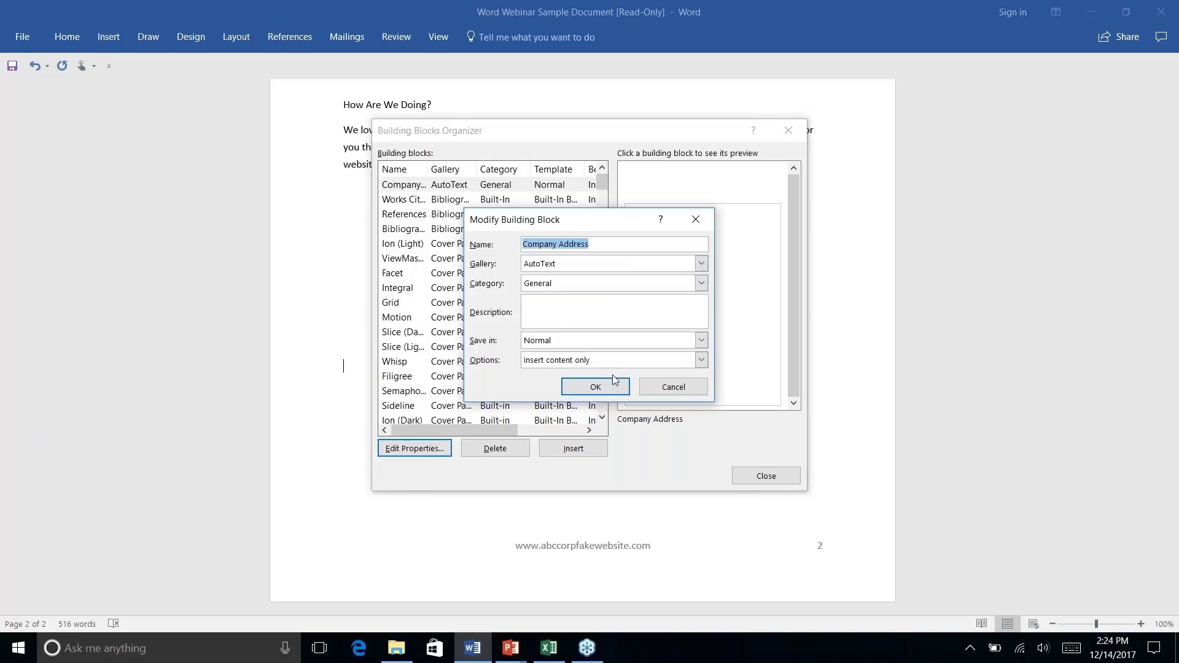
click(689, 387)
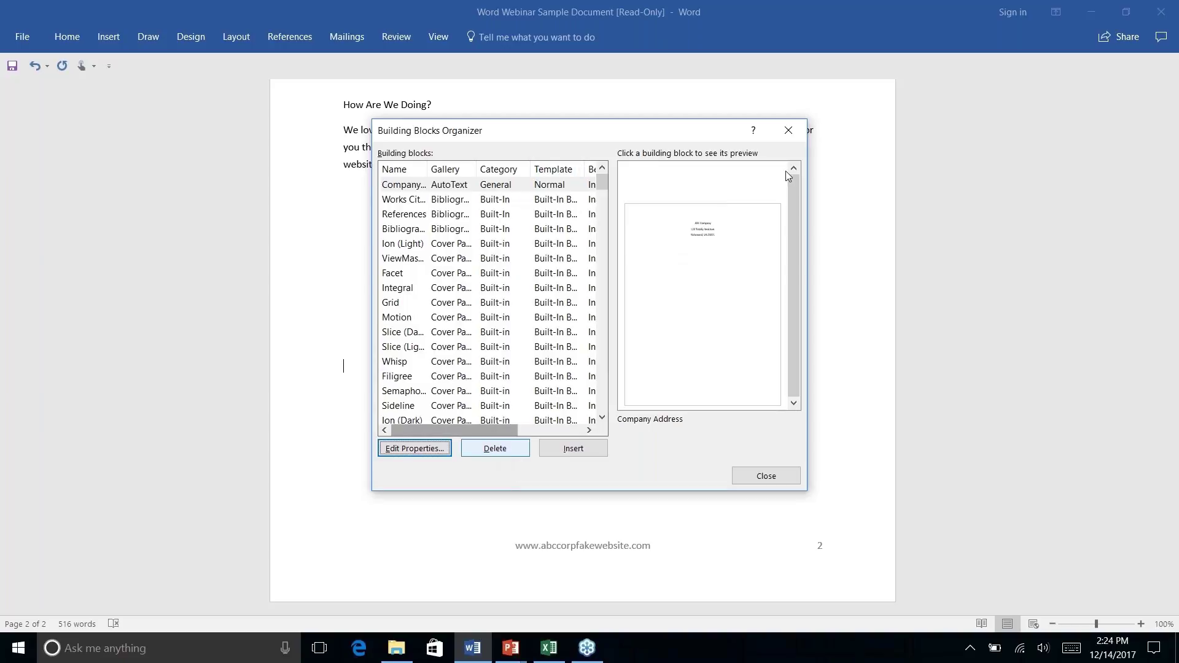
Step: Delete the Company Address building block from the Building Blocks Organizer and confirm the deletion
click(456, 188)
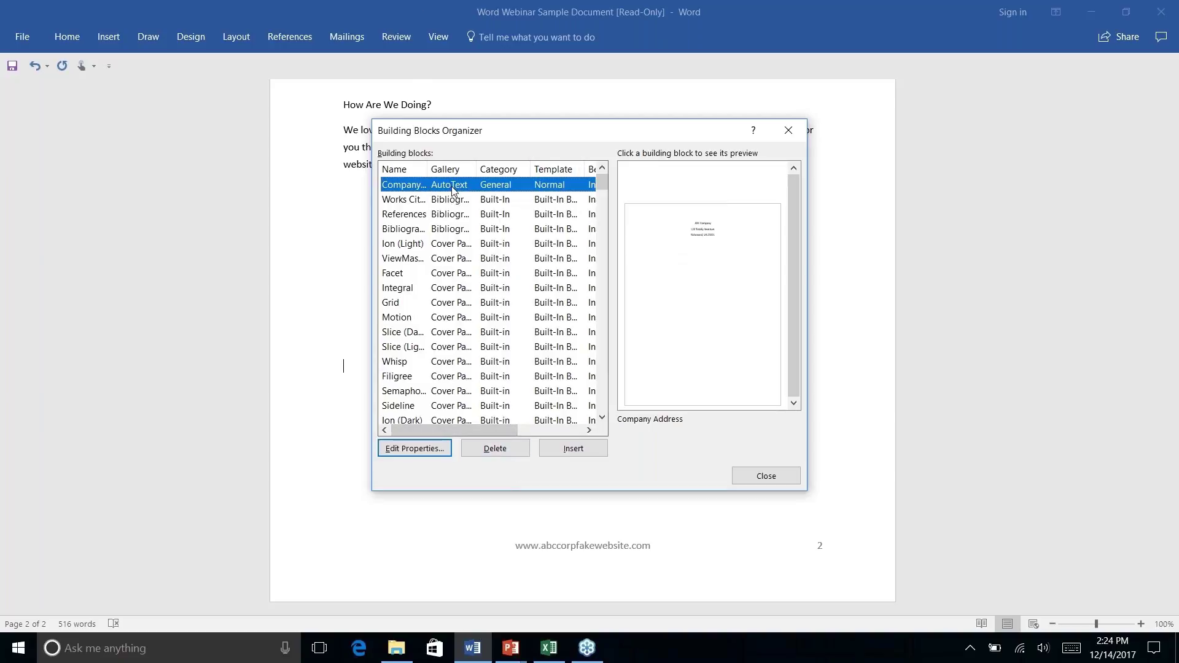
click(497, 450)
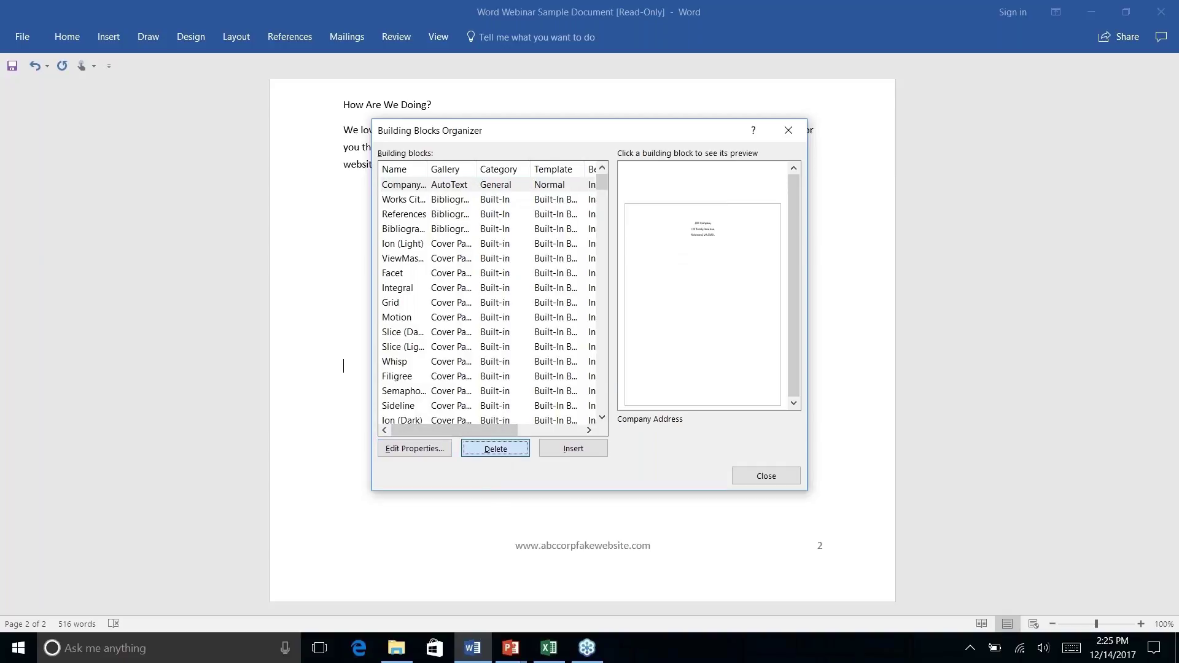
click(566, 367)
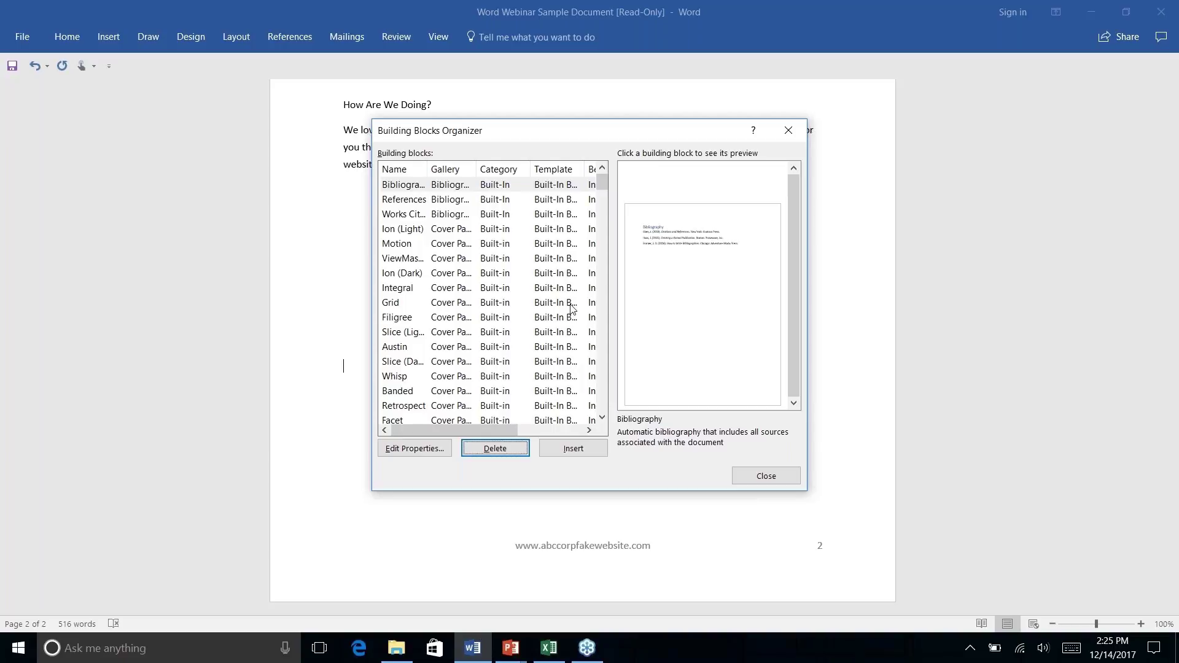
Step: Browse the columns and entries of the remaining building blocks, including headers and page numbers, and close the organizer
scroll(429, 256, right, 5)
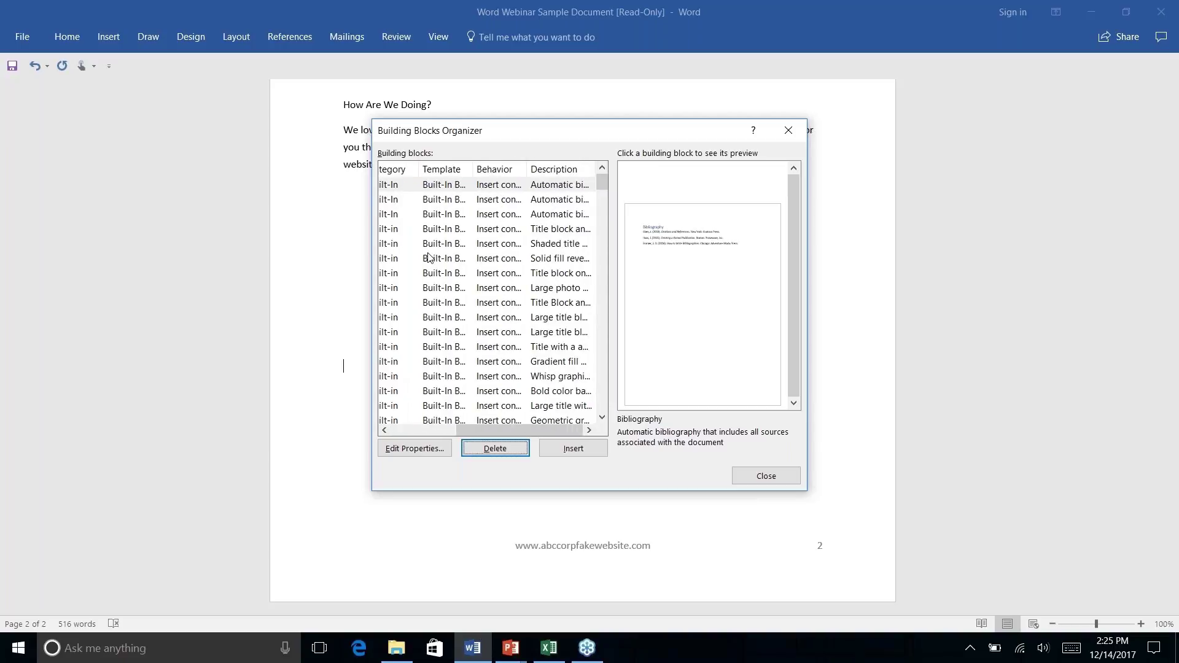
scroll(429, 257, left, 5)
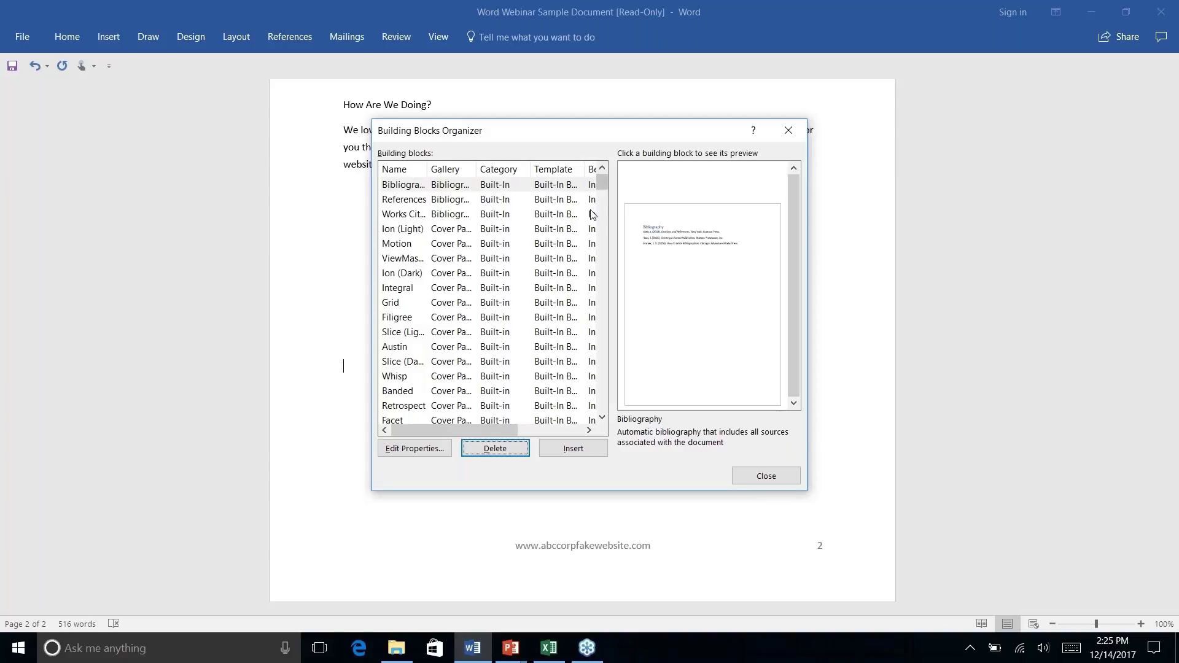
scroll(559, 278, down, 10)
scroll(559, 278, down, 12)
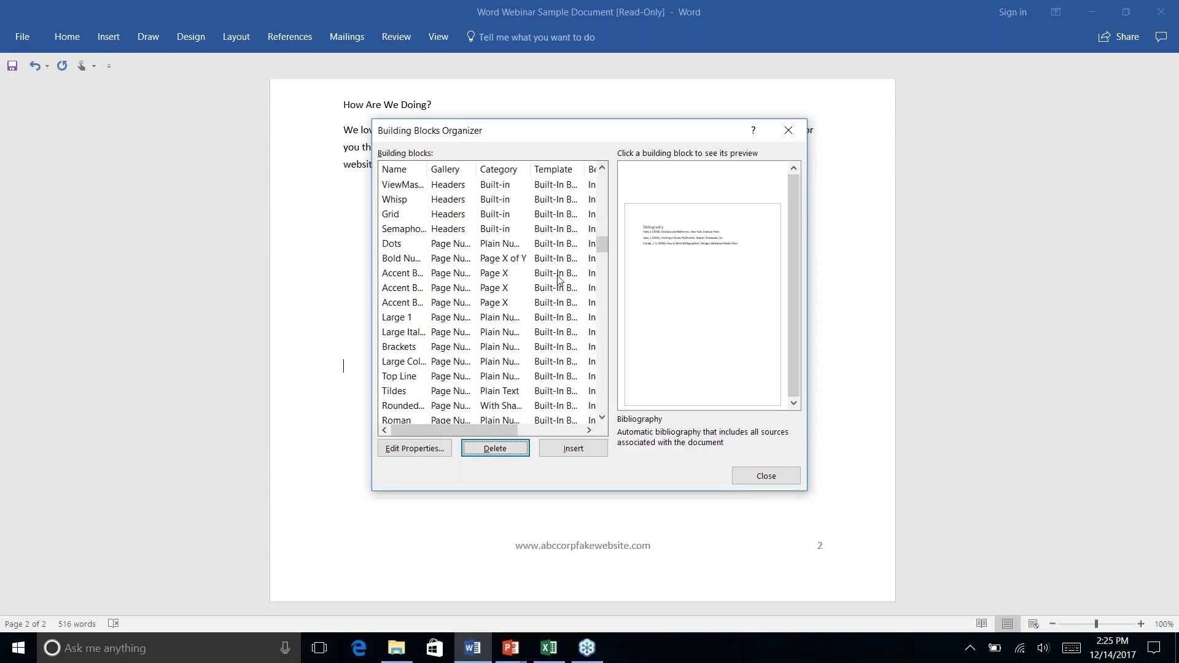
scroll(558, 278, down, 1)
scroll(559, 278, down, 2)
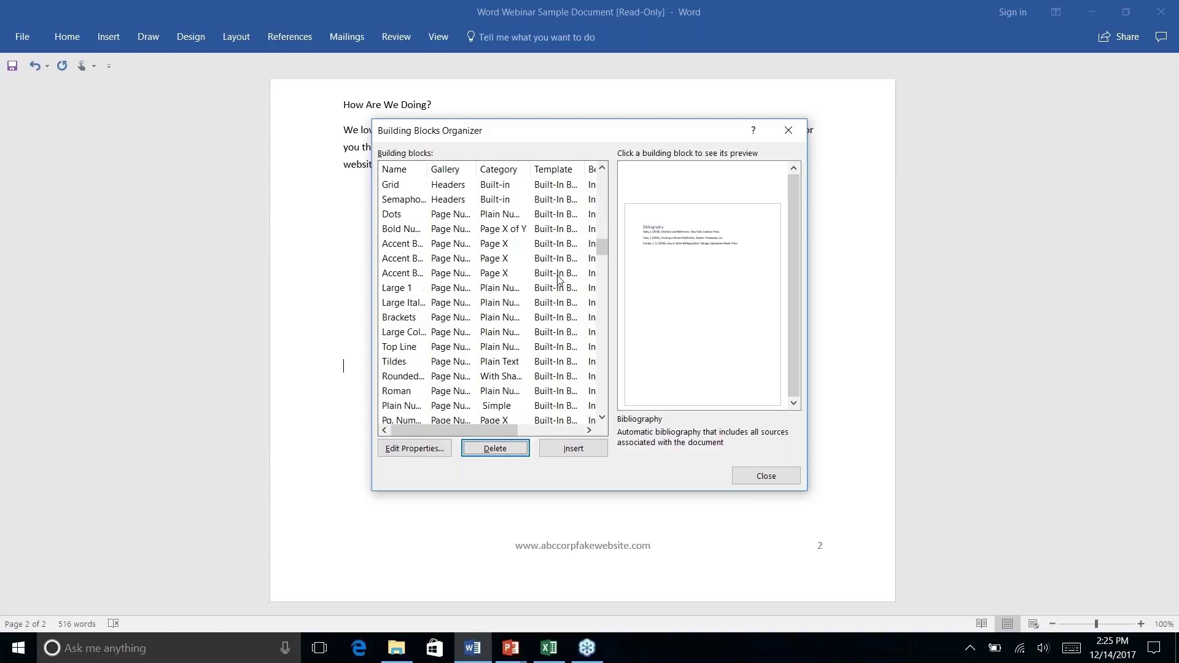
scroll(559, 278, down, 10)
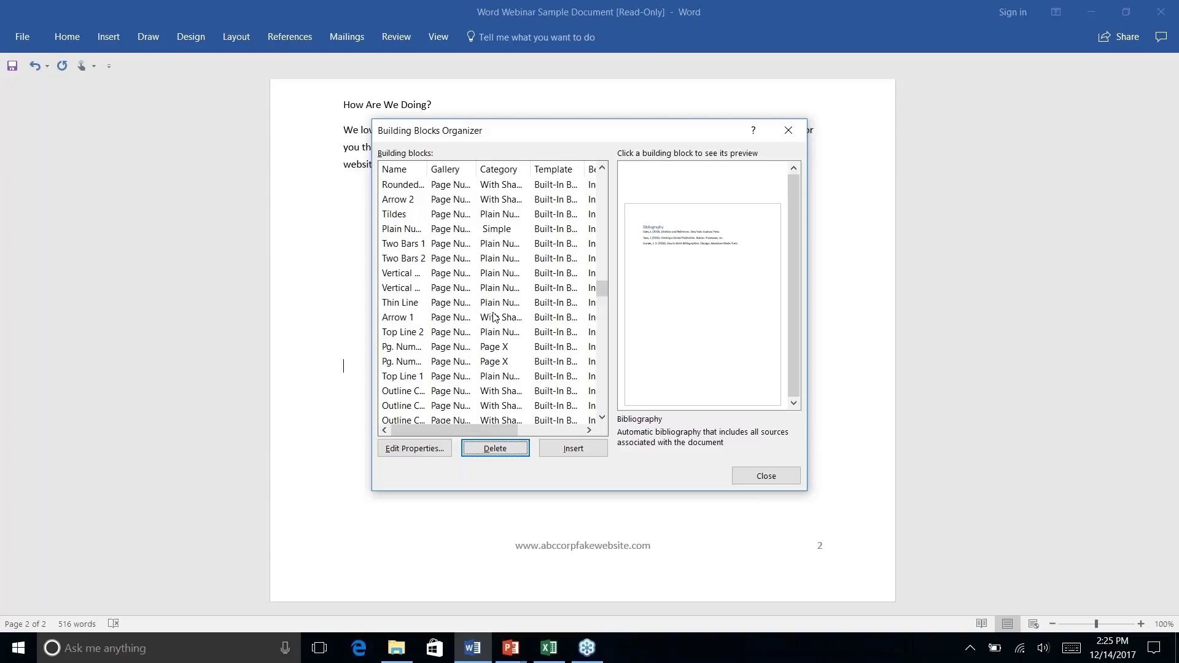
click(788, 133)
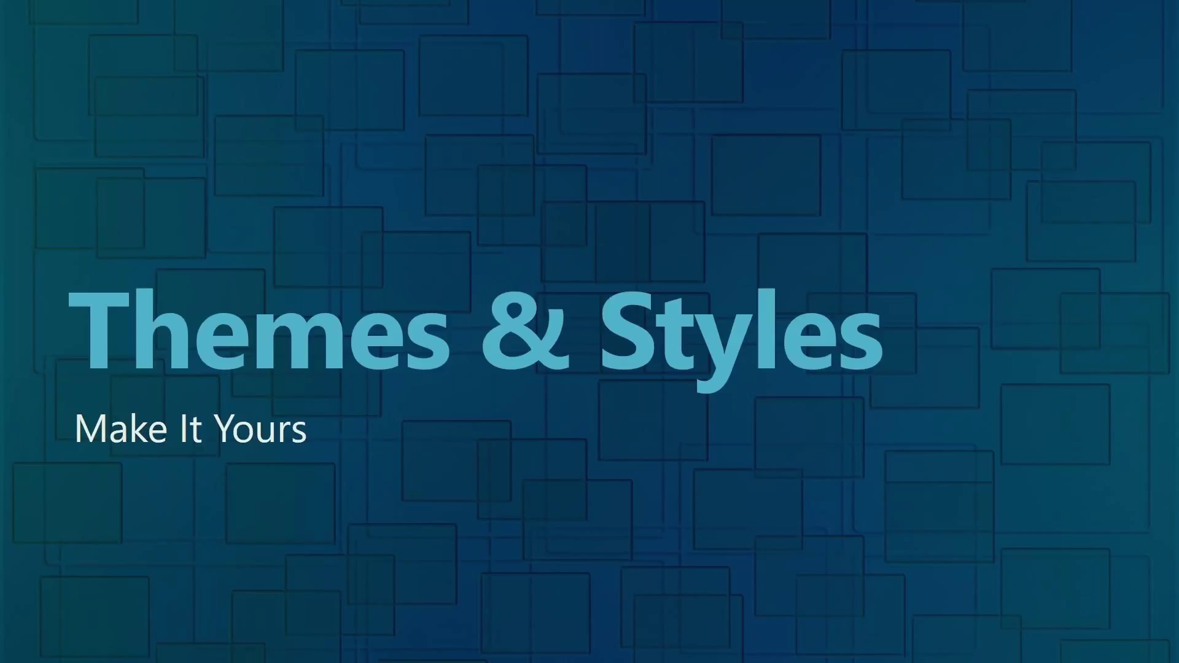
Step: Switch from the slideshow back to Word and apply the Wisp theme to the newsletter
key(alt+Tab)
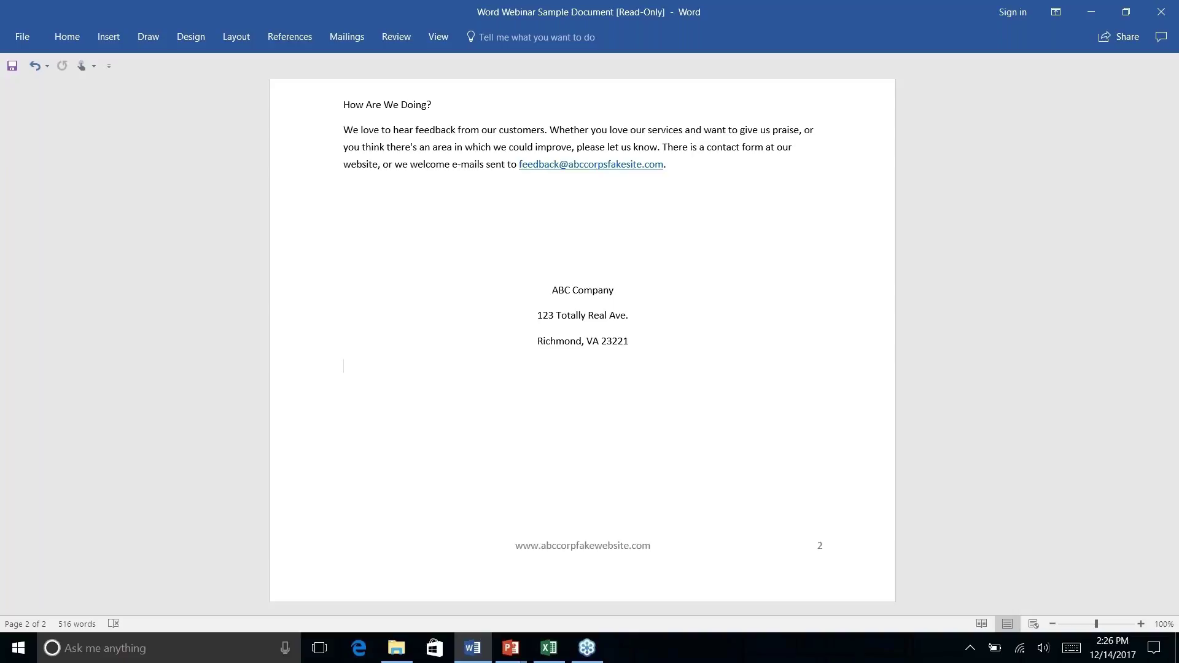
scroll(582, 344, up, 12)
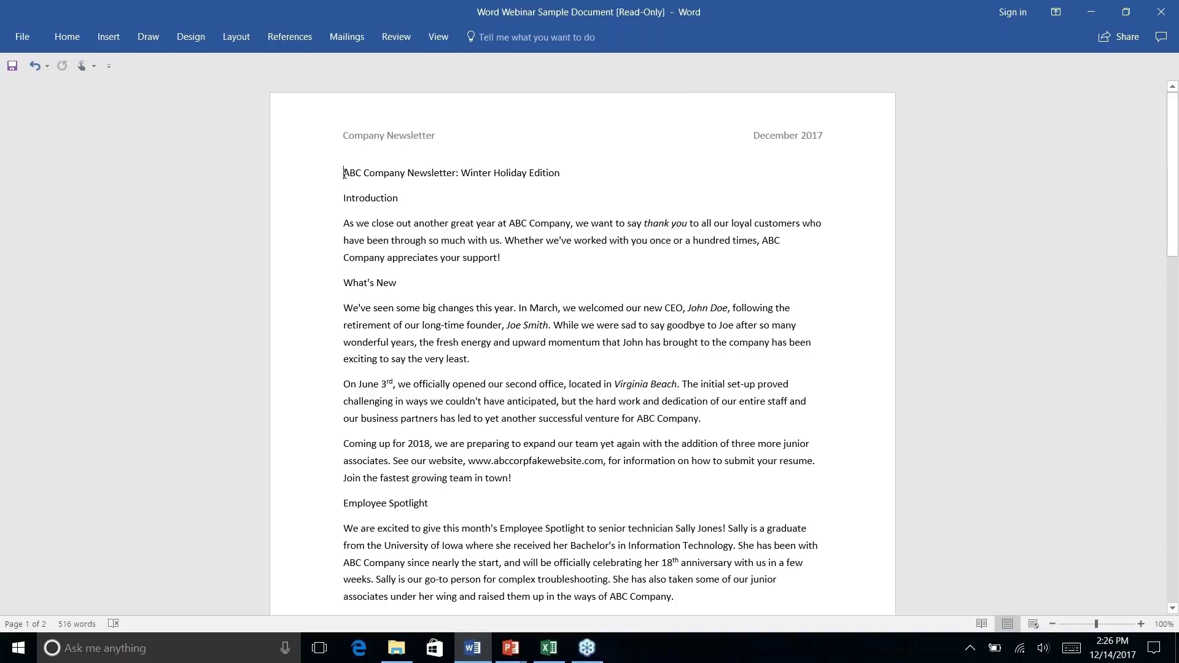
click(236, 37)
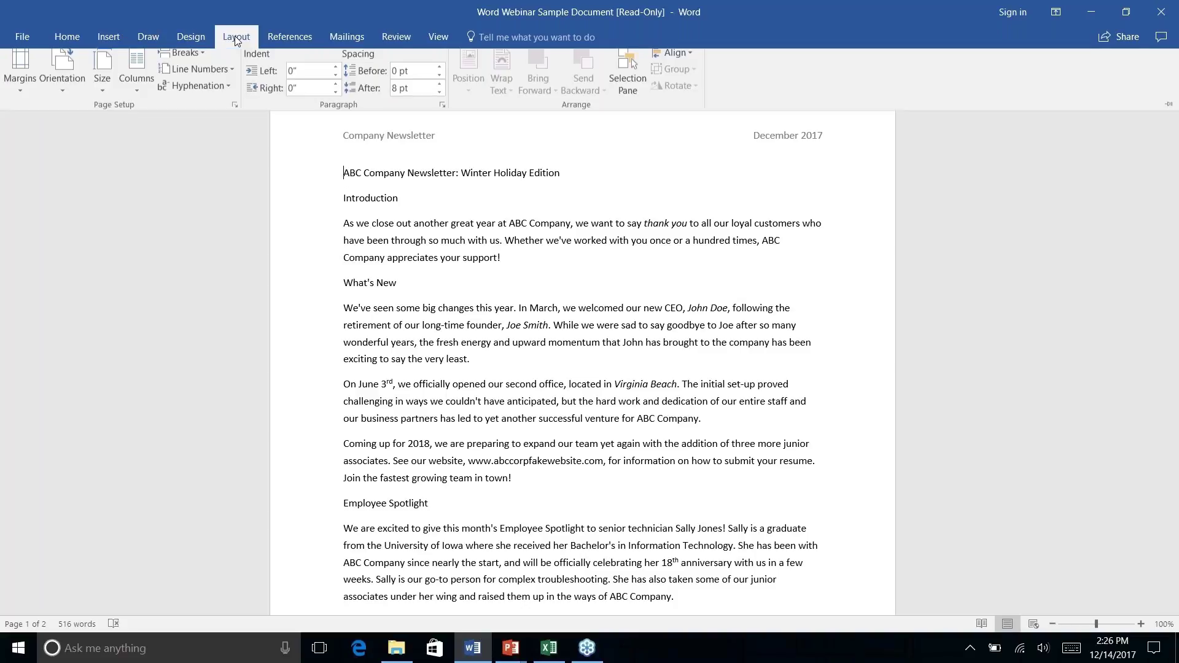
click(191, 37)
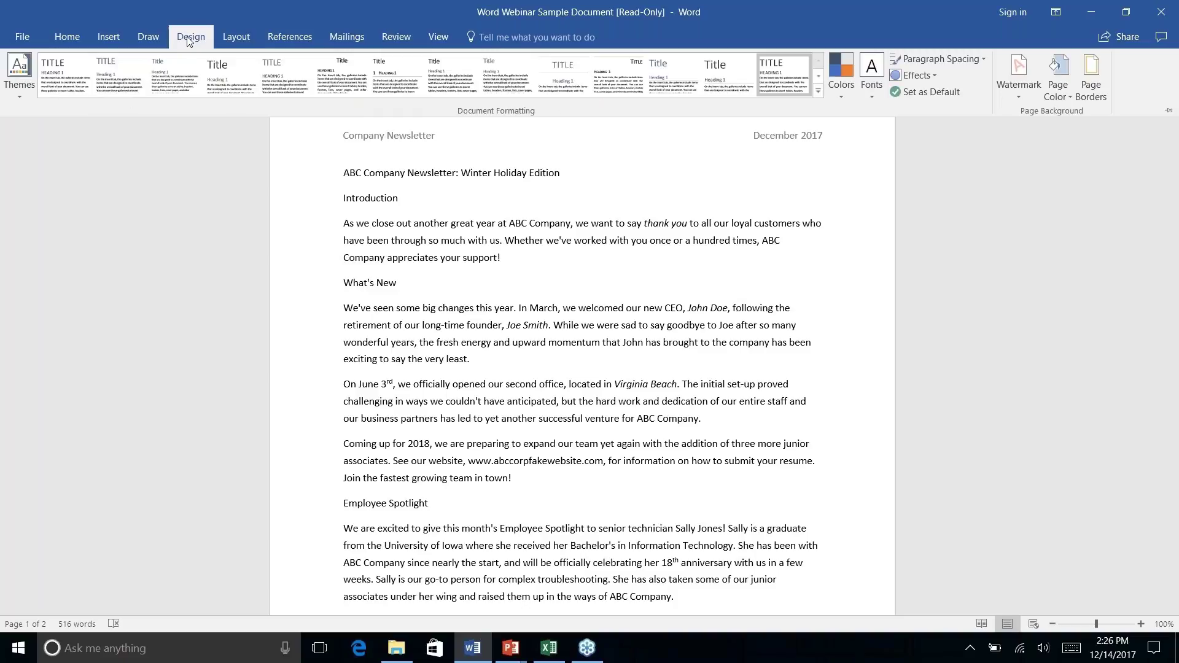
click(20, 80)
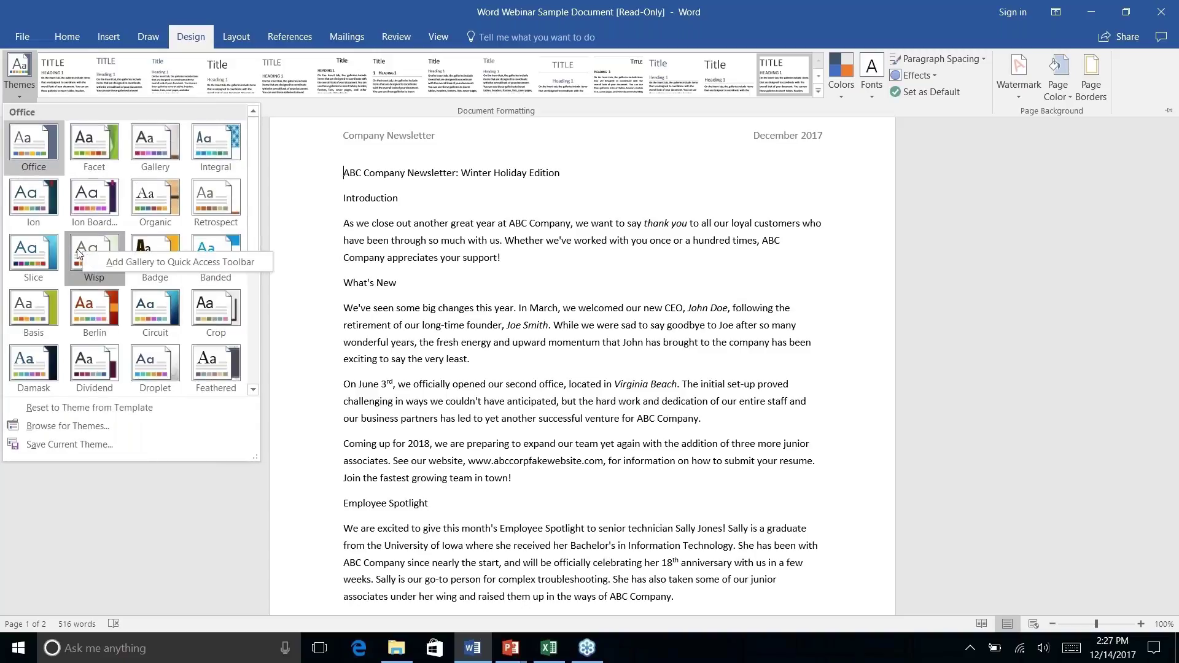
click(81, 258)
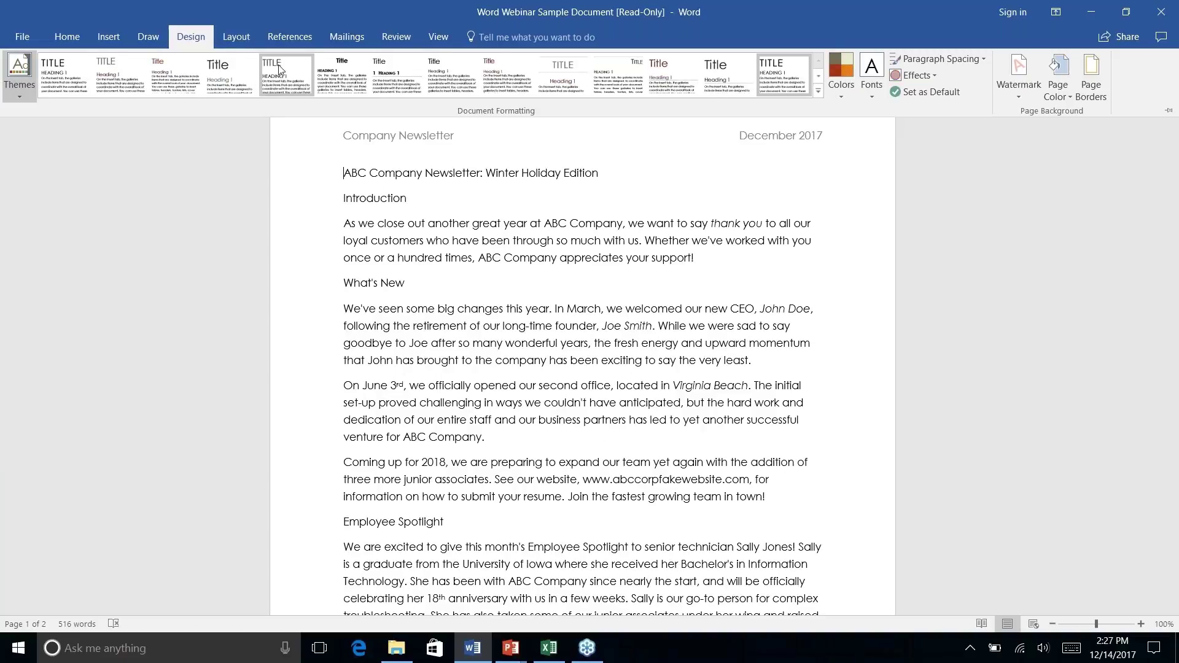
Step: Try a different style set on the newsletter and return to its original style set
click(239, 78)
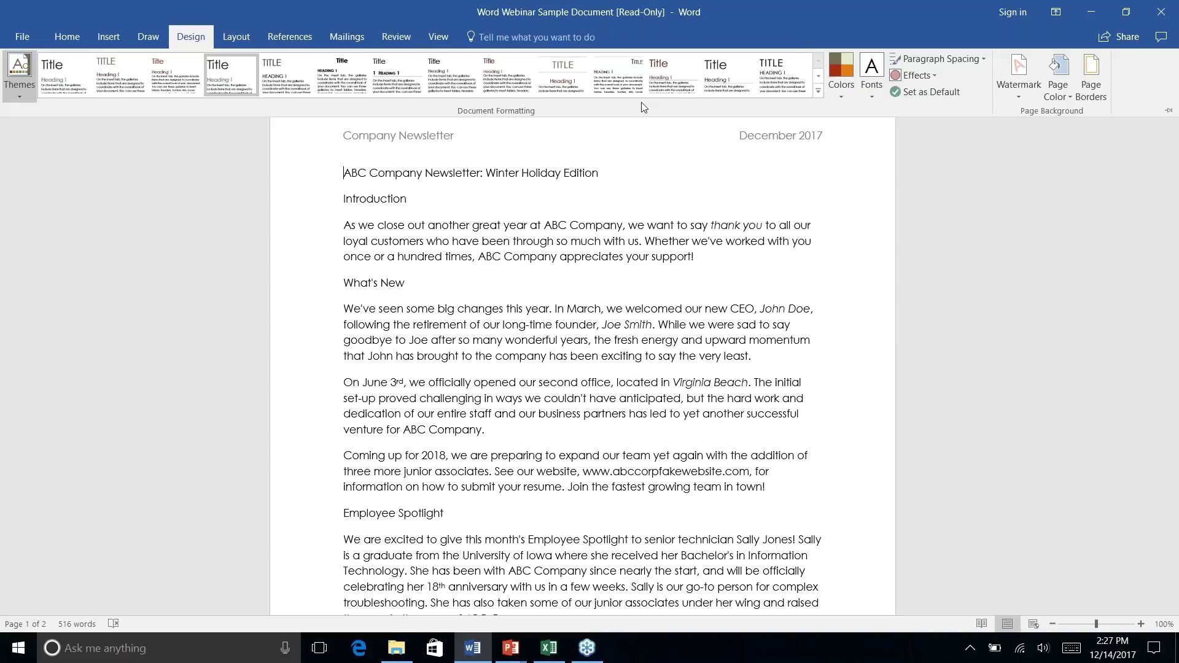
click(772, 83)
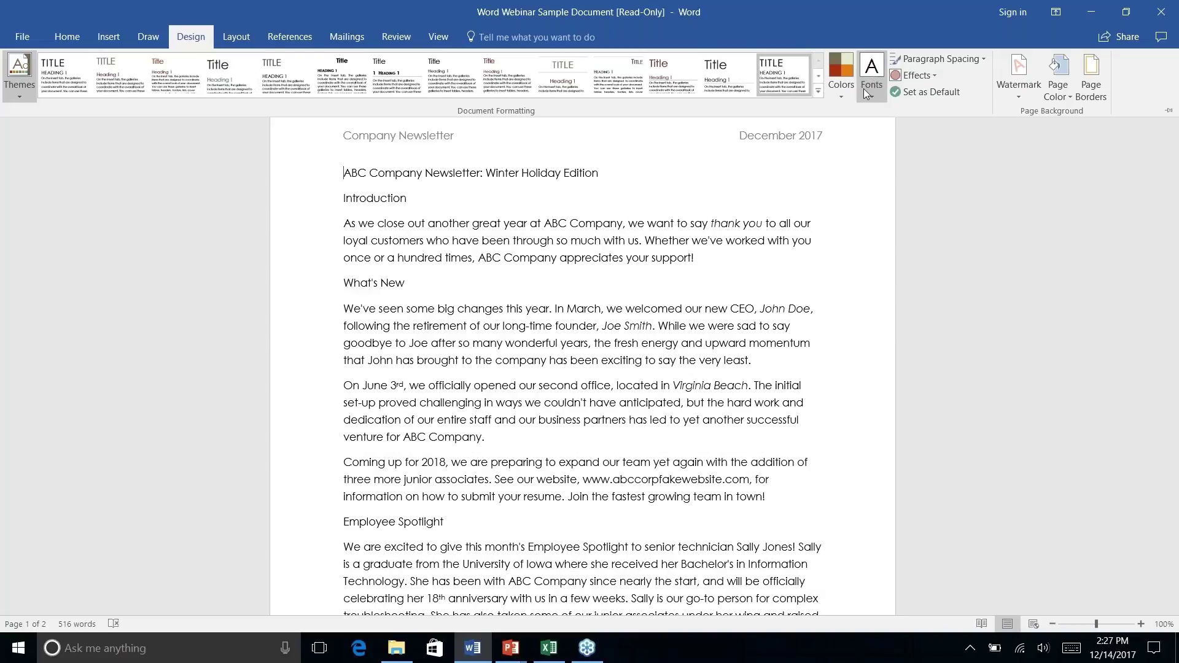
Step: Look through the available theme color sets and the custom theme colors settings, without saving a new set
click(838, 96)
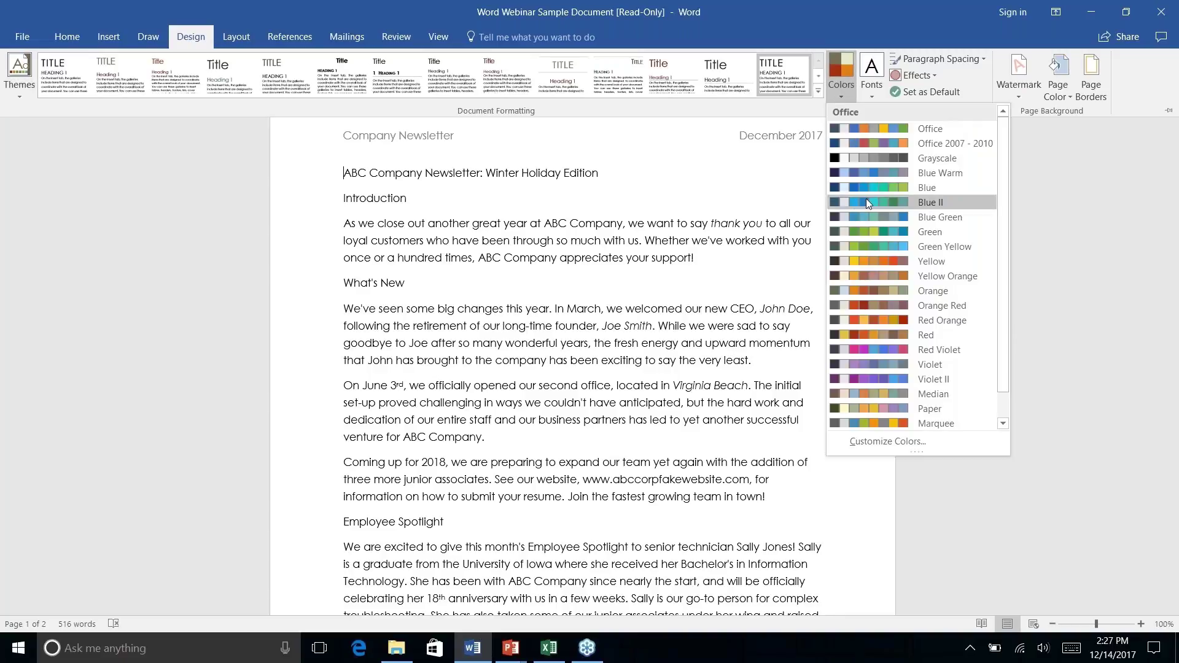
scroll(866, 205, down, 1)
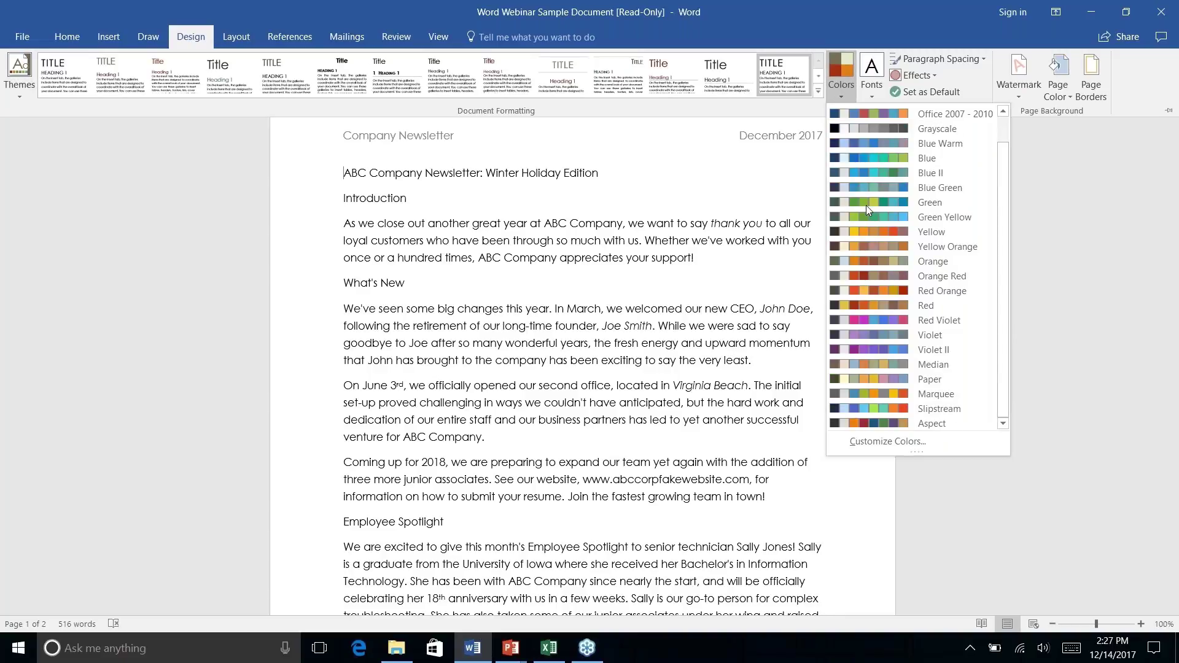
scroll(866, 205, up, 1)
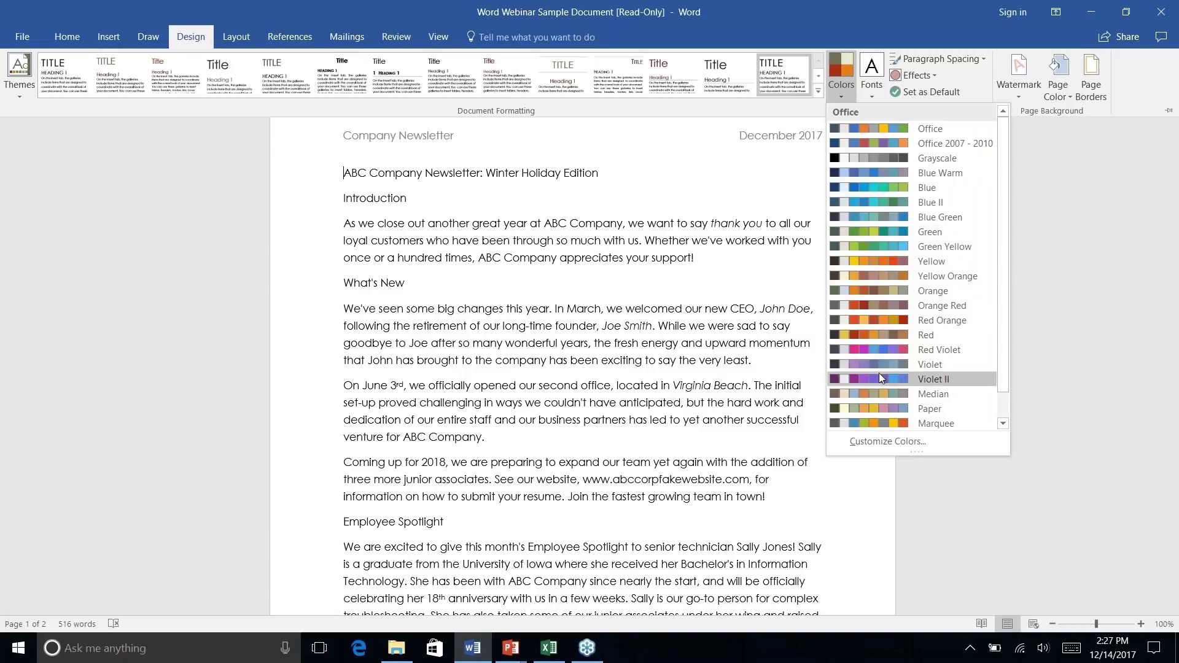
right_click(881, 446)
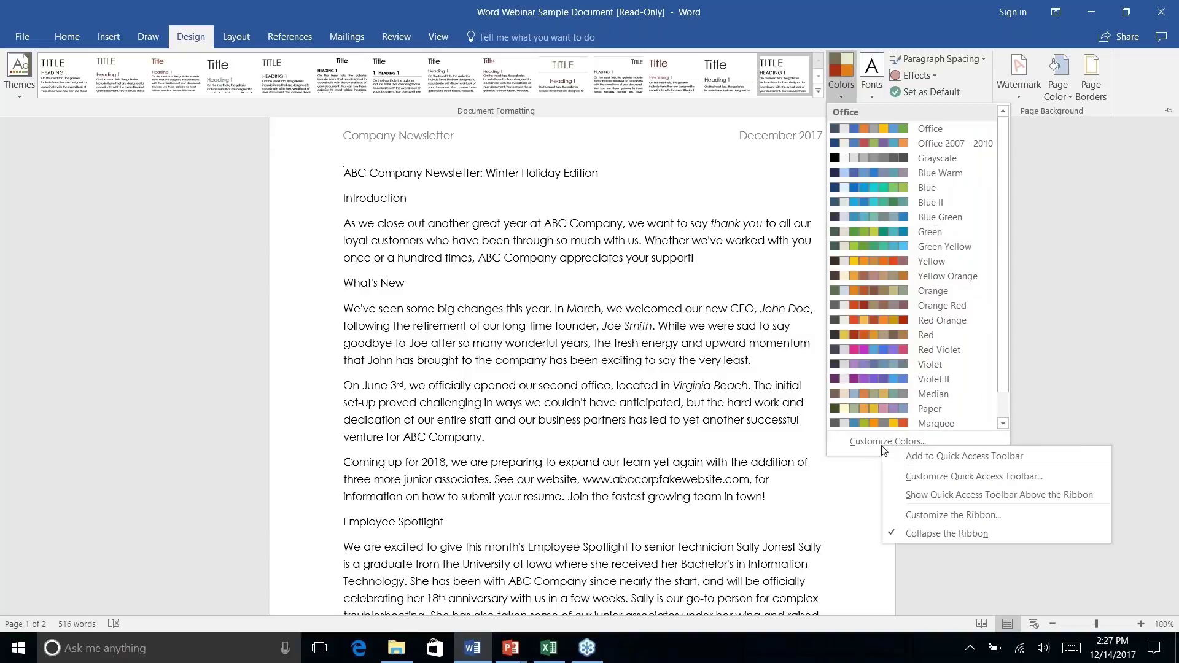
click(878, 442)
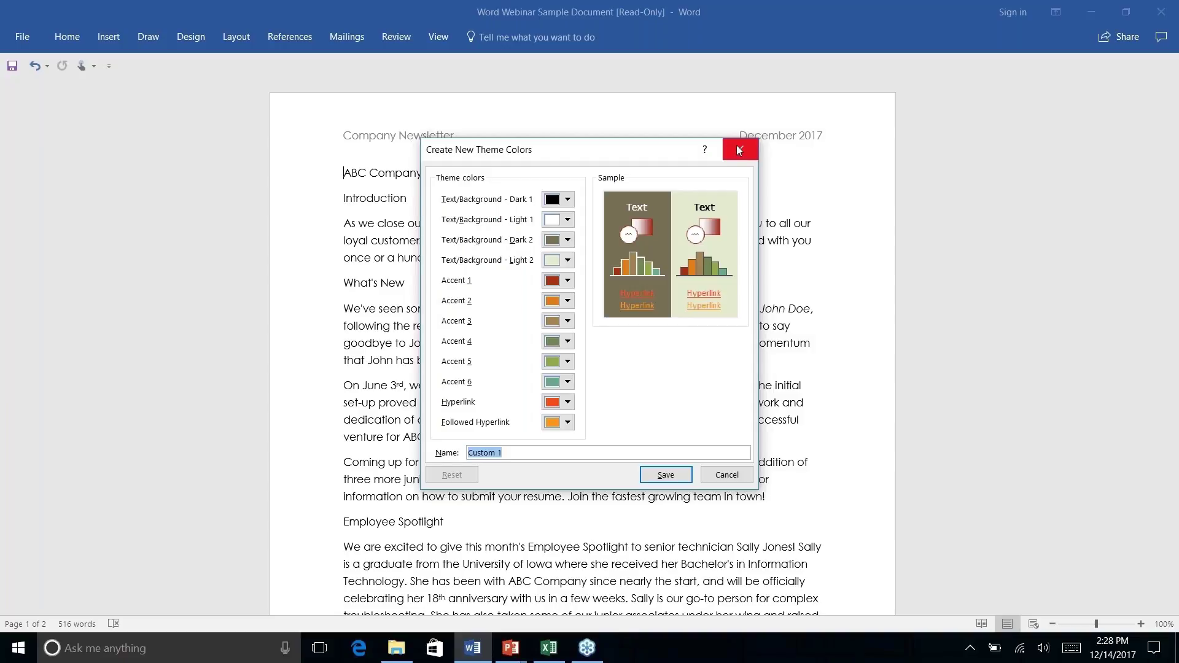
click(724, 478)
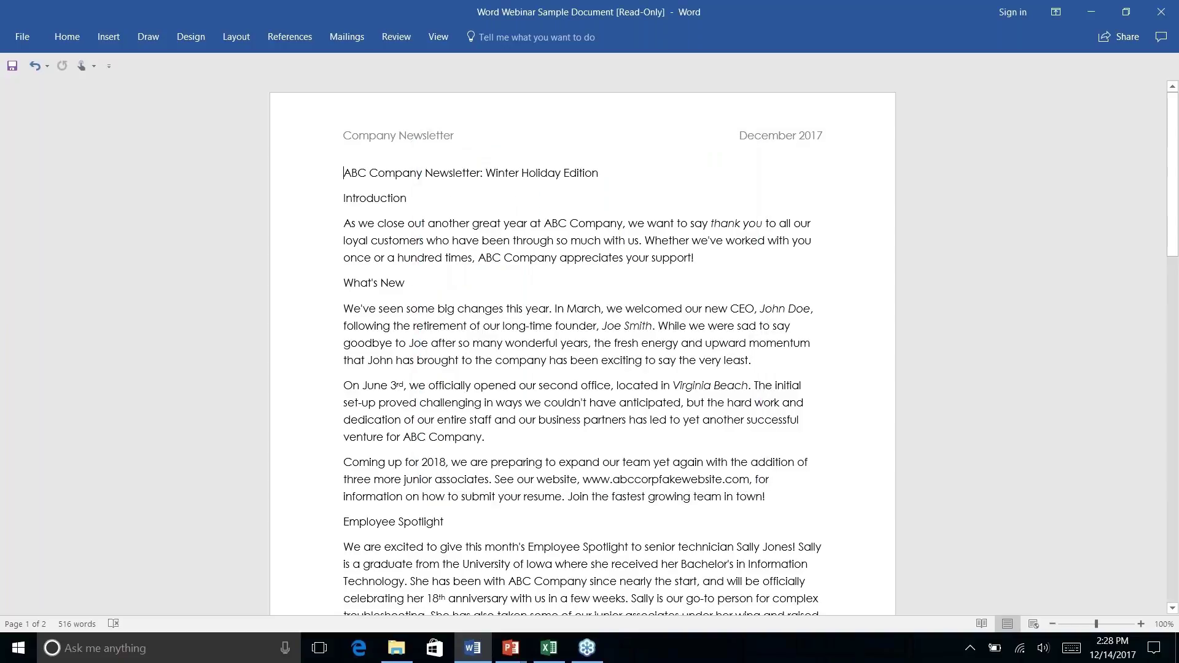
Step: Preview the built-in style sets and apply the Feathered theme to the newsletter
click(220, 38)
click(190, 37)
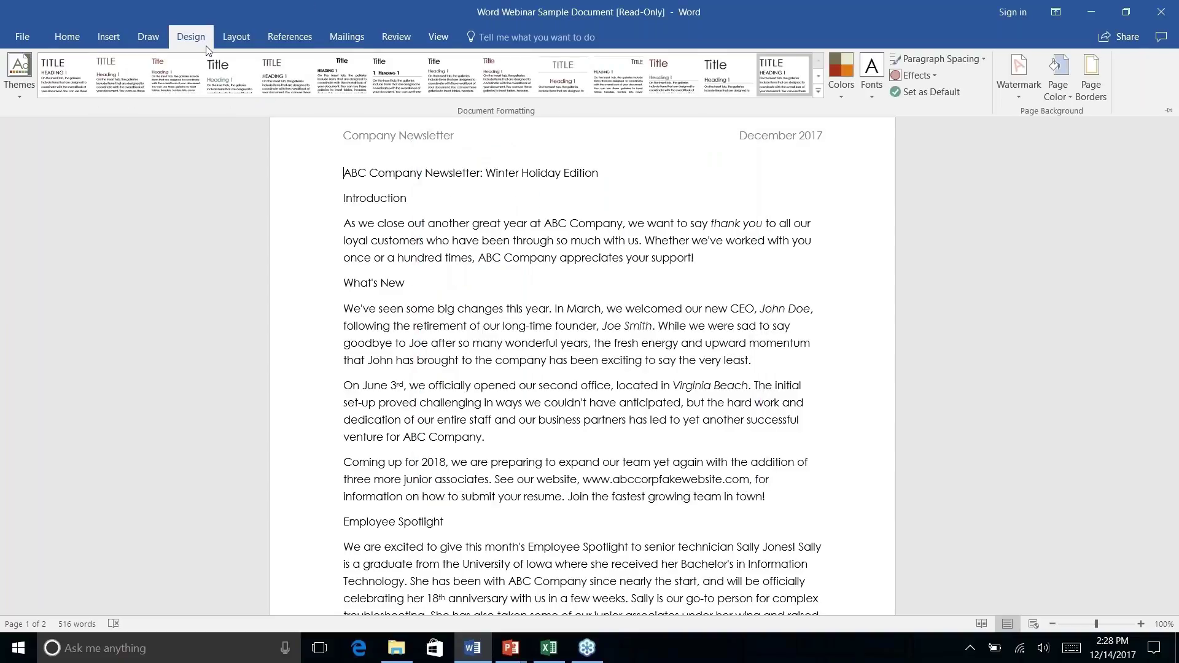
click(820, 96)
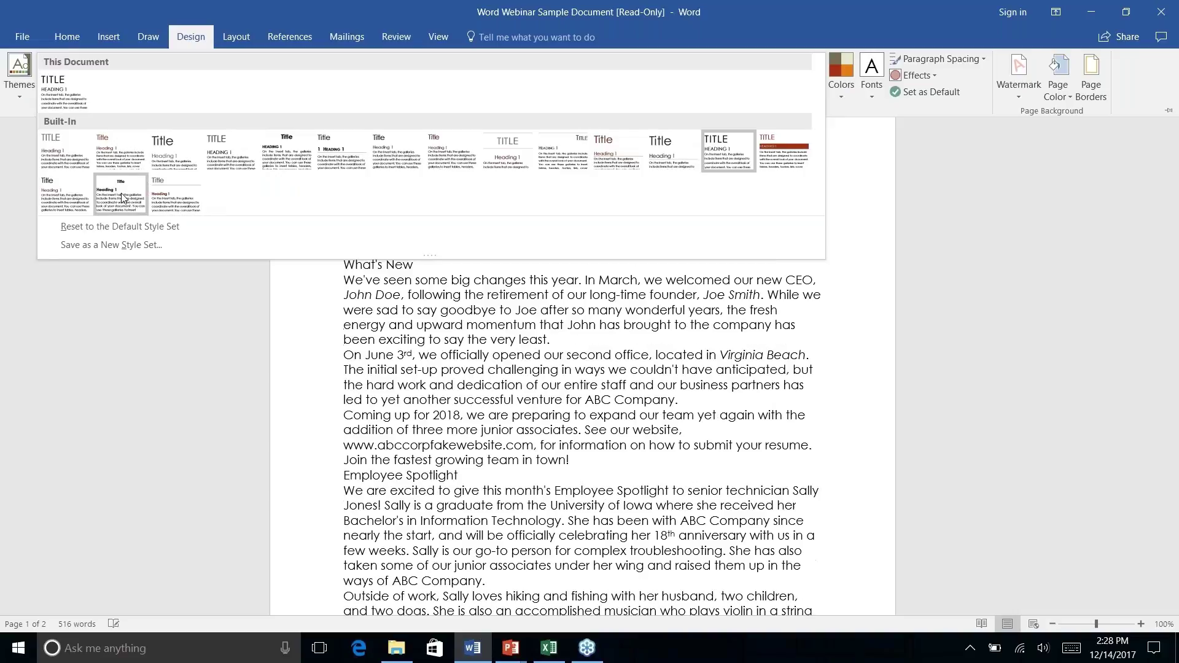
click(19, 89)
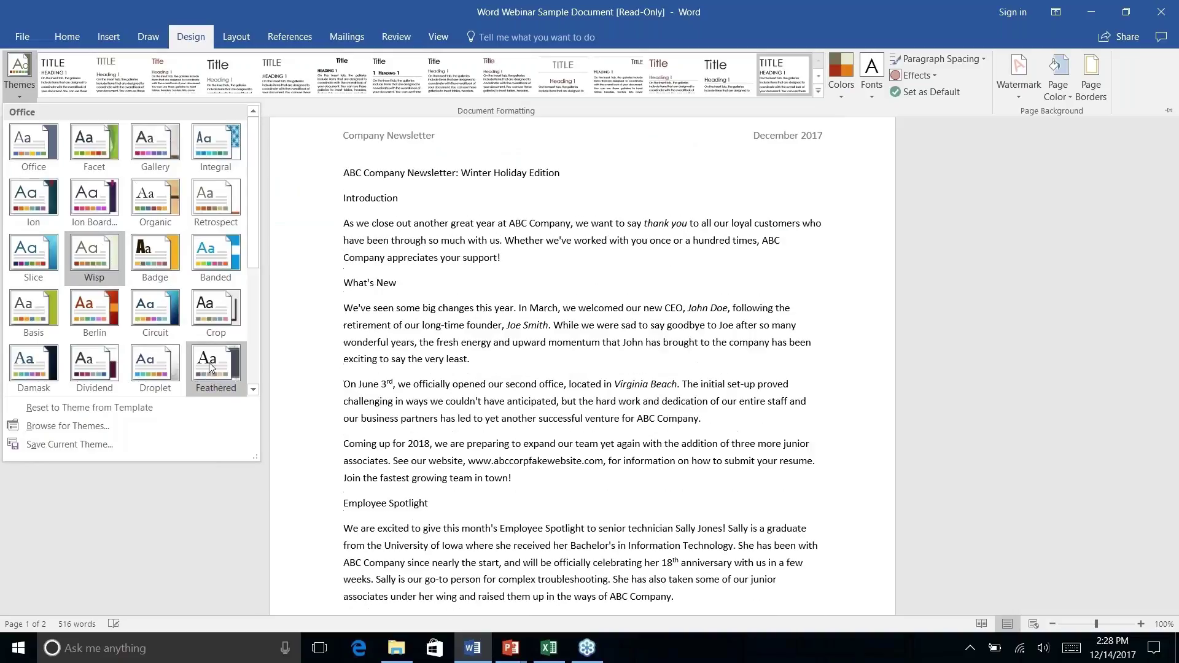
right_click(209, 367)
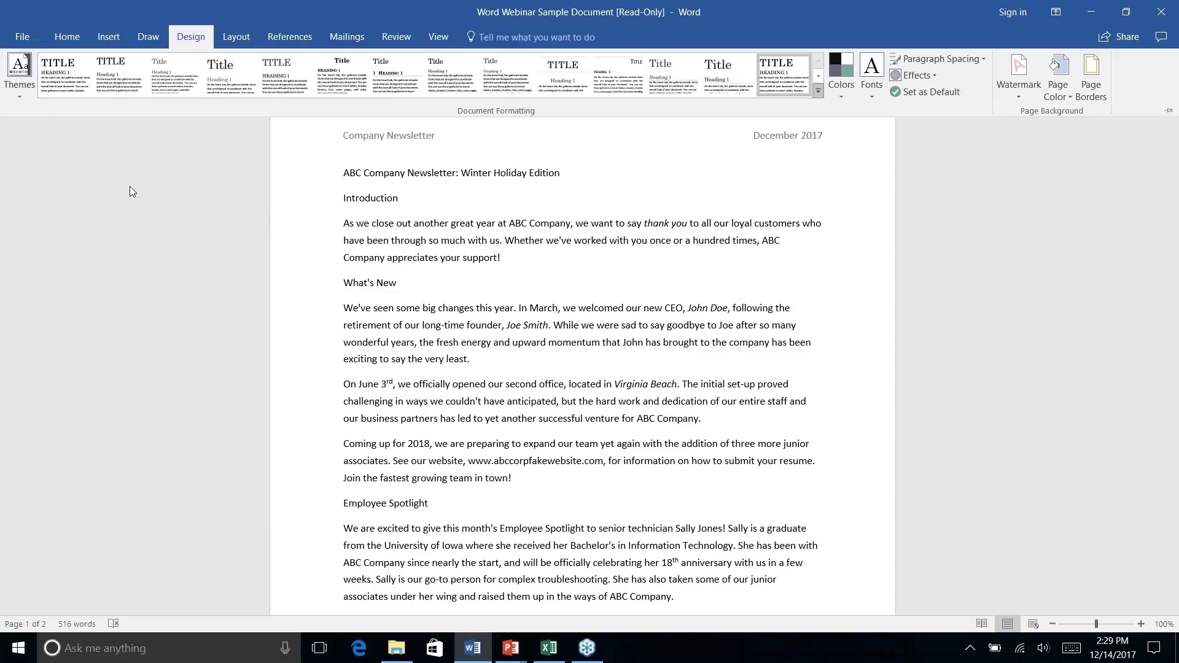
Step: Check the available text styles and skim the newsletter's first page from the beginning
click(113, 36)
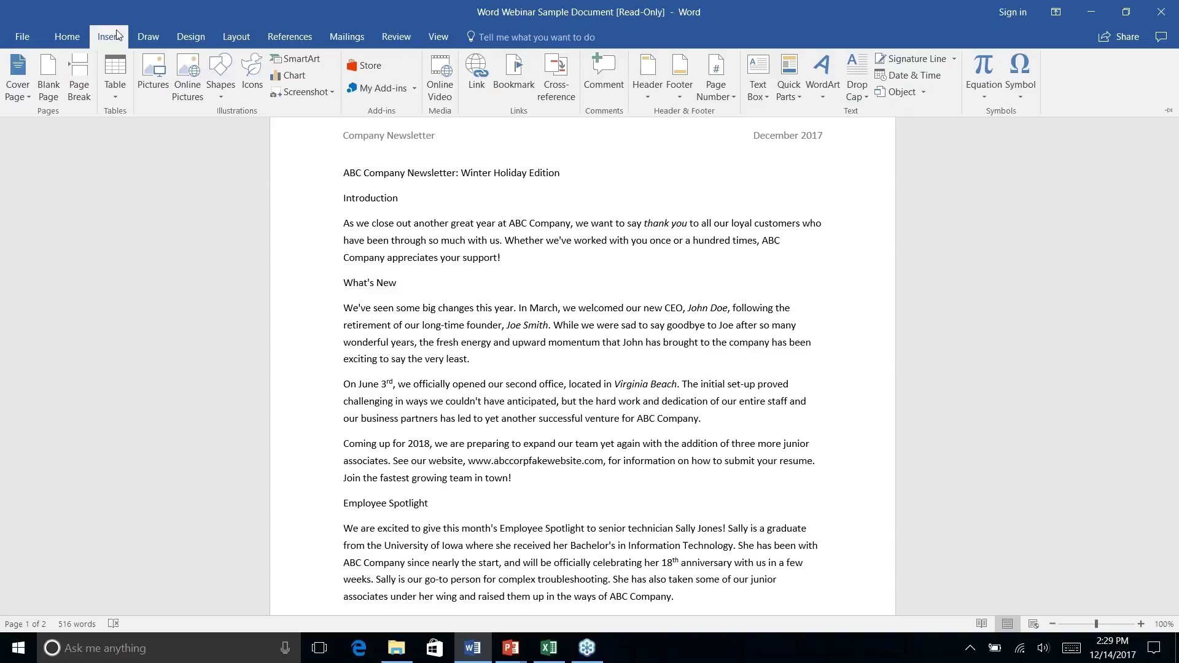
click(149, 36)
click(78, 36)
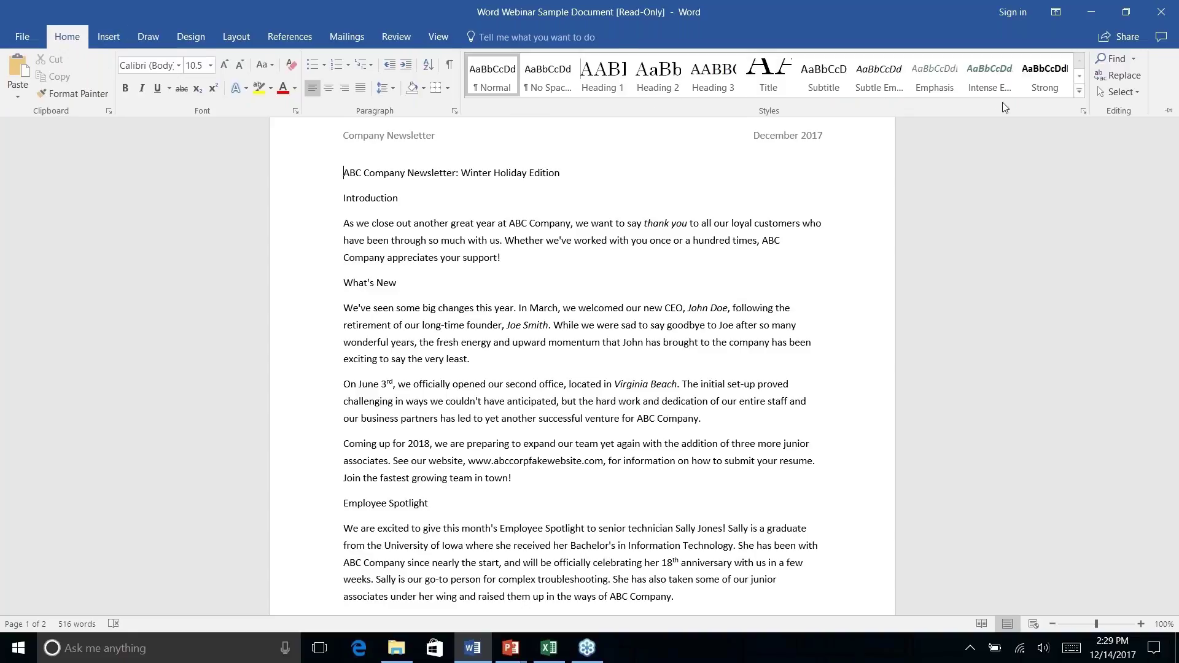
key(ctrl+F1)
scroll(682, 218, down, 7)
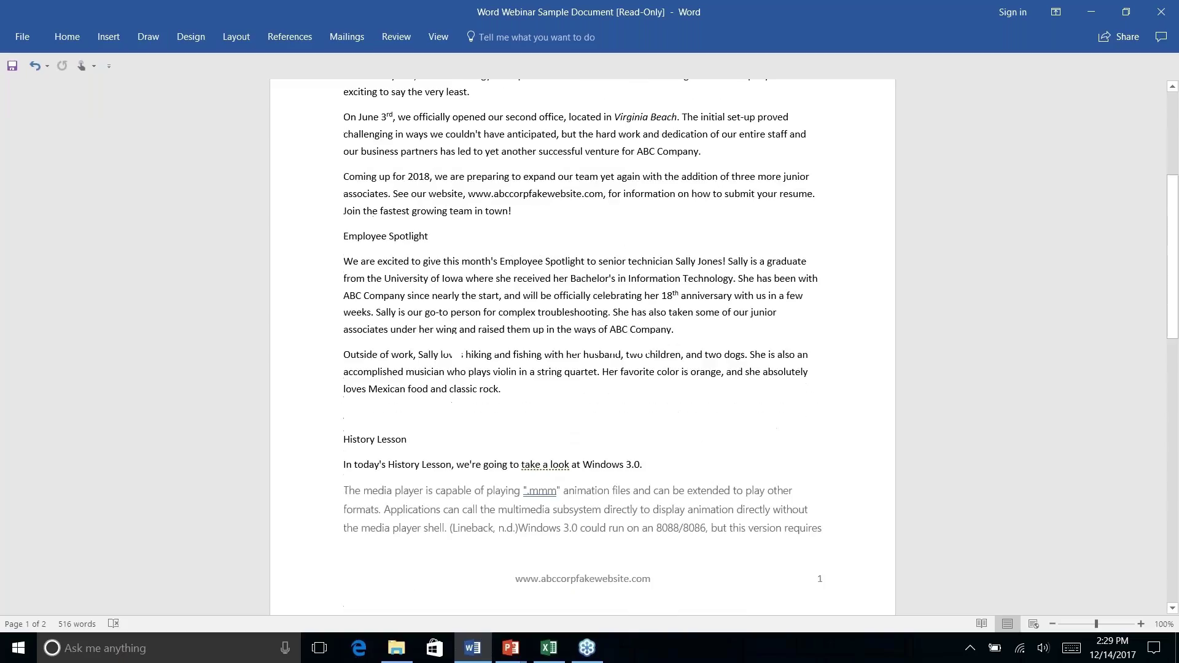
key(ctrl+Home)
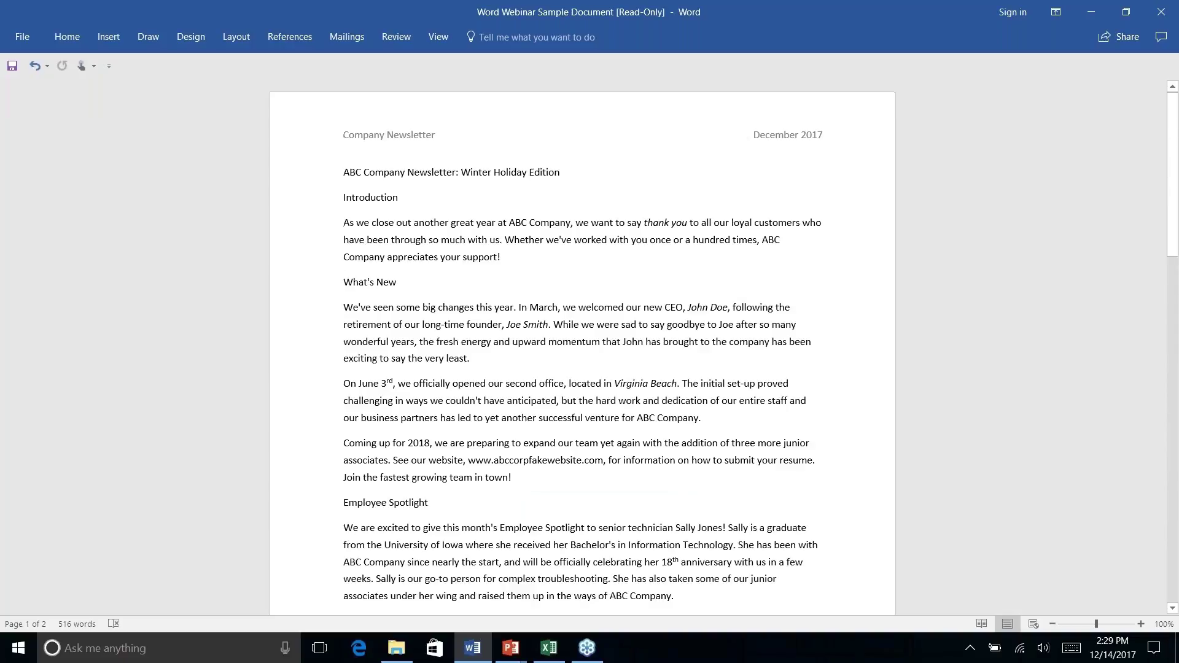
scroll(582, 344, down, 5)
scroll(582, 343, down, 3)
key(ctrl+Home)
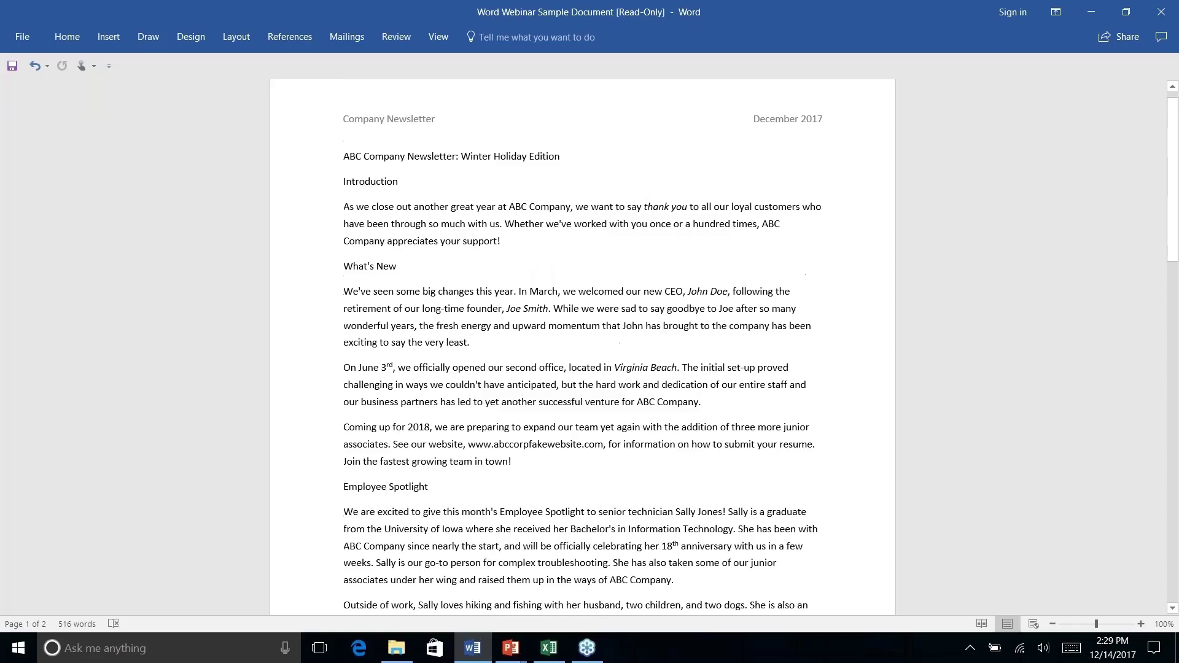
Step: Apply the Title style to the heading line "ABC Company Newsletter: Winter Holiday Edition"
click(73, 38)
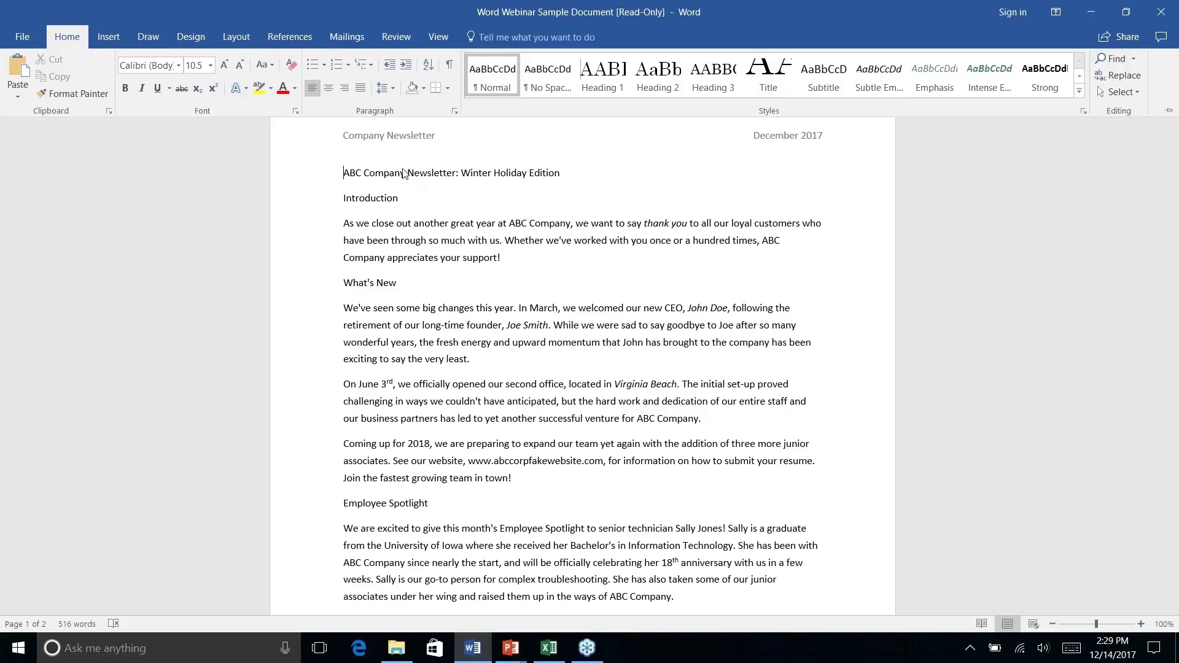
key(ctrl+F1)
triple_click(428, 172)
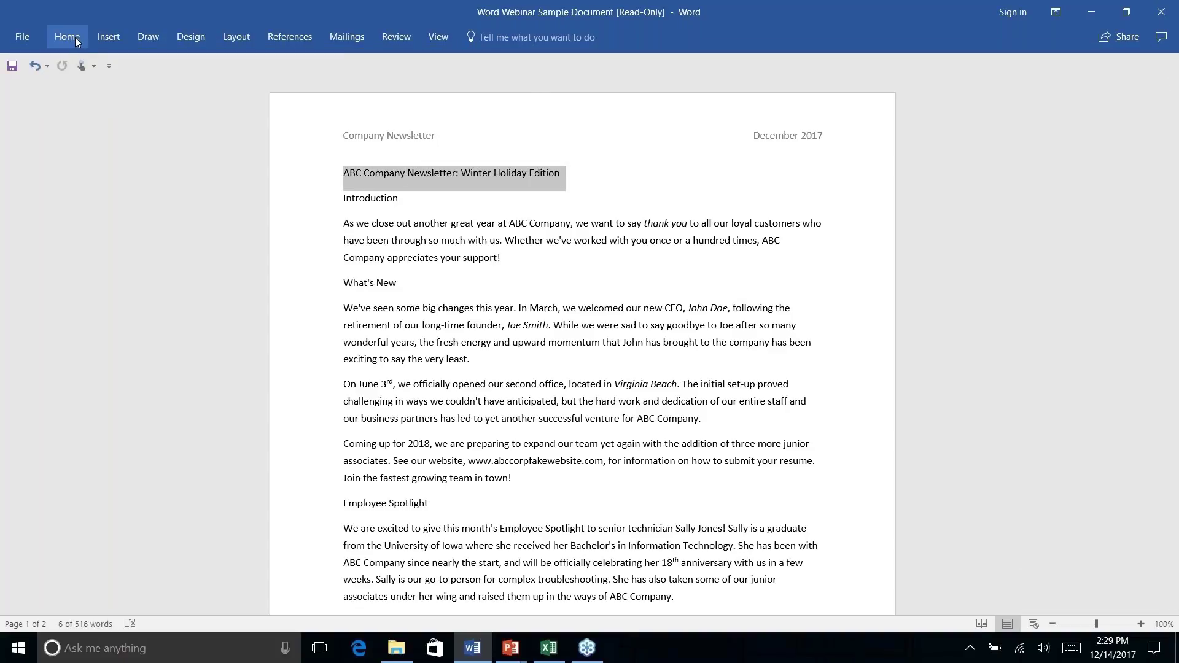
click(67, 37)
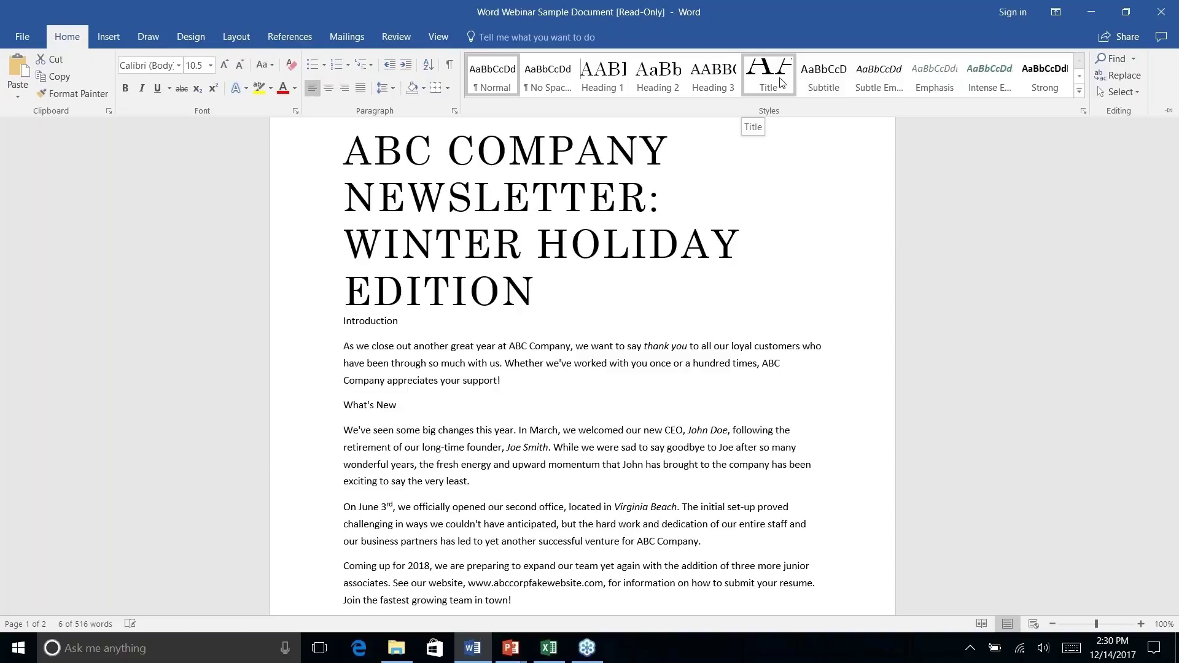
click(779, 81)
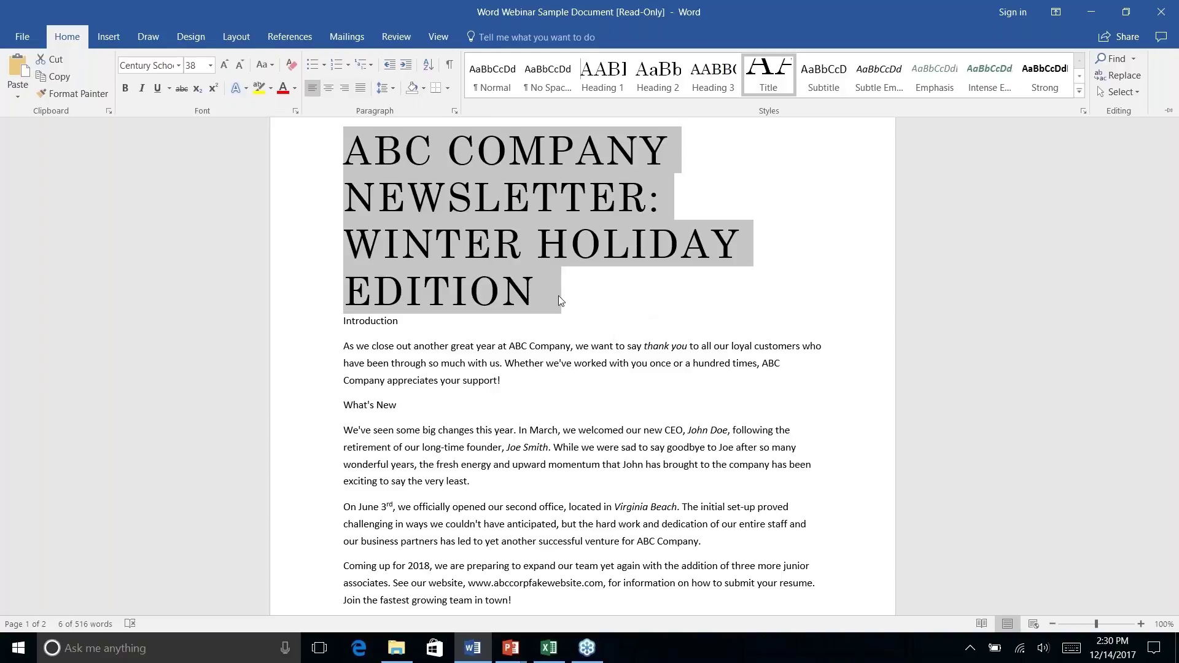
key(ctrl+F1)
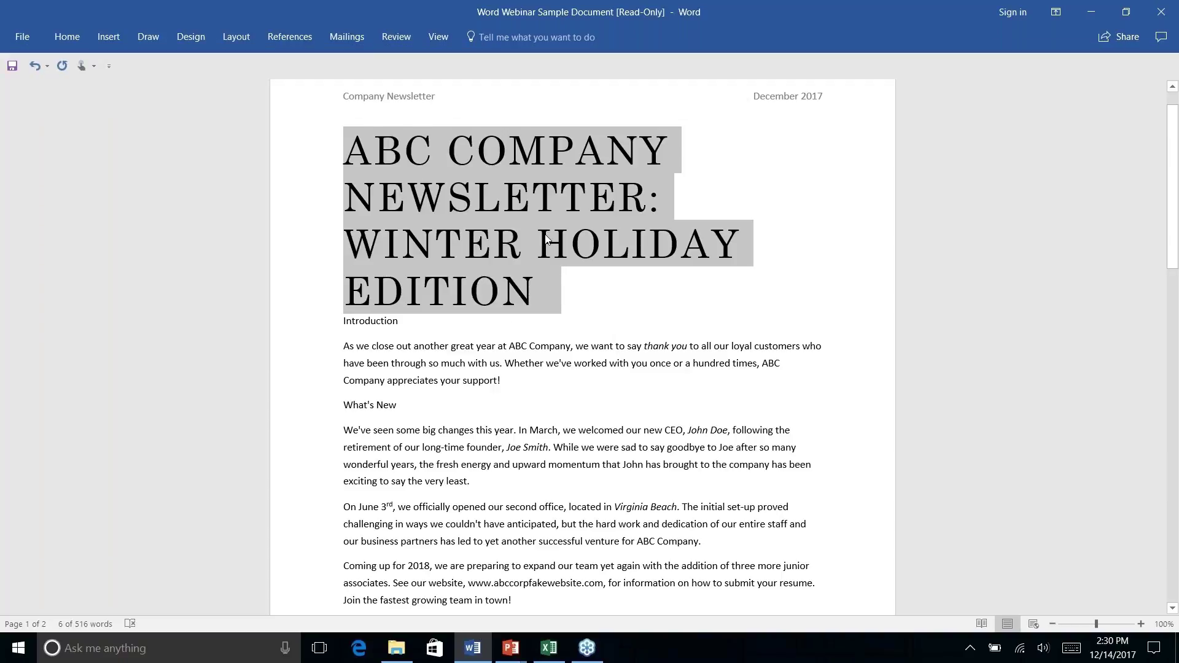
Step: Modify the Title style to a 20 pt font size and insert a line break before "Winter Holiday Edition" in the title
right_click(65, 35)
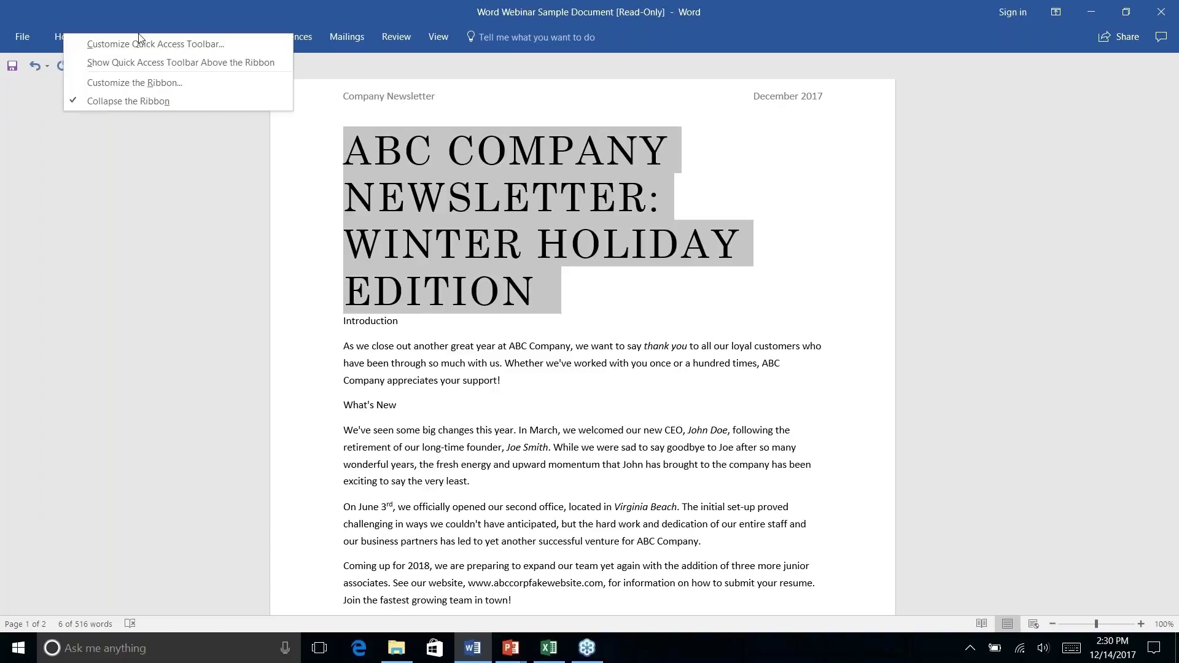
key(Escape)
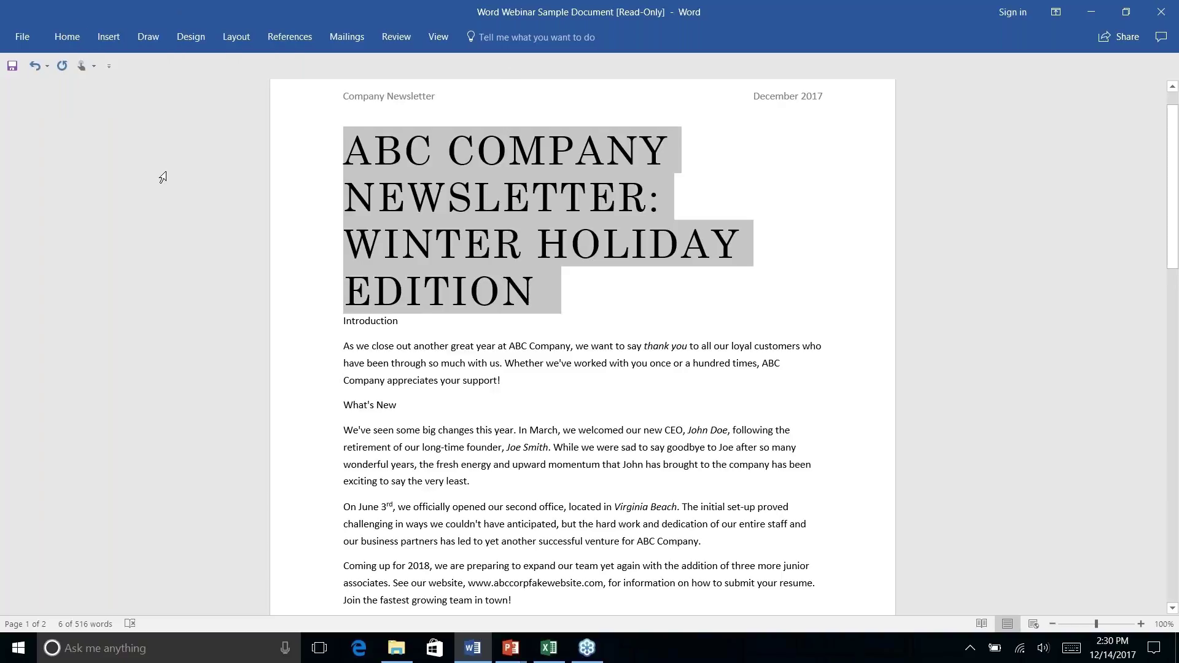
click(68, 37)
right_click(775, 72)
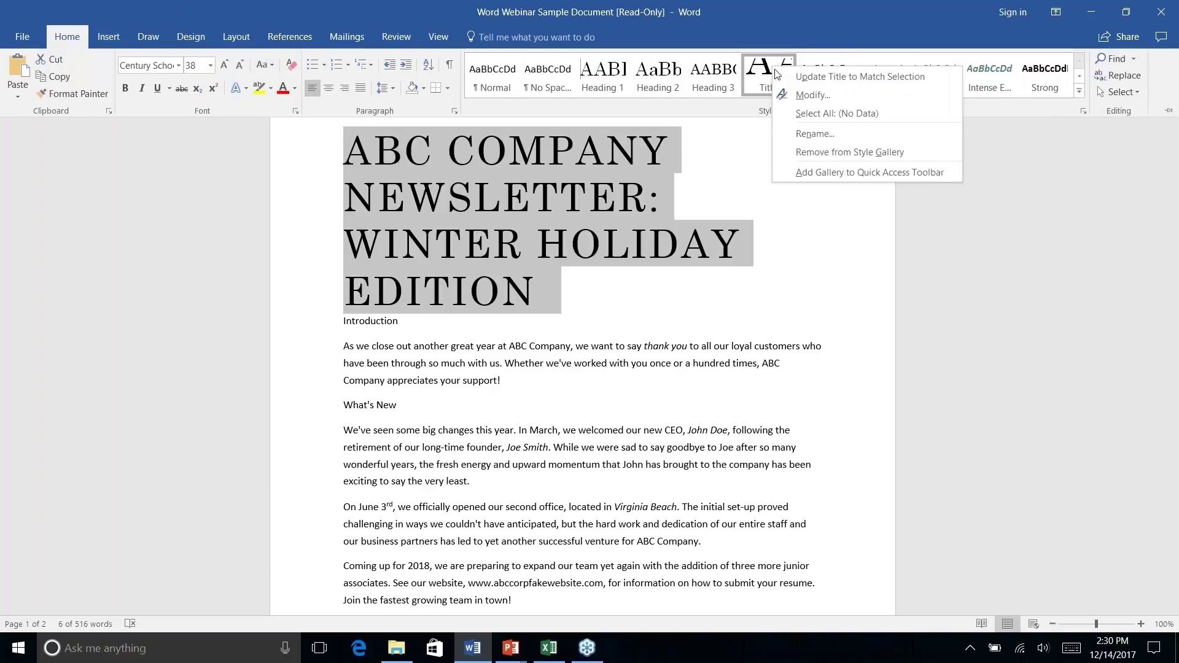
click(806, 94)
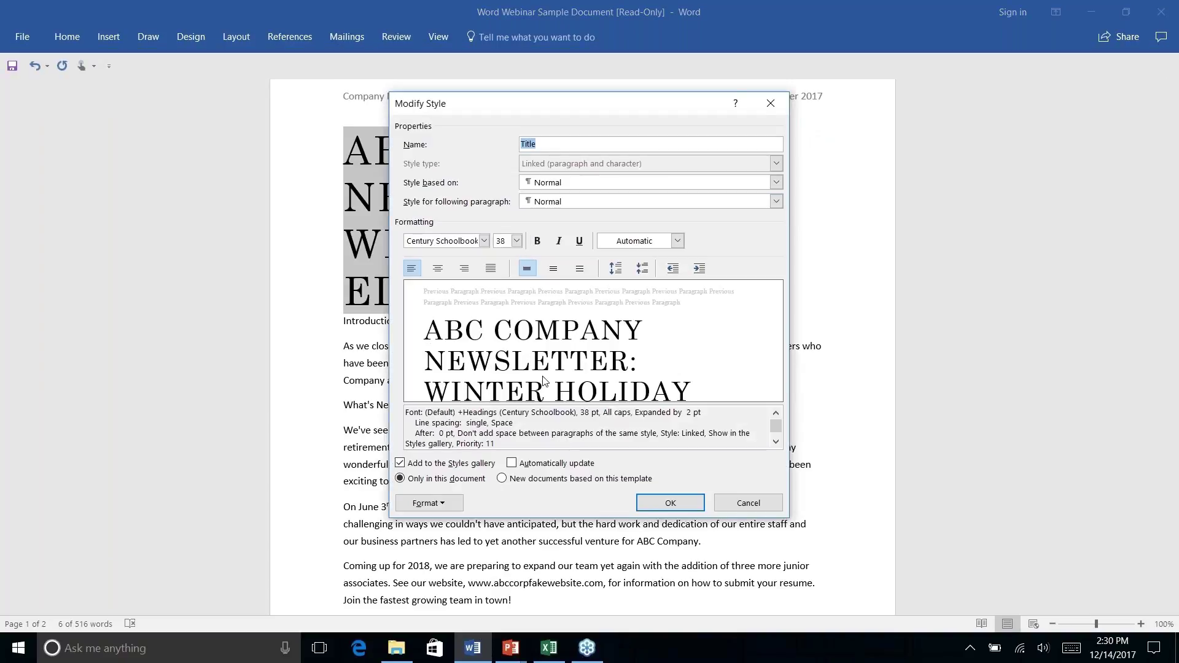
click(517, 241)
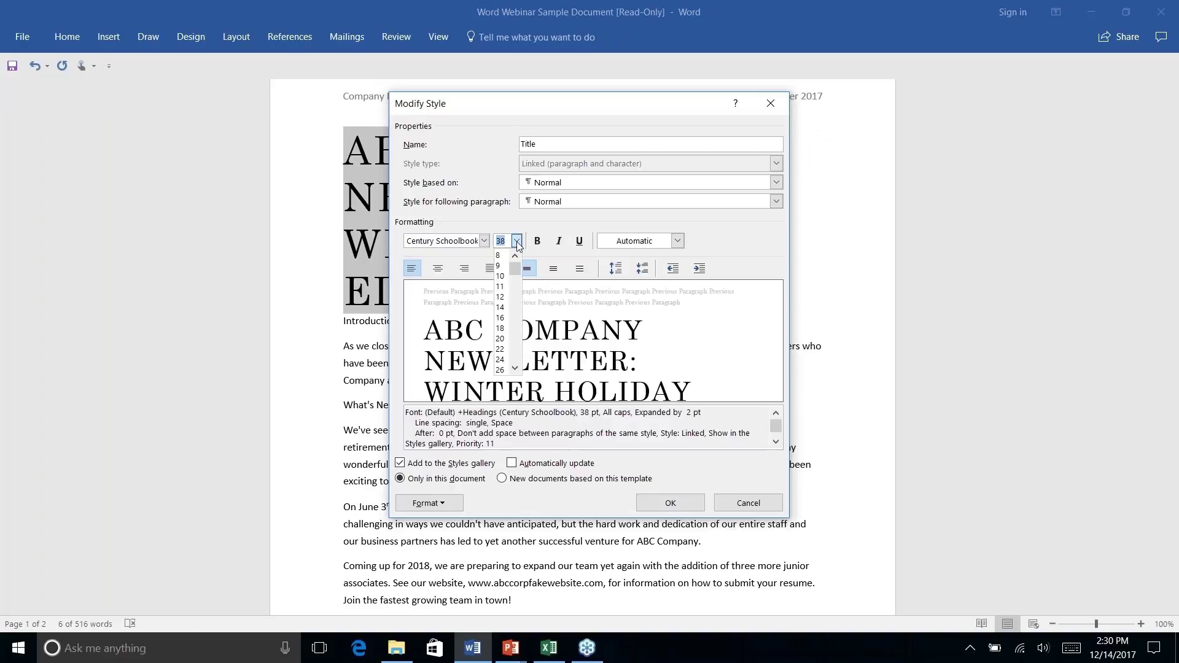
click(501, 318)
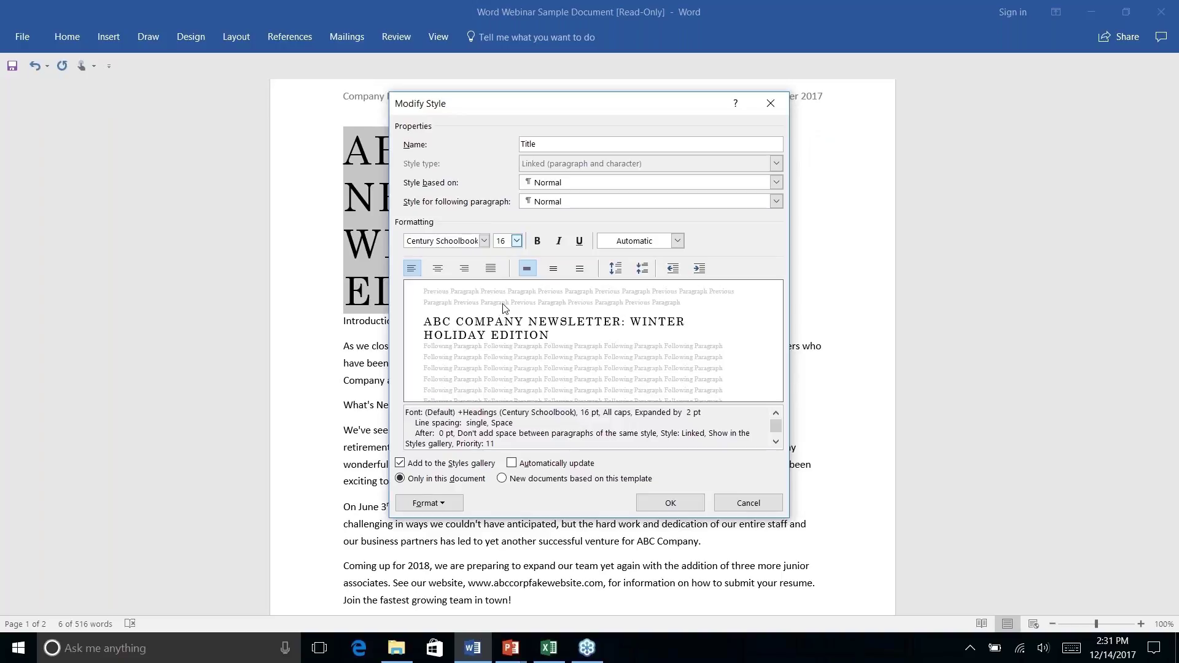
click(516, 241)
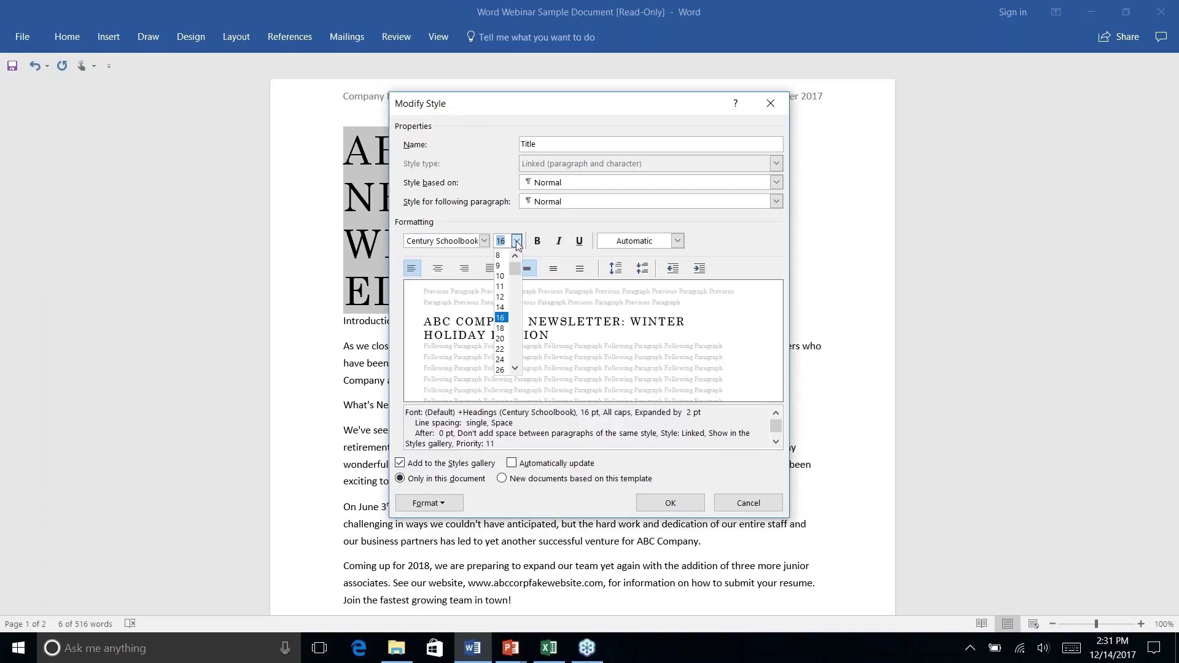
click(501, 328)
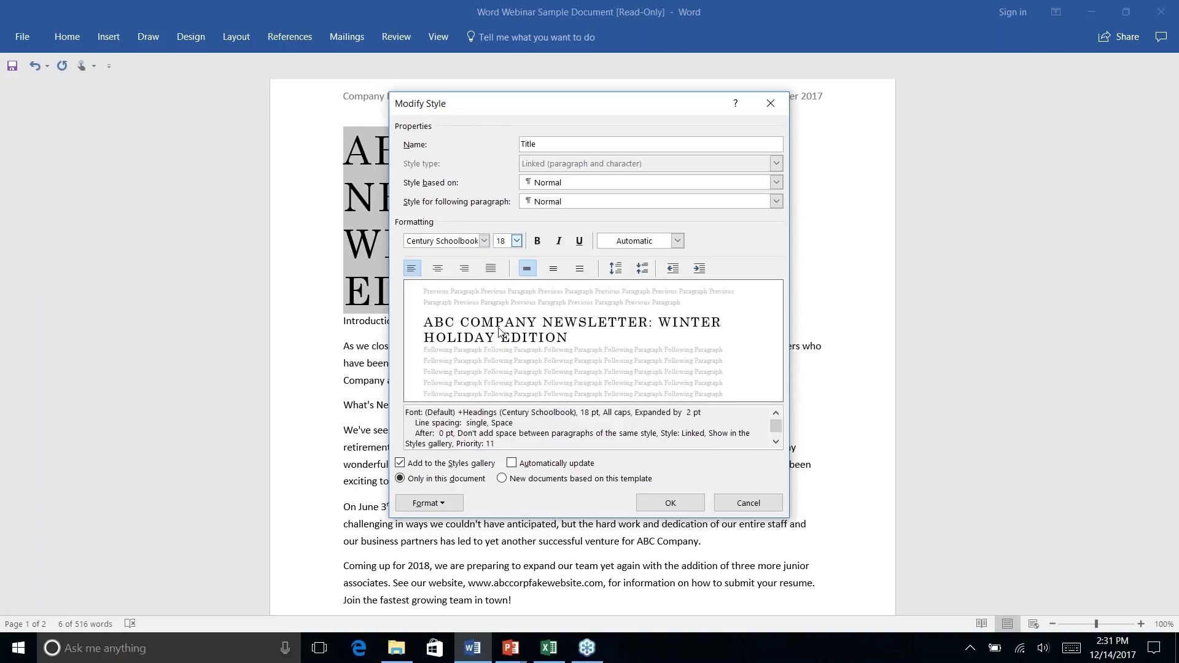
click(516, 242)
click(504, 342)
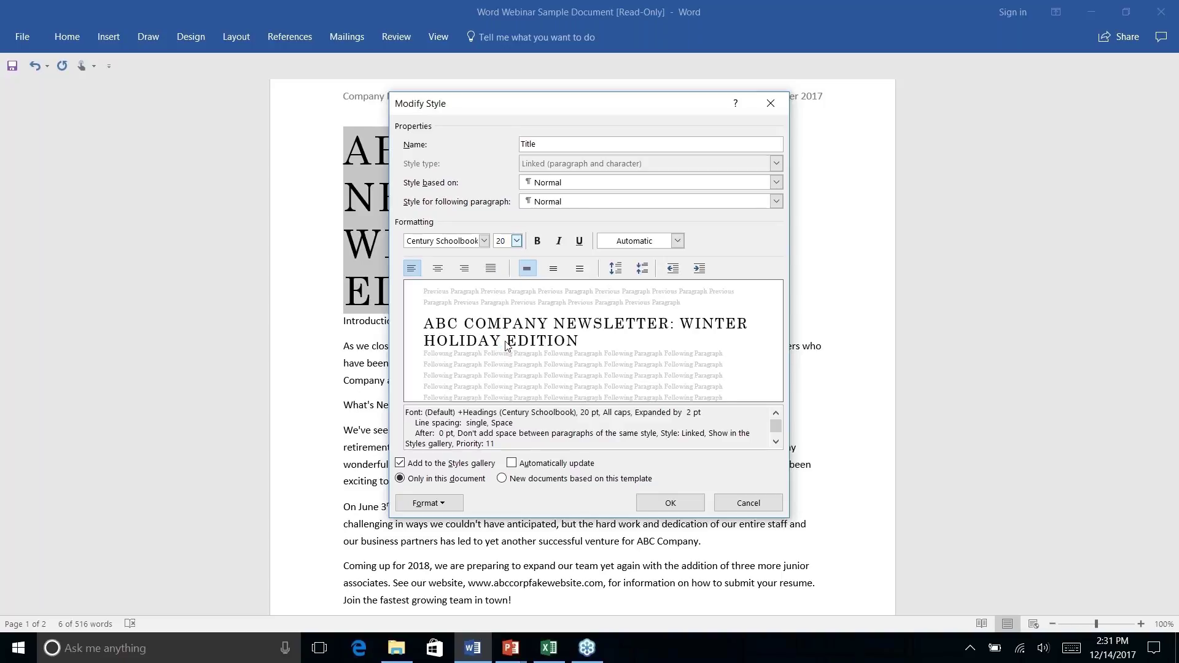
click(672, 506)
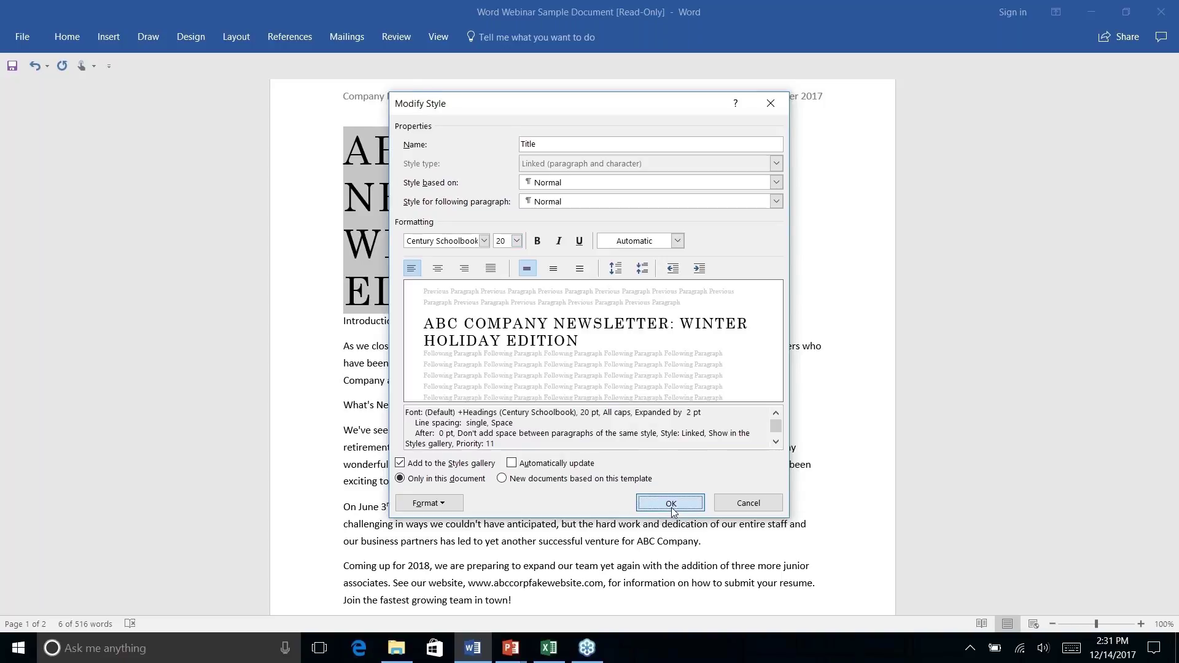
click(722, 140)
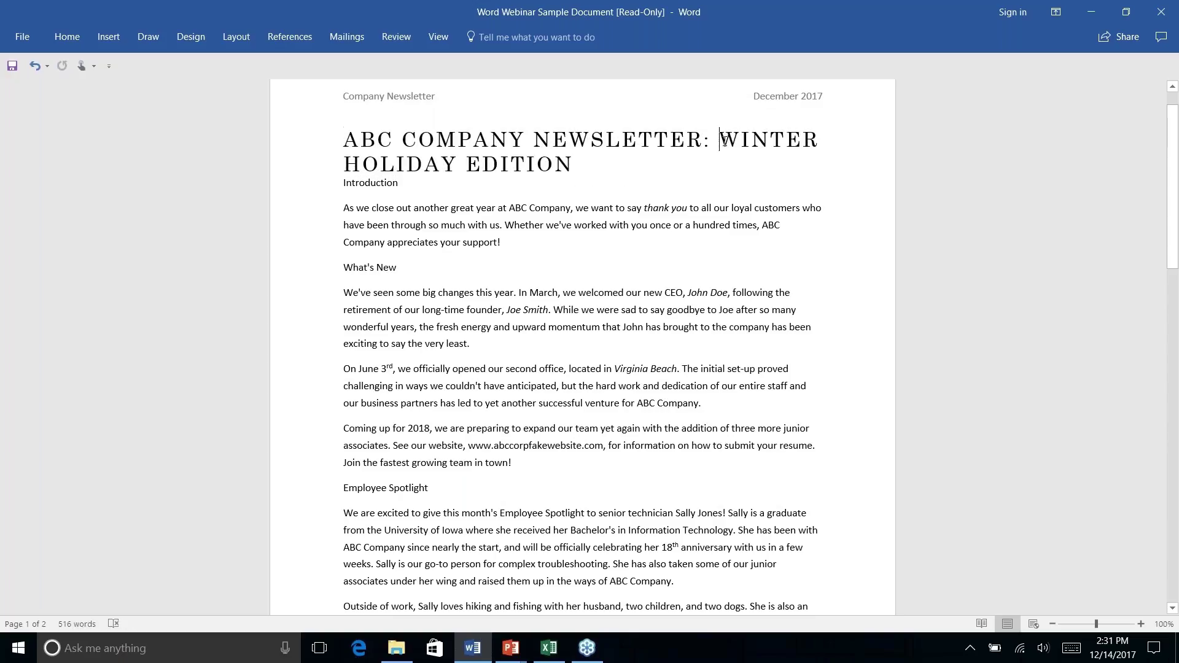
key(shift+Return)
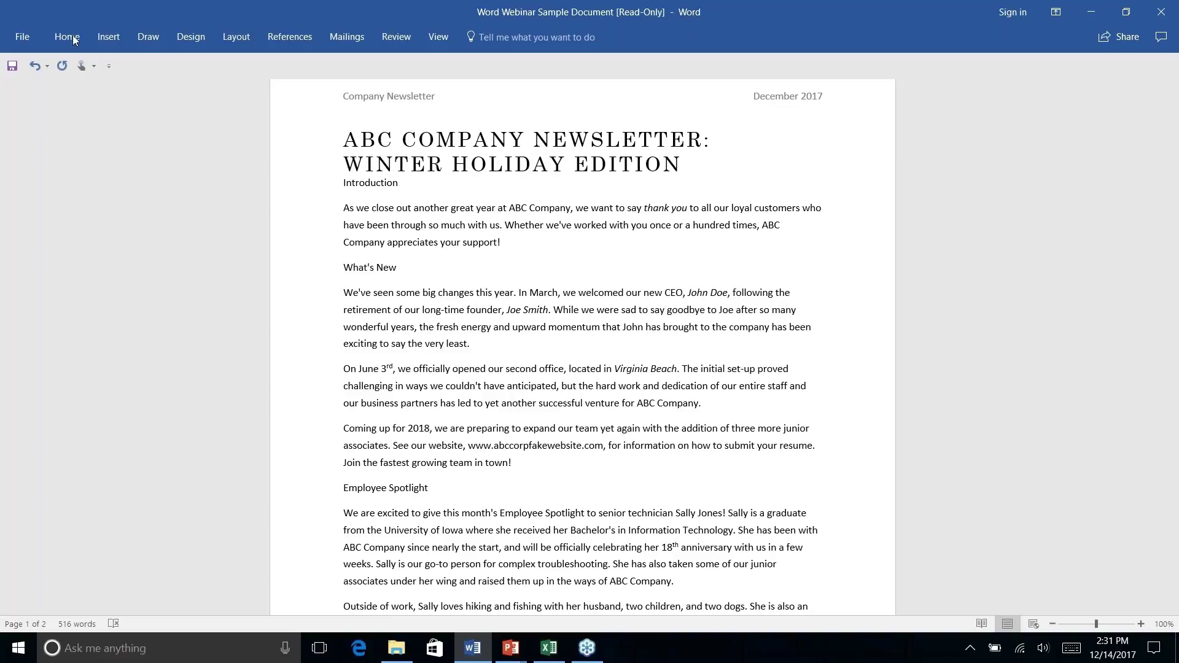
Step: Apply the Heading 1 style to the "Introduction" line below the newsletter title
double_click(354, 183)
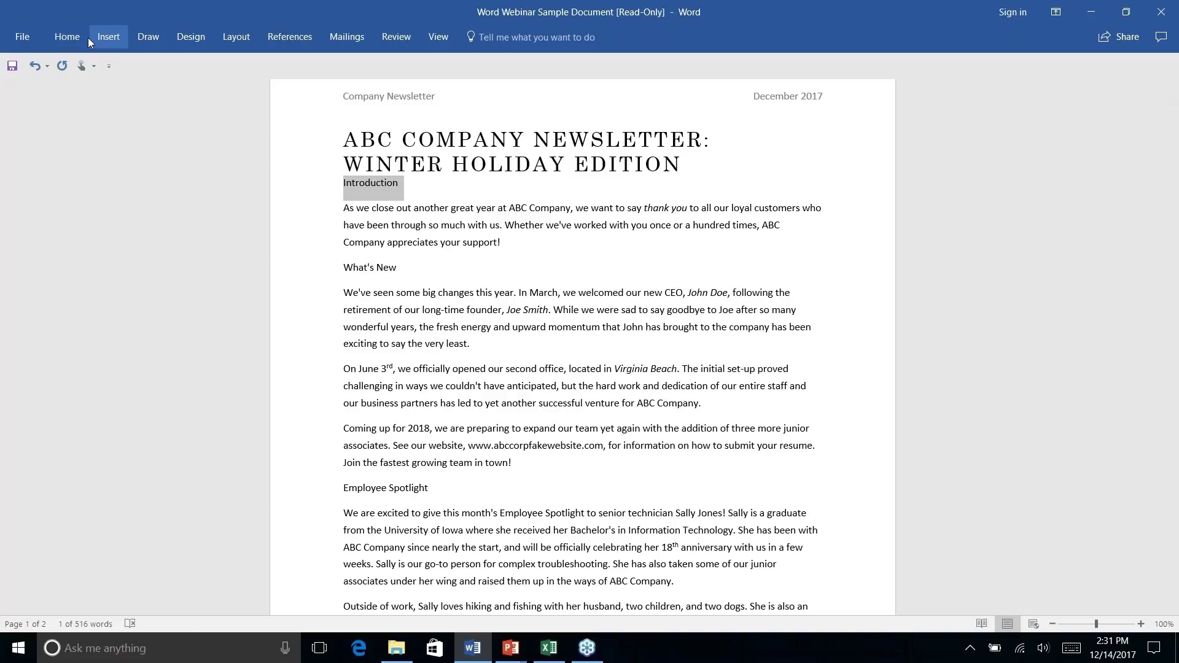
click(69, 35)
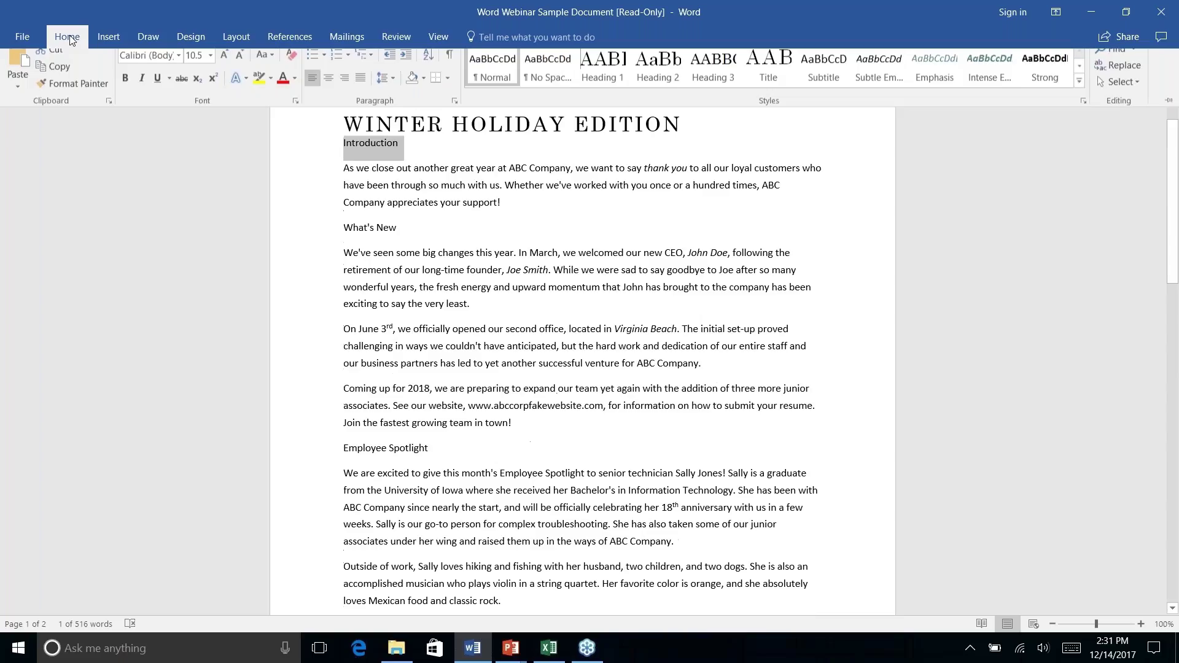
click(610, 79)
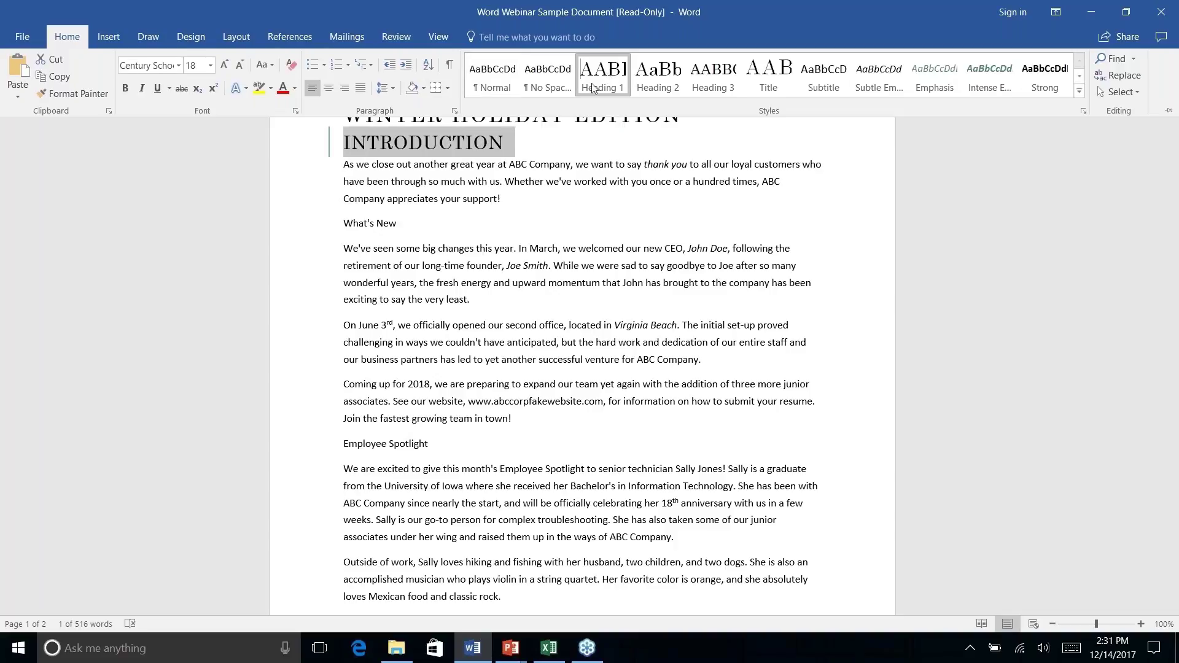
Step: Apply the Heading 2 style to the "What's New" line
click(366, 227)
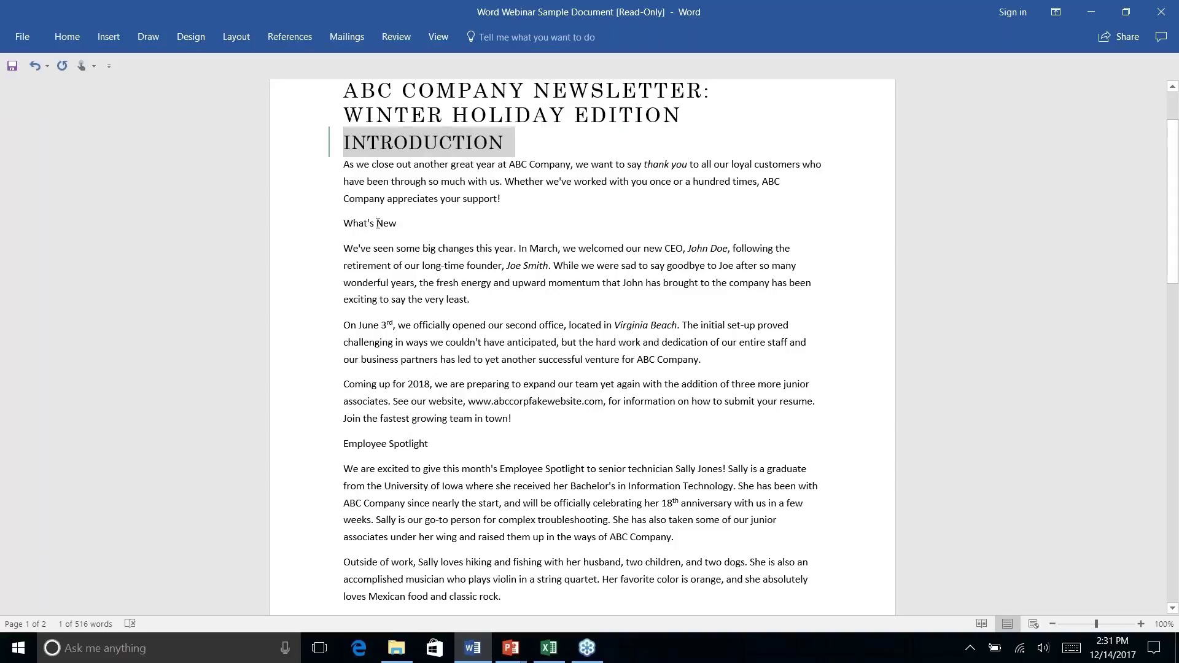
double_click(393, 226)
click(396, 226)
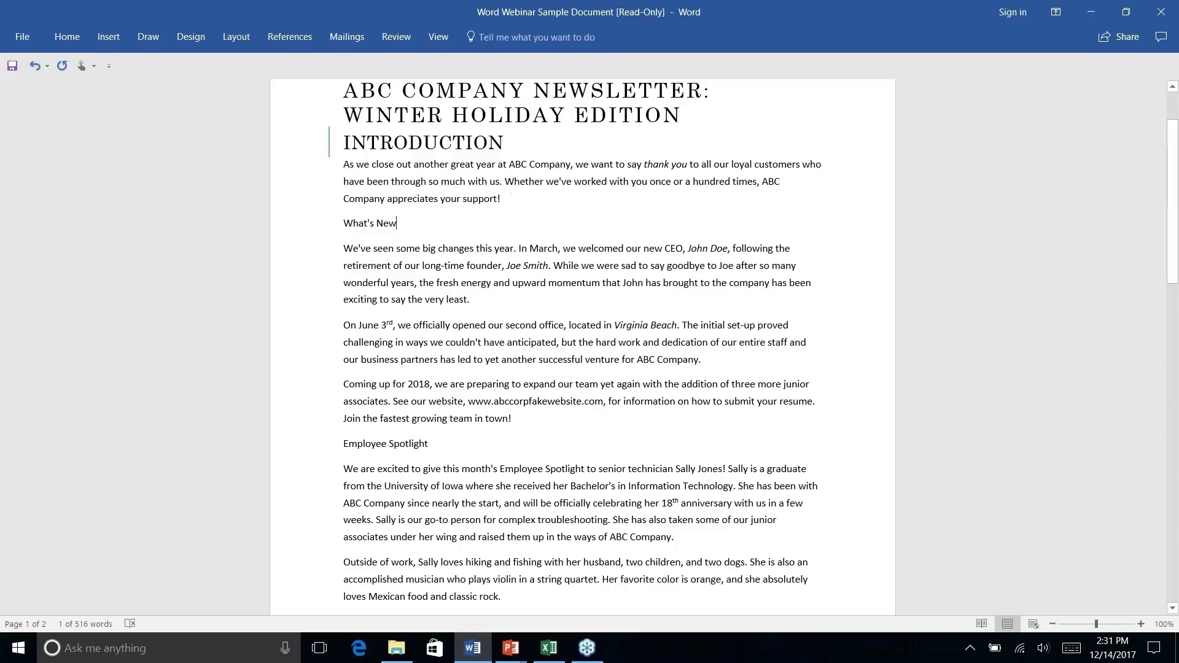
triple_click(397, 226)
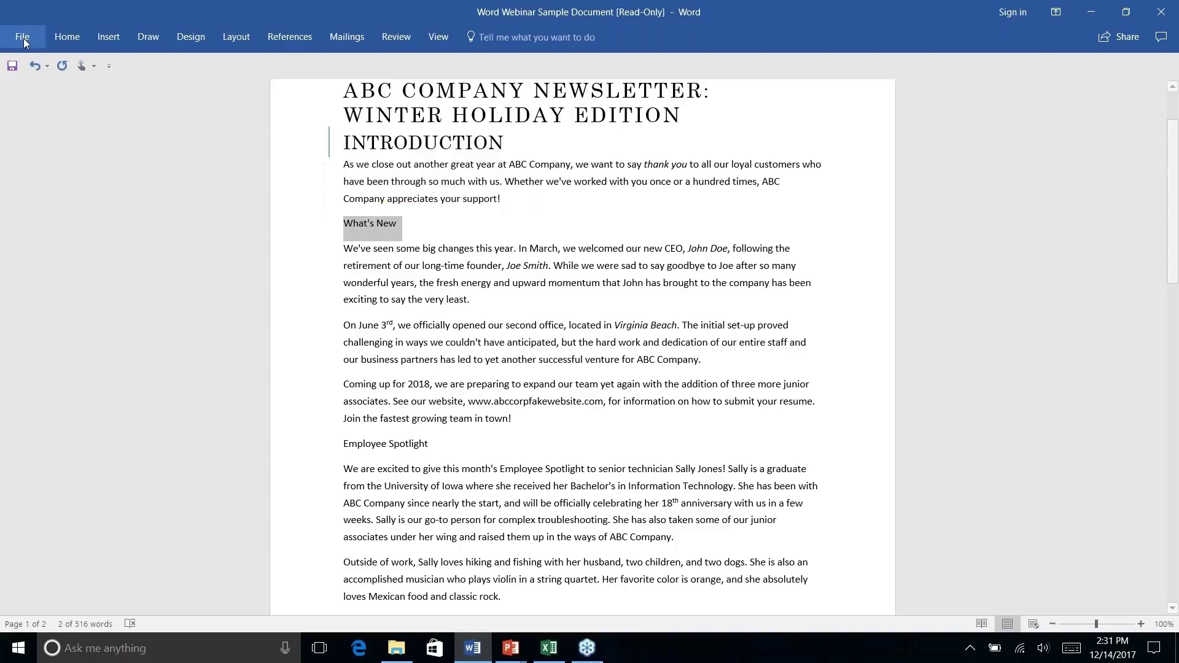
click(68, 38)
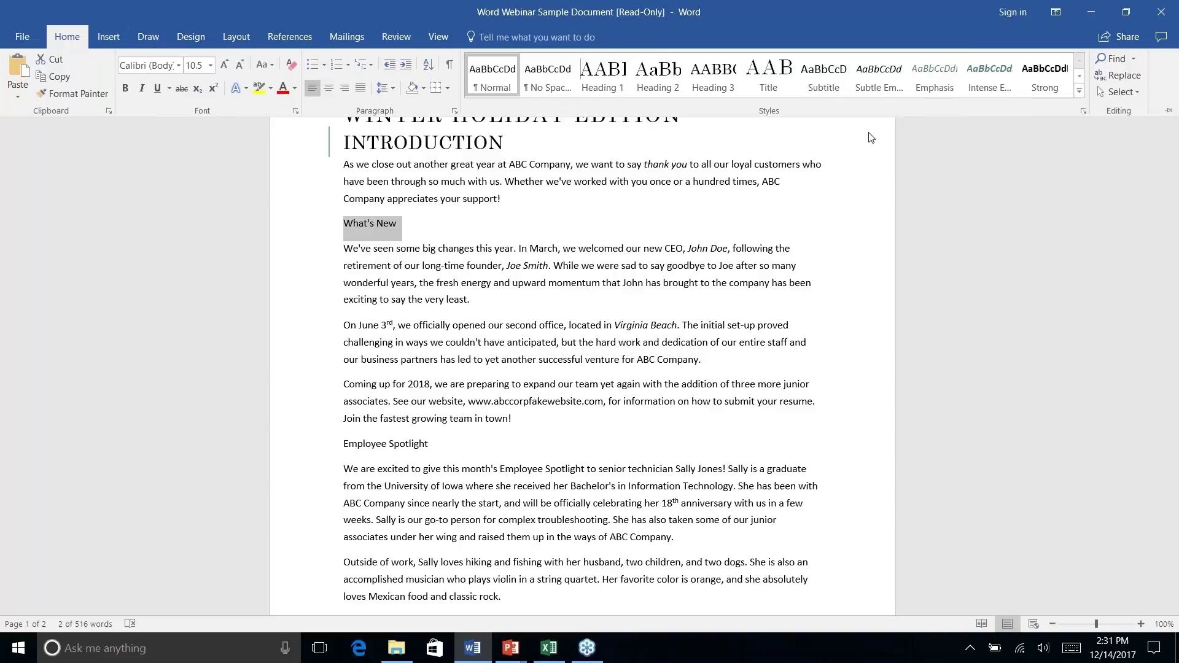
click(658, 74)
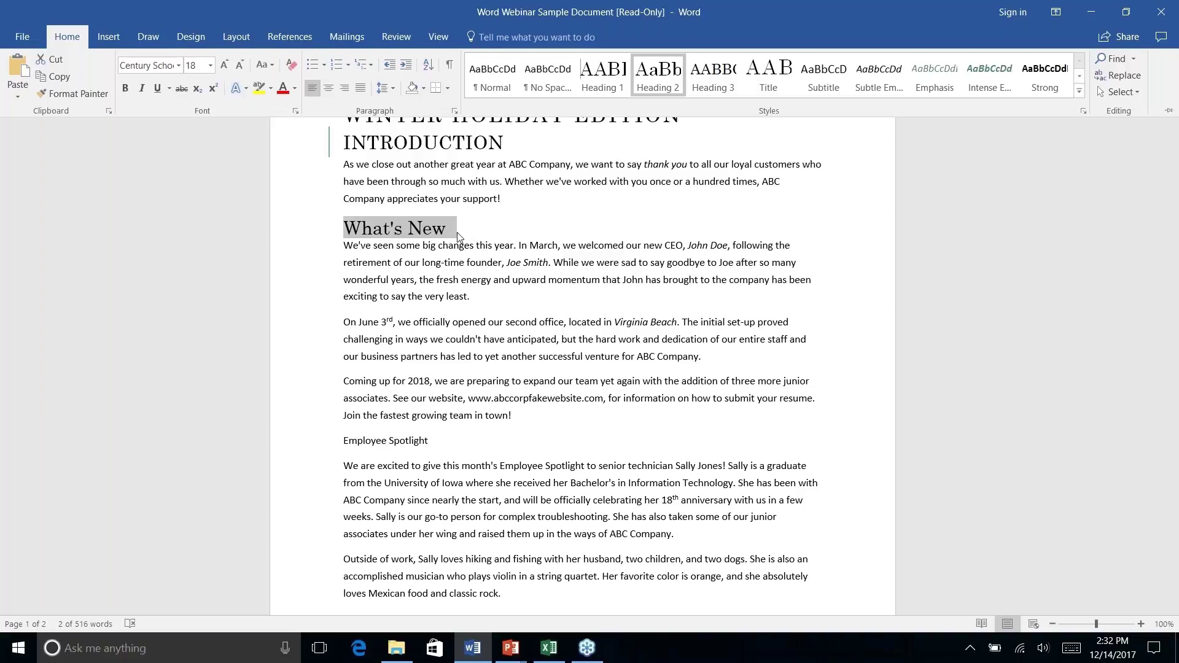
key(ctrl+F1)
Step: Apply the Heading 1 style to the "Employee Spotlight" line
right_click(386, 441)
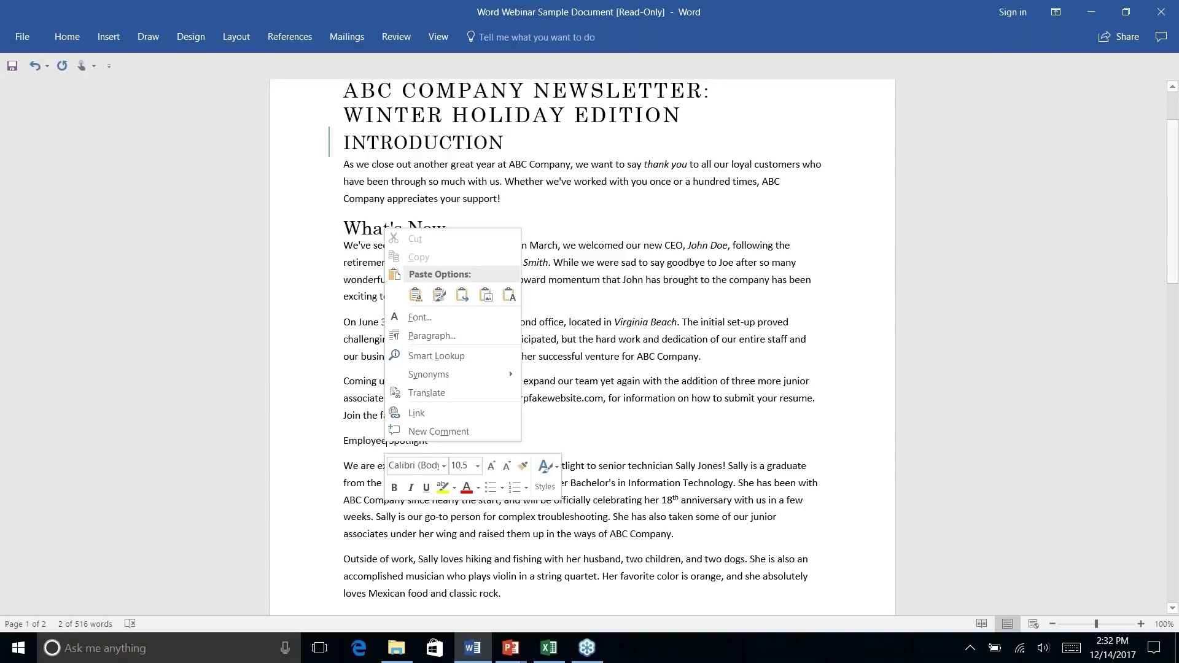
key(Escape)
triple_click(386, 441)
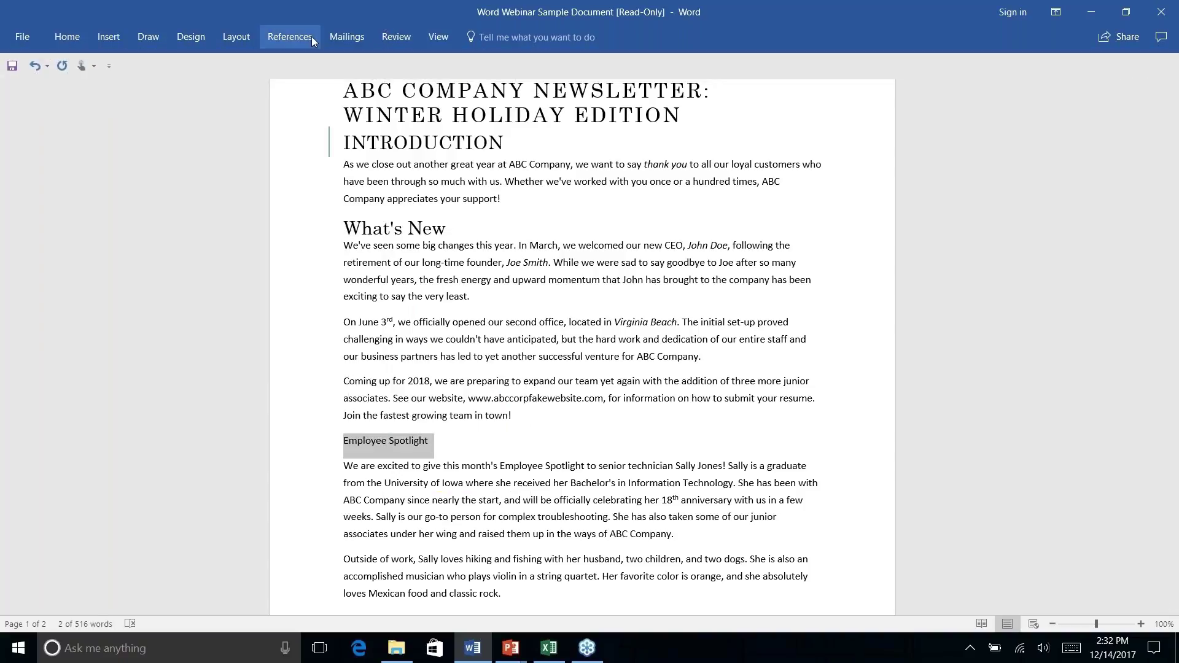
click(67, 37)
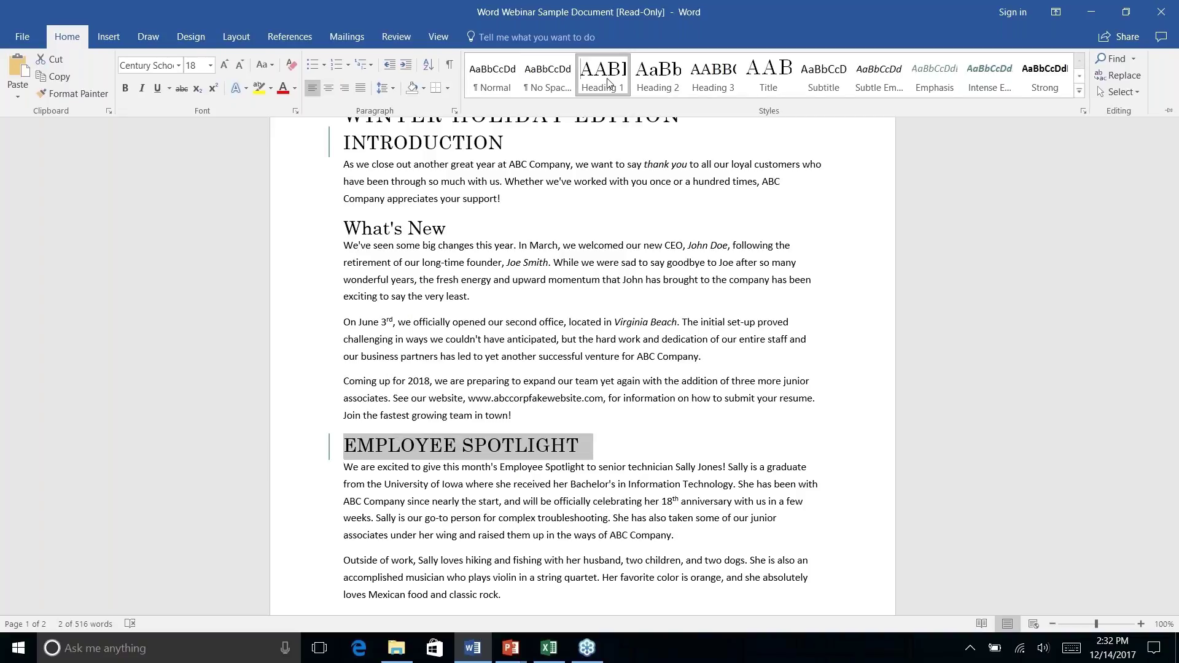
click(649, 82)
key(ctrl+F1)
Step: Apply the Heading 1 style to the "History Lesson" line near the end of page 1
scroll(582, 344, down, 4)
triple_click(374, 375)
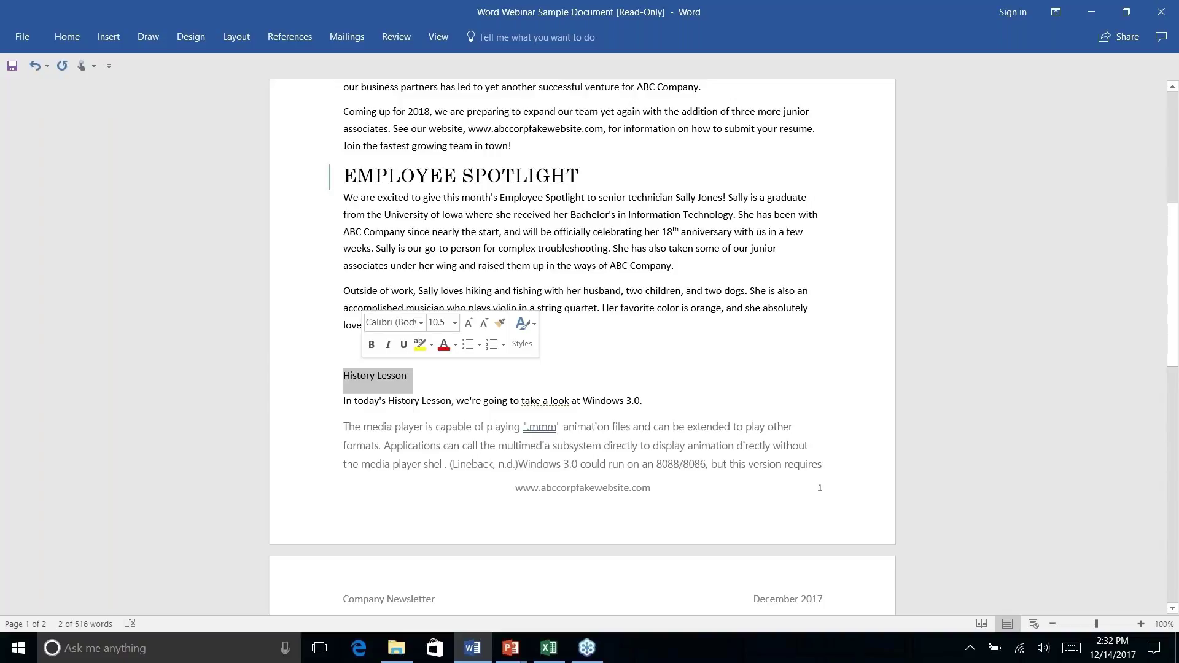
click(67, 36)
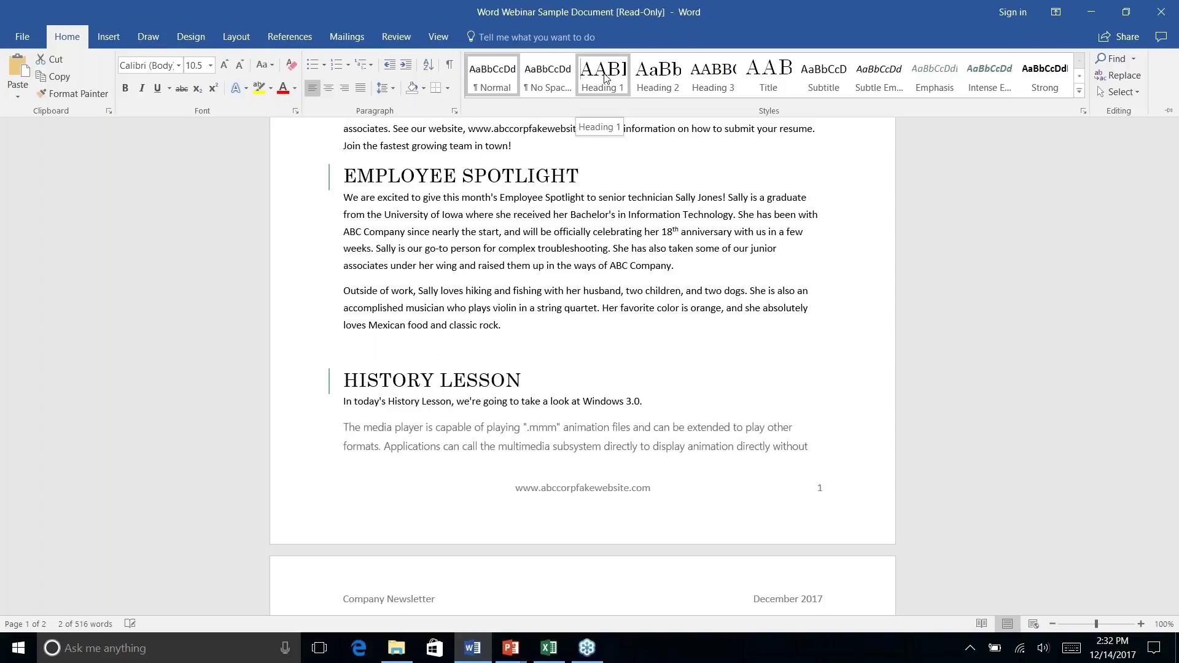
click(604, 76)
Step: Check which text style the "References" heading of the bibliography on page 2 uses
scroll(553, 344, down, 9)
click(540, 301)
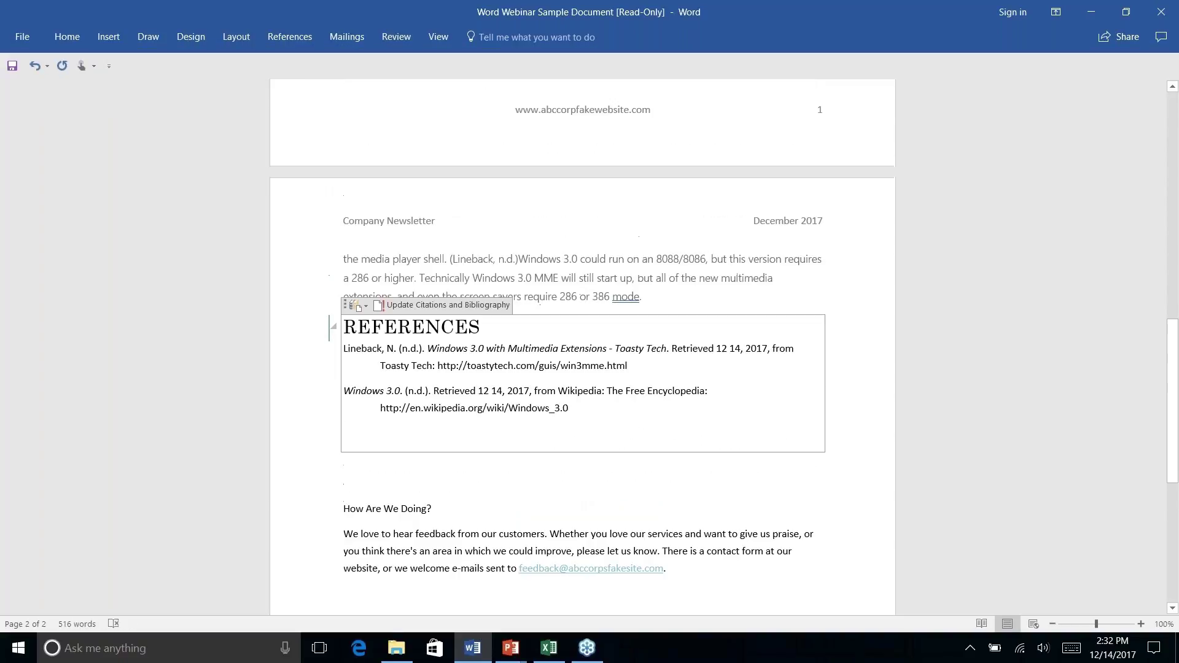
click(425, 327)
click(56, 34)
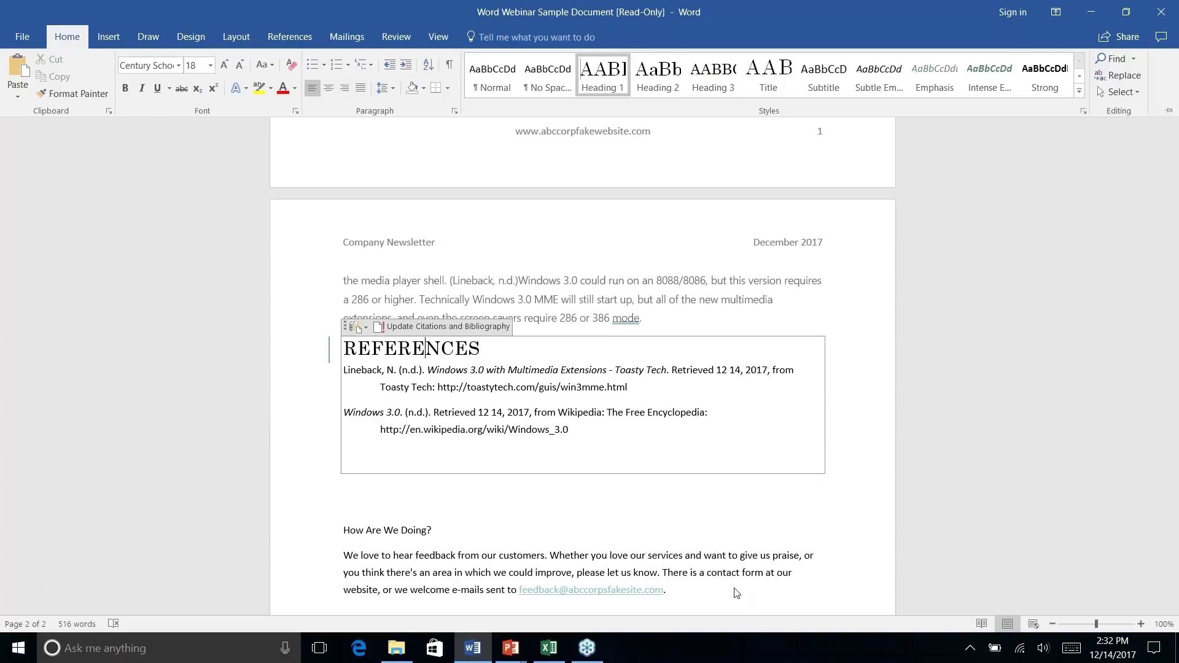
right_click(595, 420)
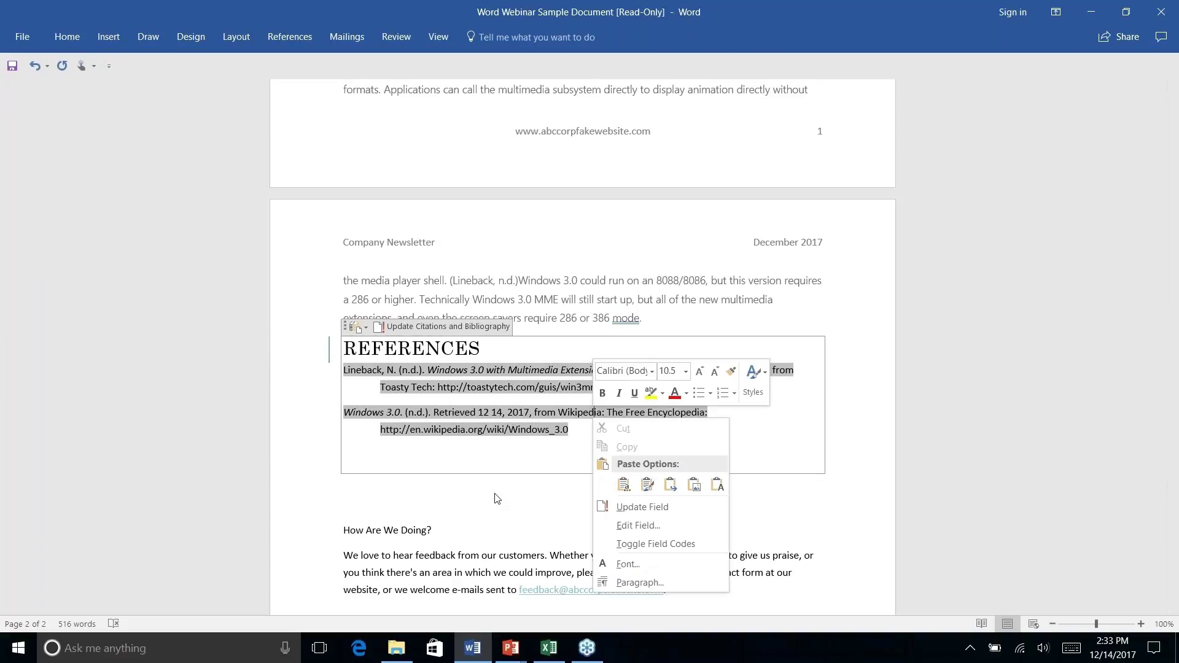
key(Escape)
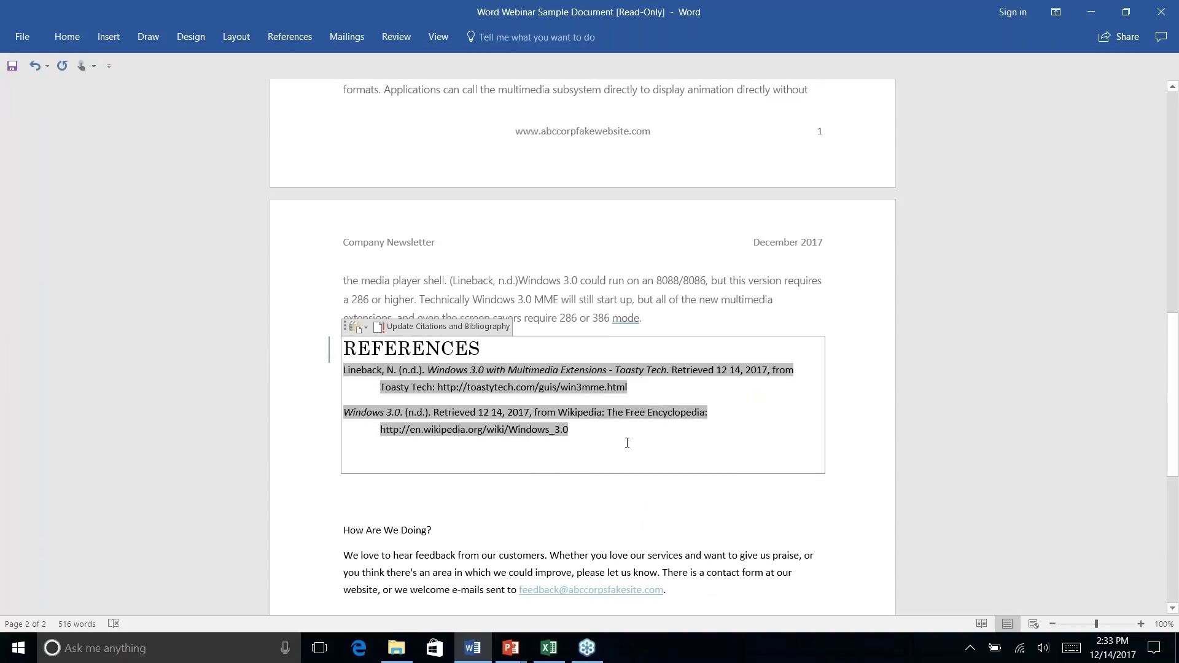
Step: Delete the References bibliography and the surplus blank line after the History Lesson text
key(Delete)
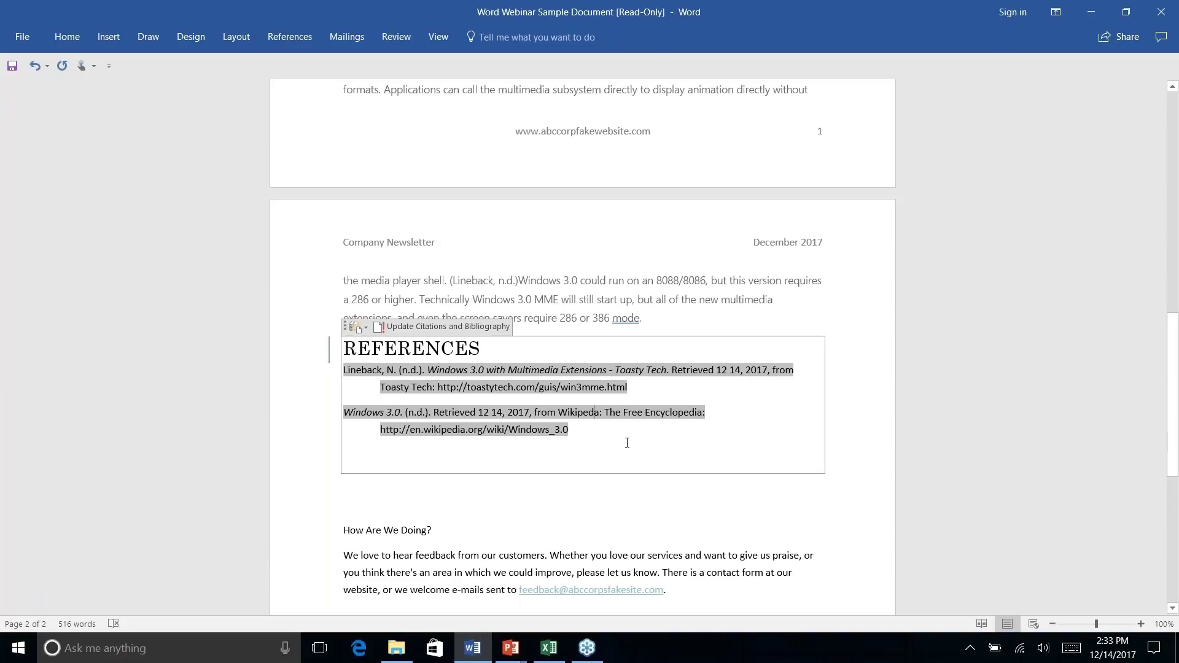
right_click(703, 483)
key(Escape)
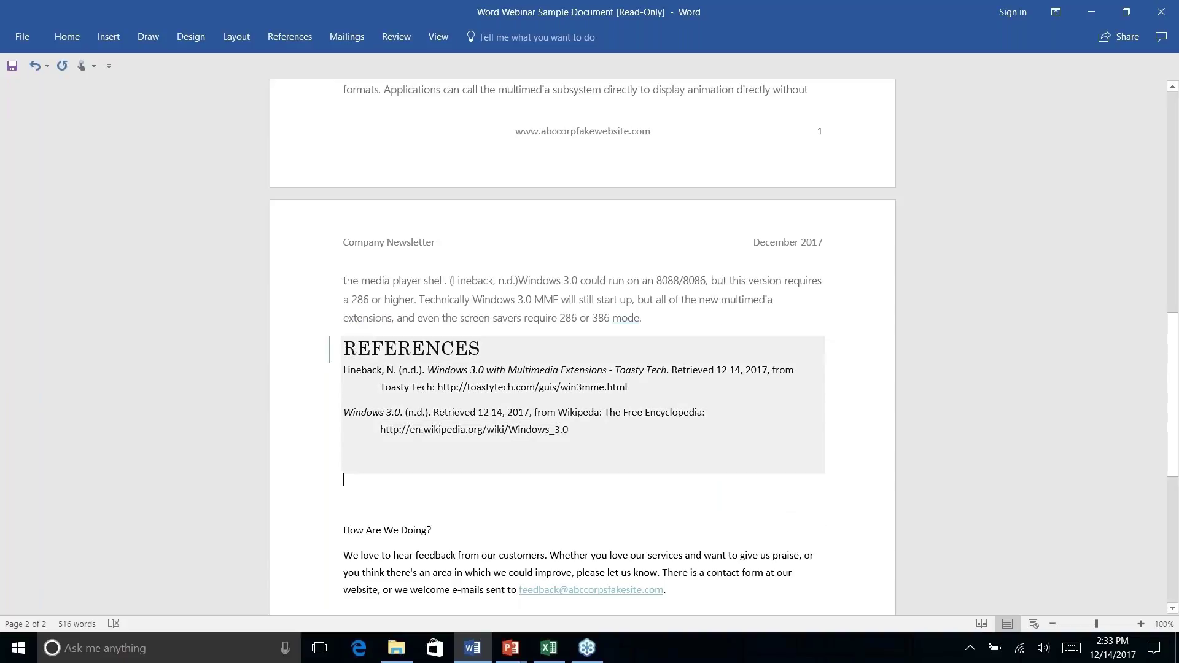
drag(605, 429, 465, 419)
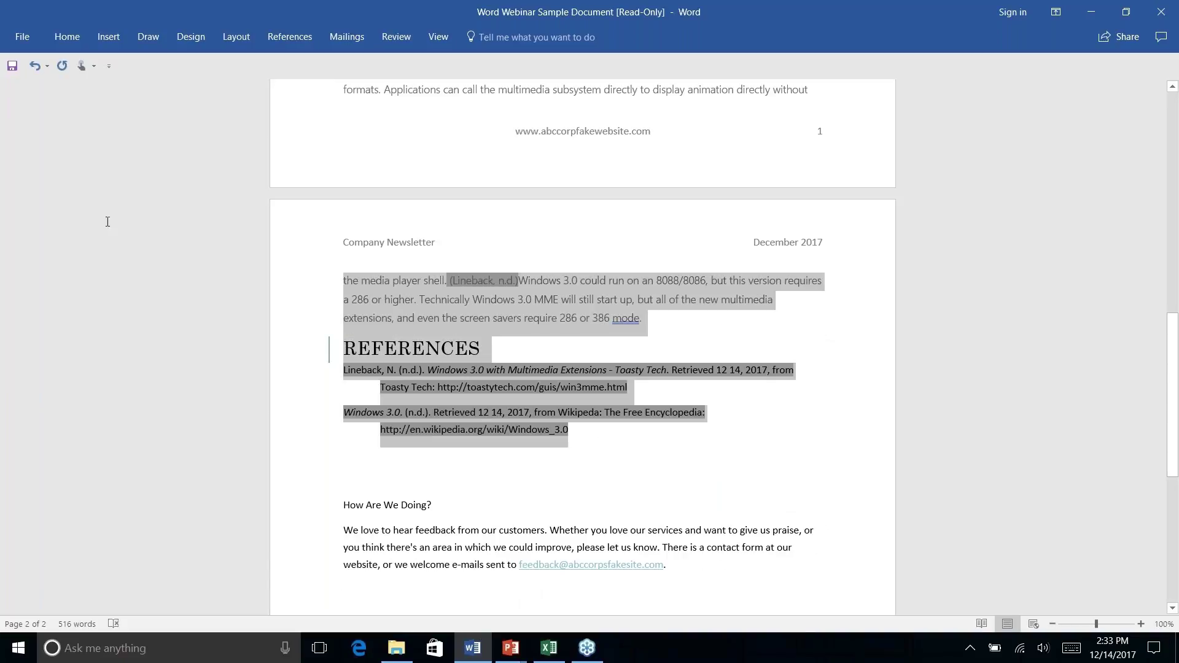
click(465, 419)
key(Delete)
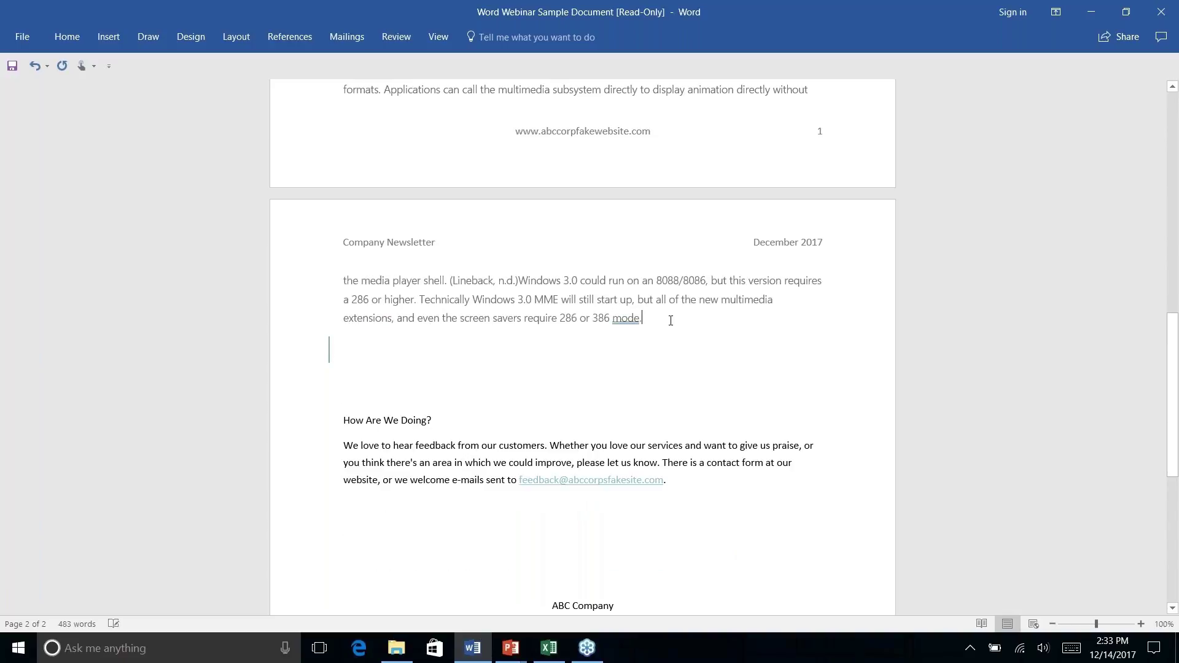
key(Delete)
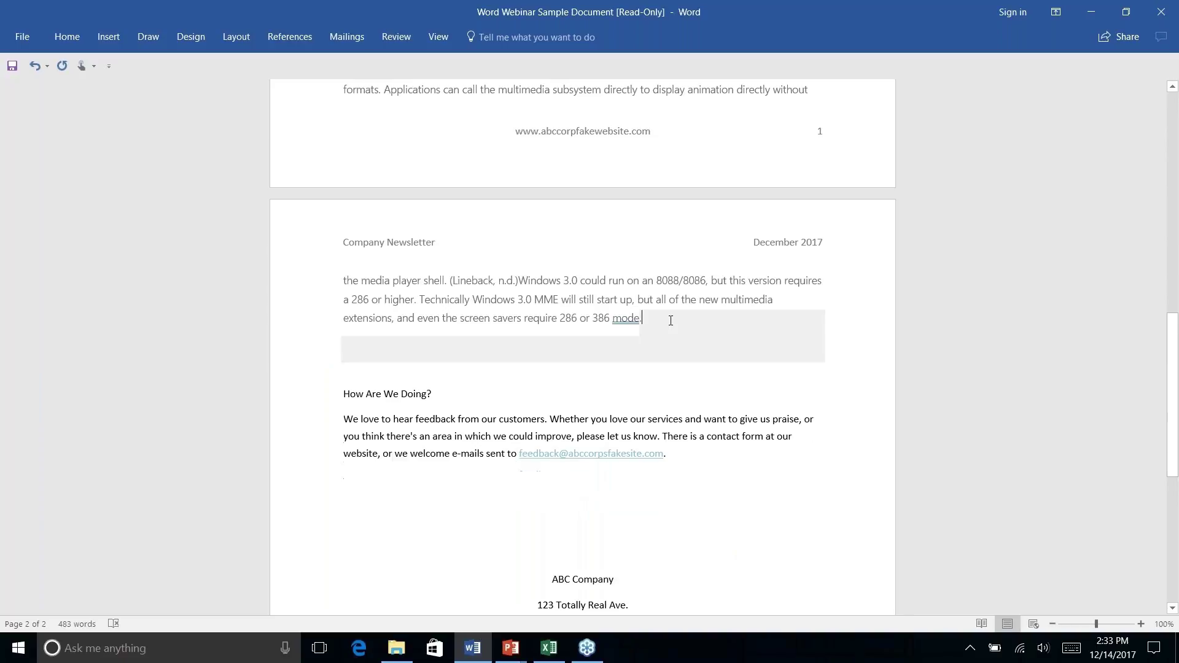
key(Delete)
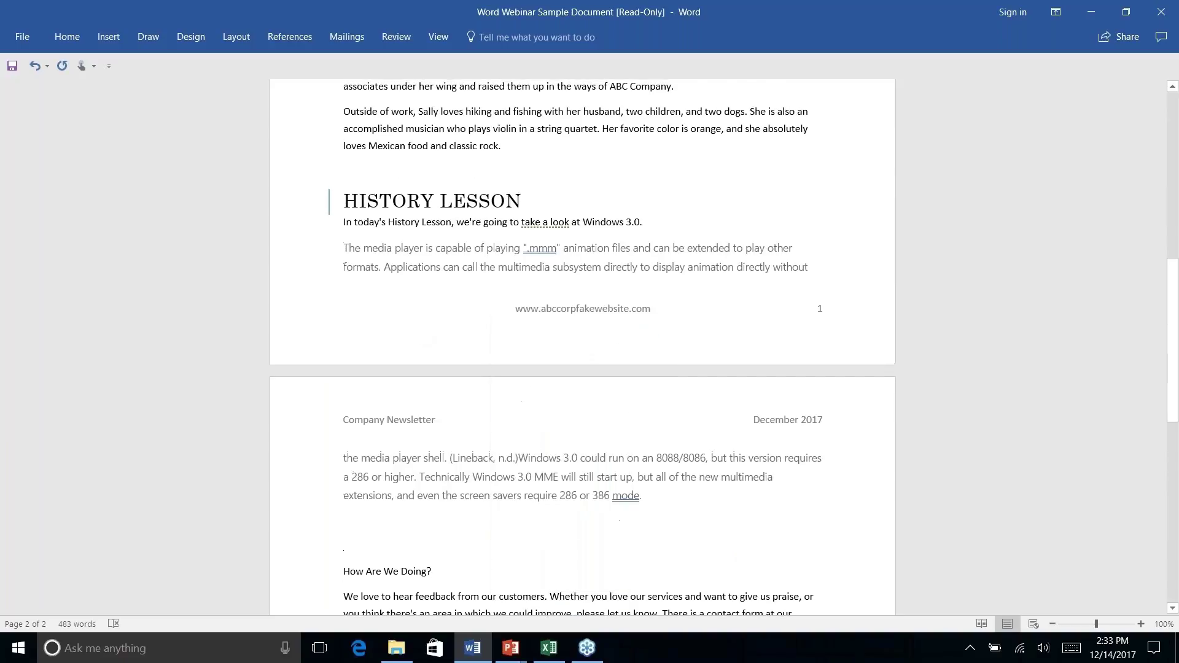
Step: Apply the Heading 1 style to the "How Are We Doing?" line on page 2
scroll(427, 288, down, 5)
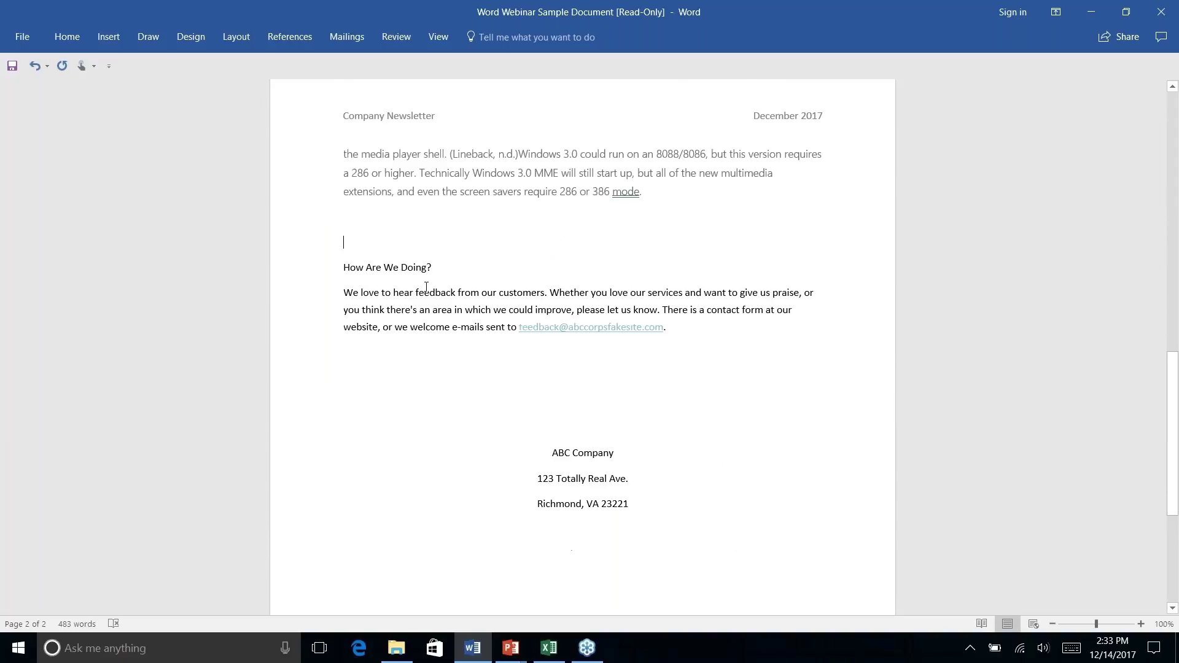
right_click(427, 288)
triple_click(396, 291)
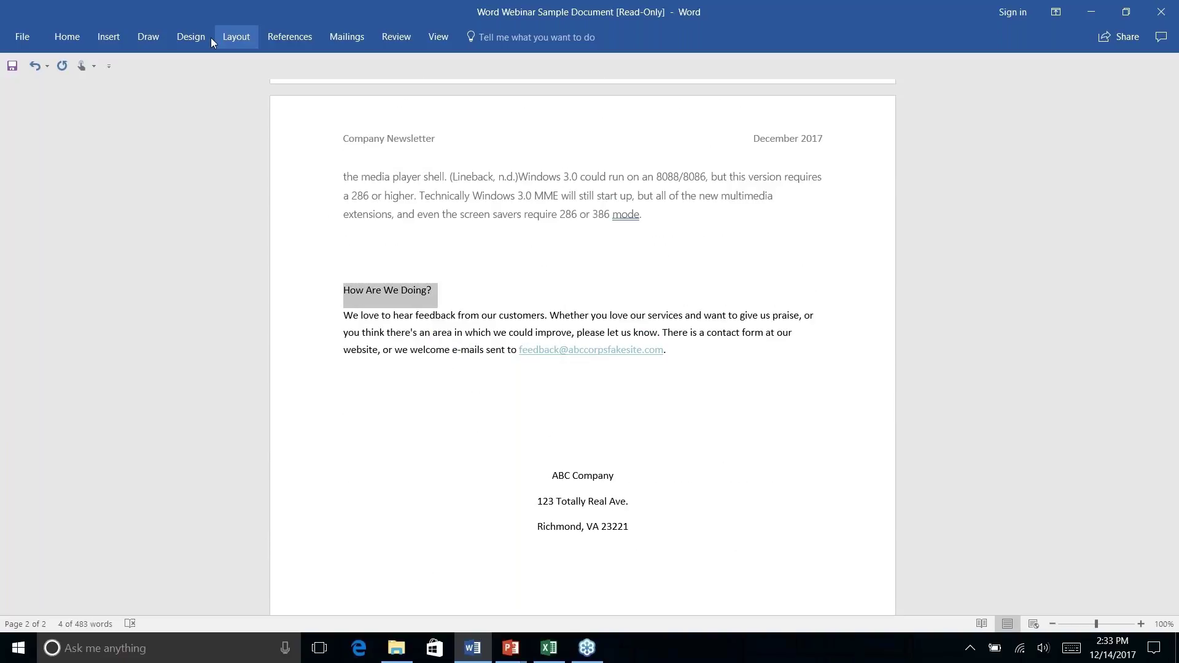
click(68, 43)
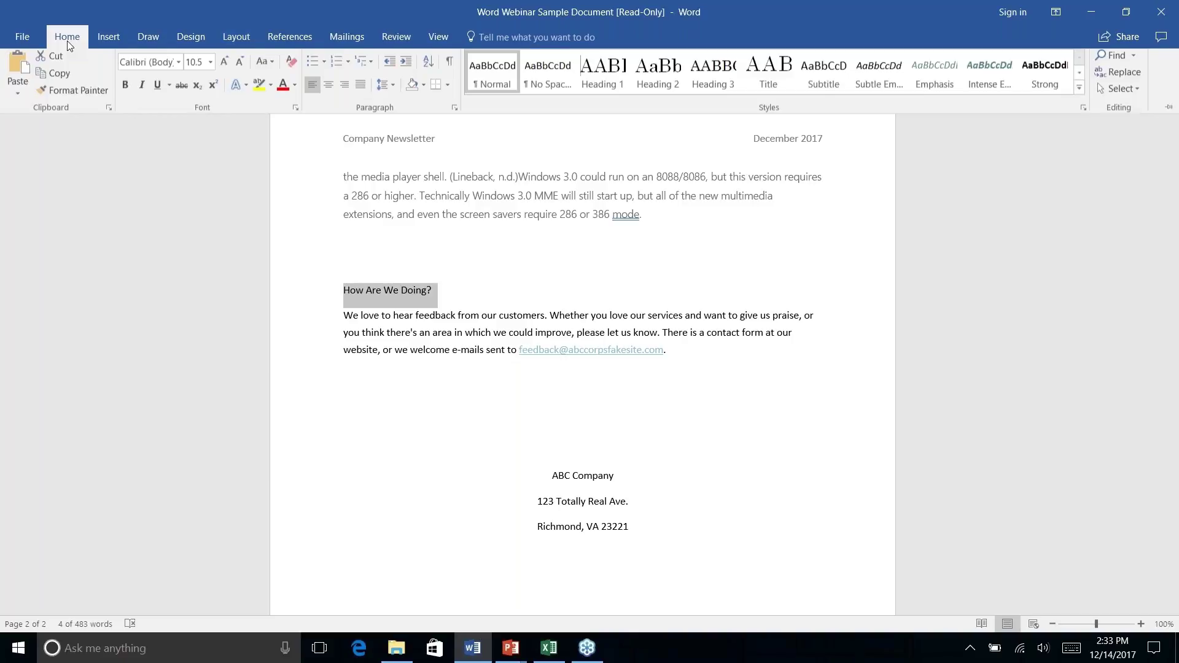
click(602, 70)
Step: Return from the slide show to the Word document and add a blank line between the newsletter title and the Introduction heading
scroll(656, 287, down, 5)
scroll(582, 344, up, 15)
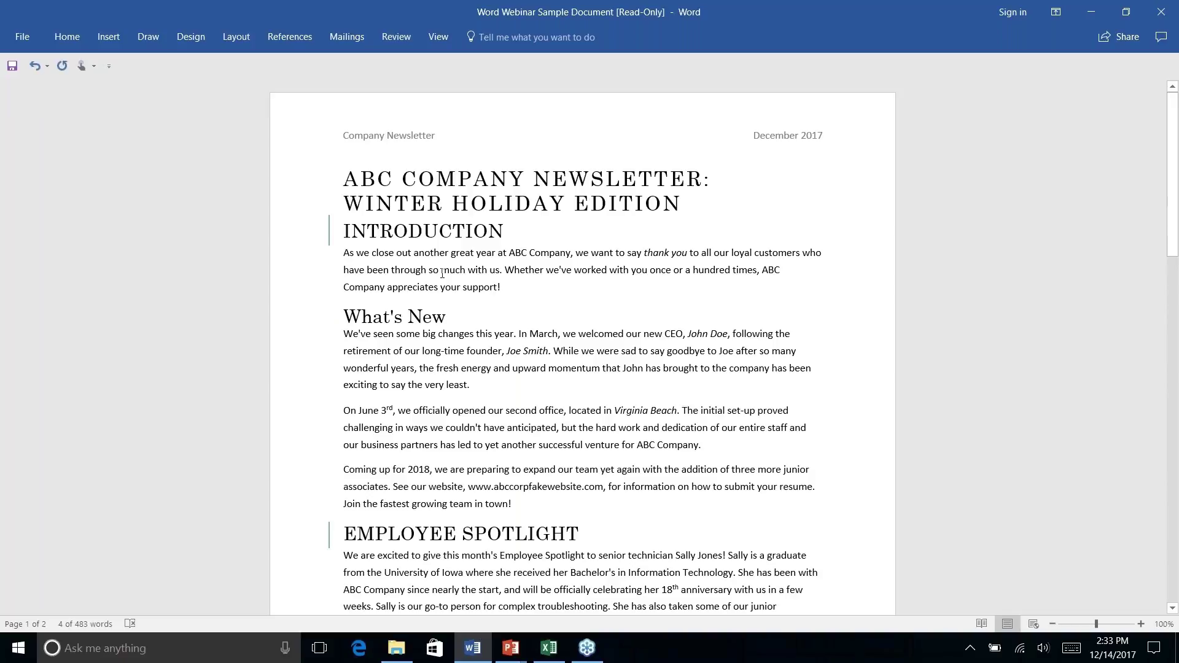
click(442, 273)
click(407, 244)
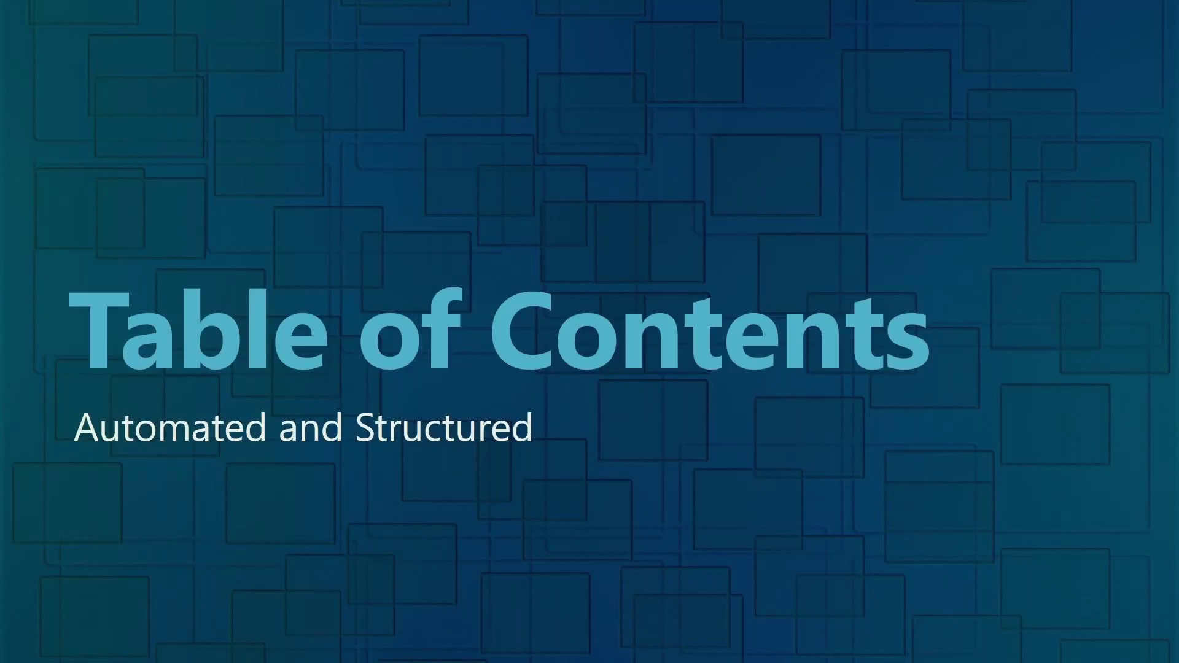
key(alt+Tab)
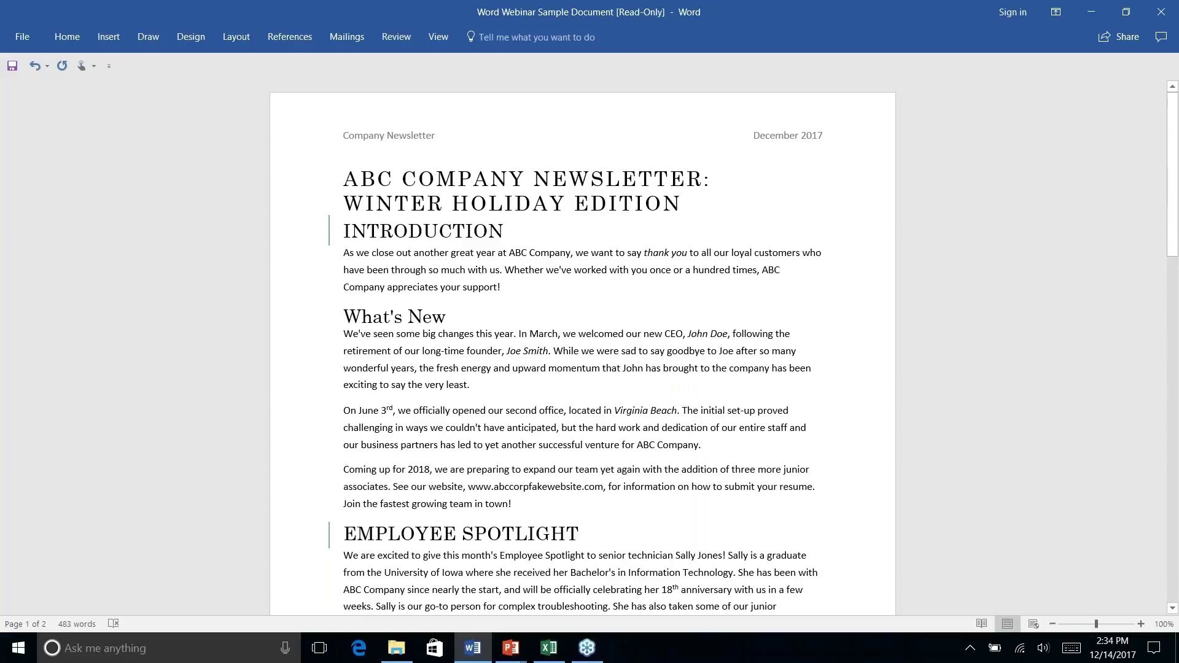
key(Return)
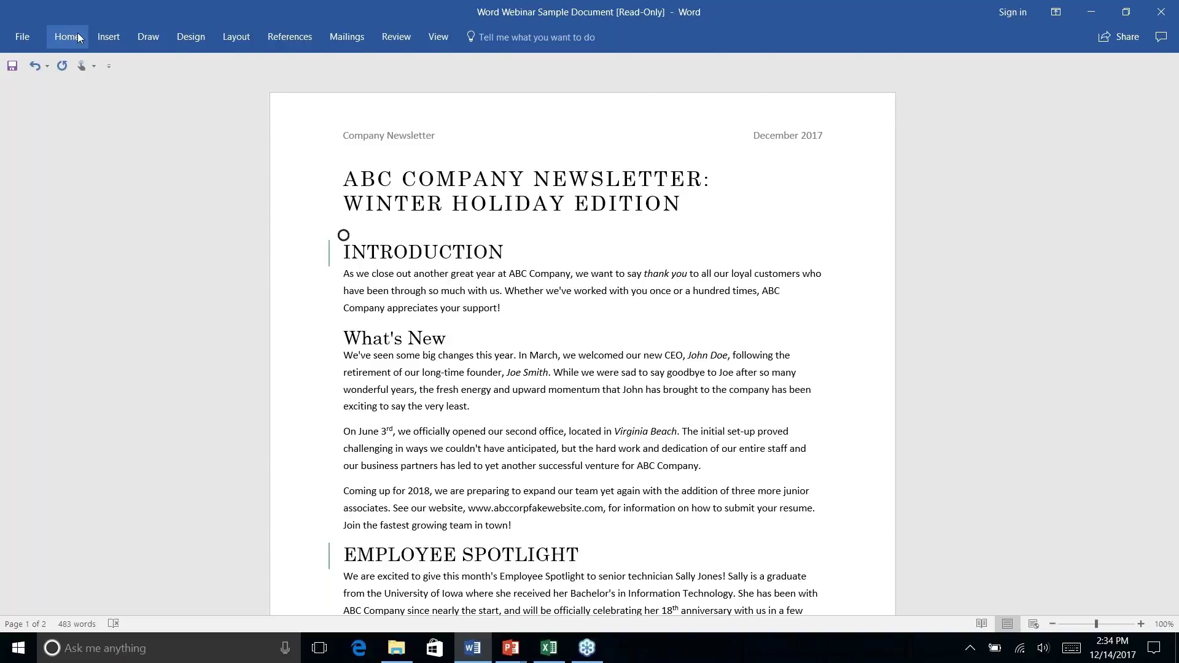
Step: Insert the built-in Automatic Table 1 table of contents on the blank line below the newsletter title
click(289, 36)
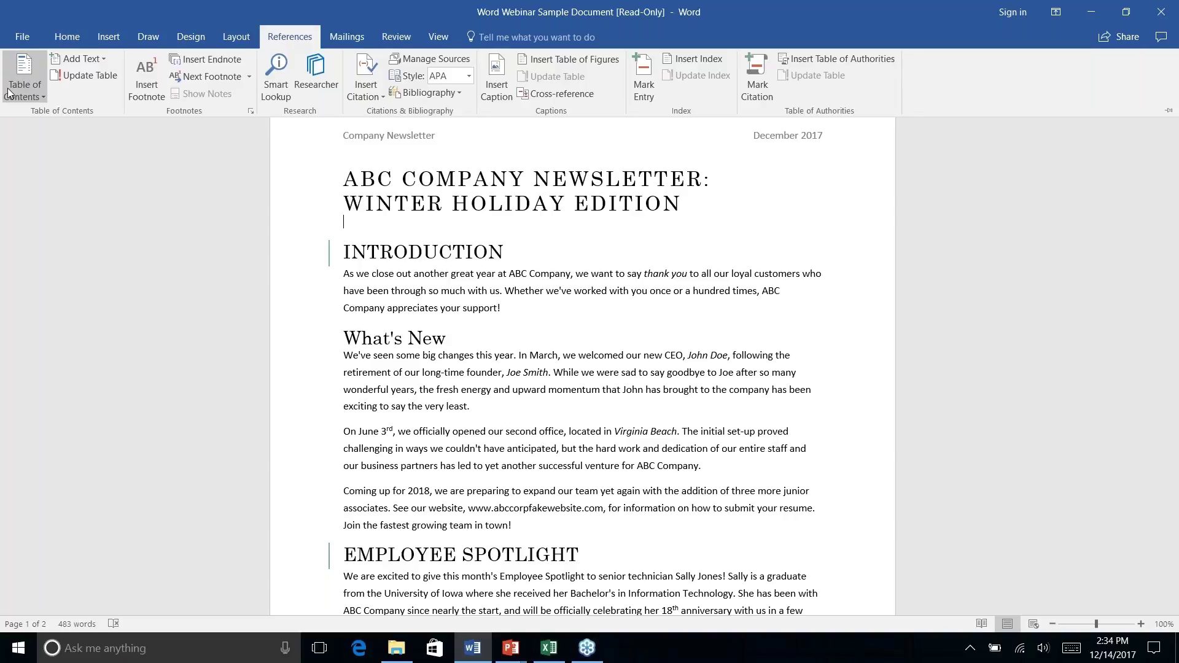
click(38, 96)
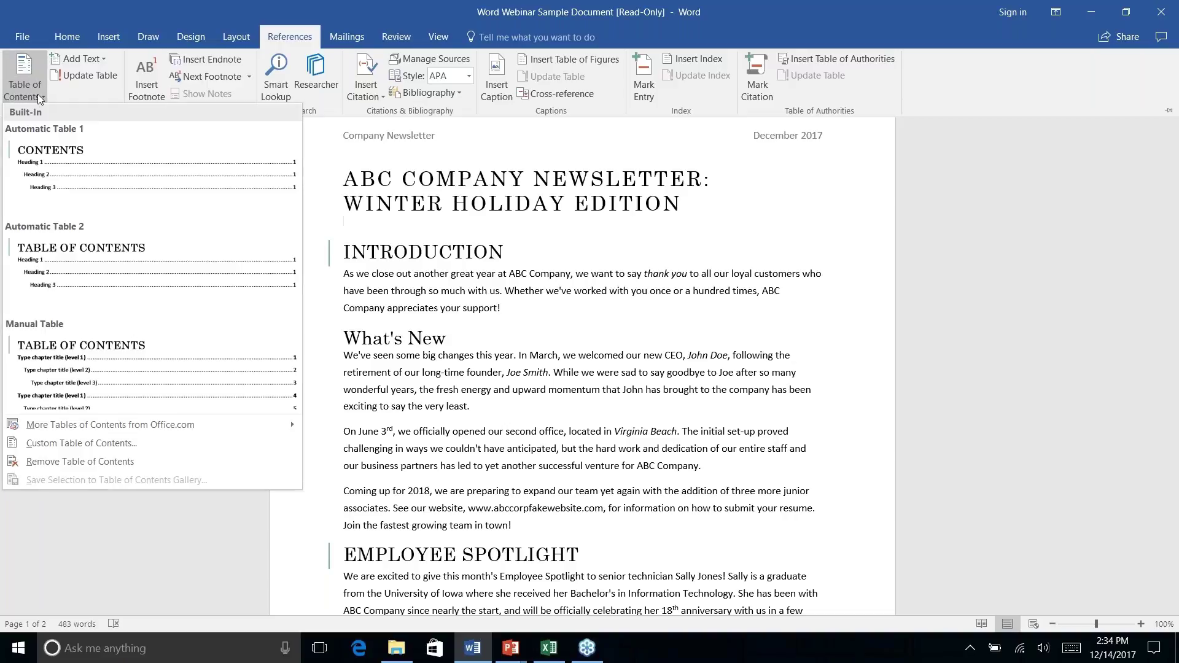
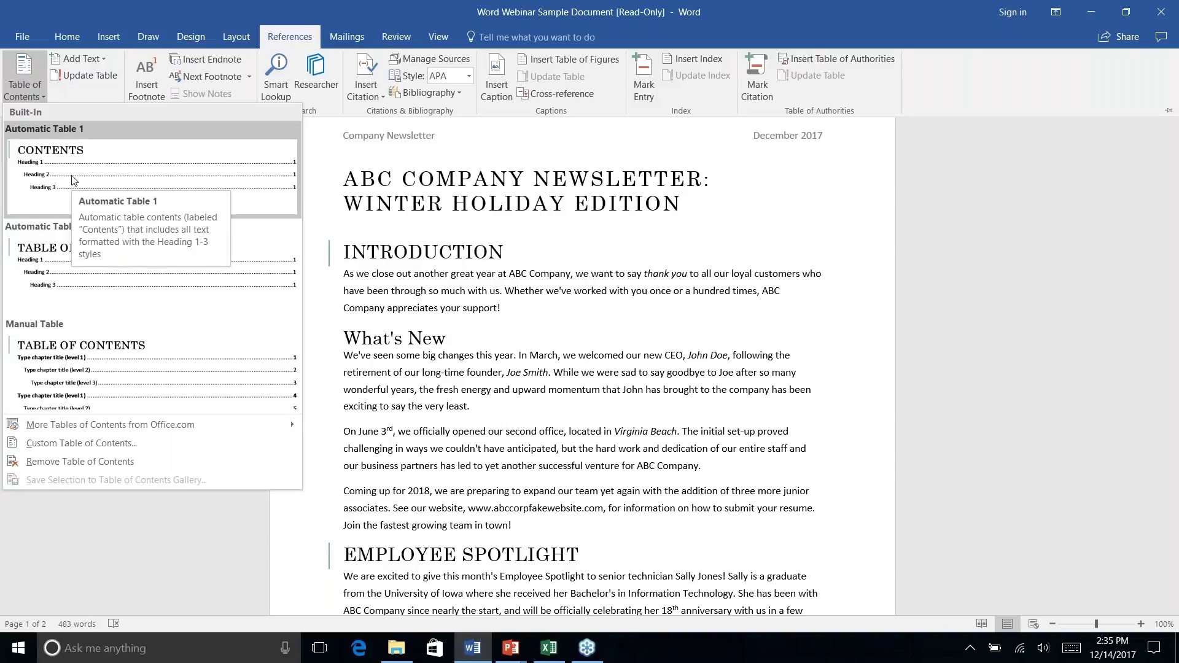
right_click(52, 179)
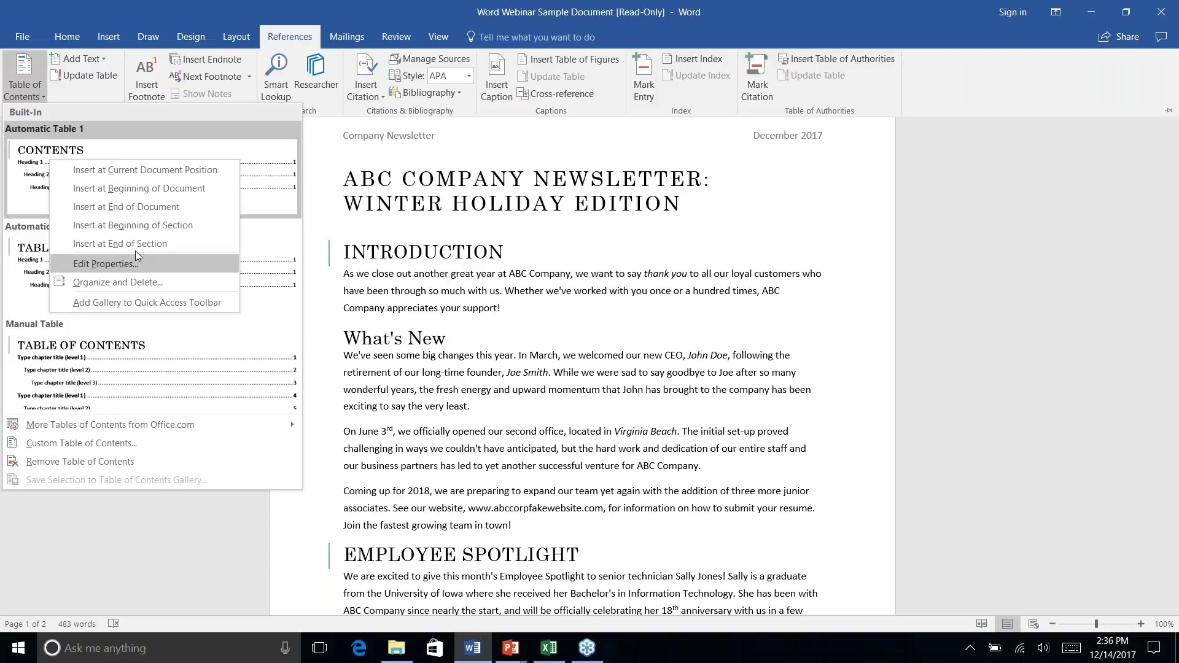
key(Escape)
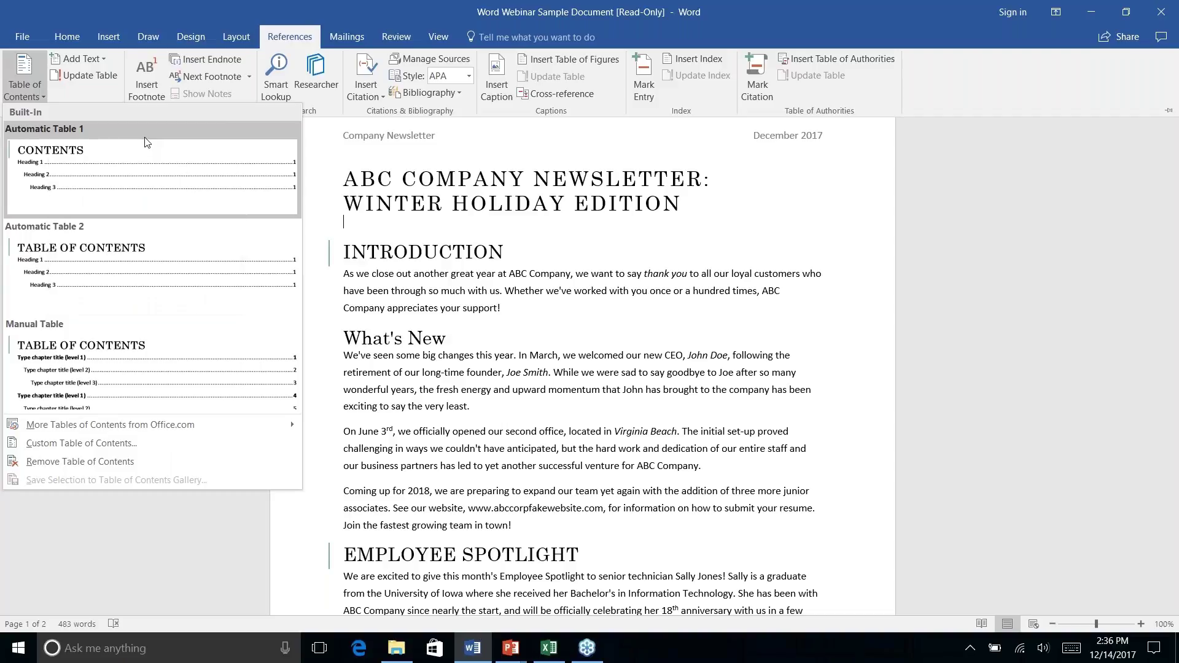
key(Escape)
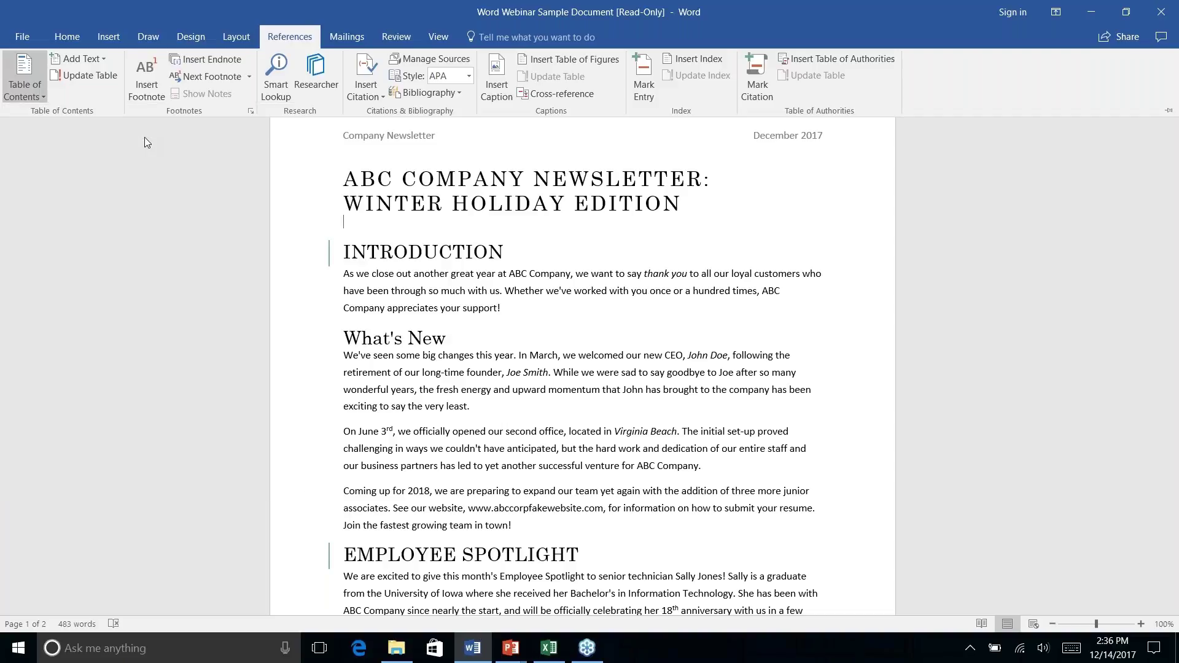
key(Return)
key(Return)
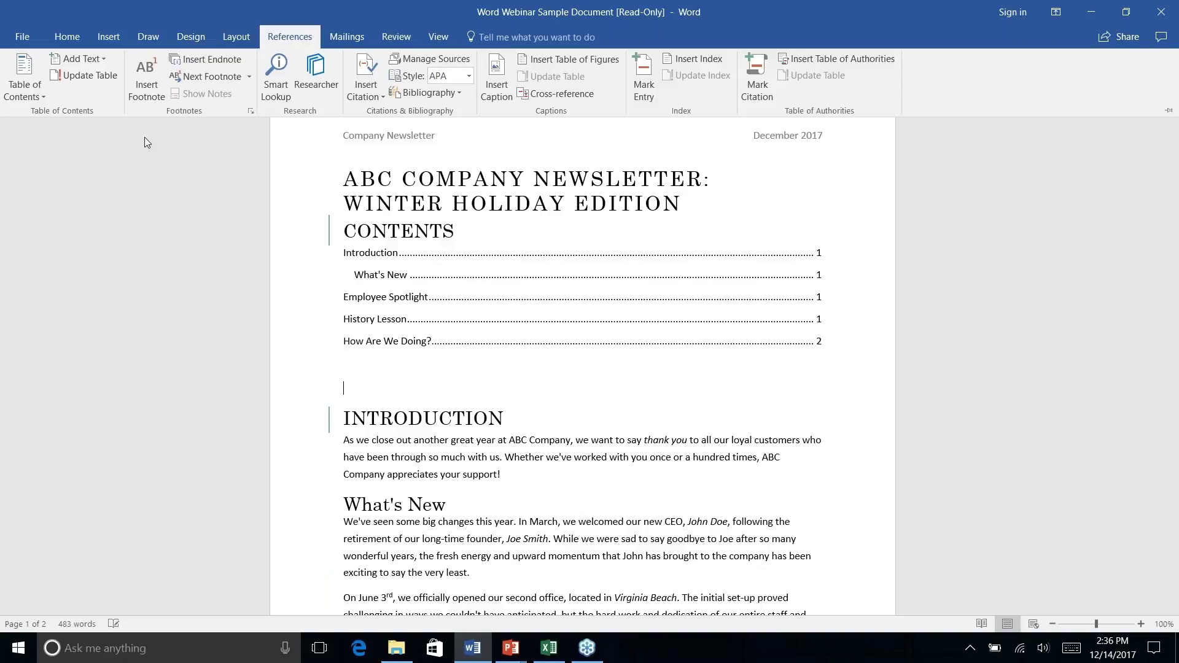
Step: Add a blank line between the newsletter title and the Contents heading
click(696, 315)
key(ctrl+F1)
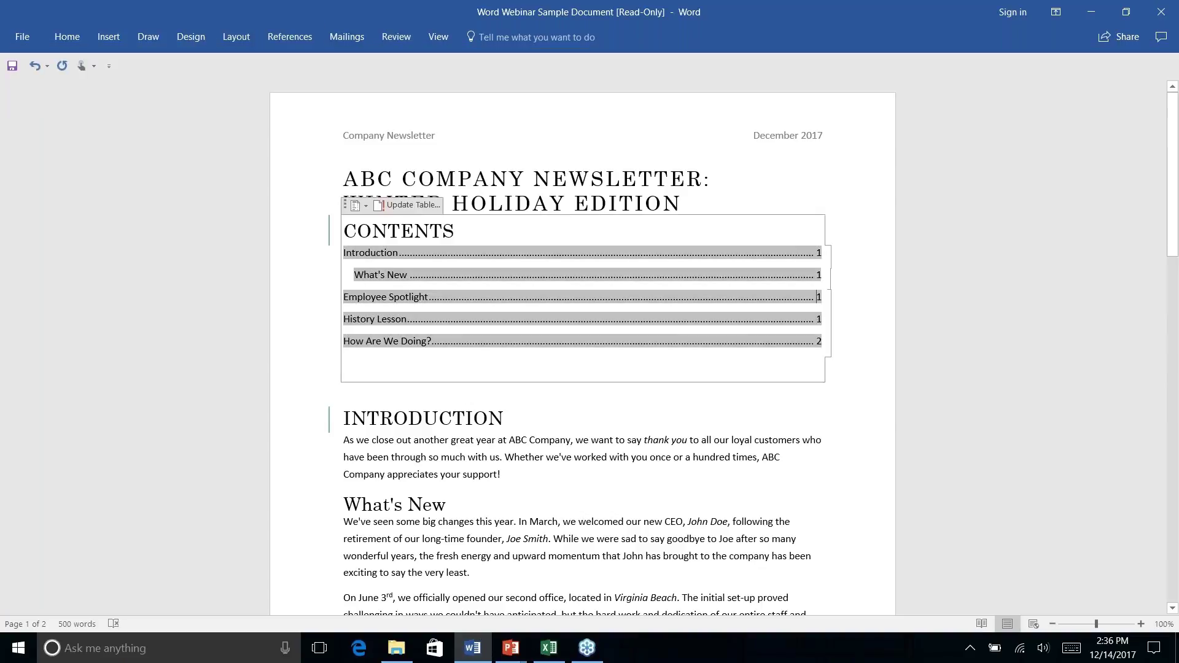
key(Return)
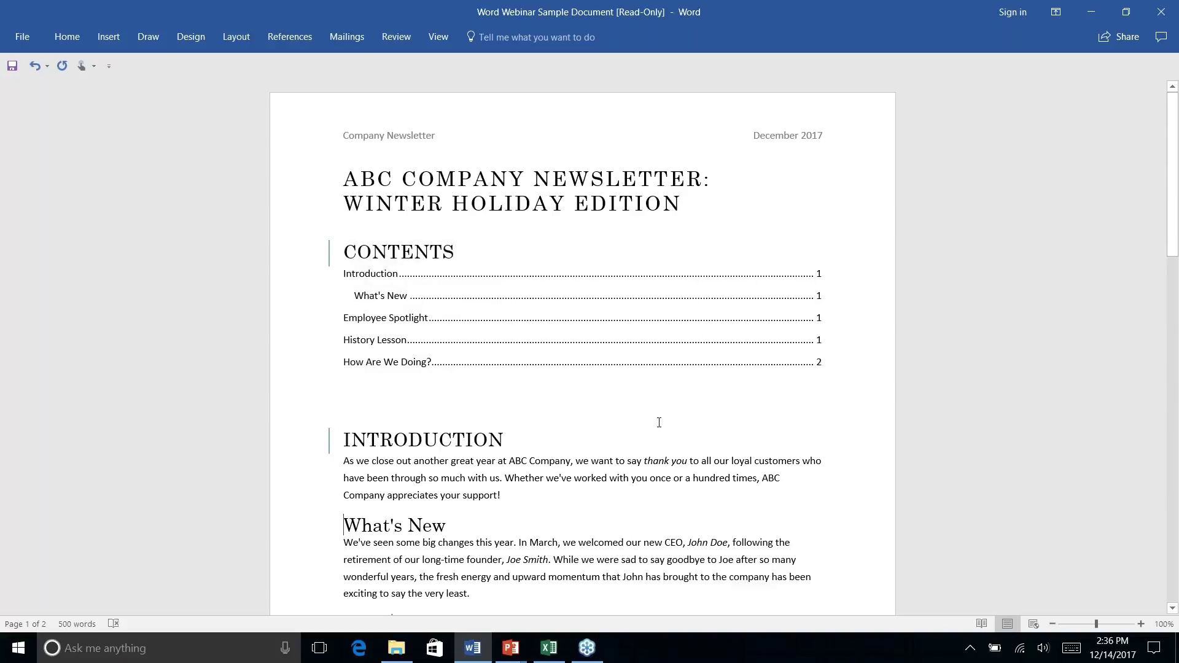
scroll(658, 424, down, 3)
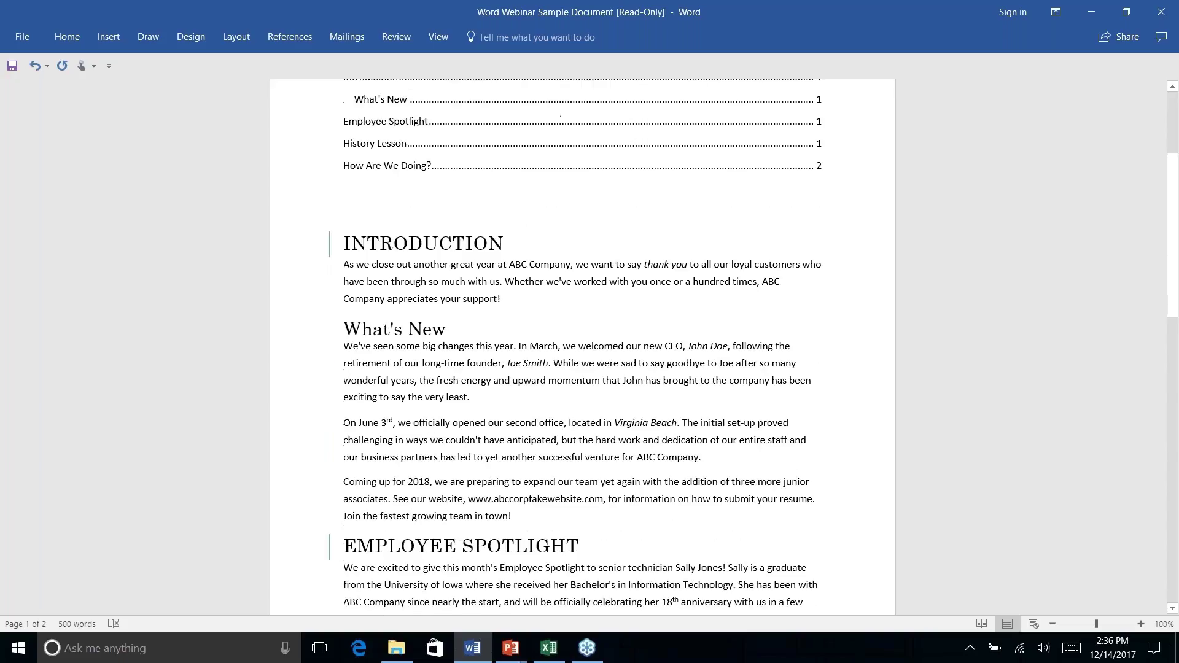
scroll(654, 411, up, 3)
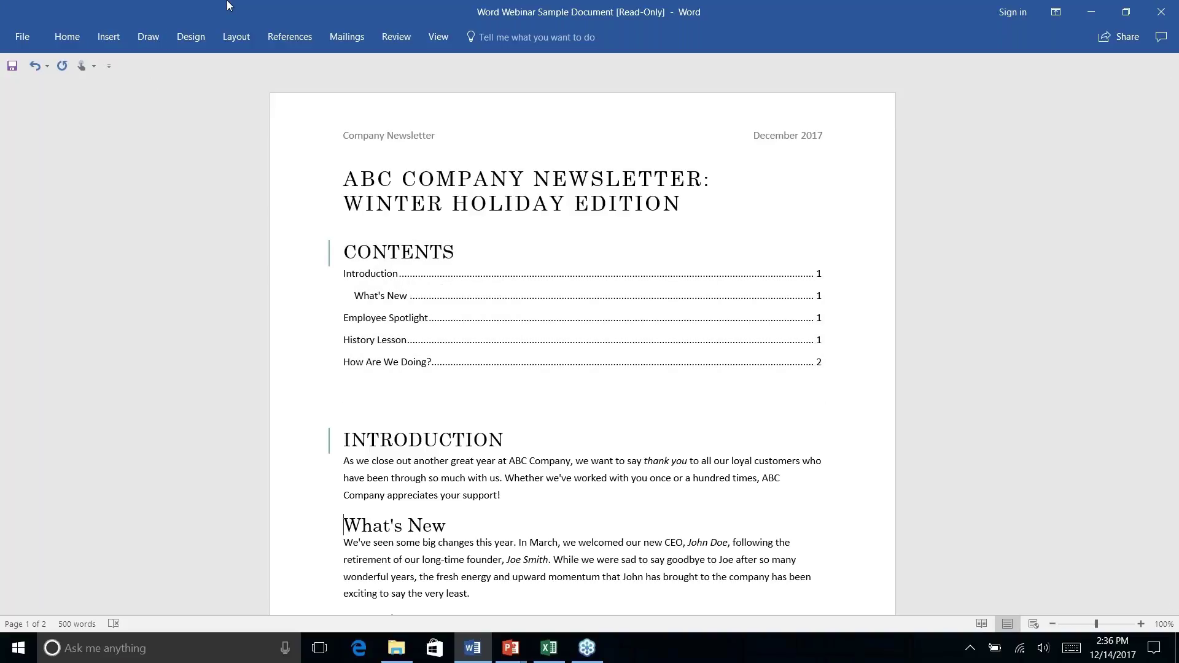
click(295, 37)
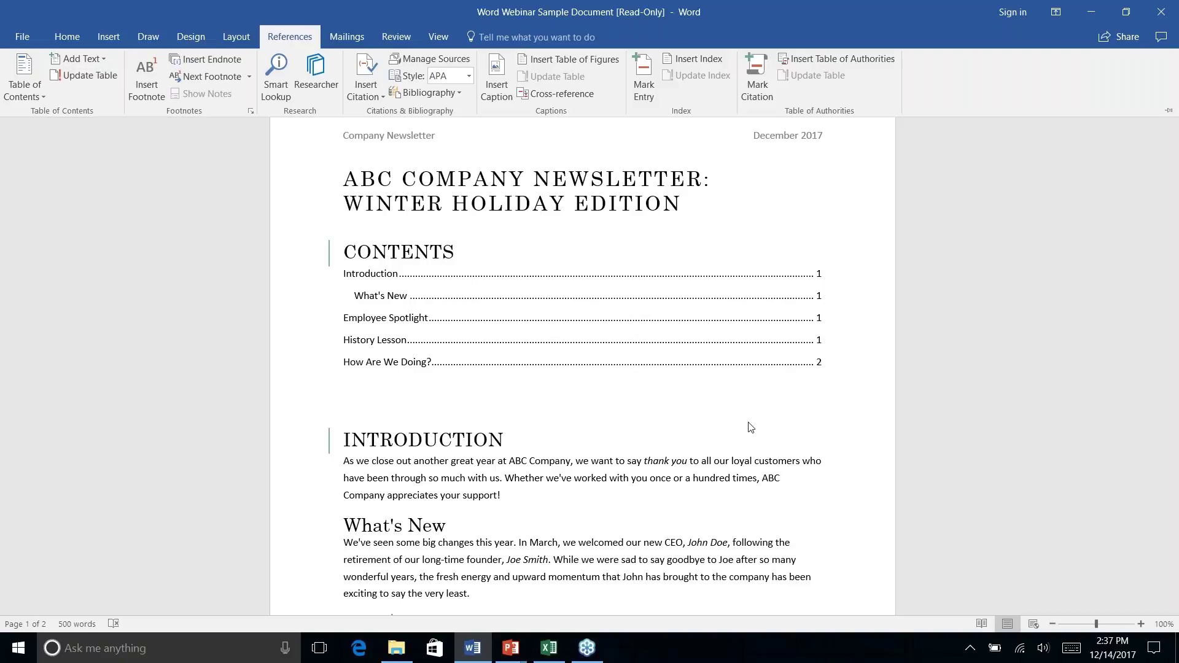
key(ctrl+F1)
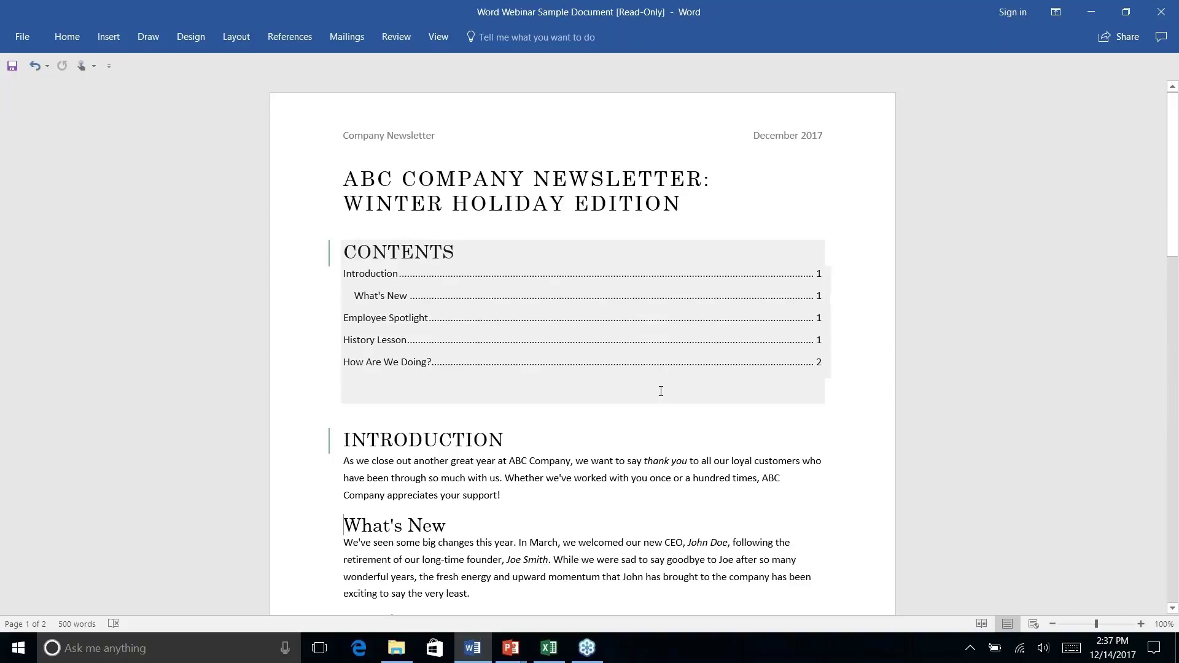
click(601, 370)
click(614, 410)
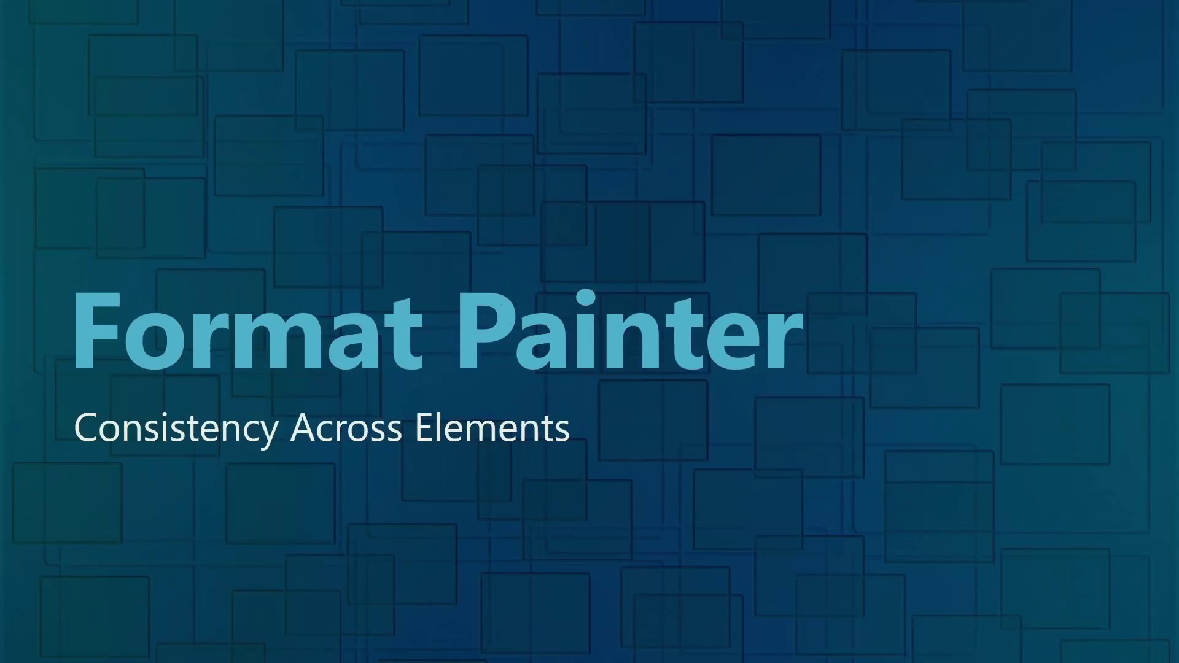
Step: Switch from the slide show to the Word document and go to the ABC Company address block at the end of page 2
key(alt+Tab)
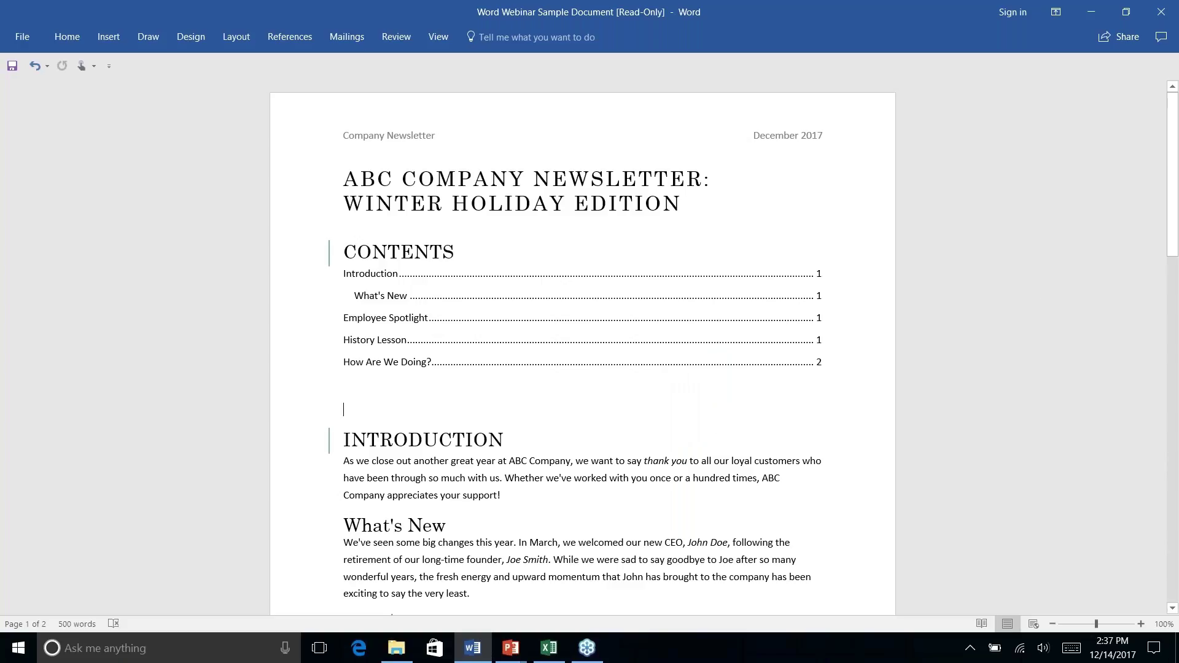
click(664, 320)
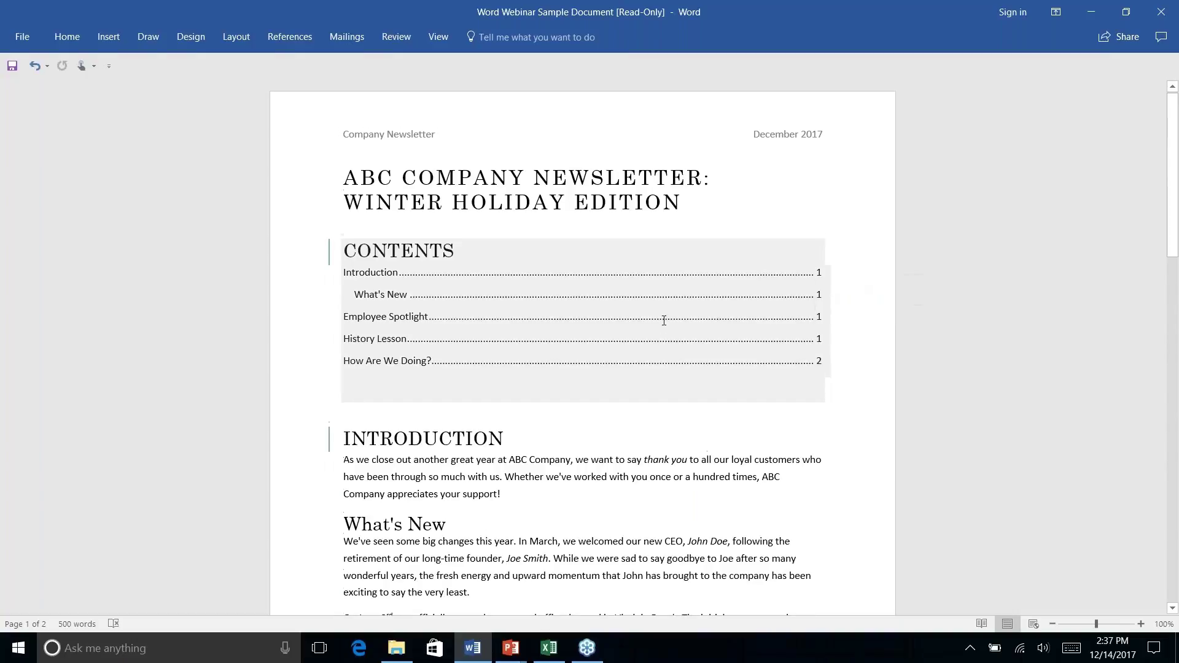
ctrl+click(664, 320)
scroll(664, 320, down, 7)
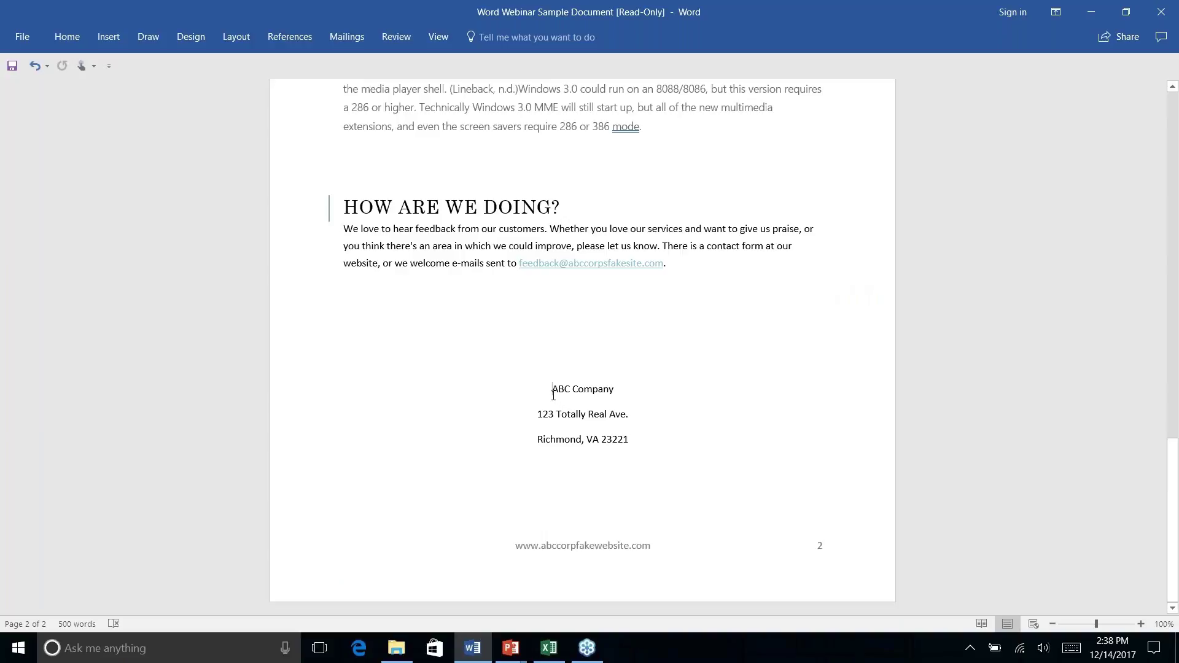
click(112, 39)
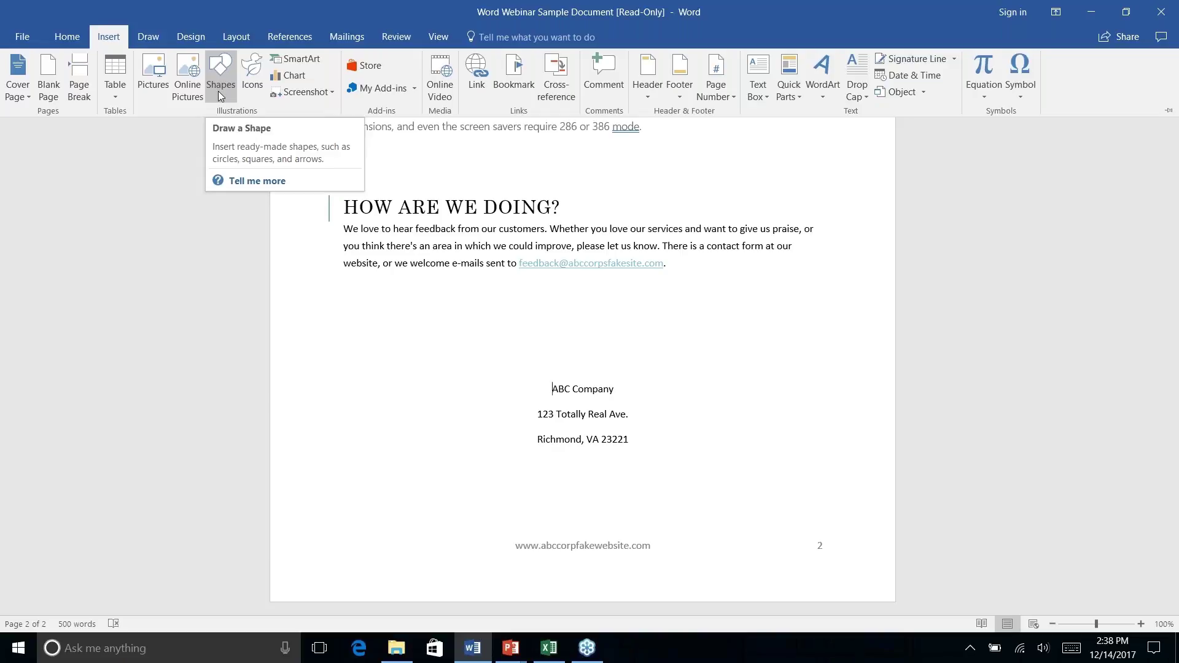
click(551, 389)
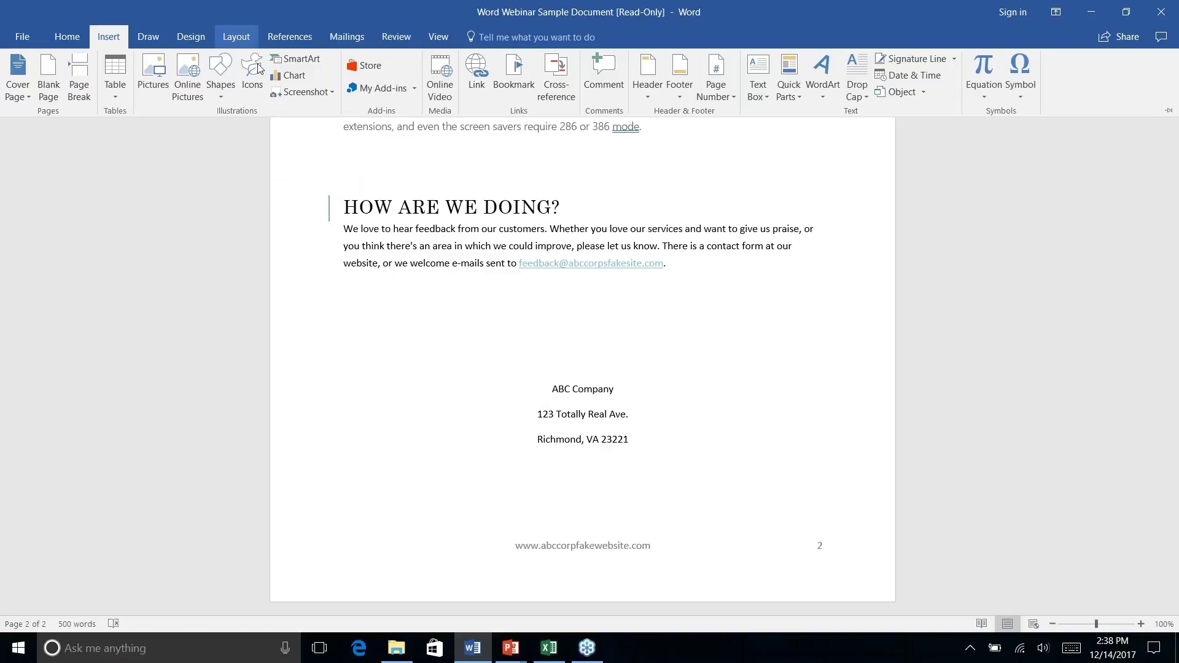
right_click(220, 96)
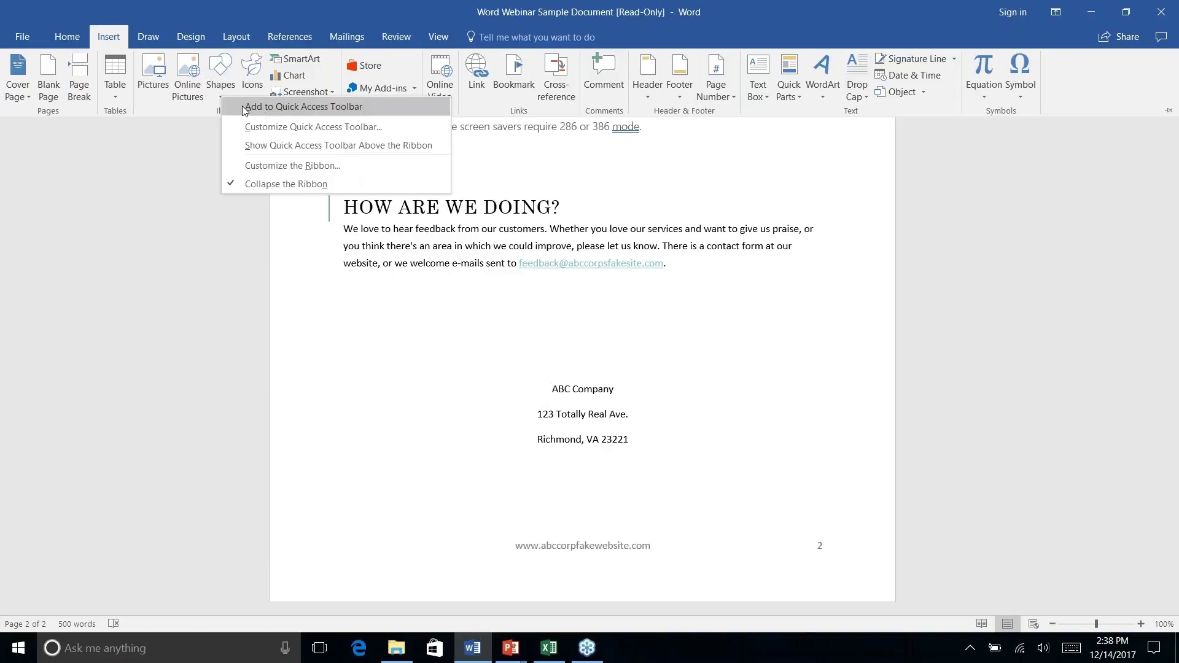
click(221, 68)
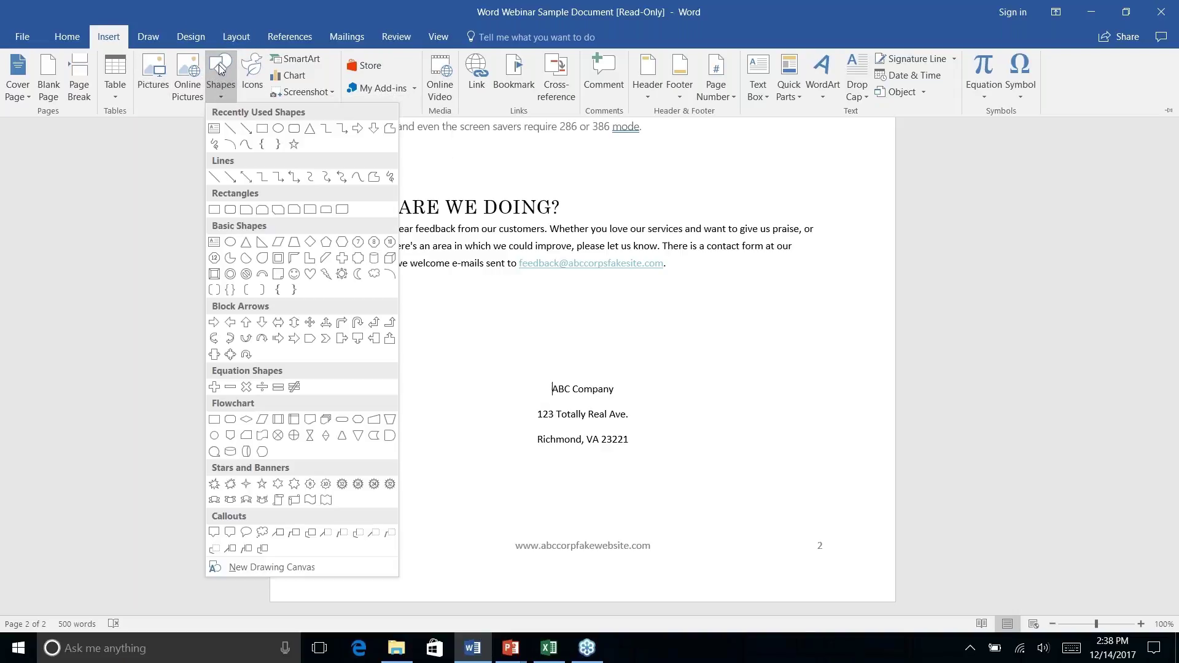
click(296, 129)
key(Escape)
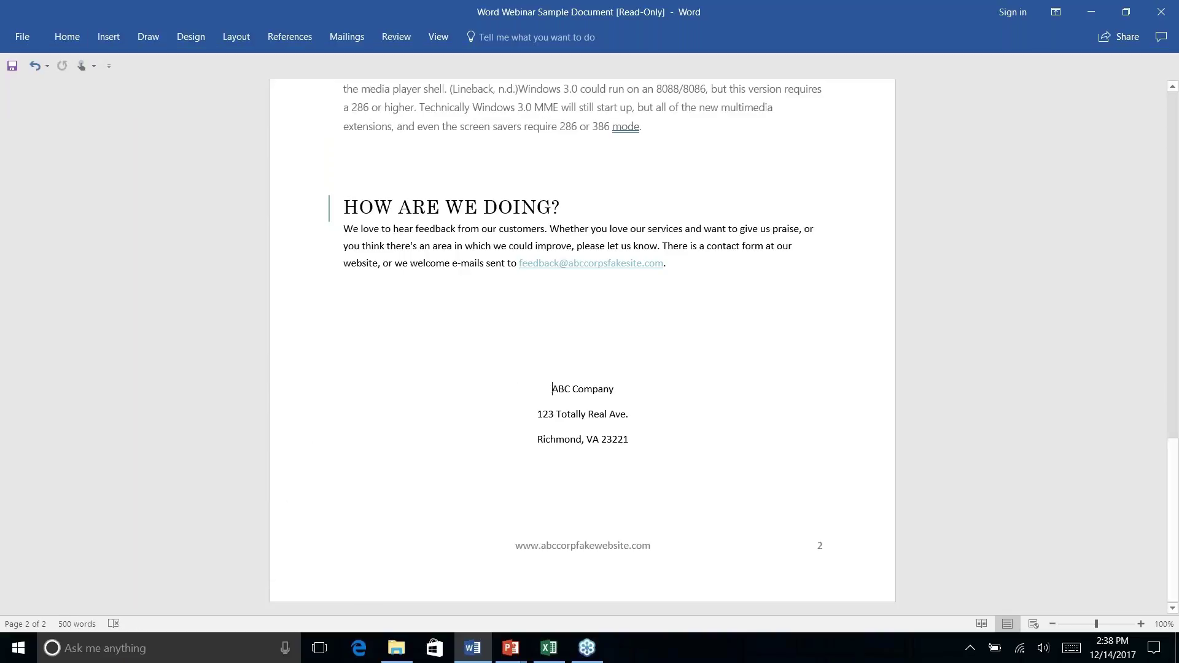
click(148, 38)
Step: Draw a rounded rectangle about 1.37" high and 1.77" wide over the ABC Company address block on page 2
click(100, 43)
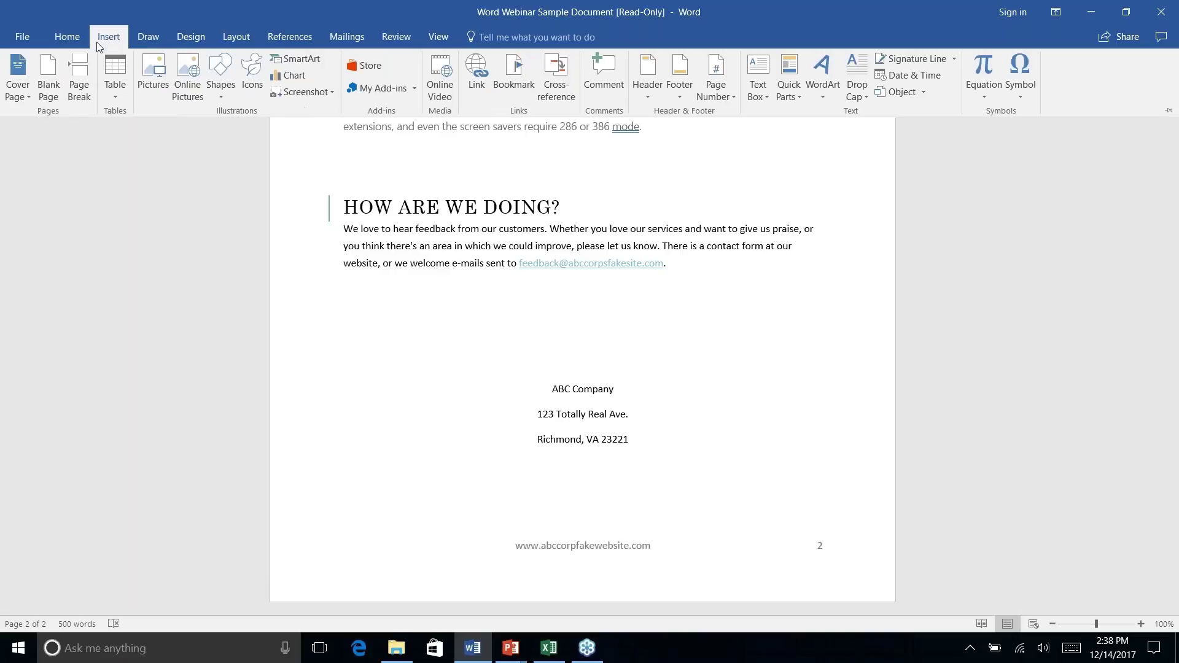
click(220, 80)
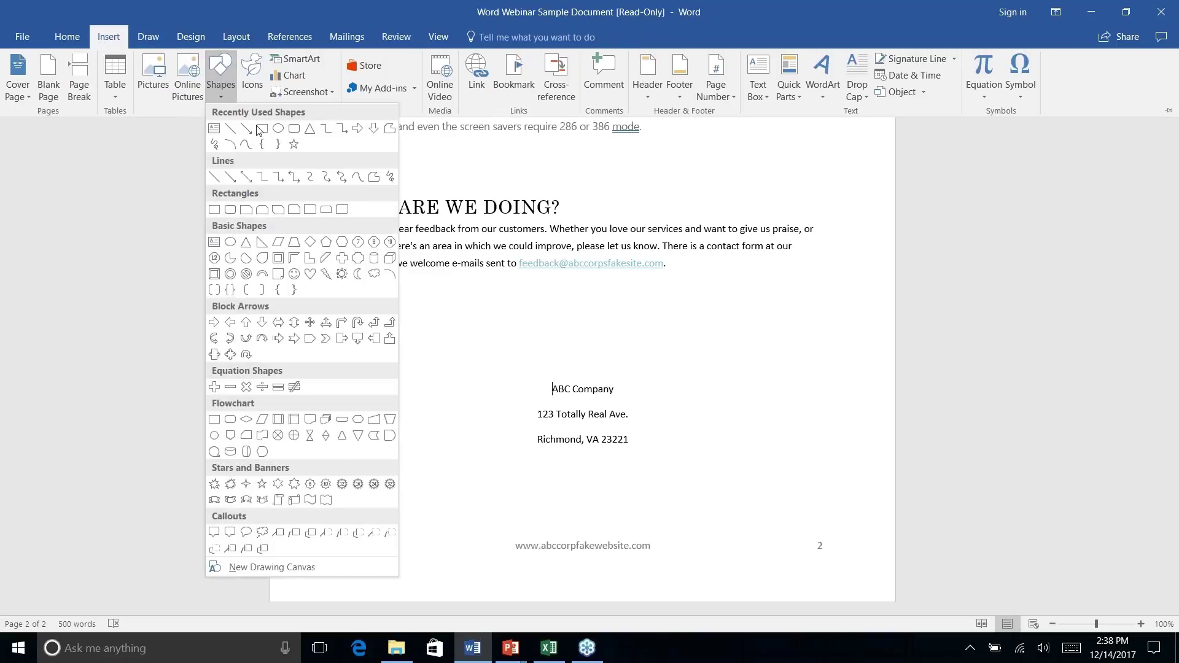
click(295, 129)
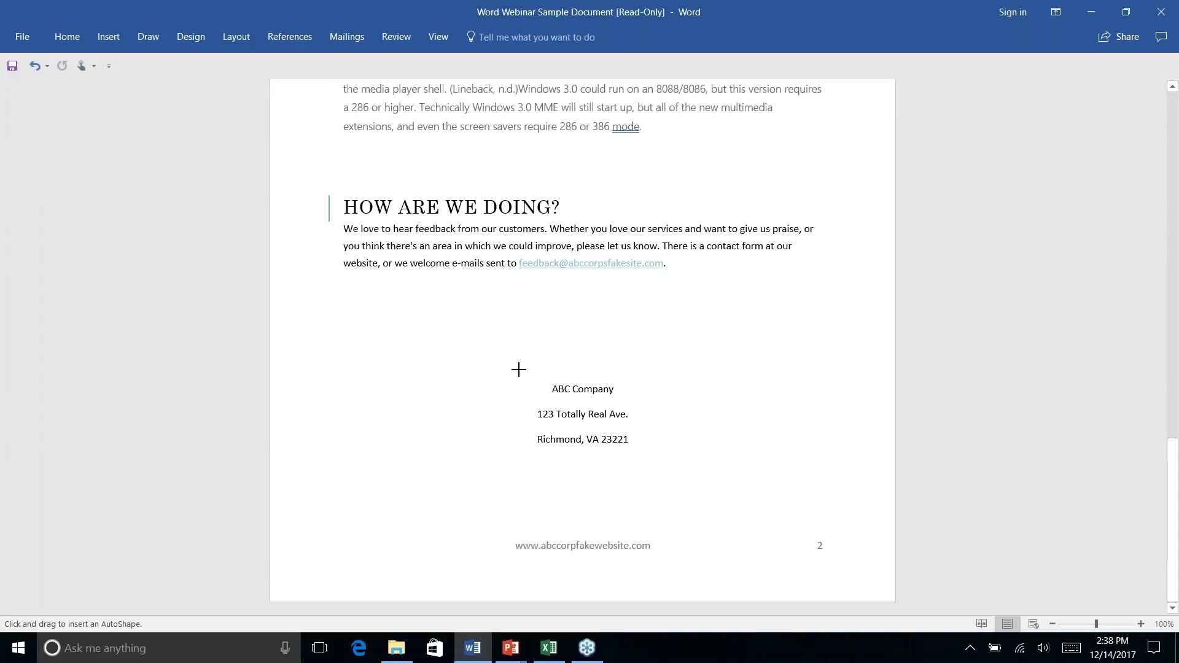
drag(516, 365, 648, 467)
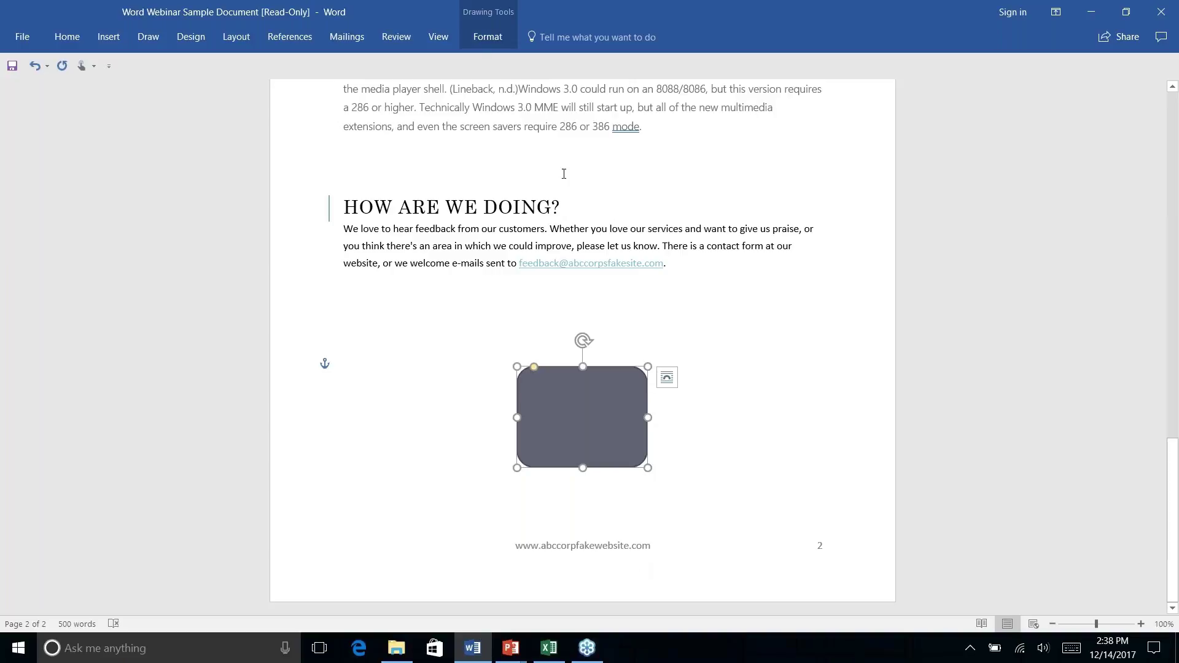
Step: Send the rounded rectangle behind the address text and deselect it
click(488, 38)
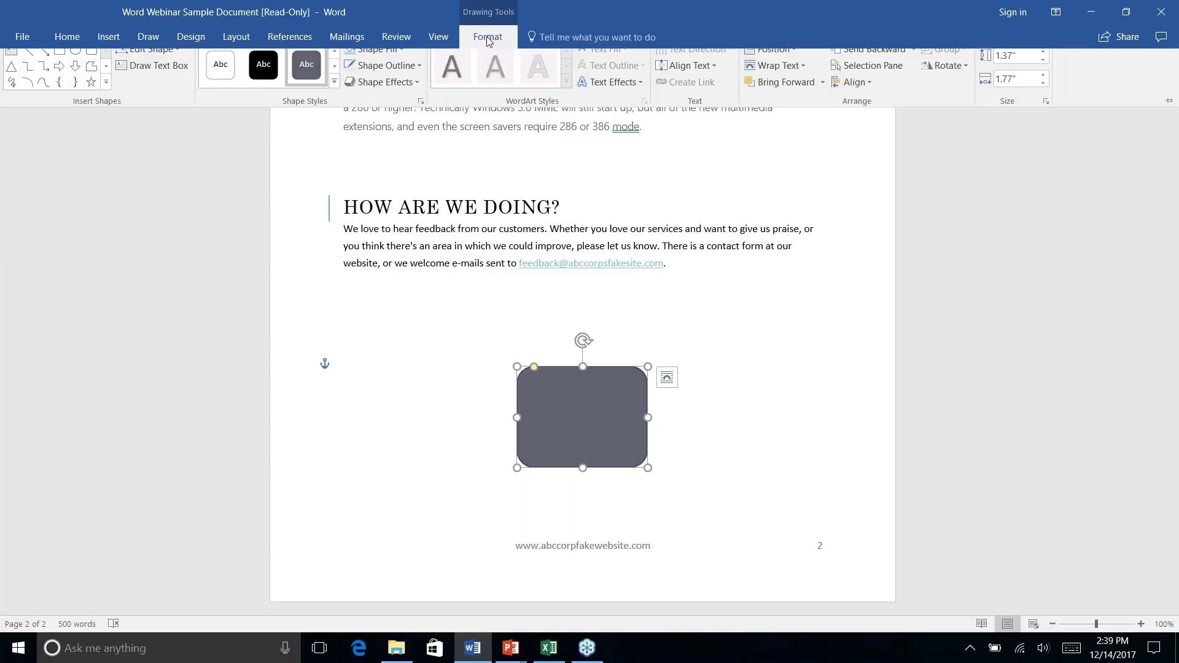
click(913, 59)
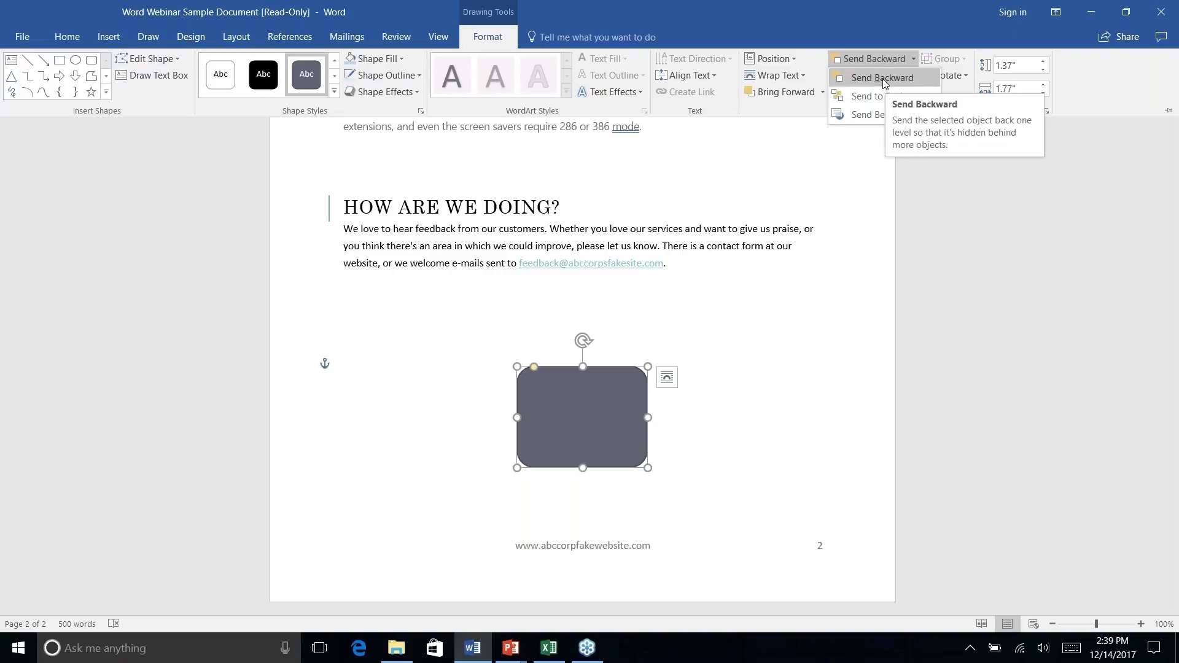
right_click(883, 118)
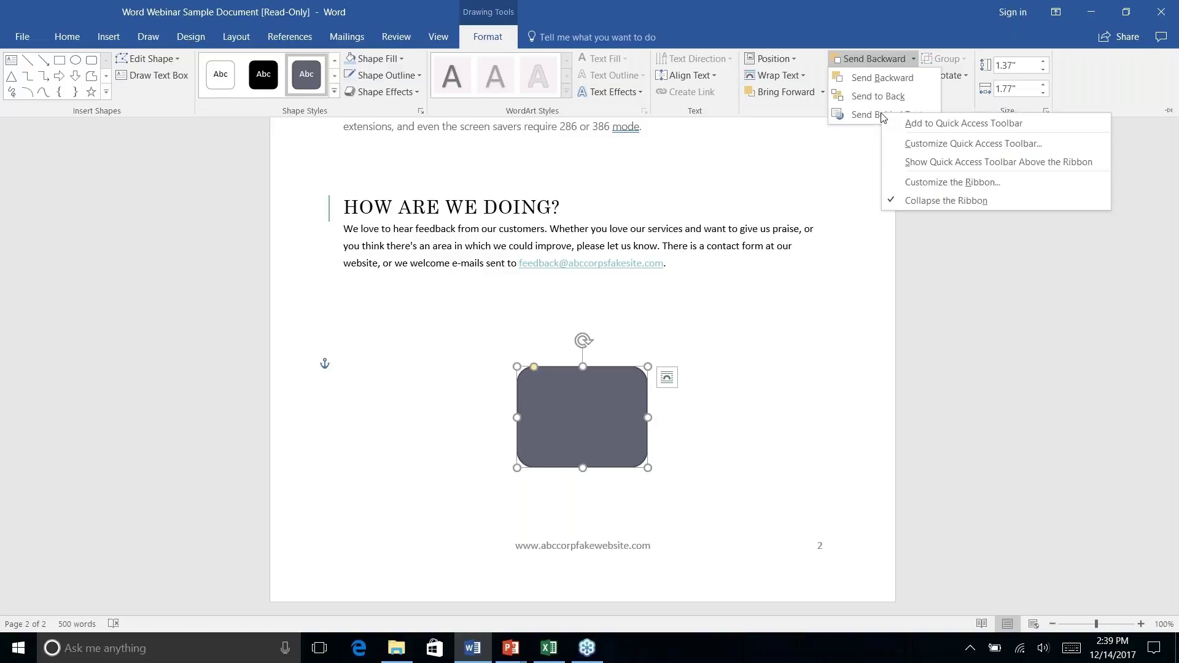
click(872, 116)
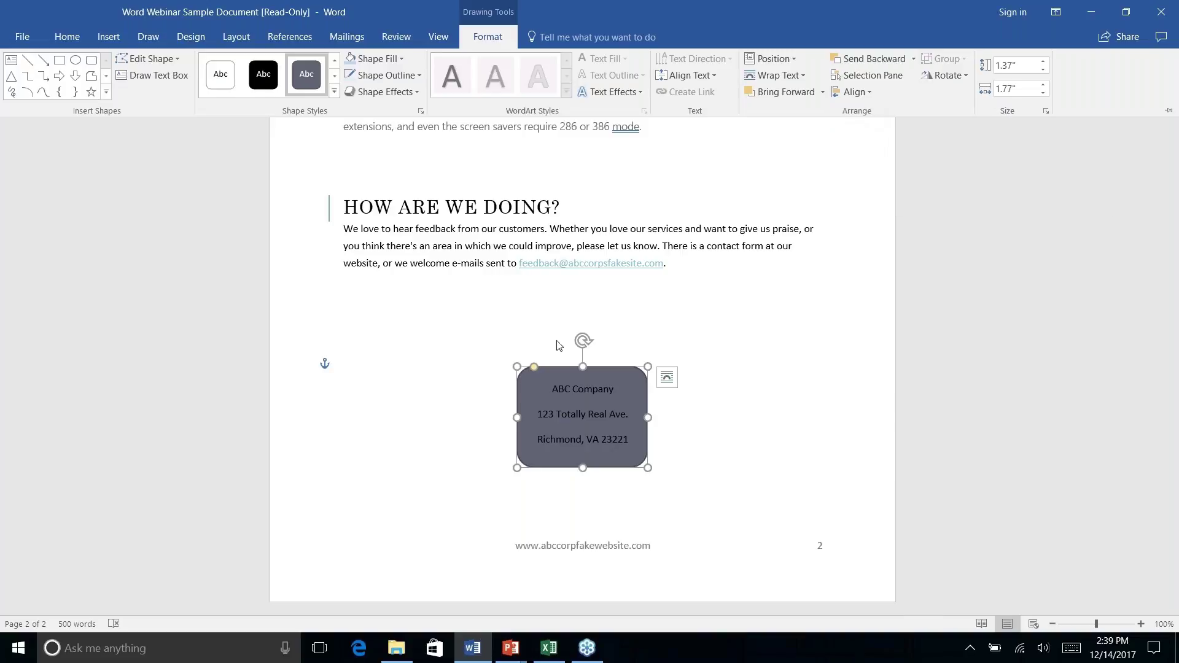
right_click(702, 438)
key(Escape)
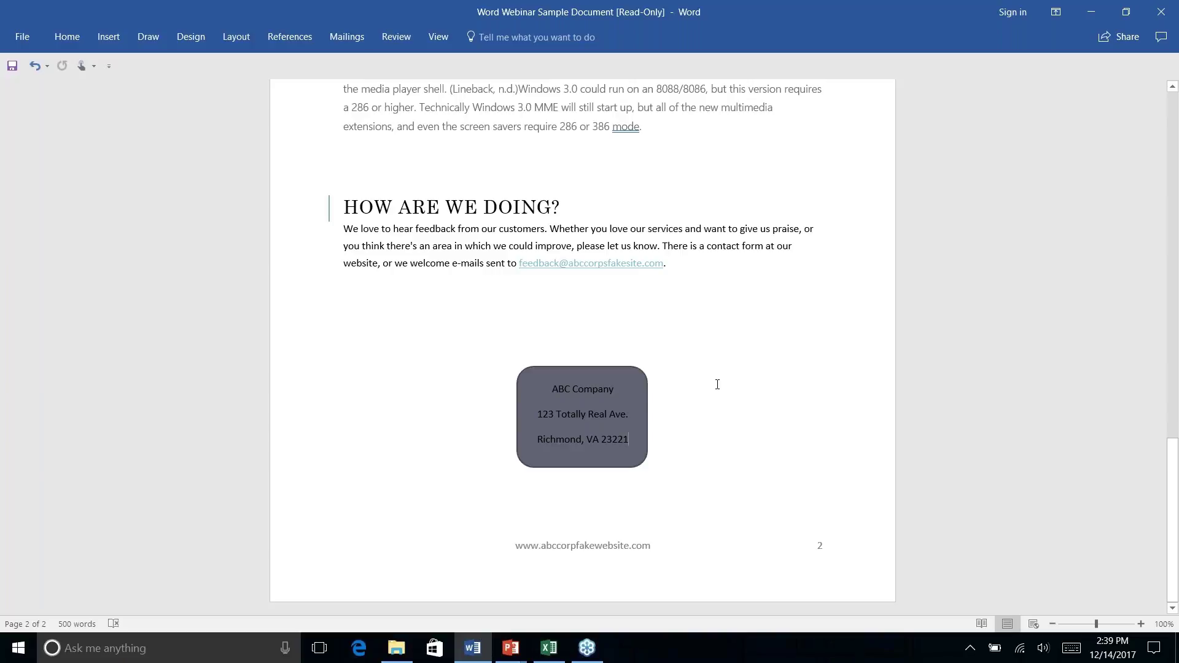
Step: Apply the light teal theme shape style with dark text, from the fourth row of theme styles, to the rounded rectangle behind the address
click(632, 397)
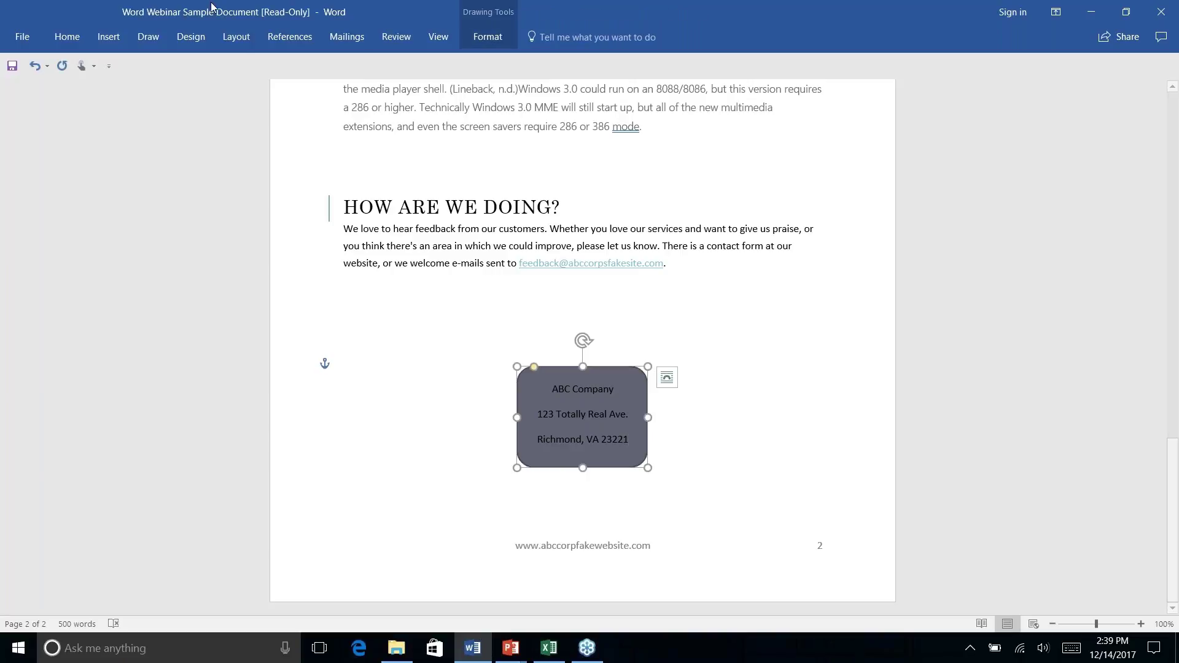
click(108, 37)
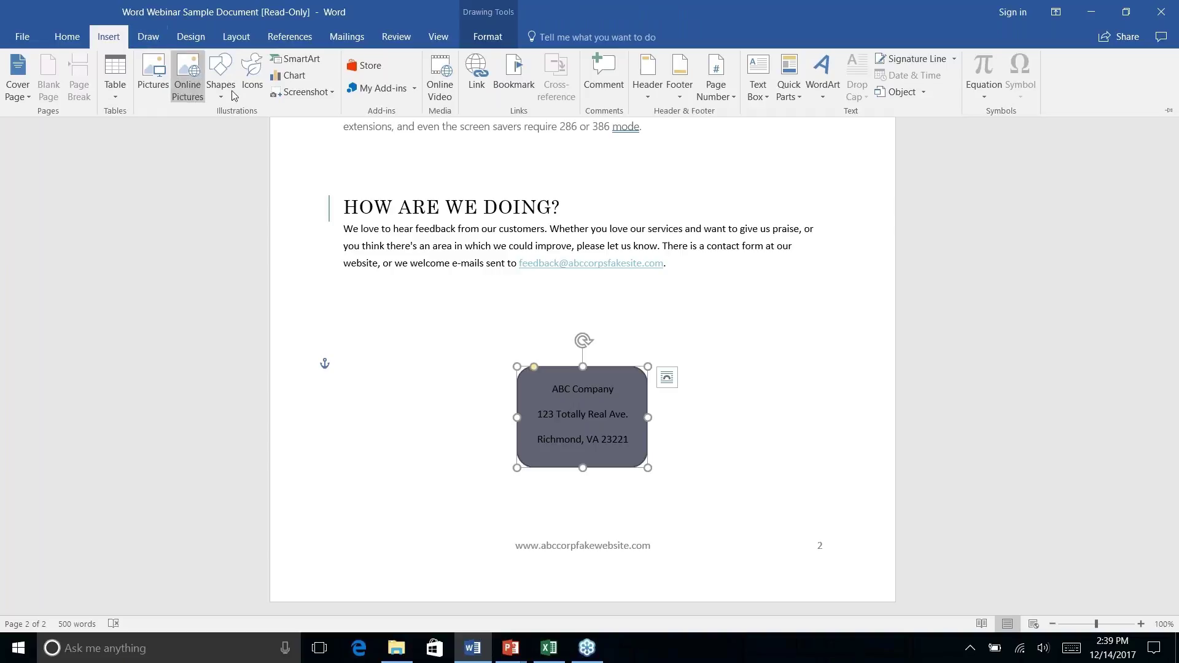
click(67, 37)
click(489, 41)
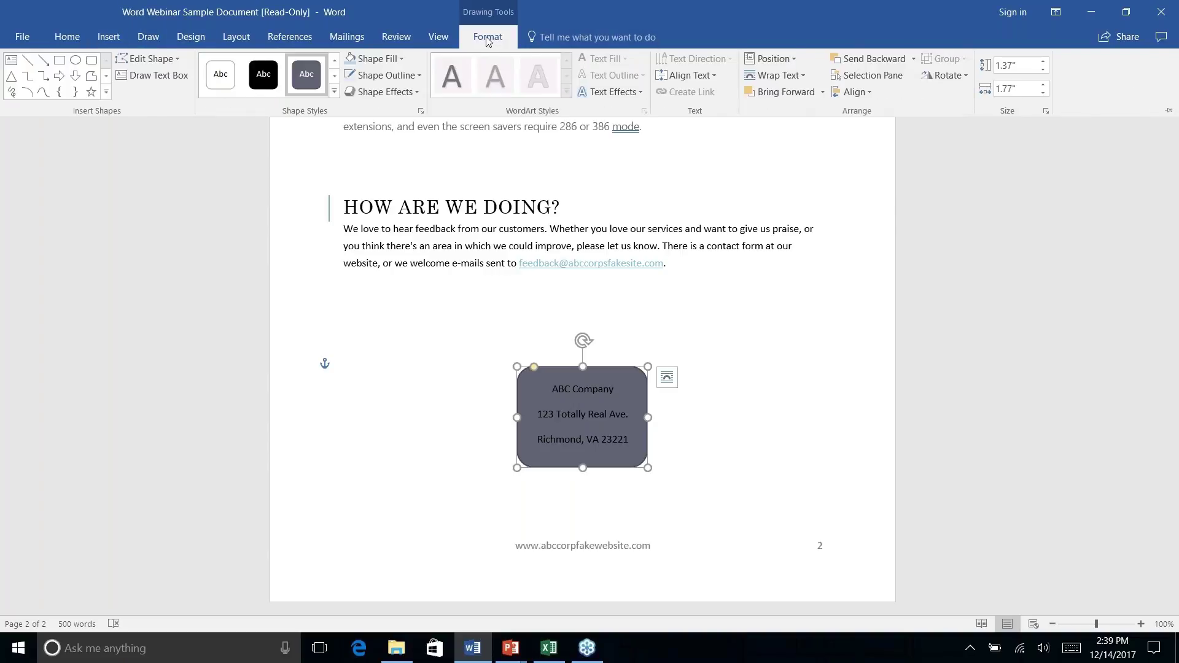
click(334, 92)
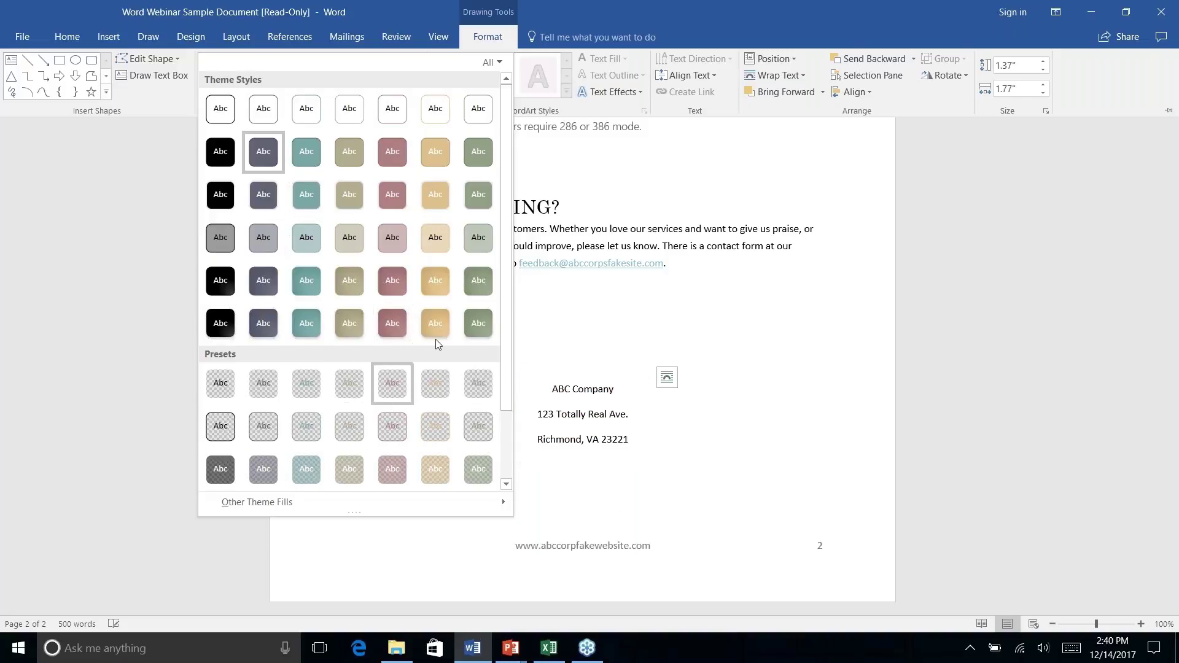
scroll(440, 342, down, 2)
scroll(439, 341, up, 2)
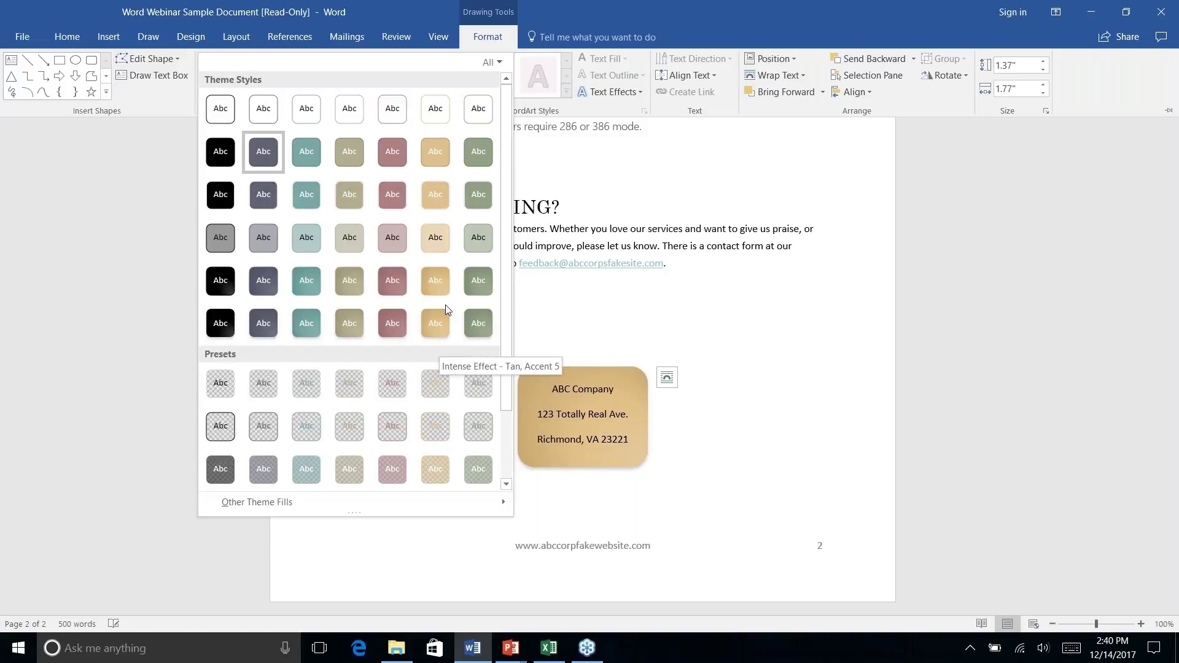
right_click(307, 242)
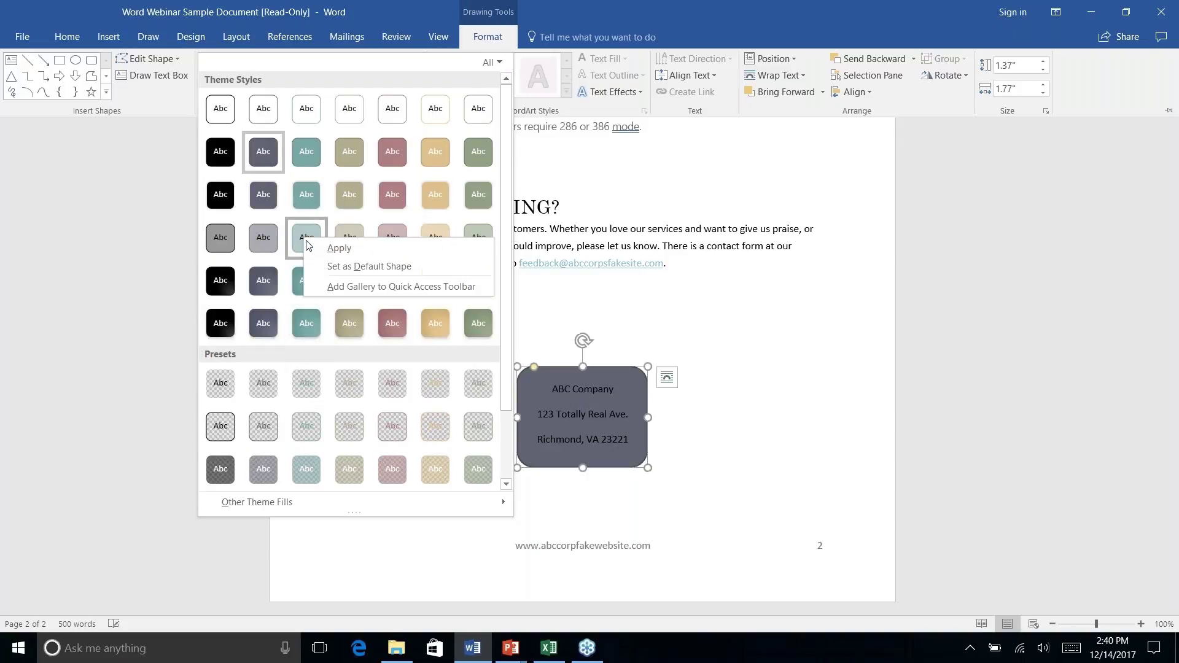
click(300, 237)
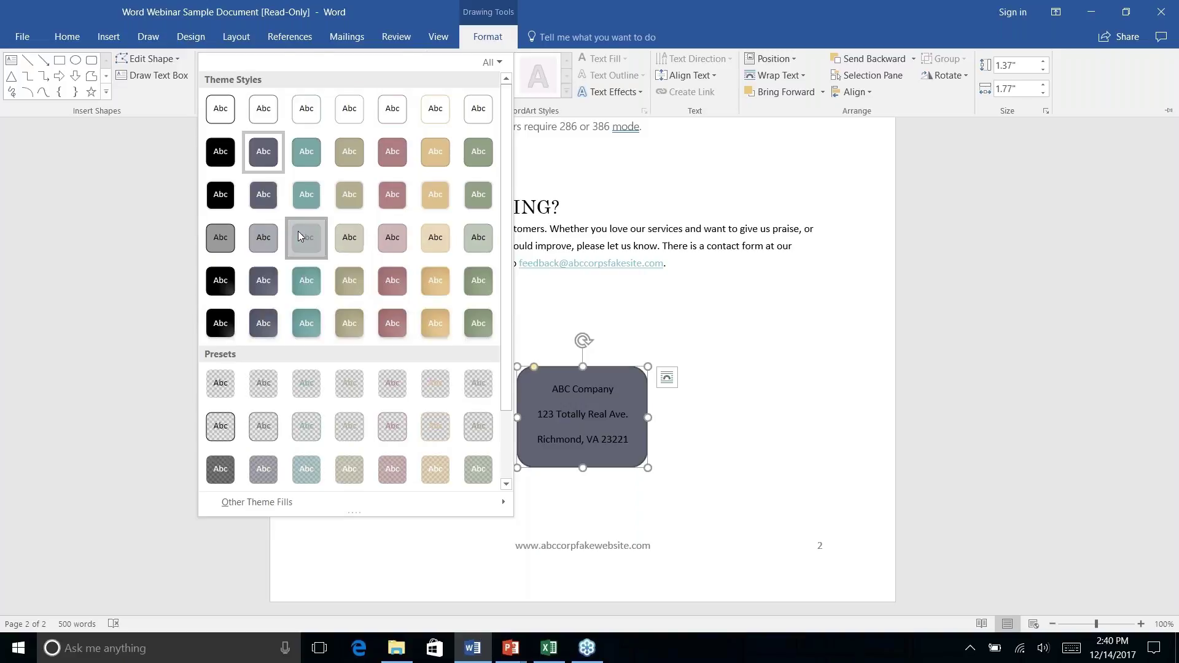
click(301, 237)
right_click(694, 449)
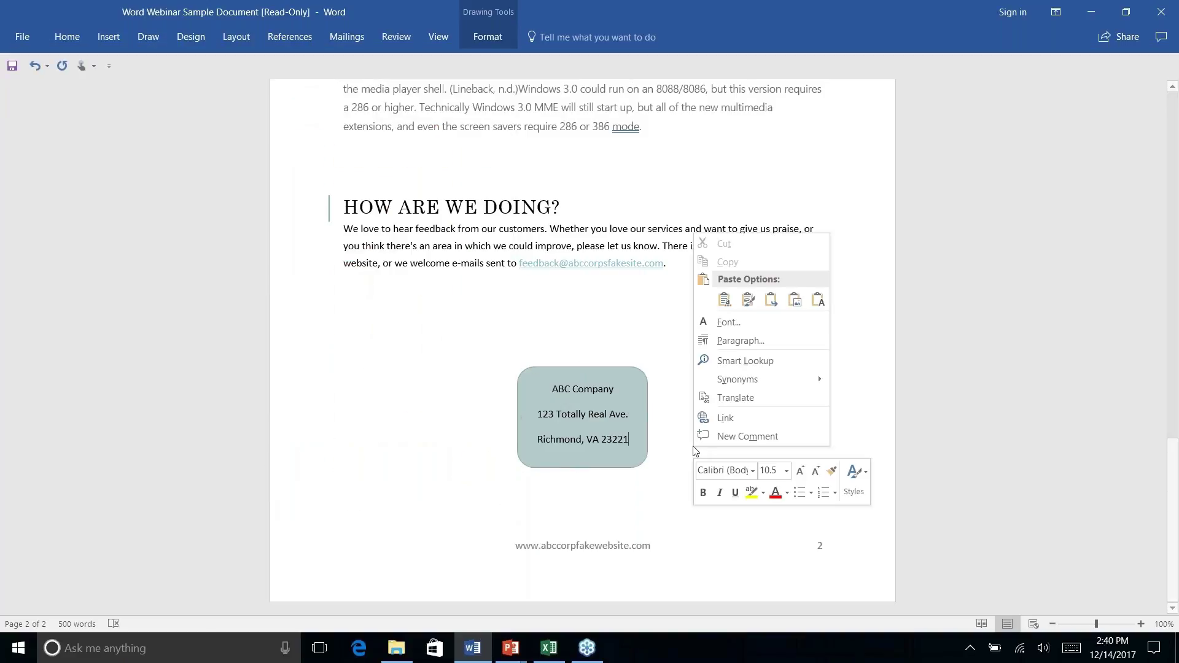
key(Escape)
Step: Give the rounded rectangle behind the address a darkest-teal theme outline with a 3 pt weight
click(627, 385)
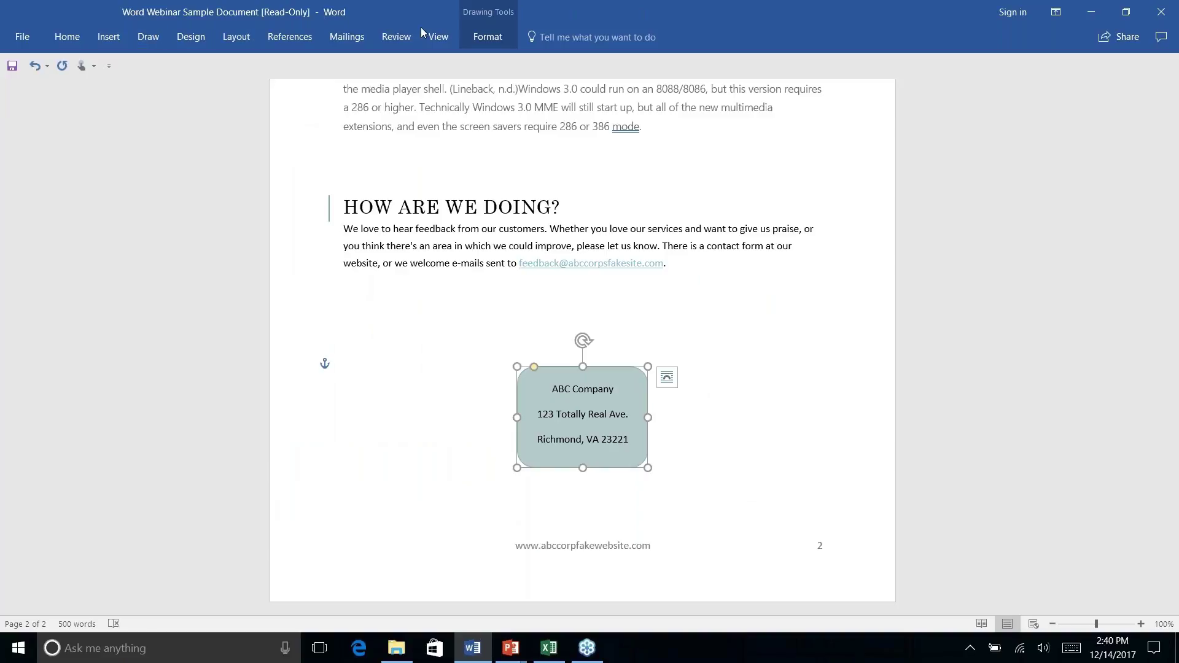
click(470, 38)
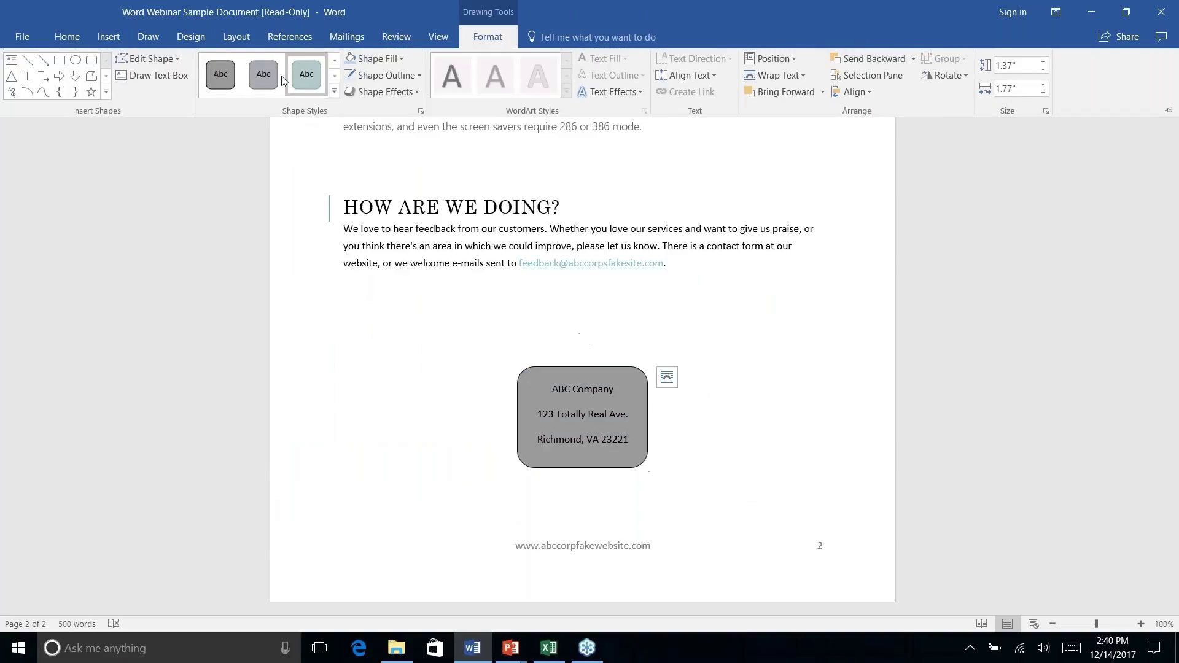
click(393, 75)
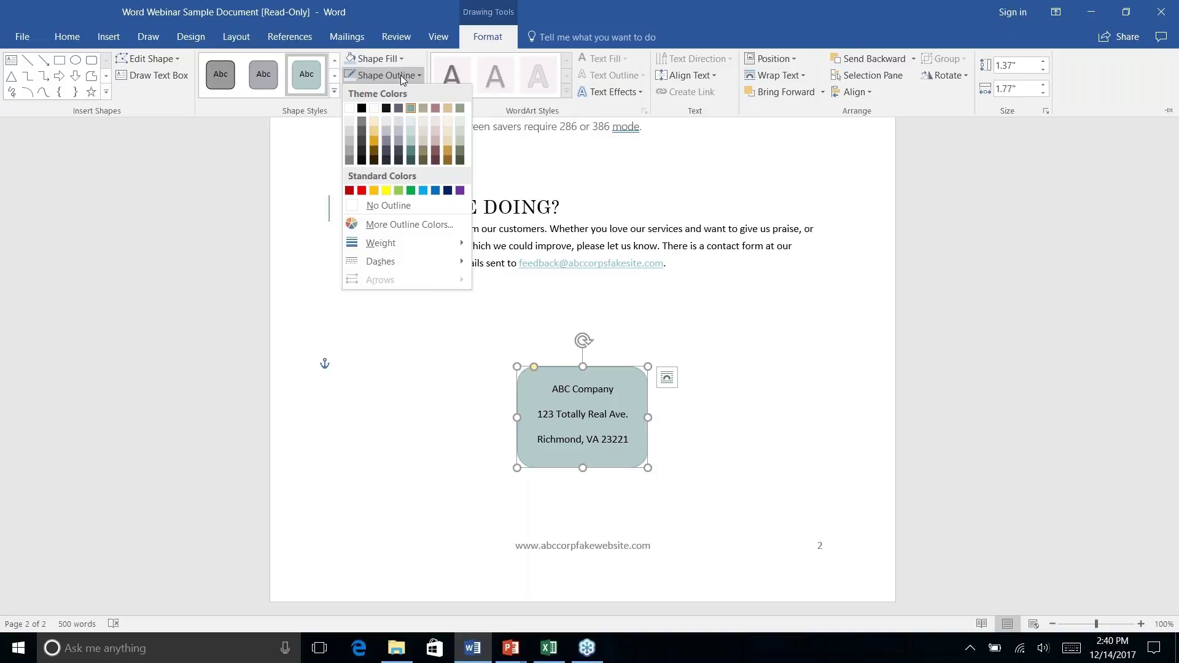
click(411, 161)
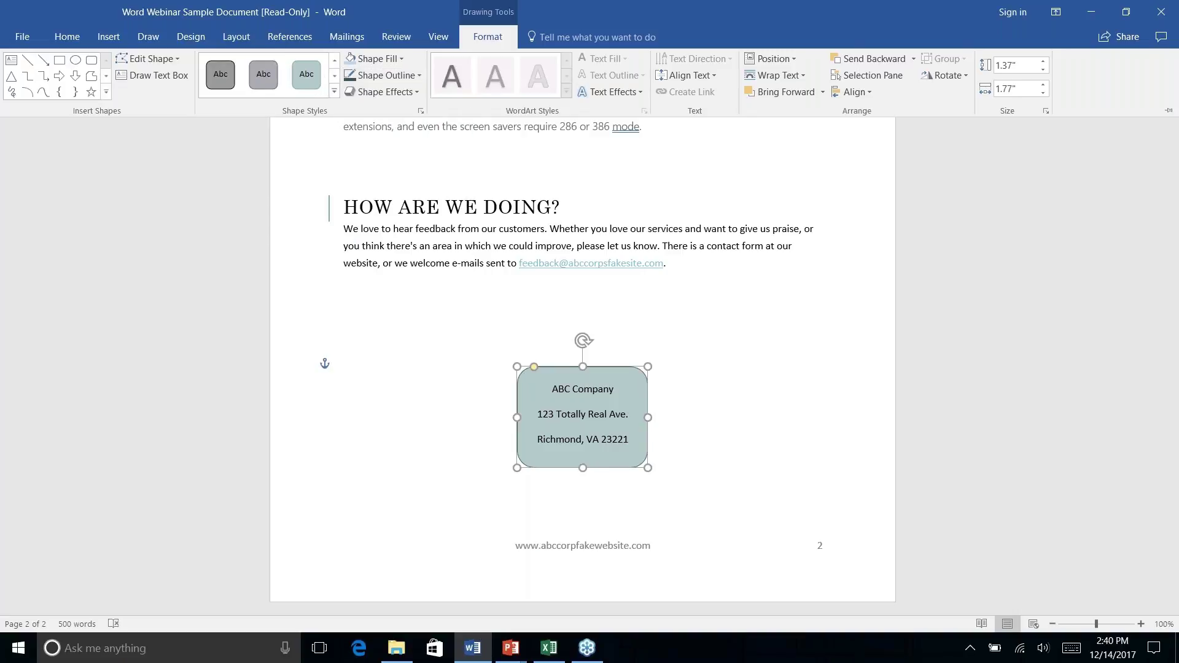
click(421, 76)
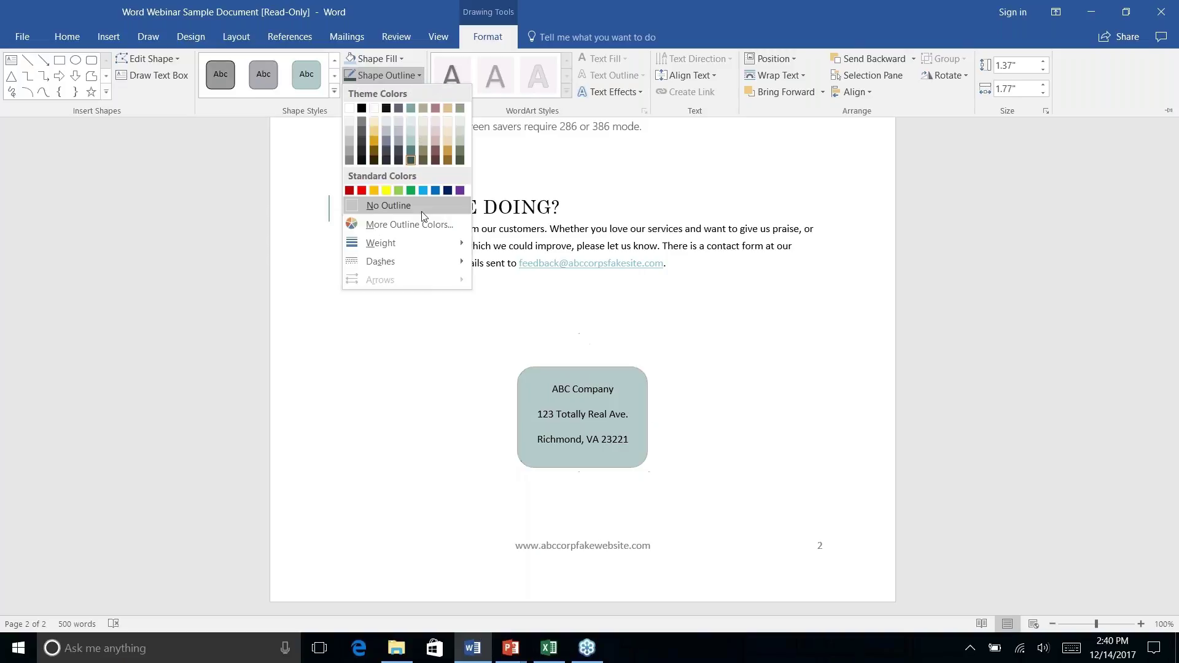
mouse_move(424, 253)
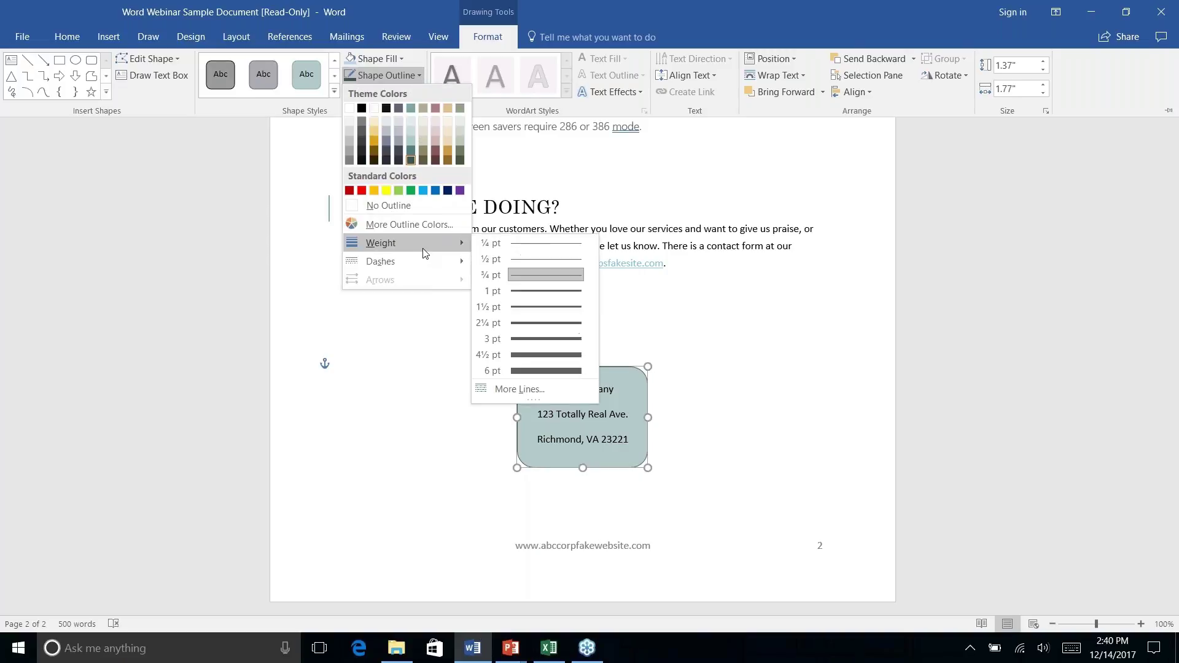
click(527, 337)
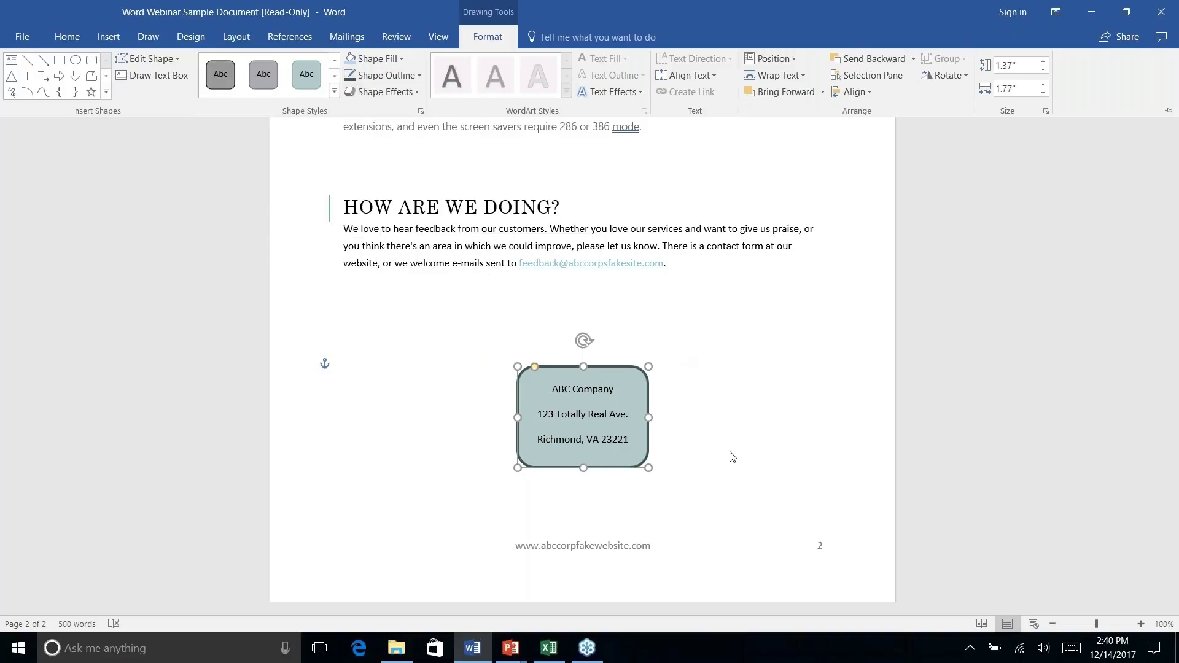
key(ctrl+F1)
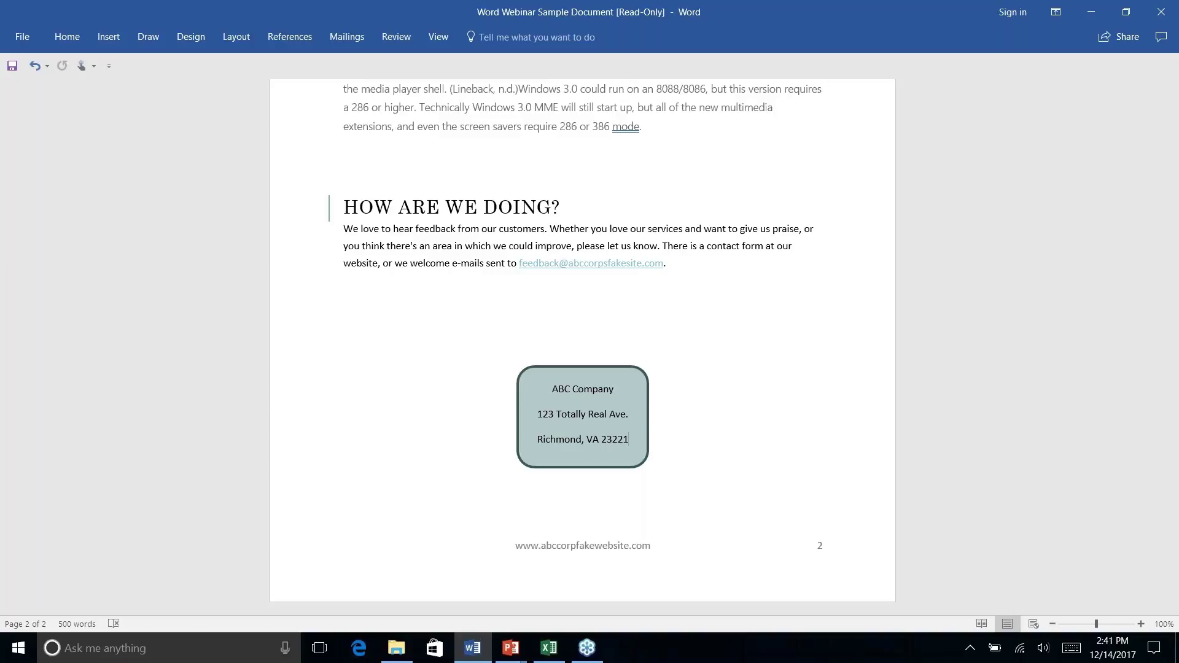
Step: Draw a rounded rectangle about 0.42" high and 3.14" wide over the History Lesson heading on page 2
scroll(582, 344, up, 3)
scroll(583, 344, up, 18)
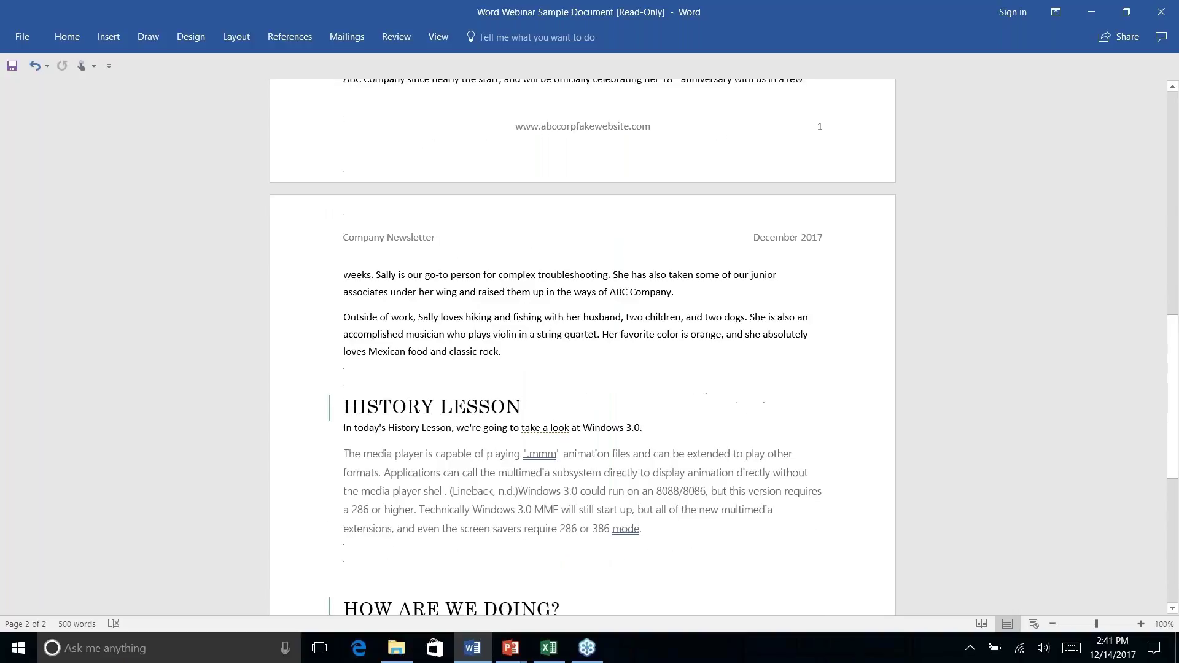
scroll(582, 344, down, 13)
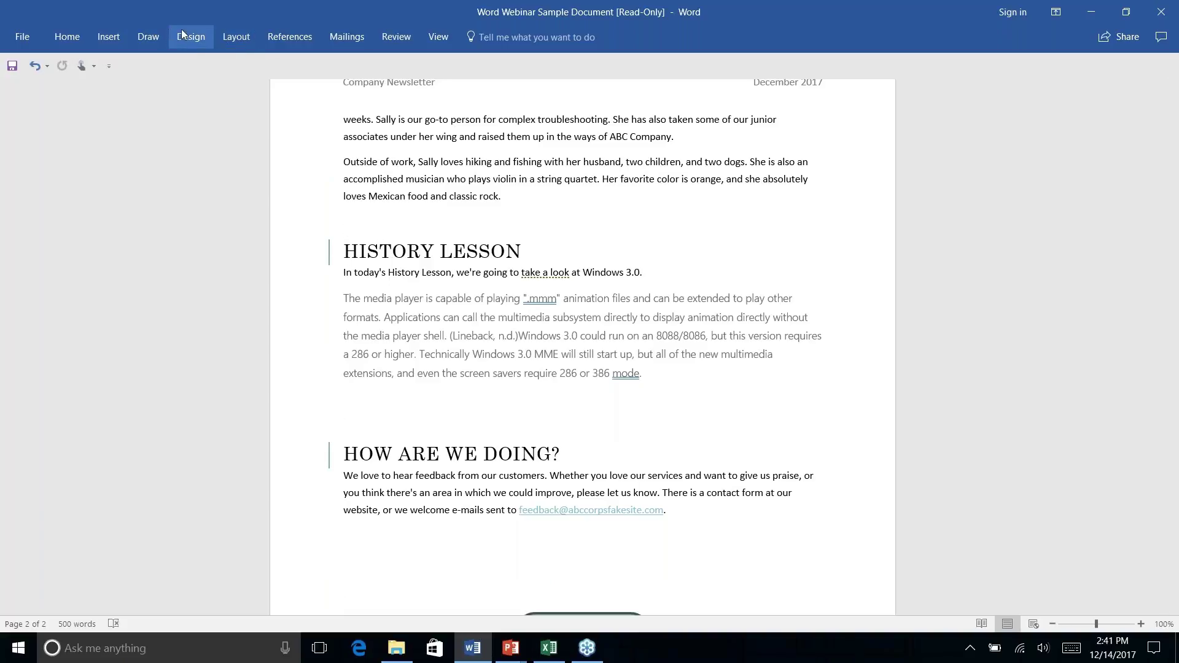
click(112, 38)
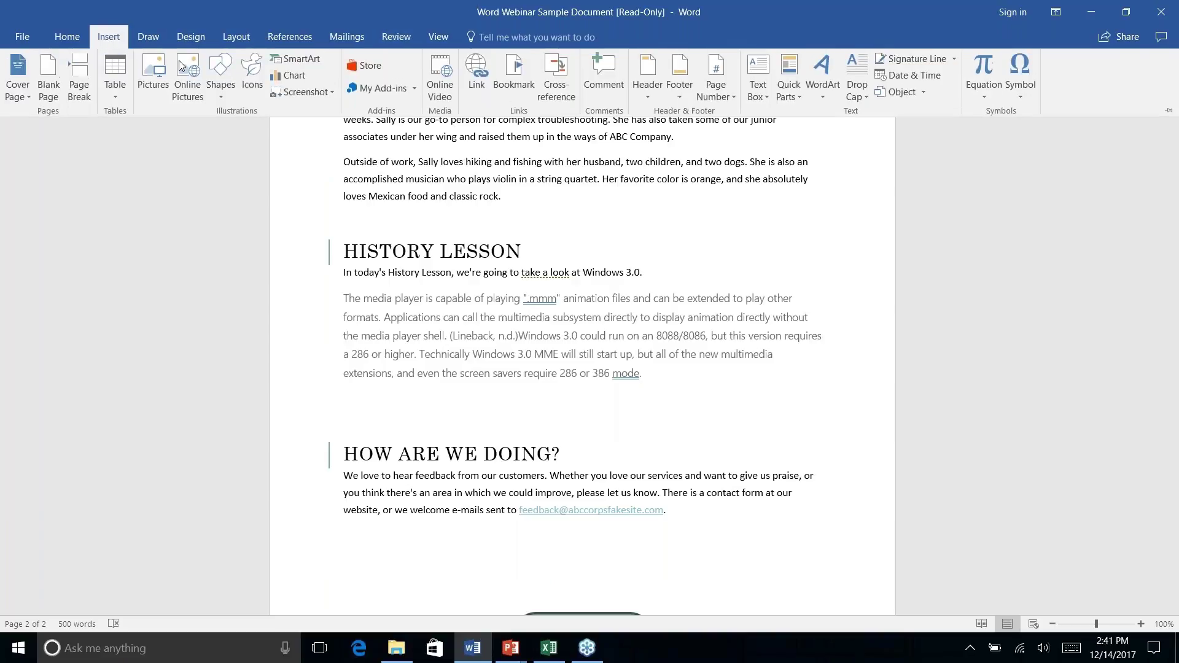
click(218, 95)
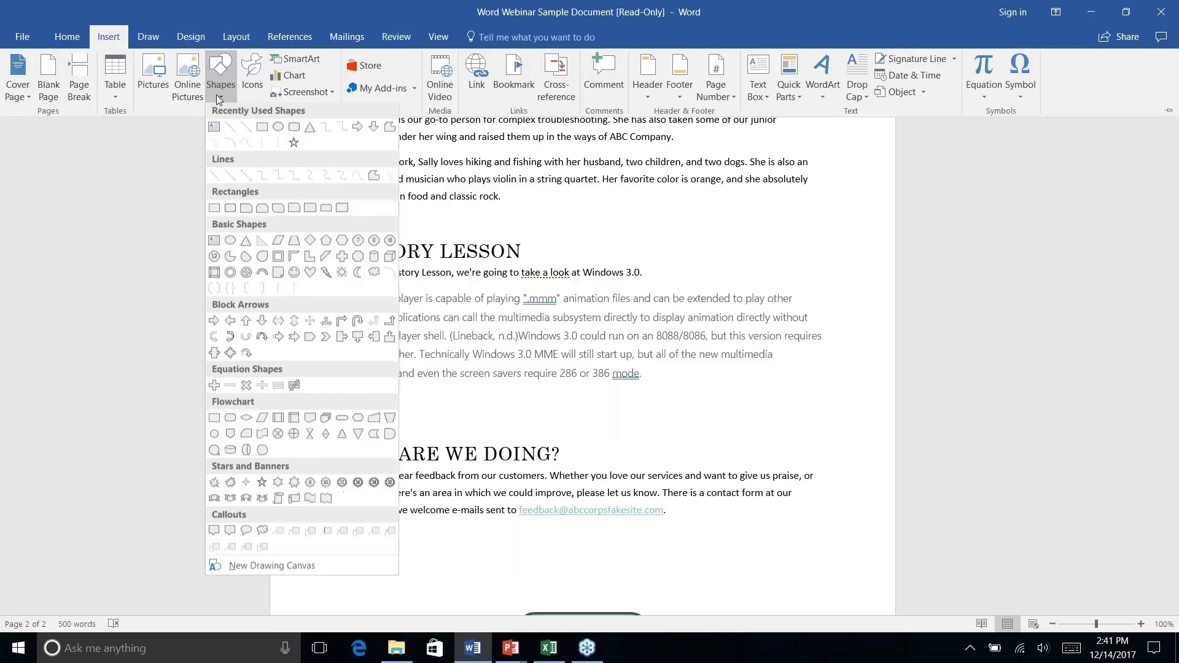
click(295, 129)
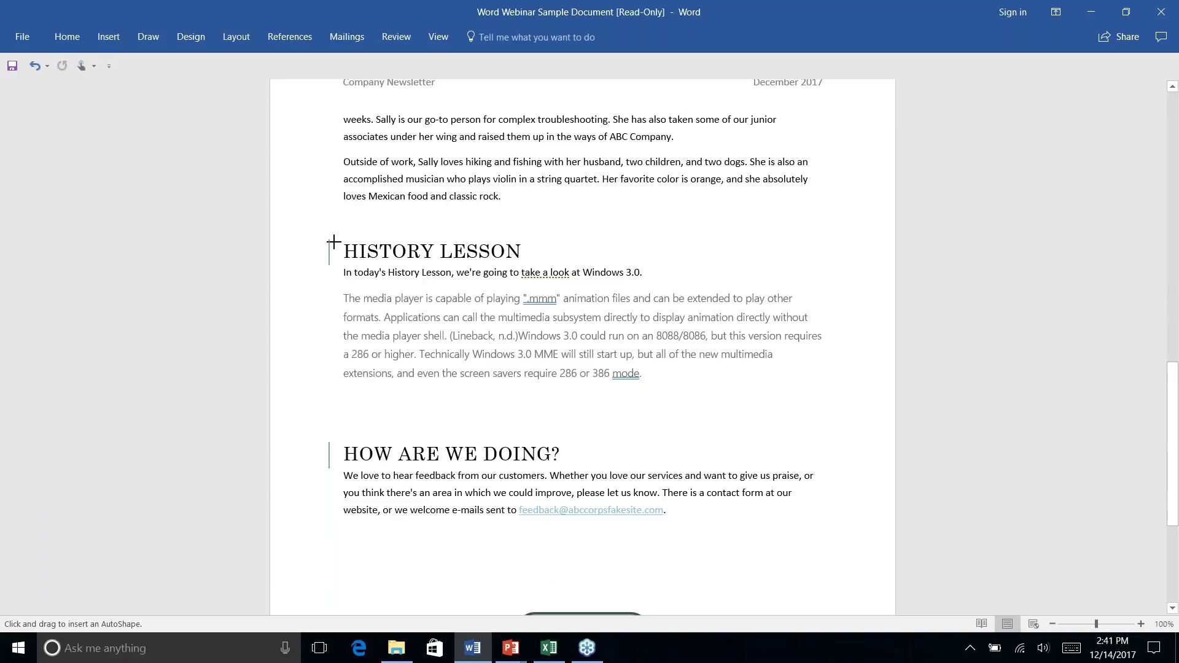
mouse_move(336, 234)
mouse_down()
mouse_move(595, 257)
mouse_move(568, 266)
mouse_up()
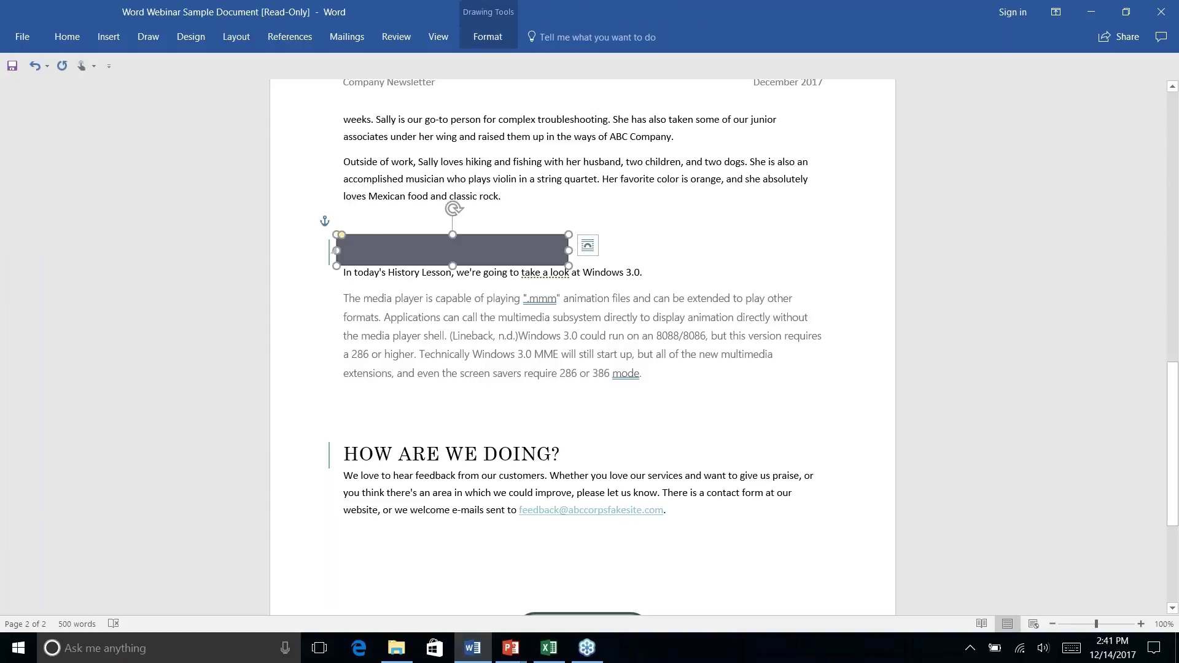
Step: Send the rounded rectangle over the History Lesson heading behind the text and deselect it
click(489, 37)
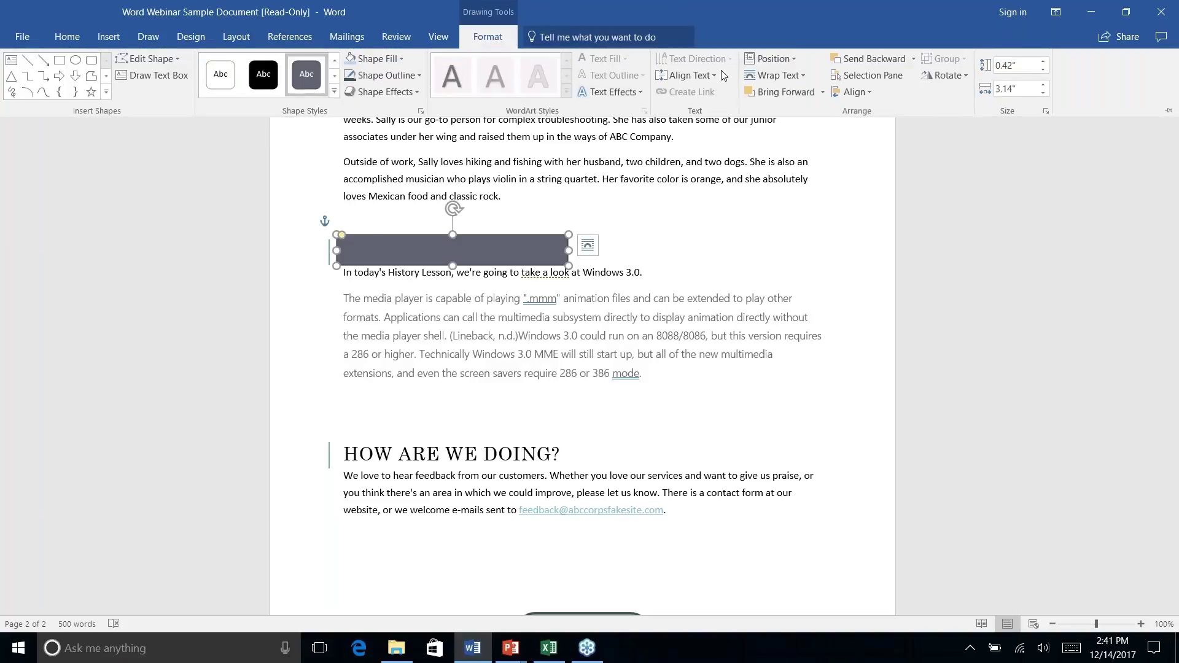
click(915, 58)
click(885, 114)
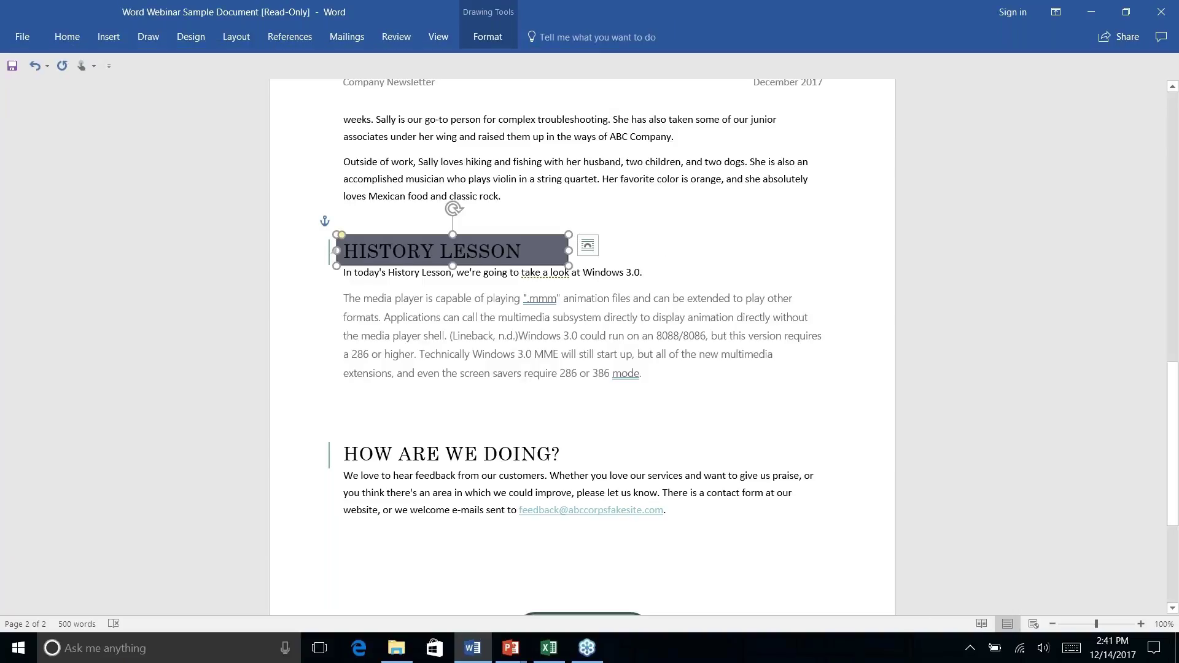
key(Escape)
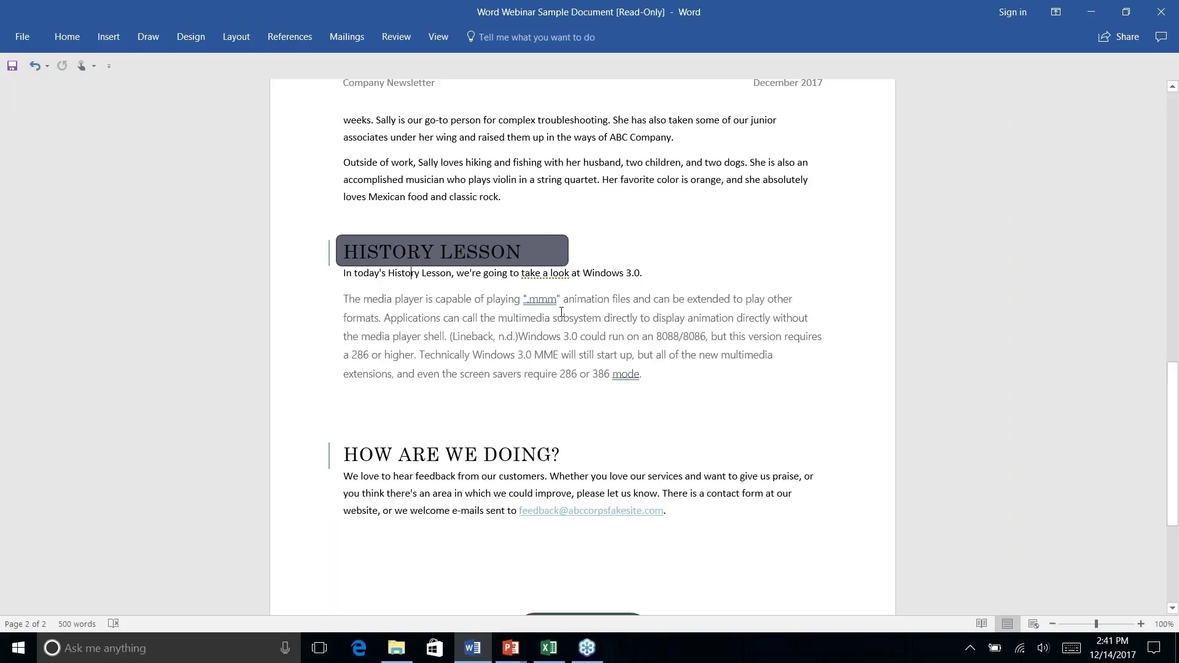
scroll(562, 312, down, 3)
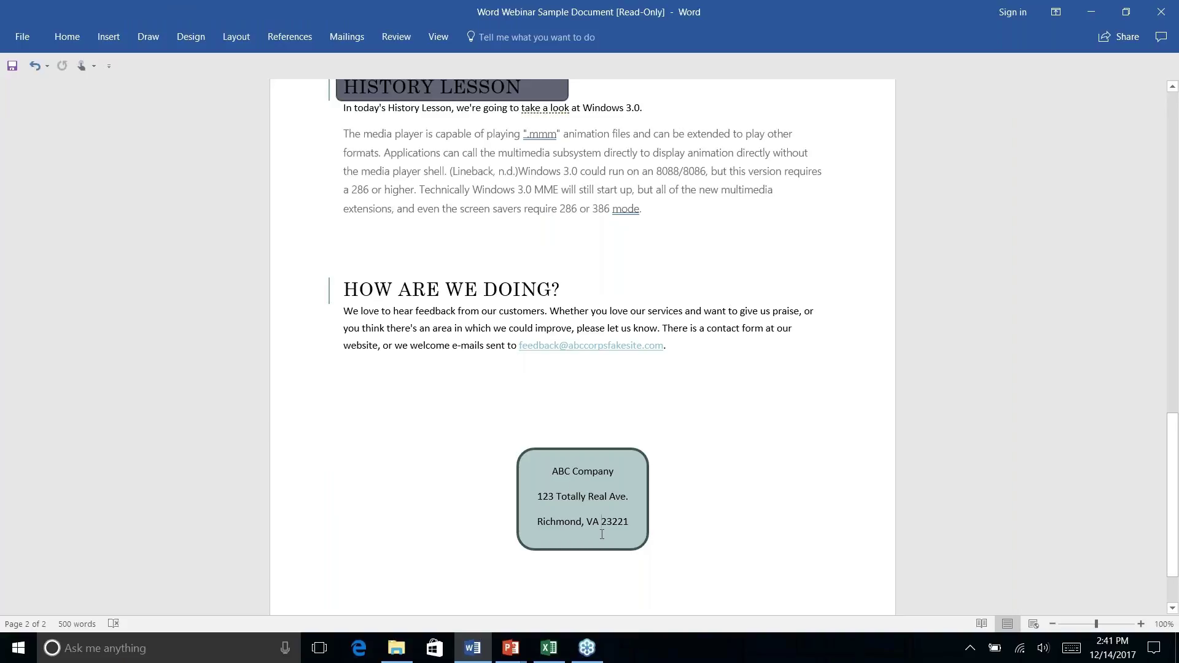
click(68, 39)
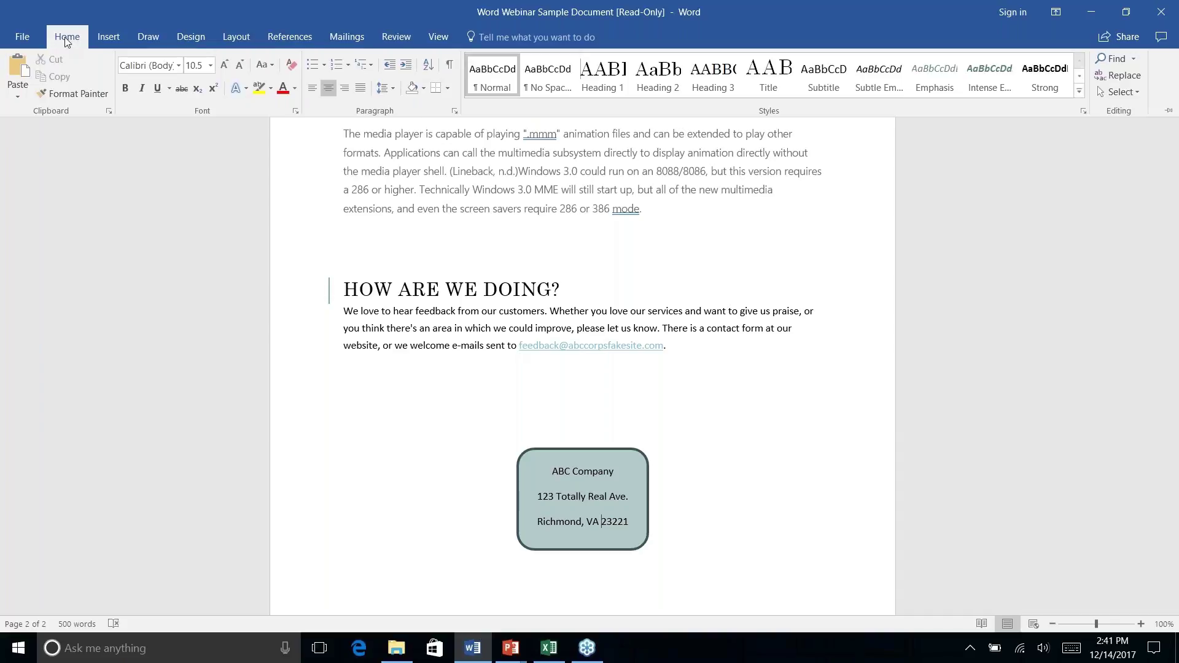
click(512, 509)
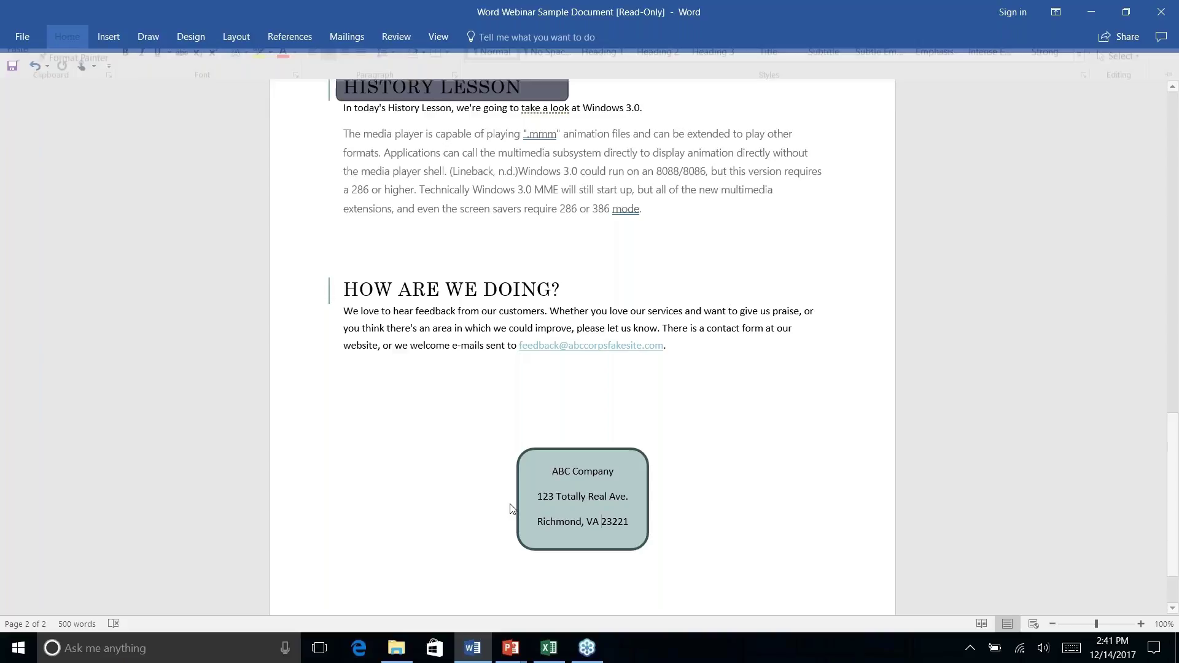
click(514, 463)
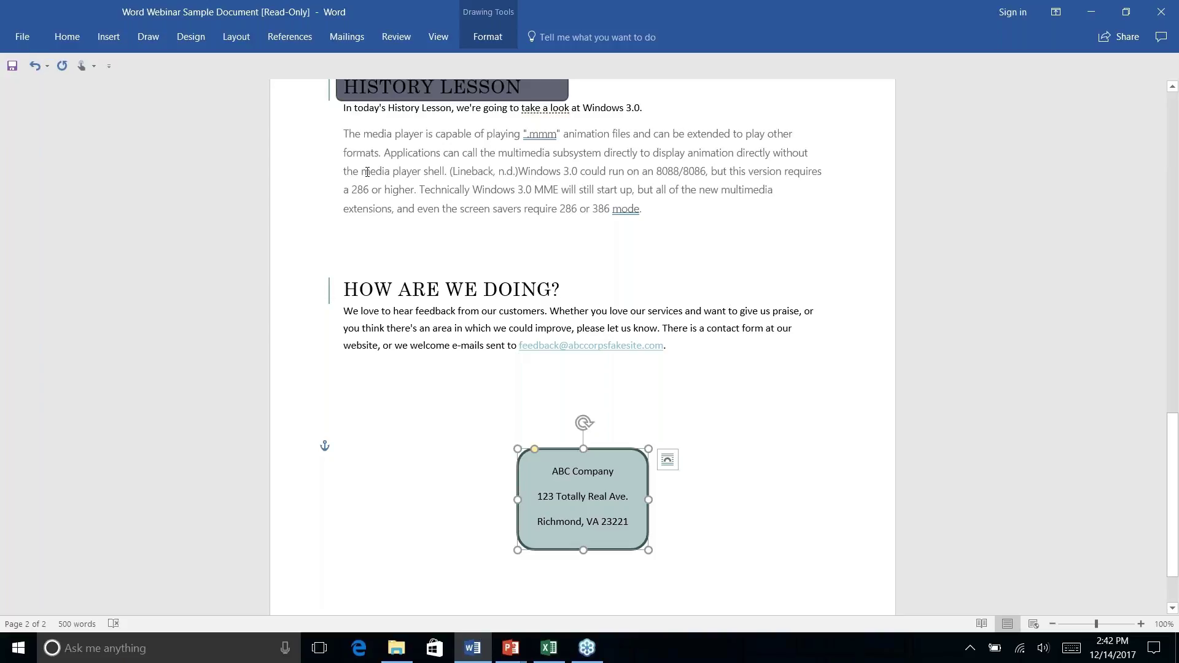
click(64, 45)
click(69, 94)
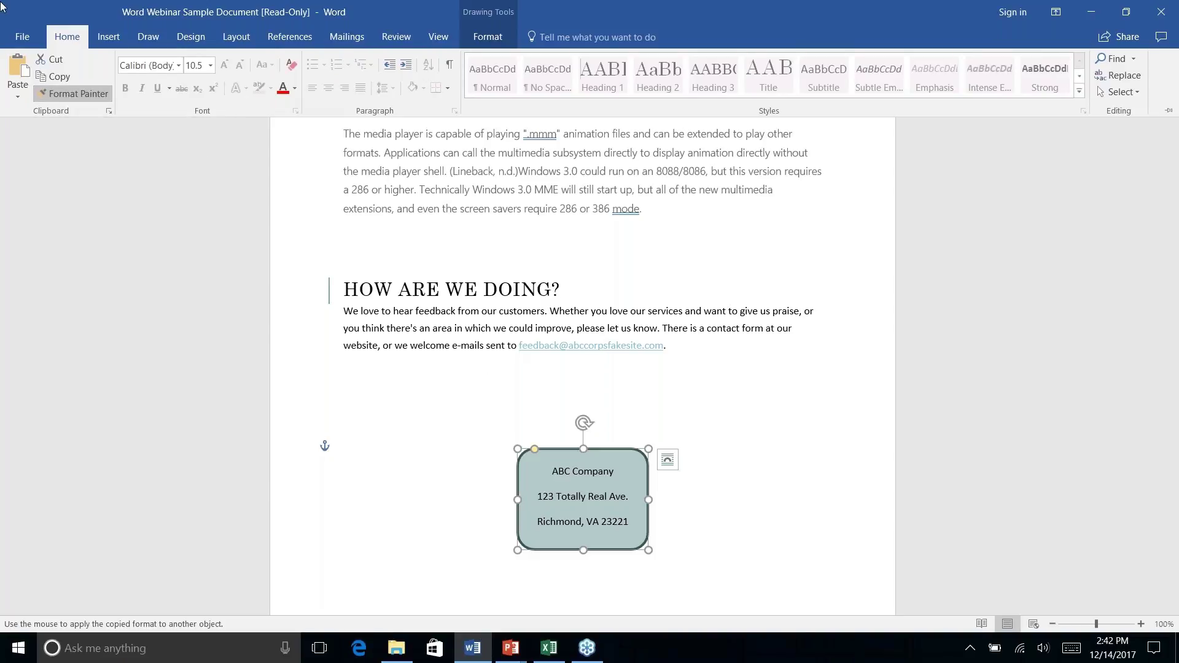
click(61, 97)
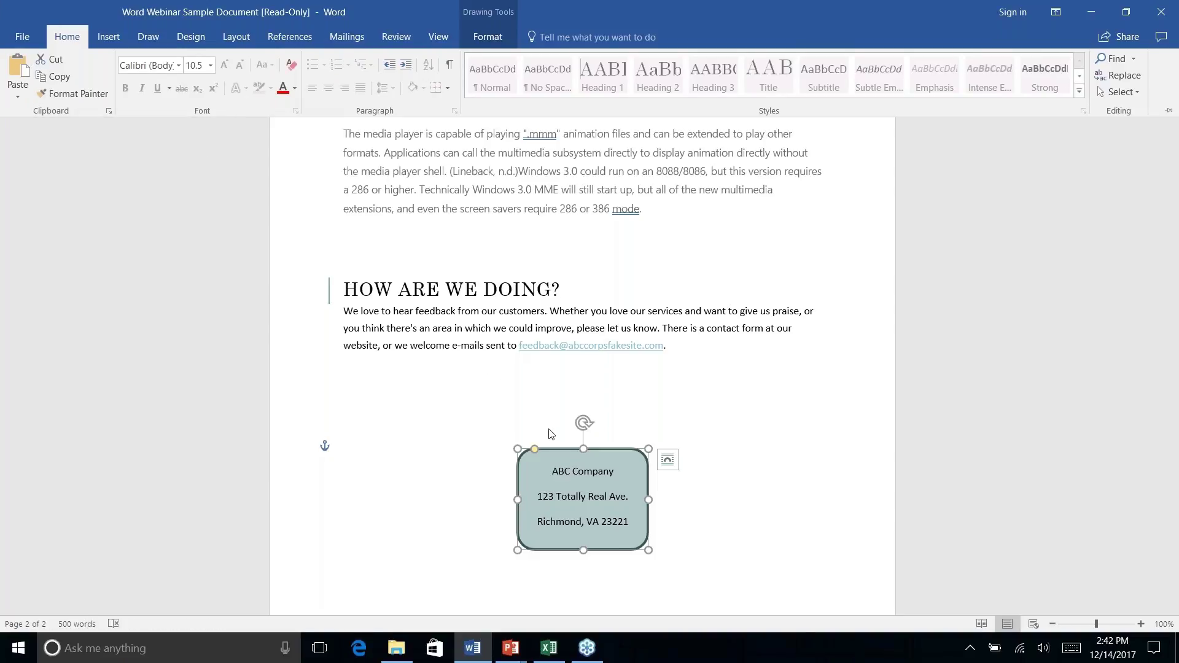
click(552, 471)
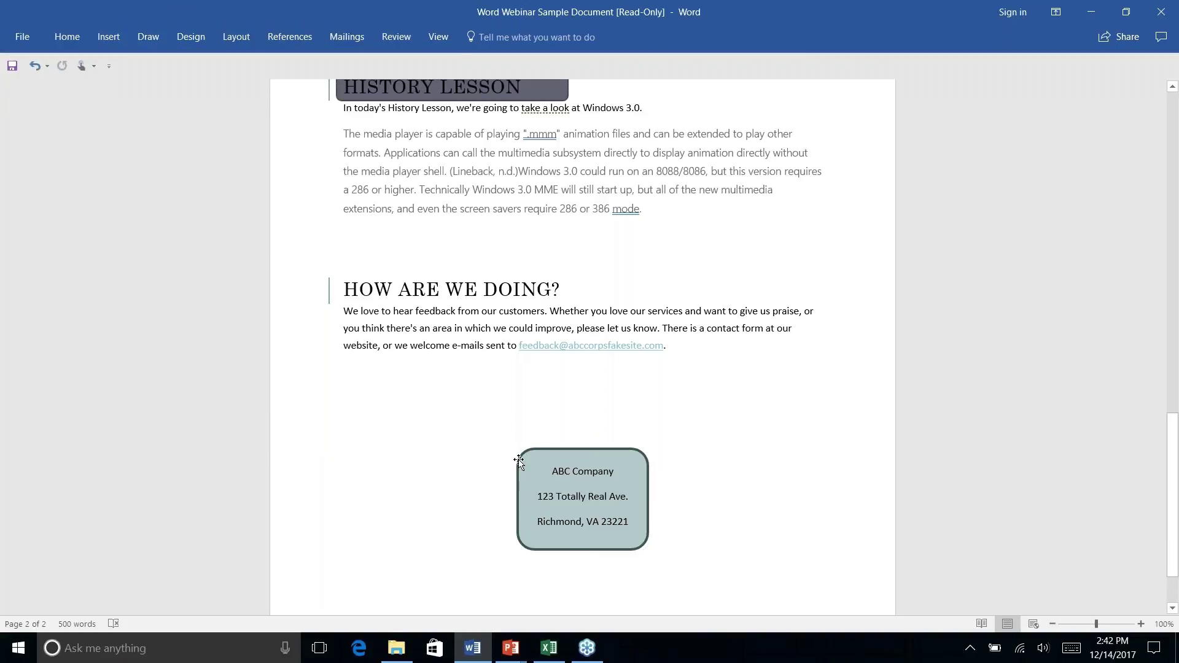
Step: Copy the address block rectangle's formatting onto the rounded rectangle behind the History Lesson heading with Format Painter, and deselect it
click(519, 461)
click(81, 37)
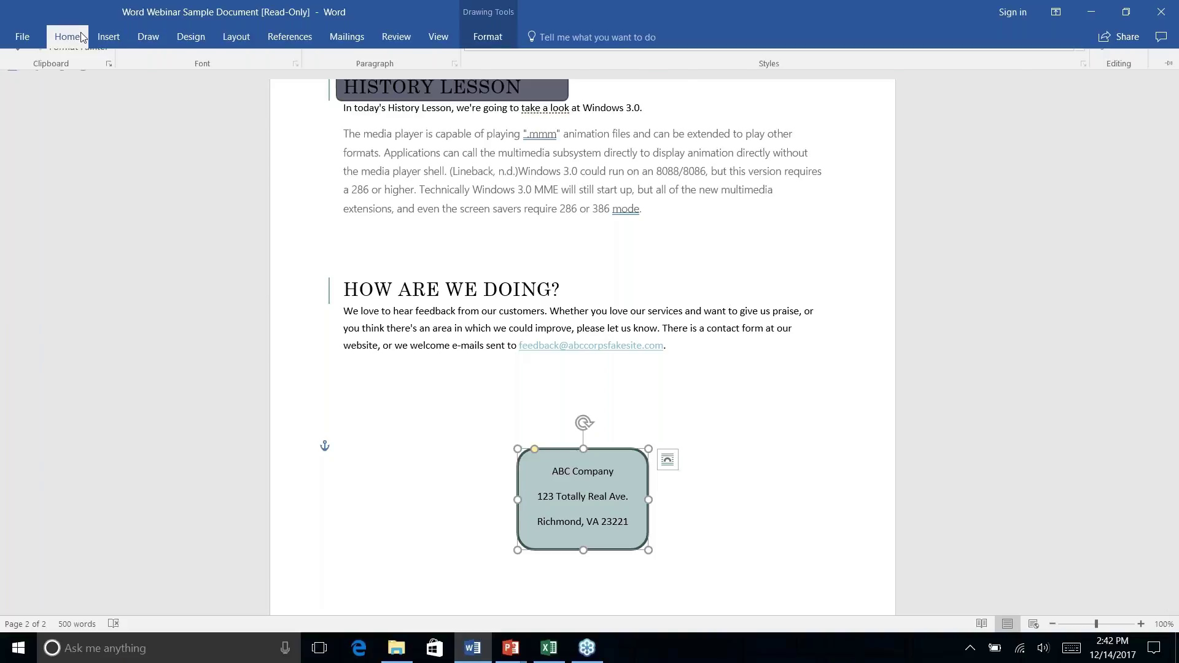
click(72, 93)
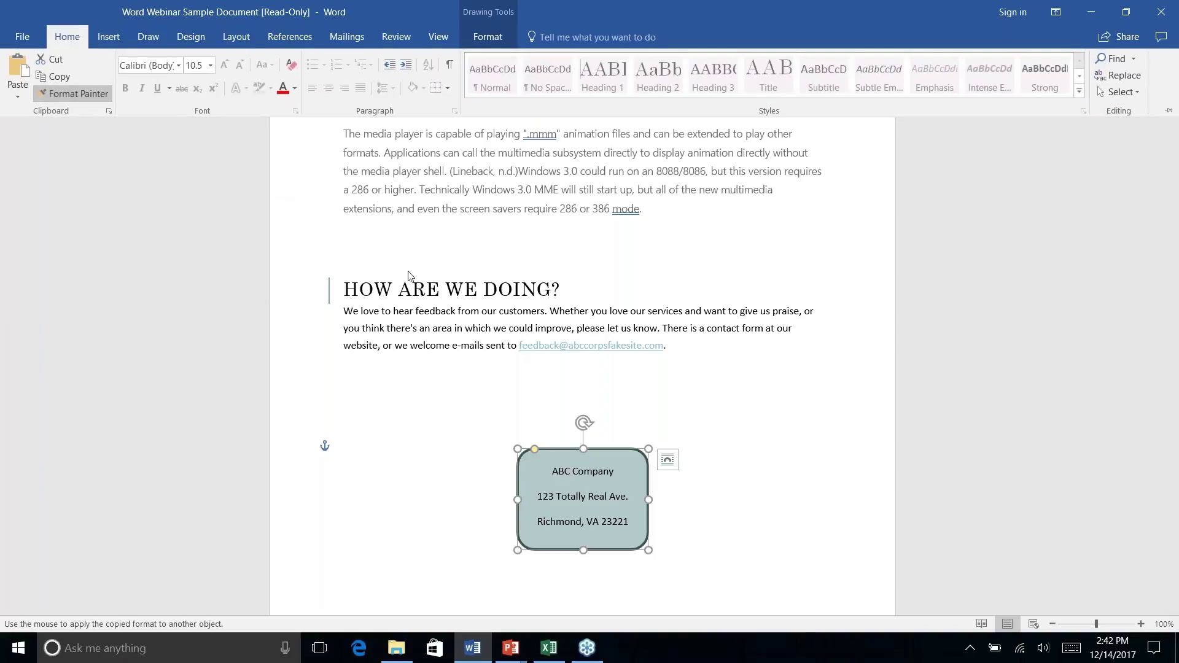
scroll(408, 276, down, 1)
scroll(408, 276, up, 4)
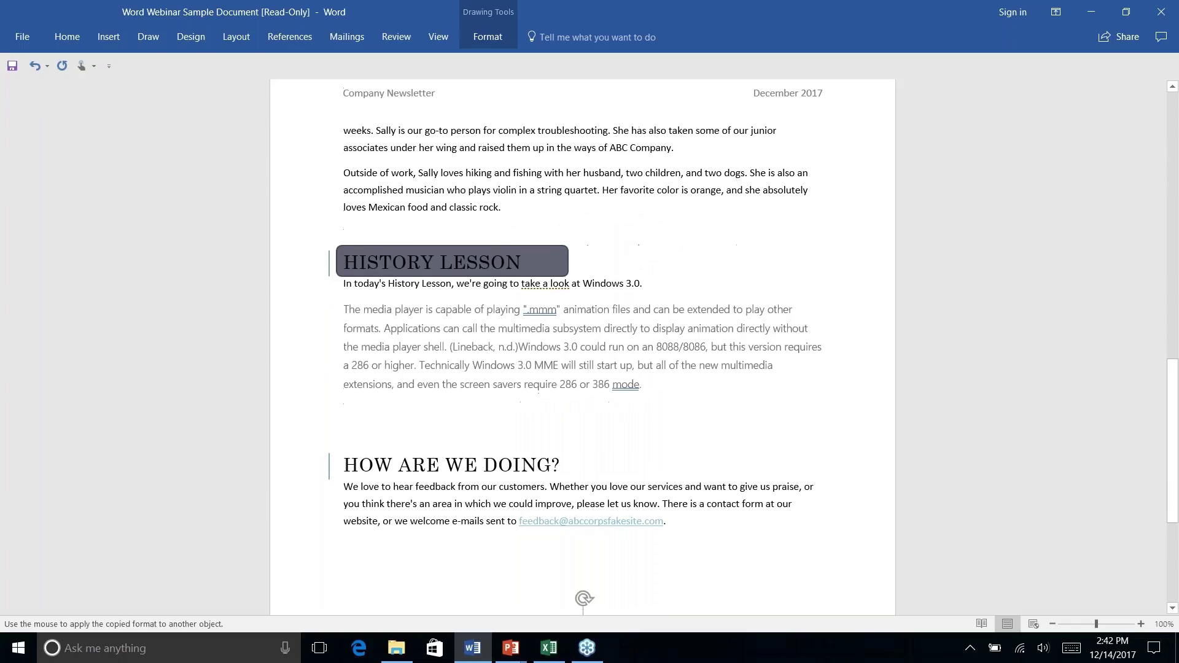
scroll(429, 266, down, 1)
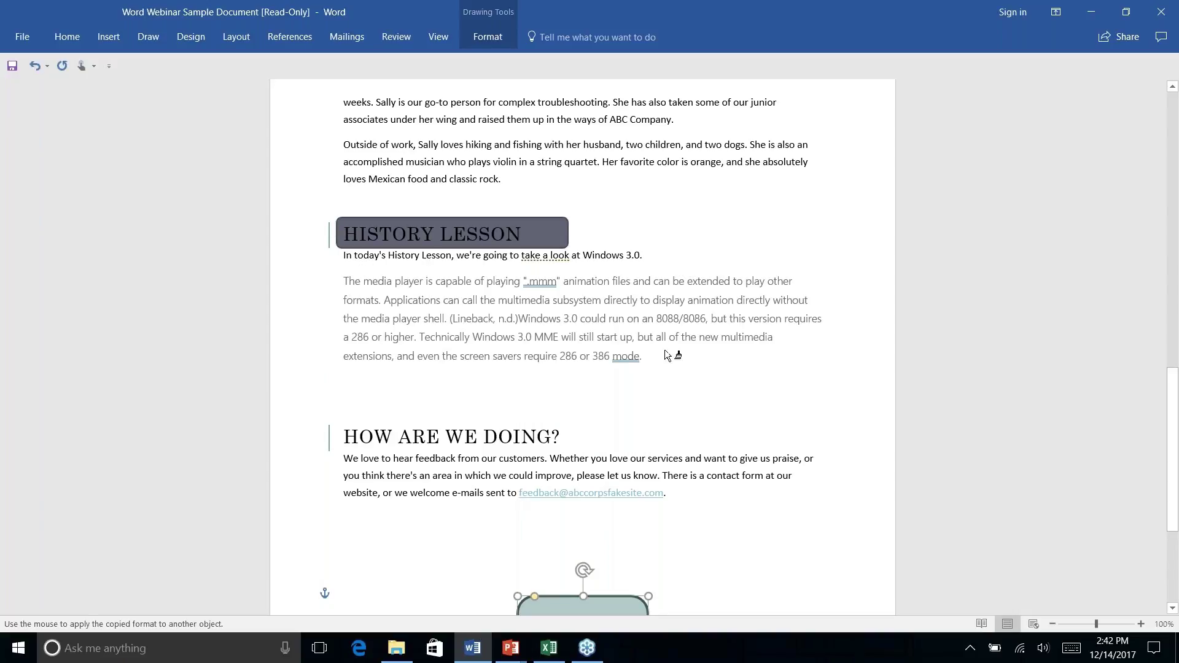
key(alt+h)
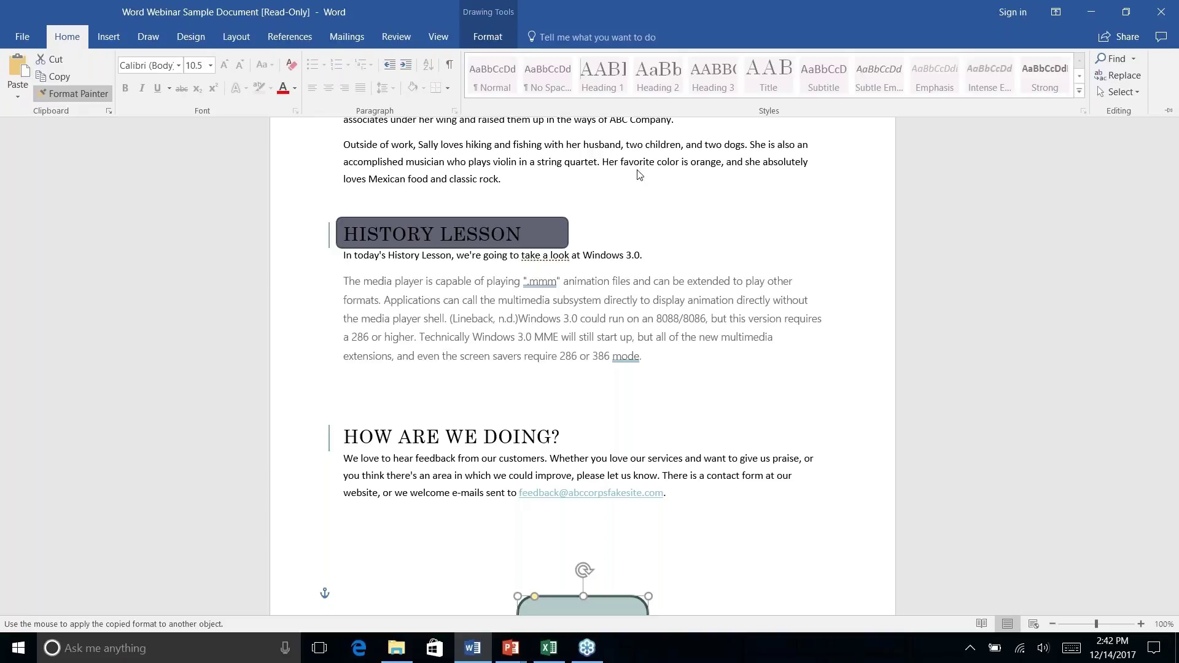
key(Escape)
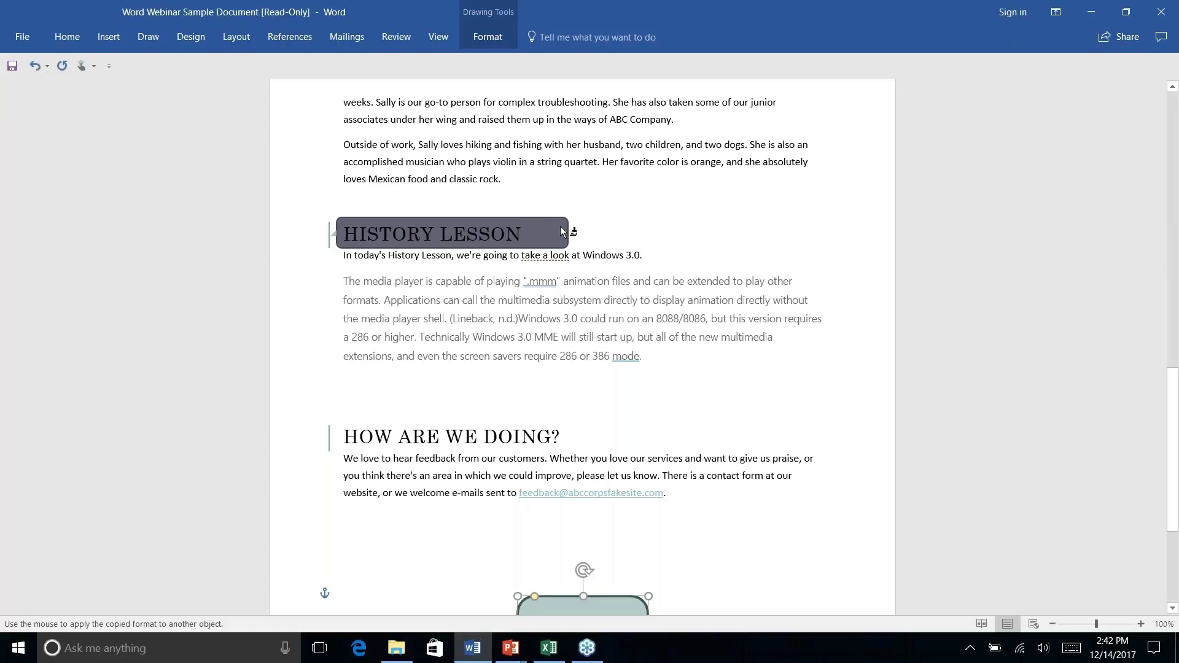
click(559, 230)
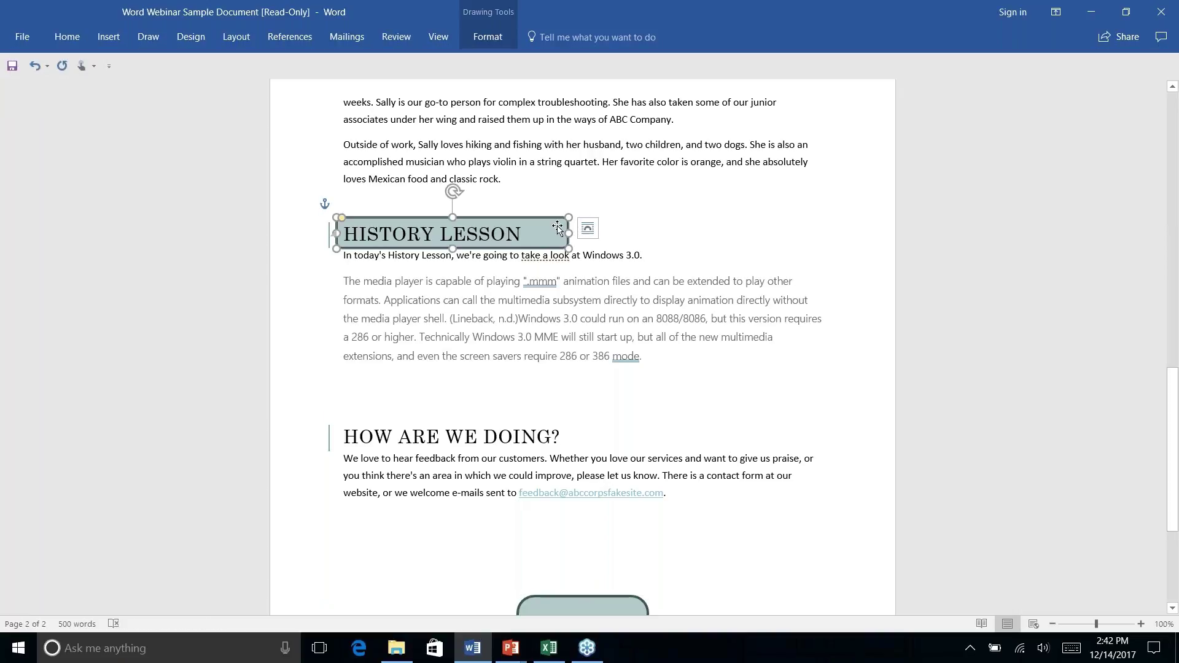
key(Escape)
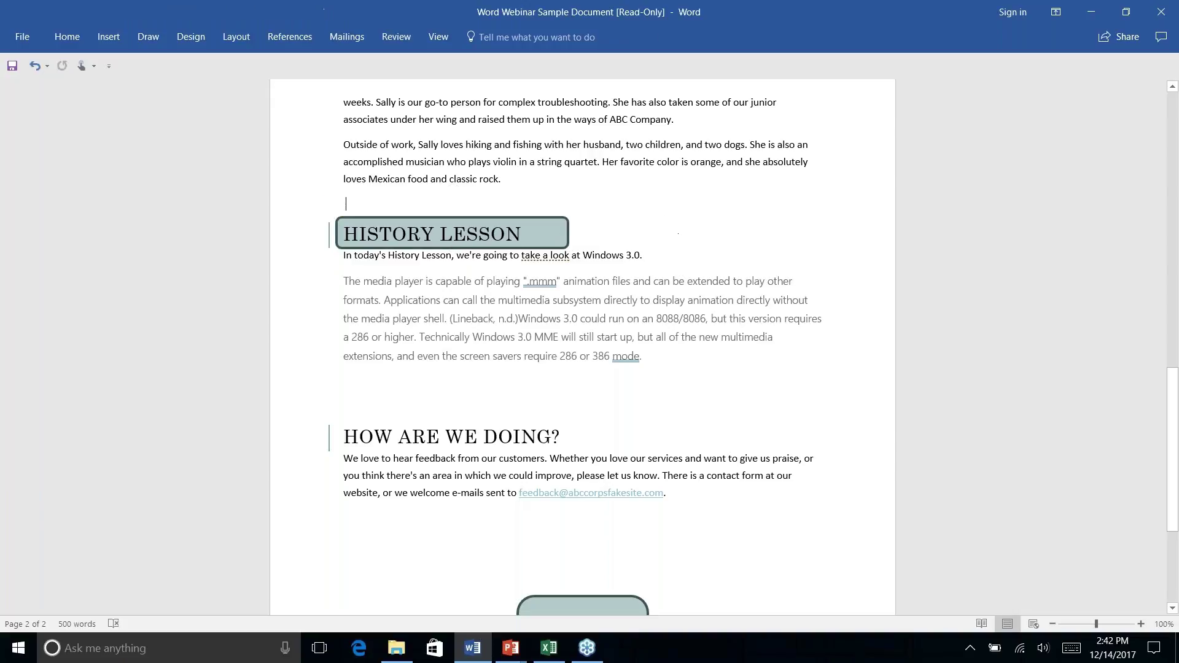
right_click(661, 220)
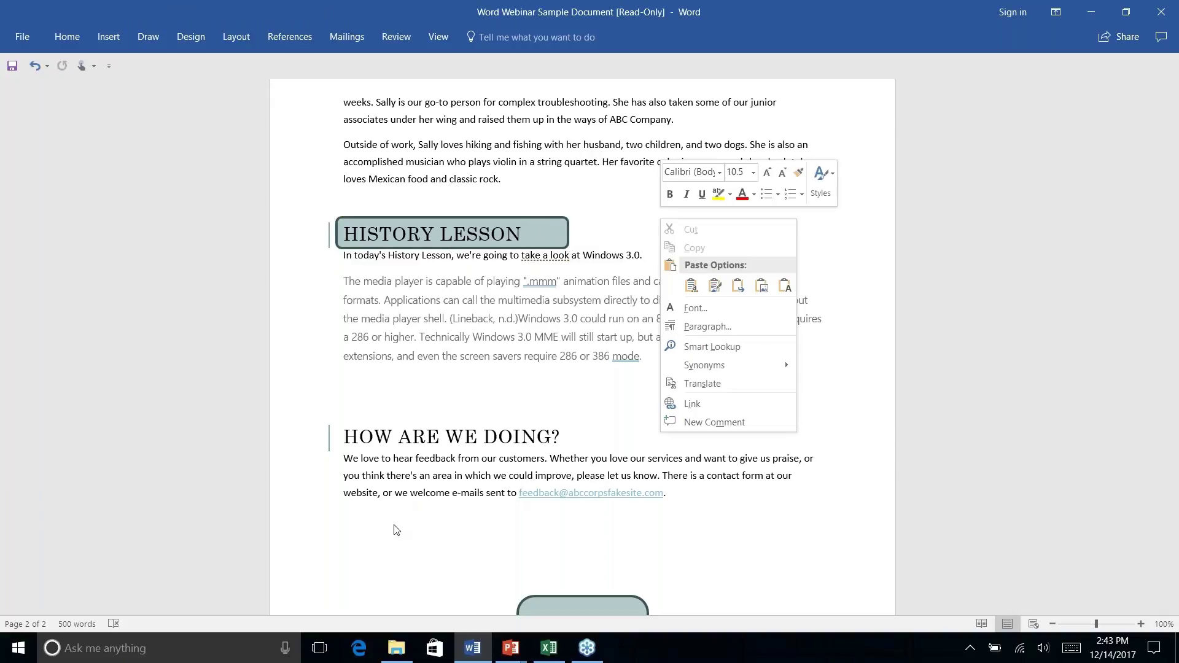
key(Escape)
scroll(582, 344, up, 1)
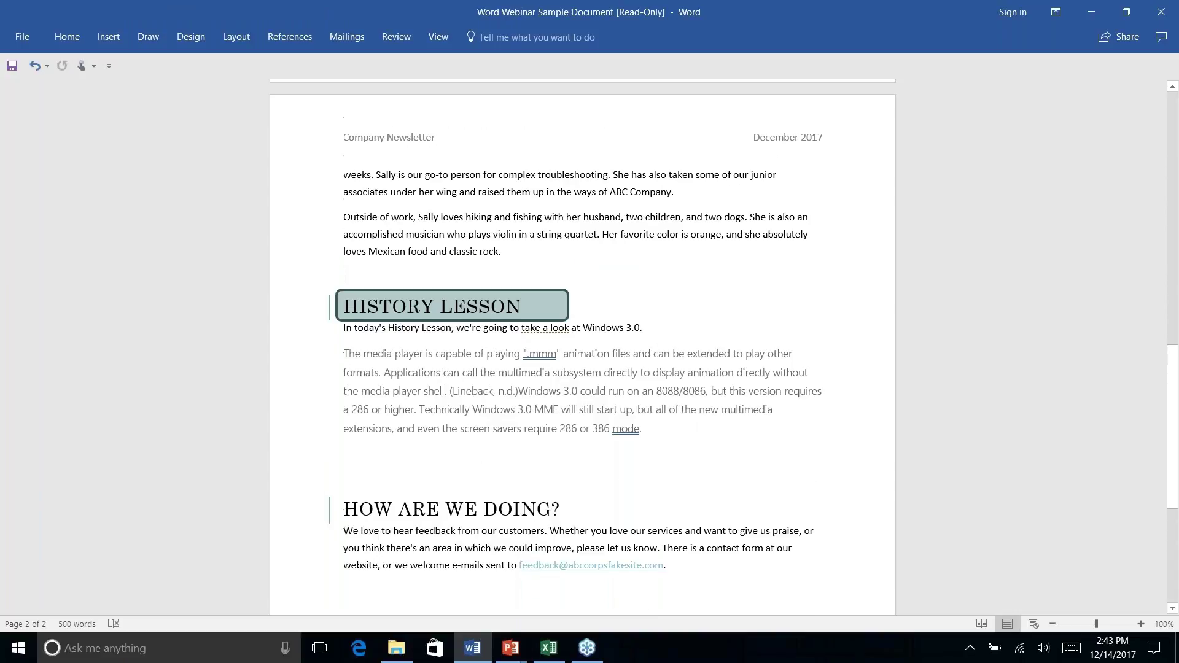
scroll(582, 343, down, 4)
scroll(582, 344, up, 2)
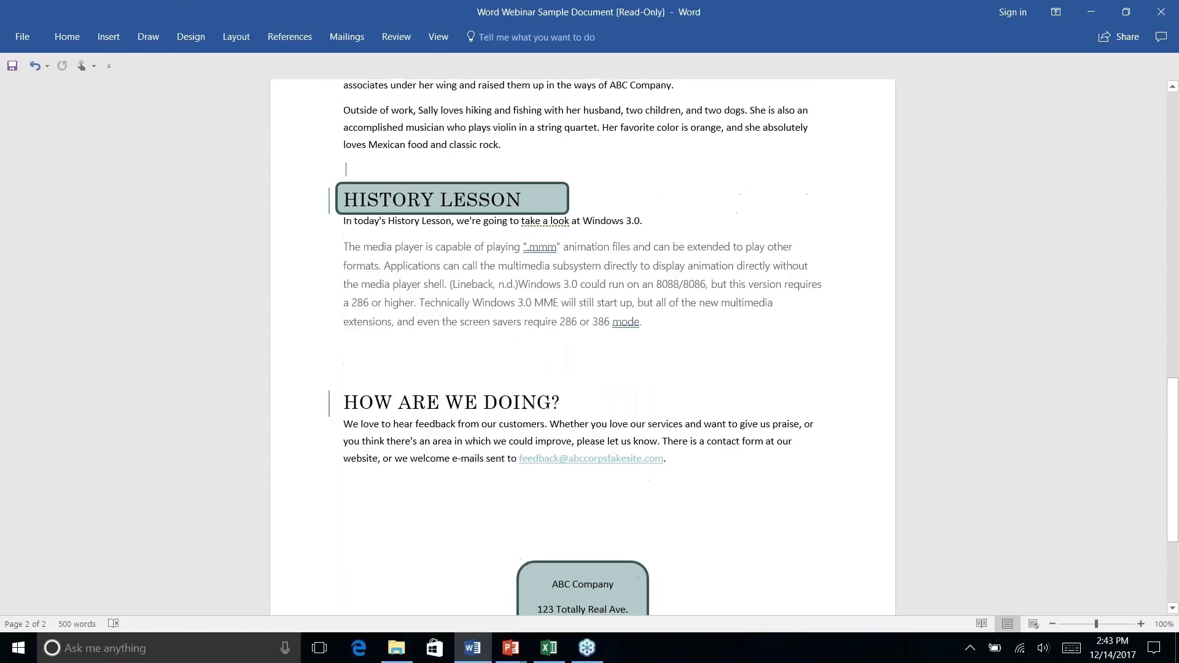
scroll(582, 344, down, 4)
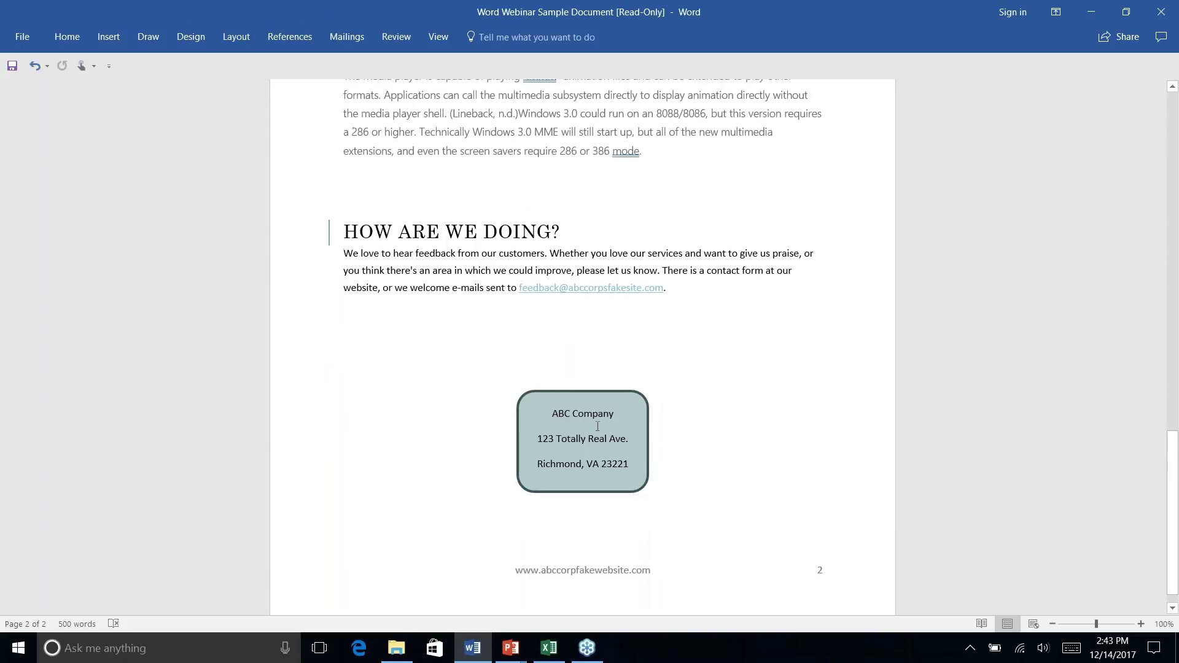
scroll(621, 455, up, 6)
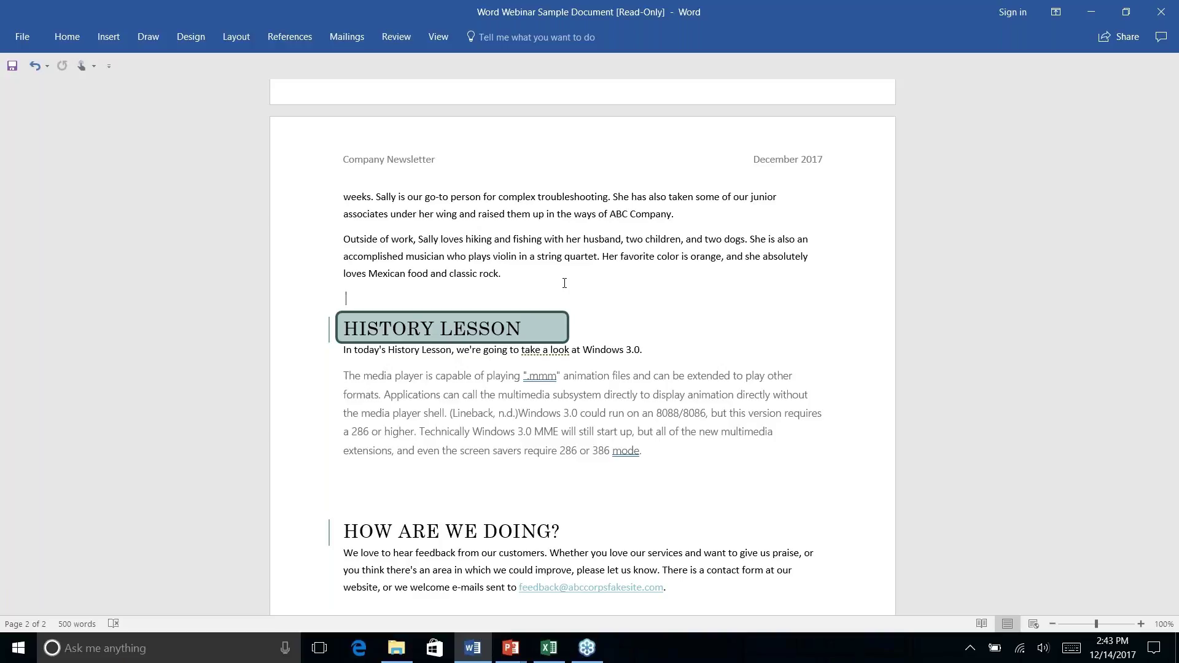
key(alt+Tab)
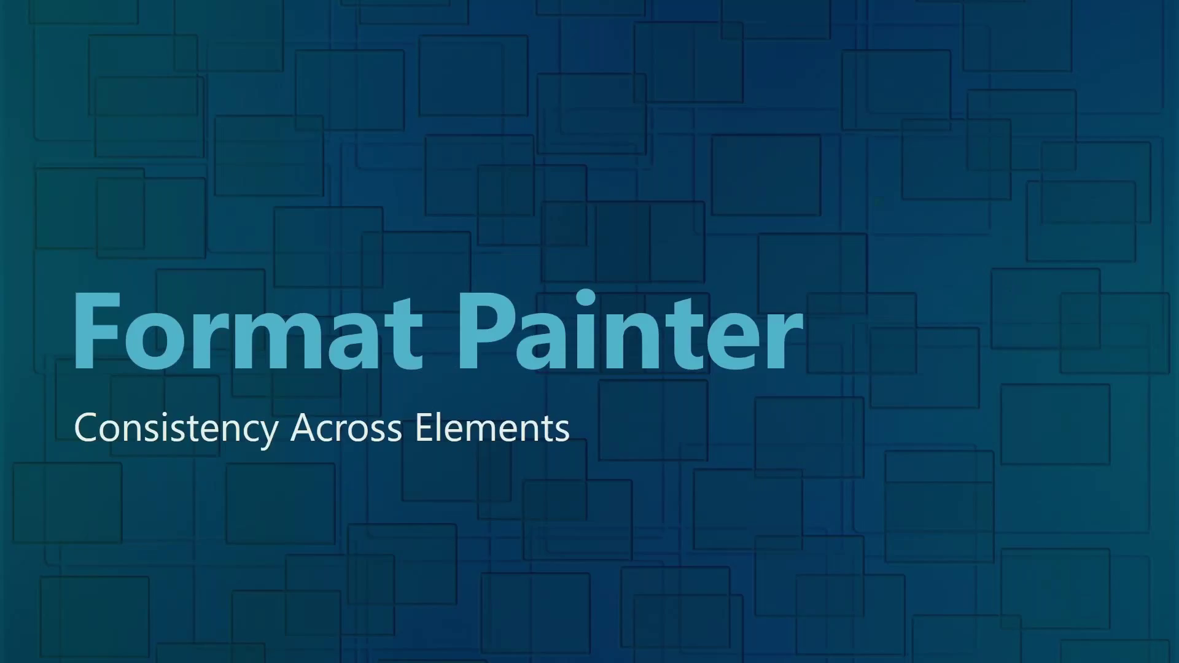
key(Right)
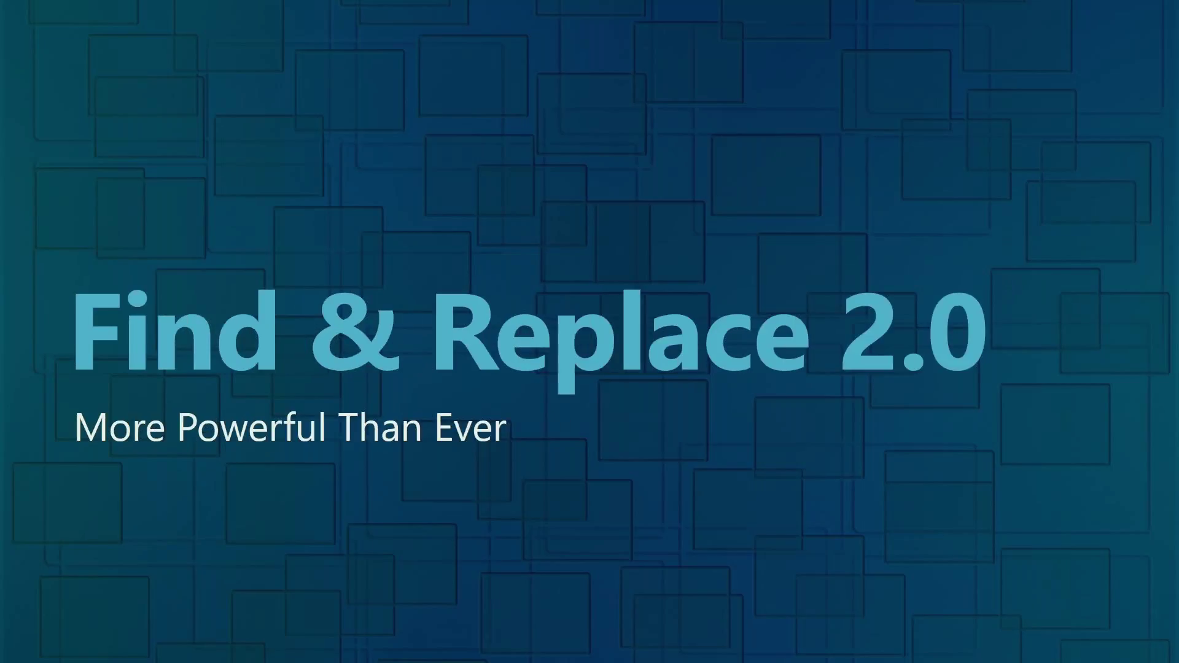
key(alt+Tab)
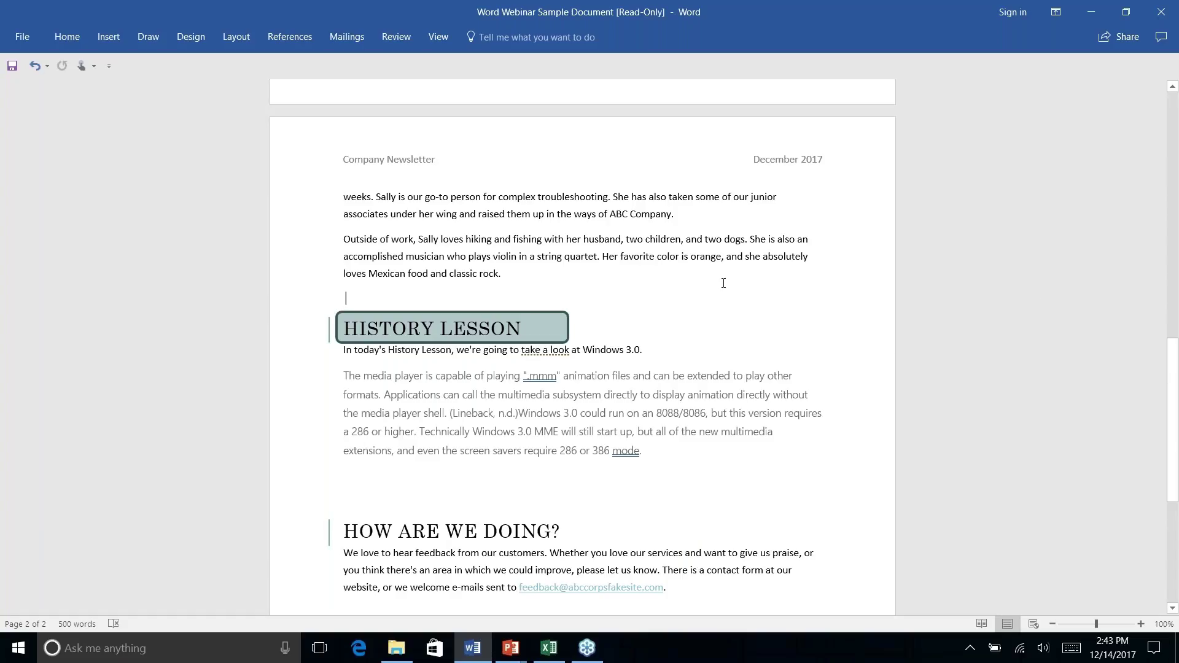
scroll(723, 284, down, 4)
key(ctrl+Home)
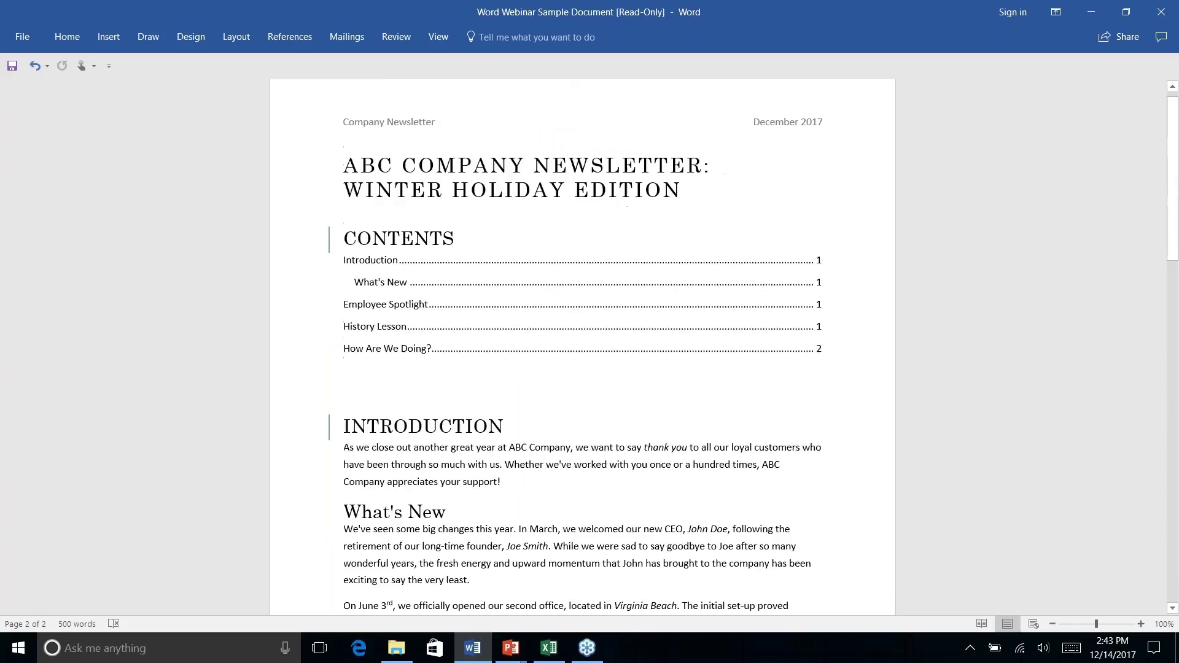
scroll(582, 344, down, 3)
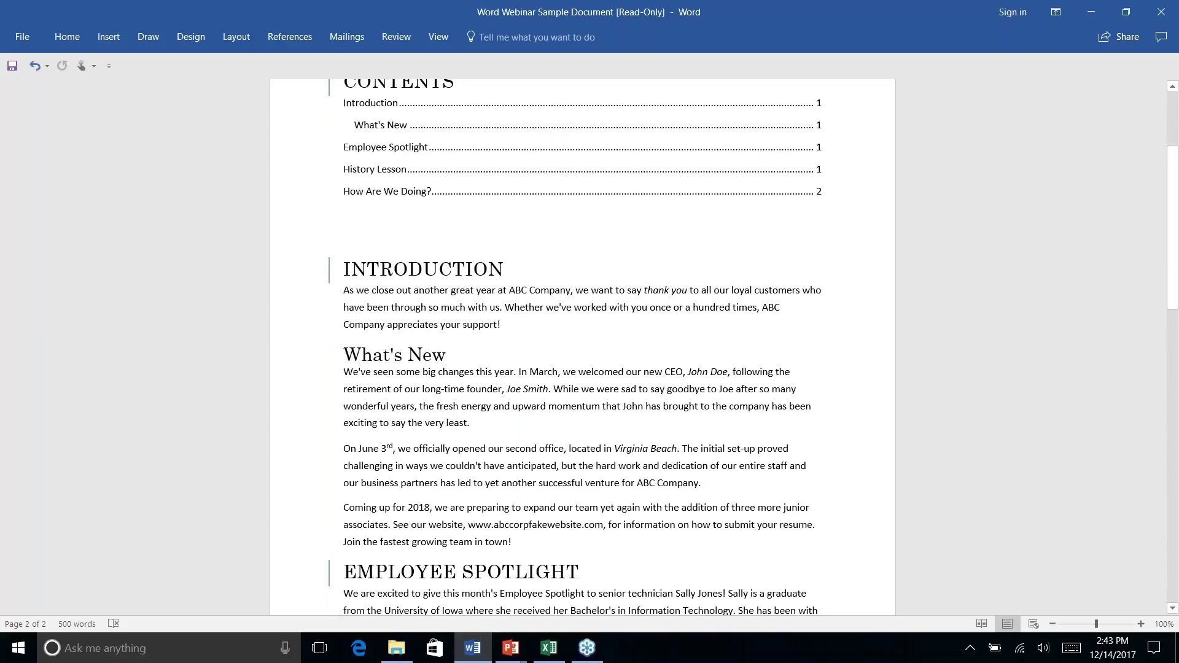
scroll(582, 344, down, 3)
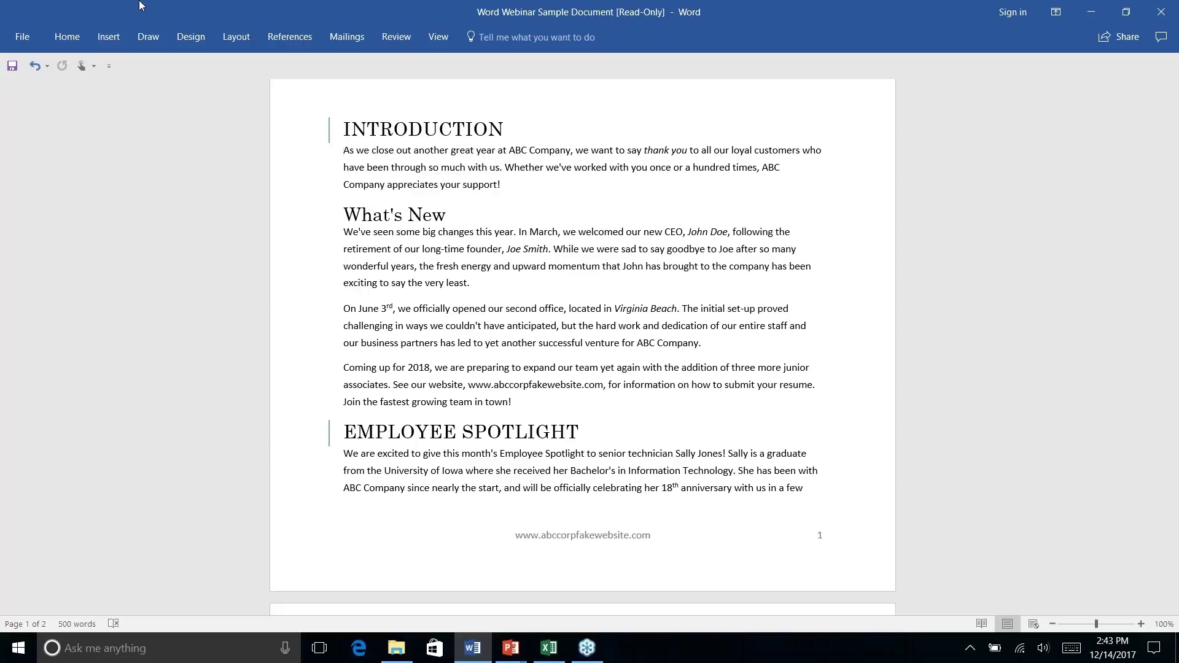
Step: Open Find and Replace and set the search format to italic font with no underline, leaving the search text empty
click(68, 40)
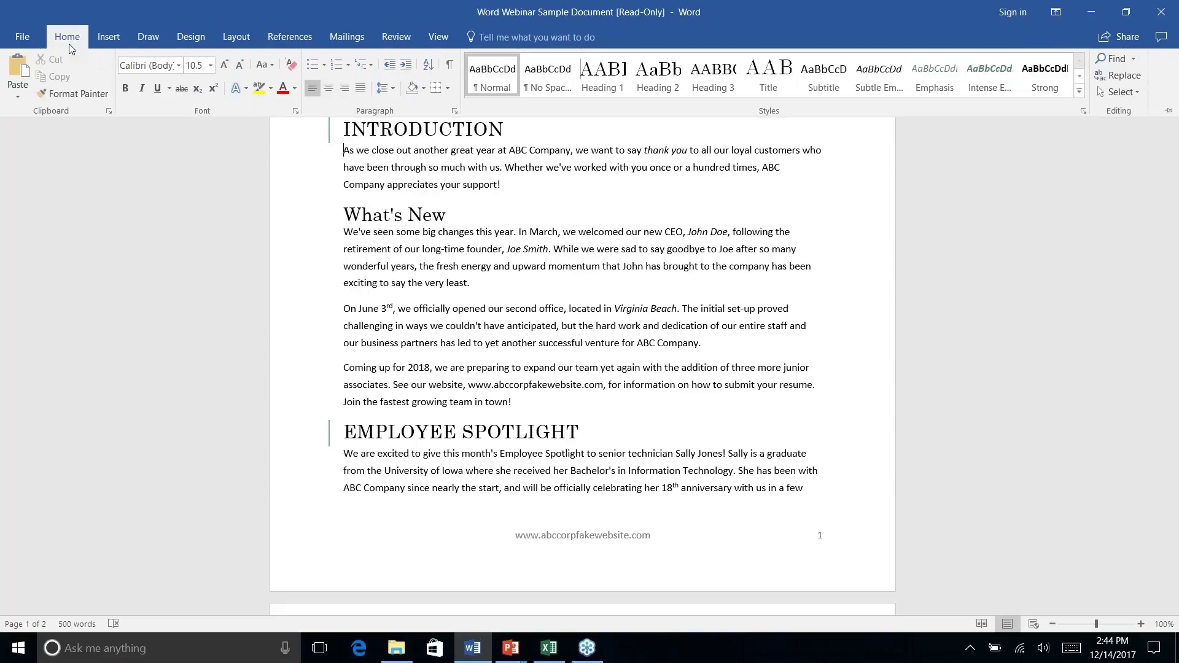
right_click(1117, 82)
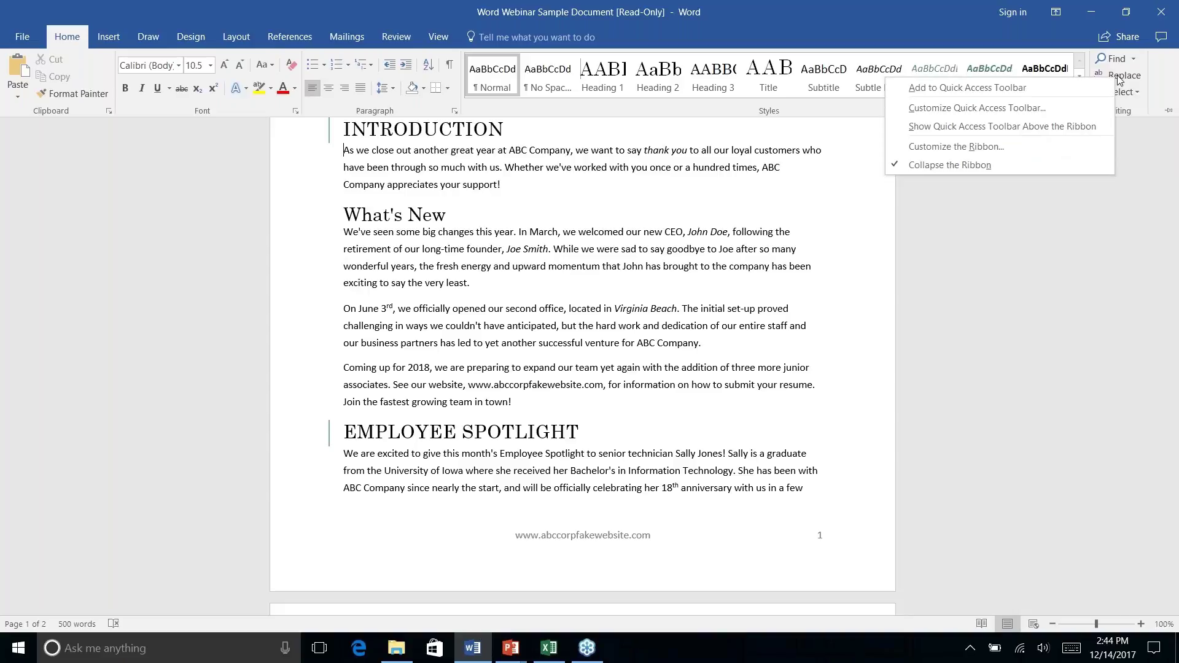
click(1123, 75)
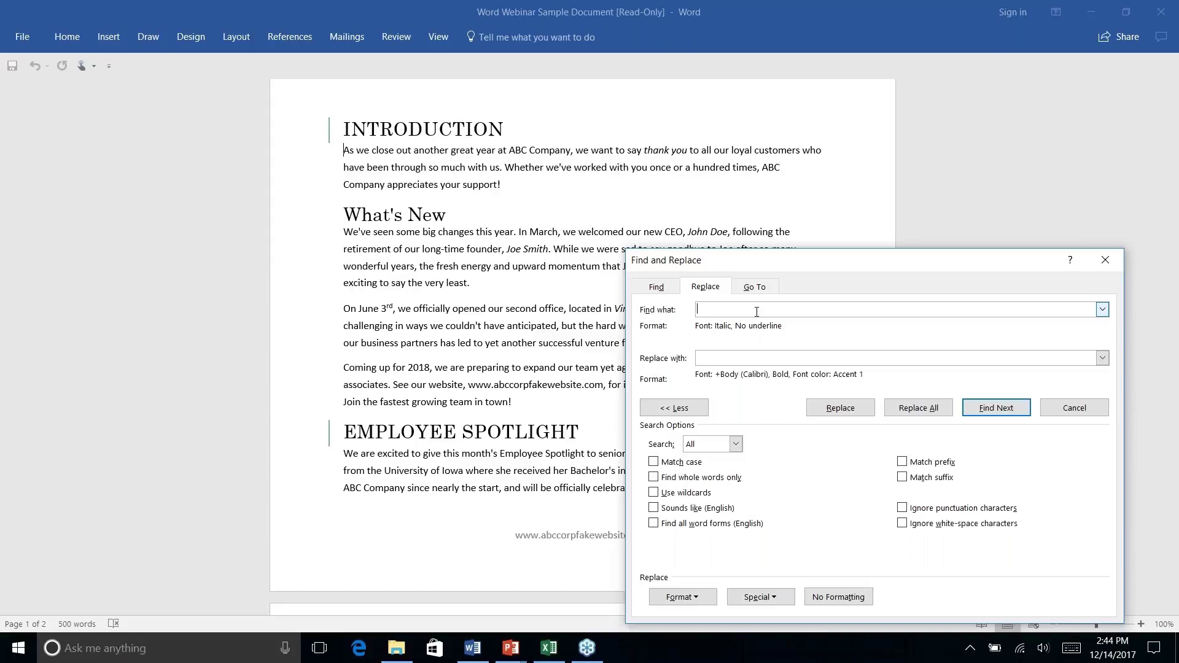
click(654, 287)
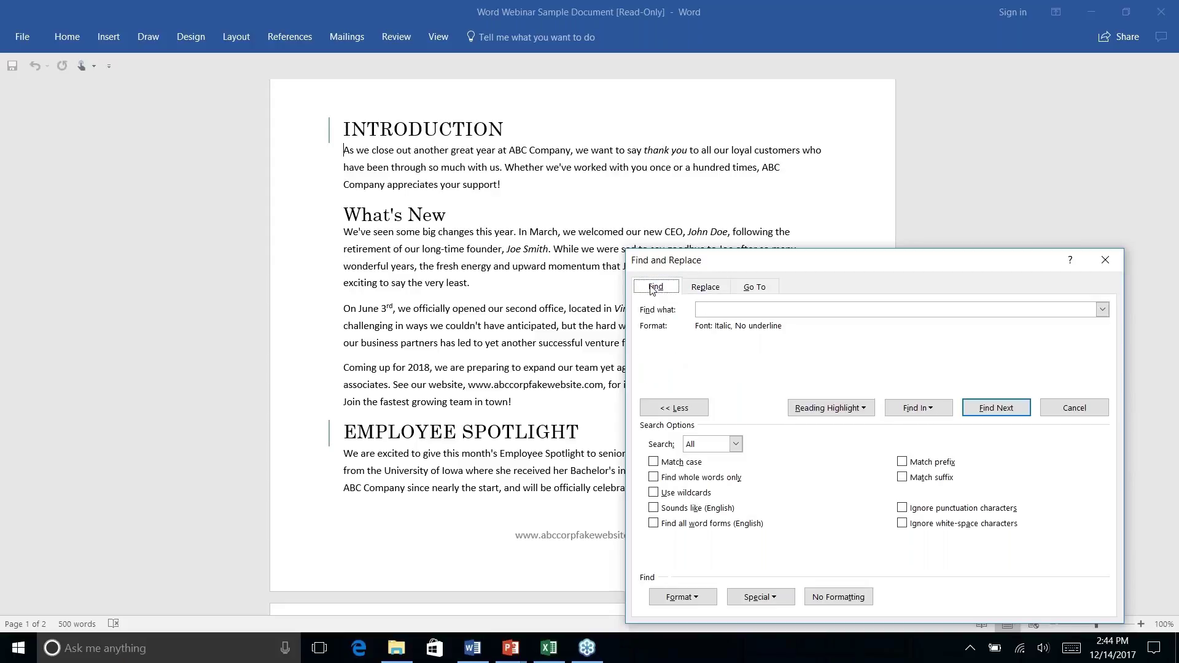
click(706, 288)
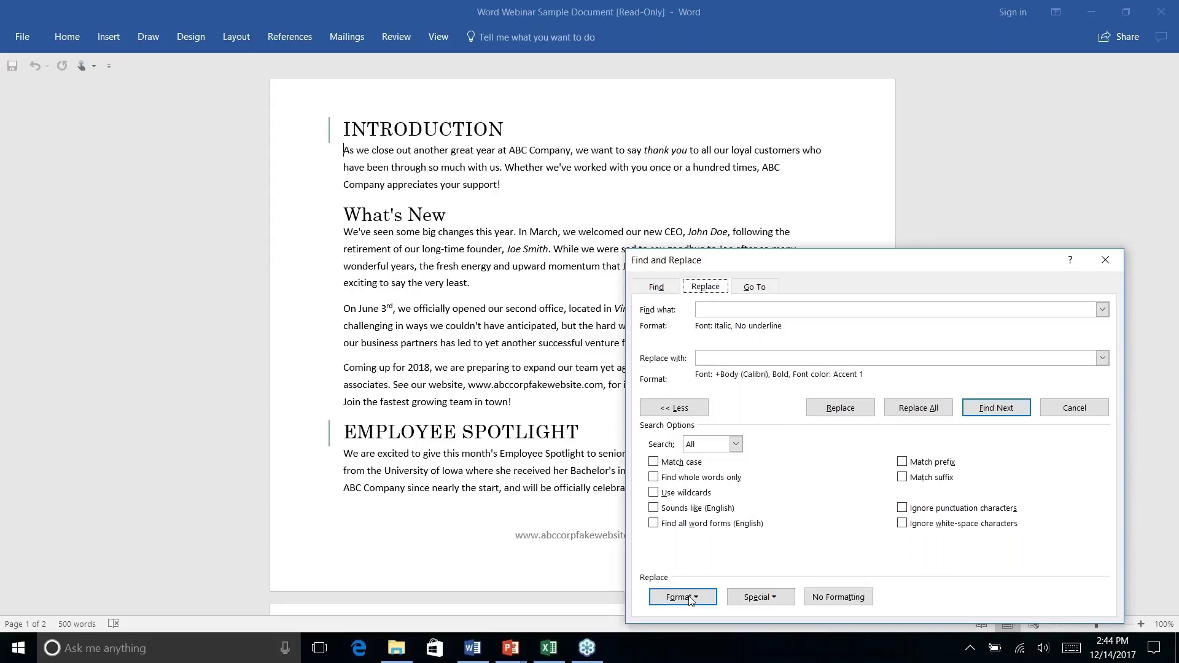
click(722, 310)
click(700, 600)
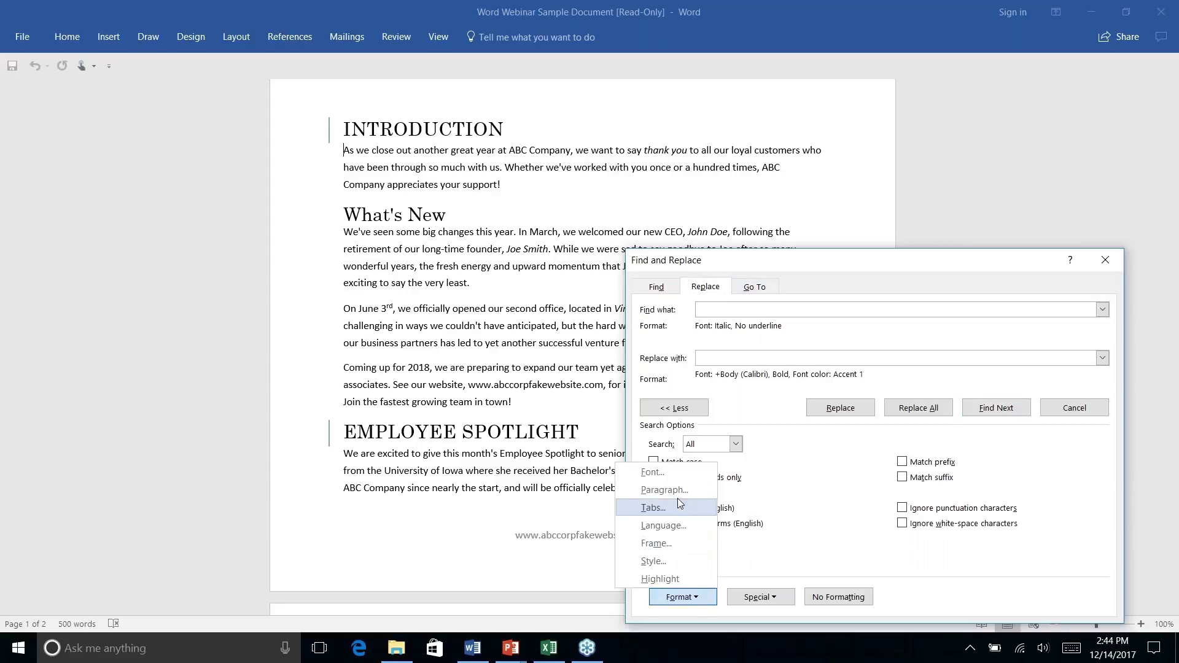
click(658, 474)
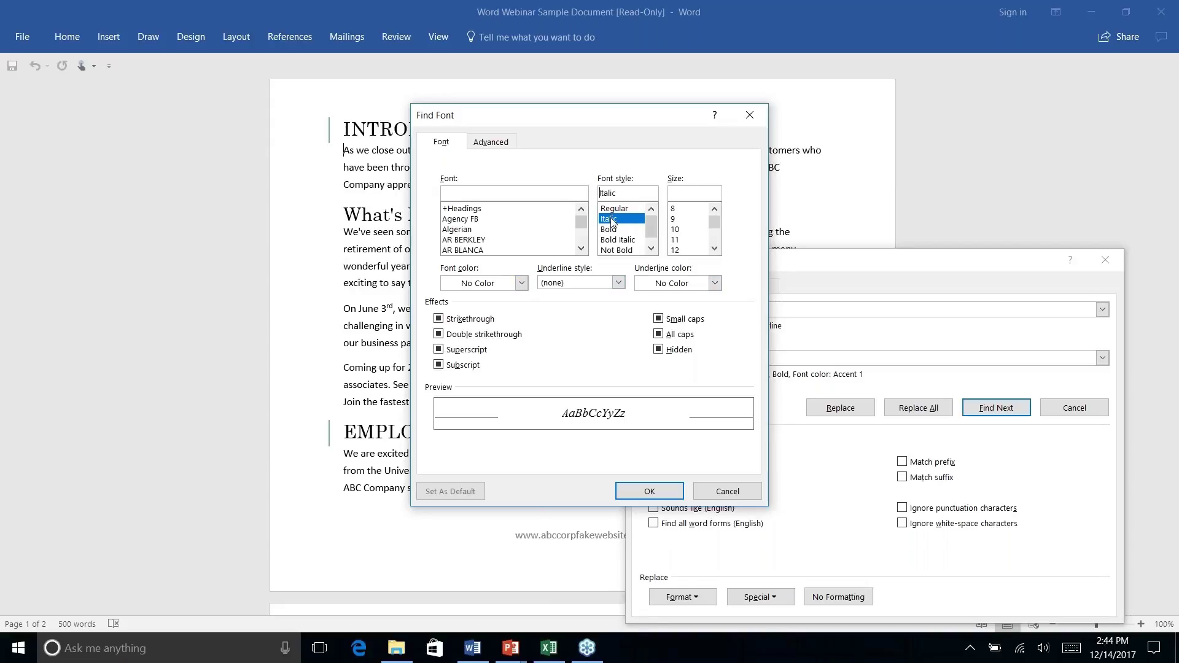
click(656, 492)
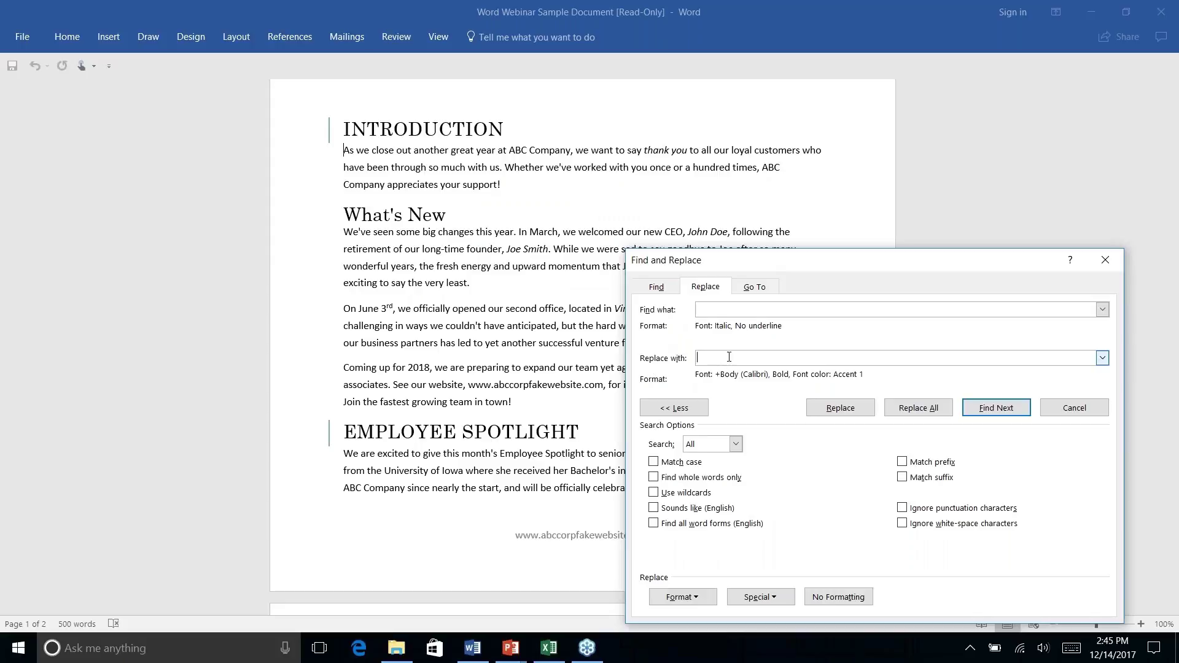
Step: Set the replacement format to bold font in the dark teal Accent 2 theme color
click(680, 598)
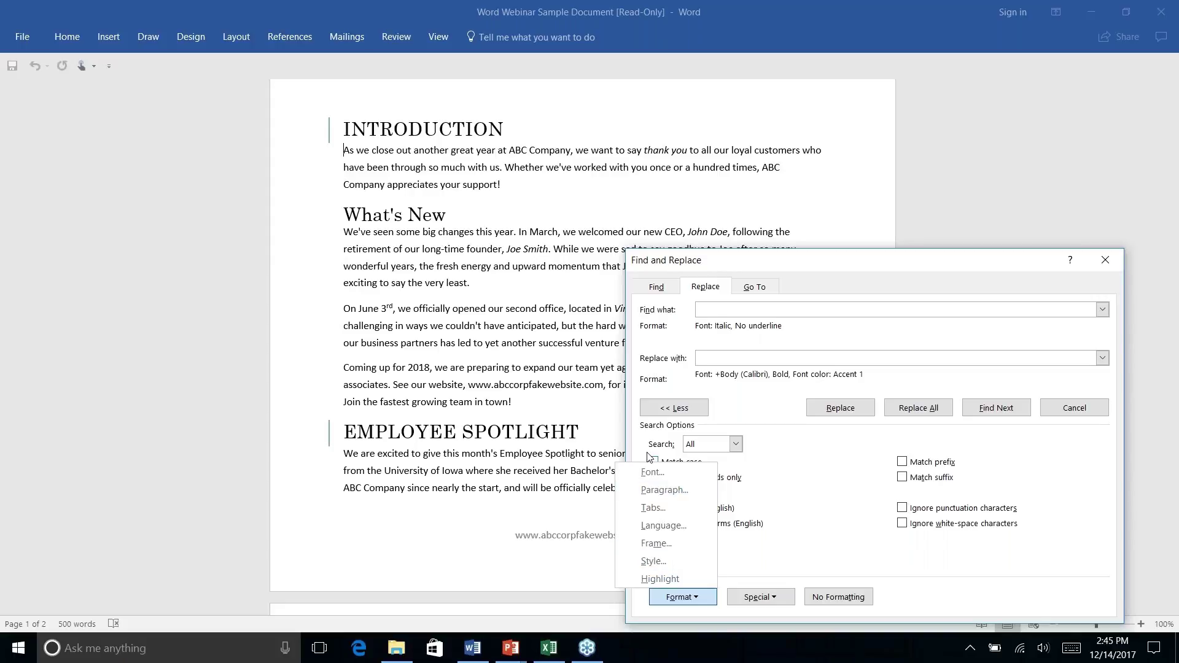
click(652, 473)
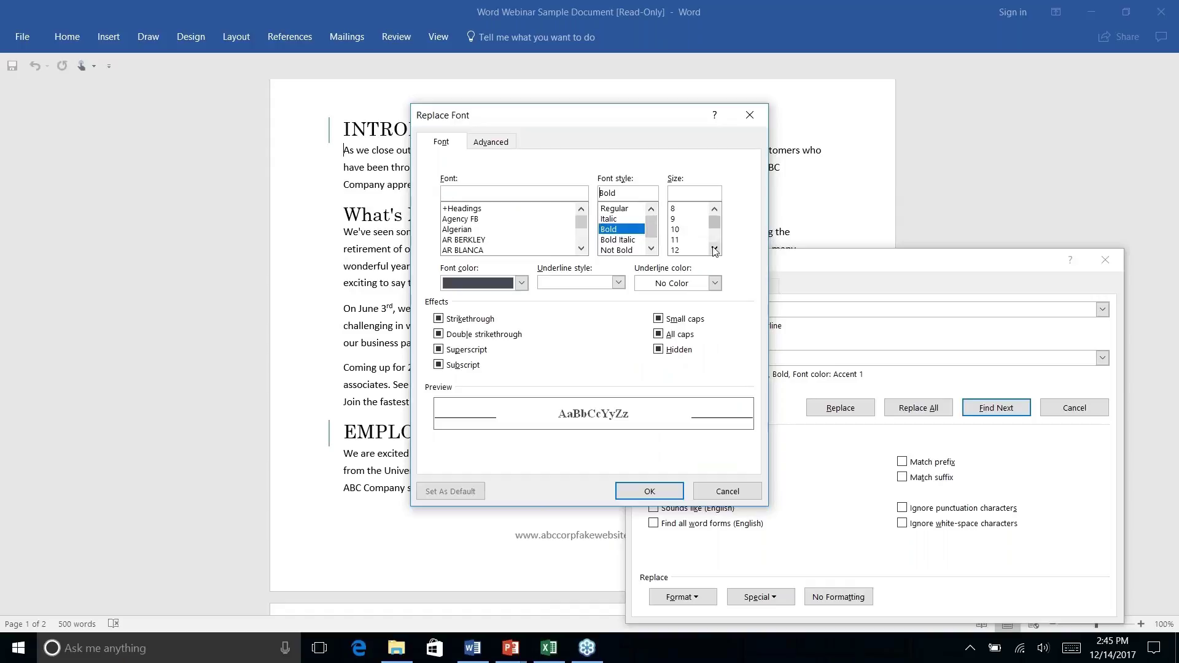
click(520, 282)
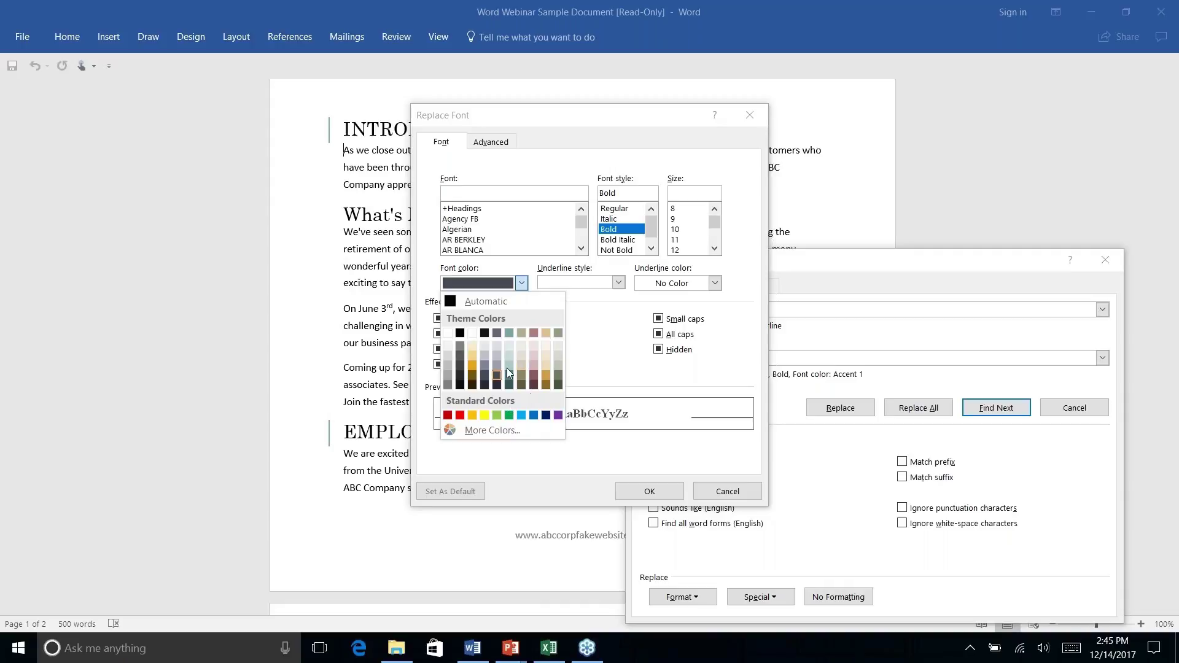
click(508, 374)
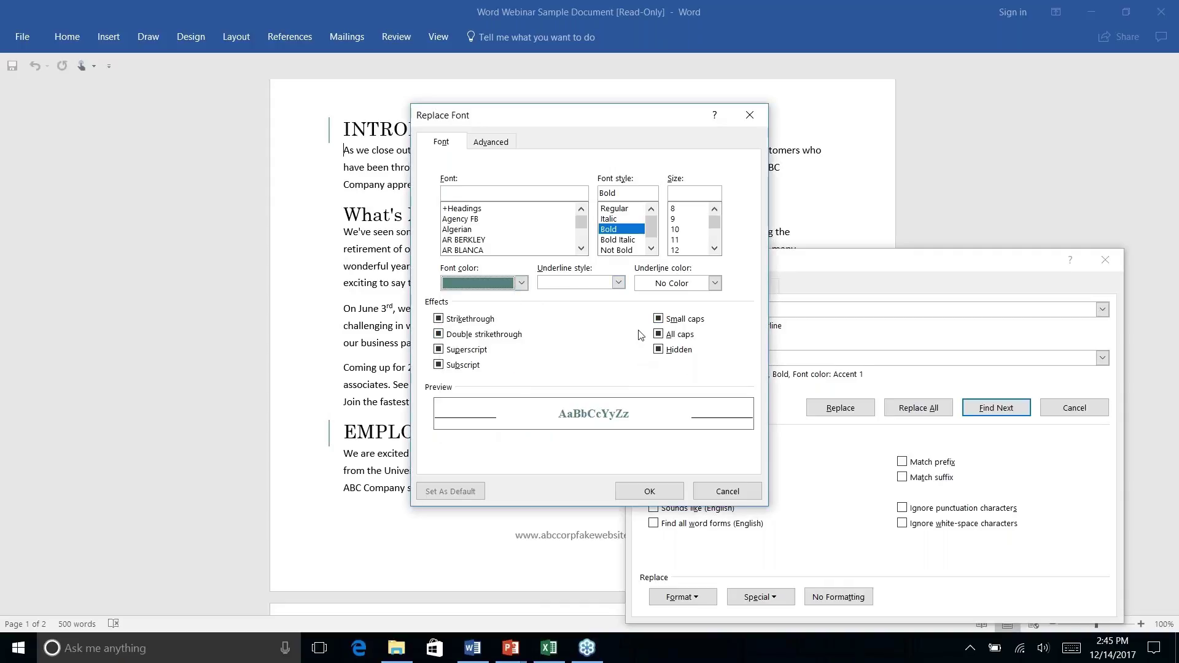
click(648, 493)
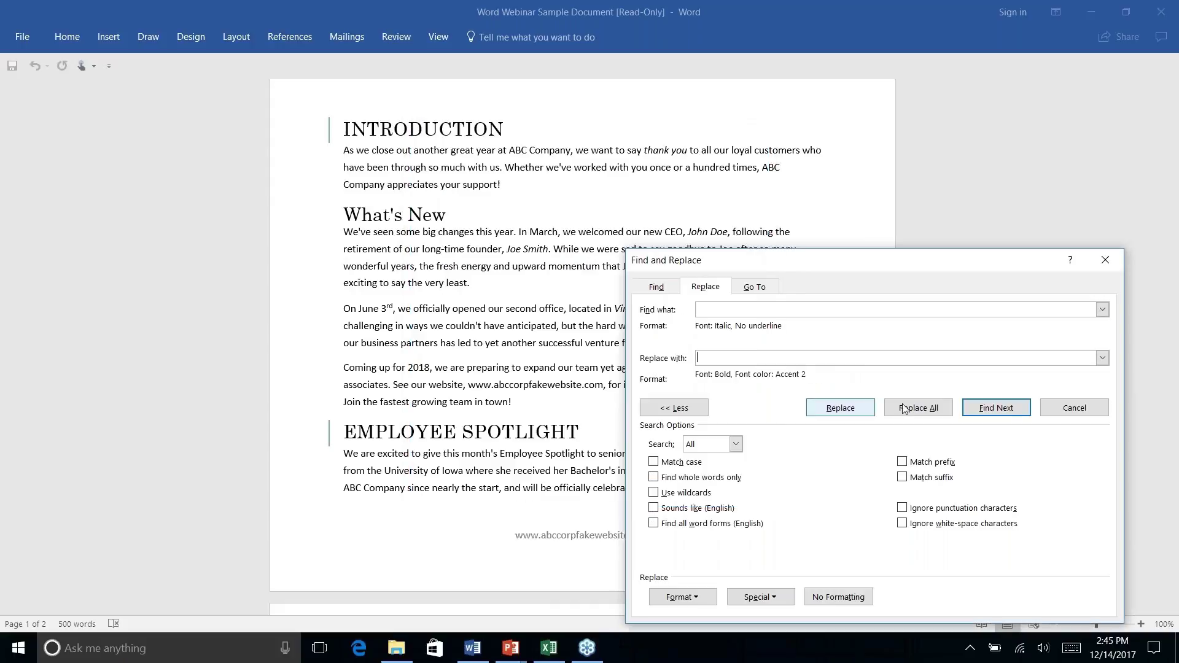
Step: Replace the formatting of the italic "thank you", apply the replacement to all remaining matches, and close Find and Replace
click(1001, 412)
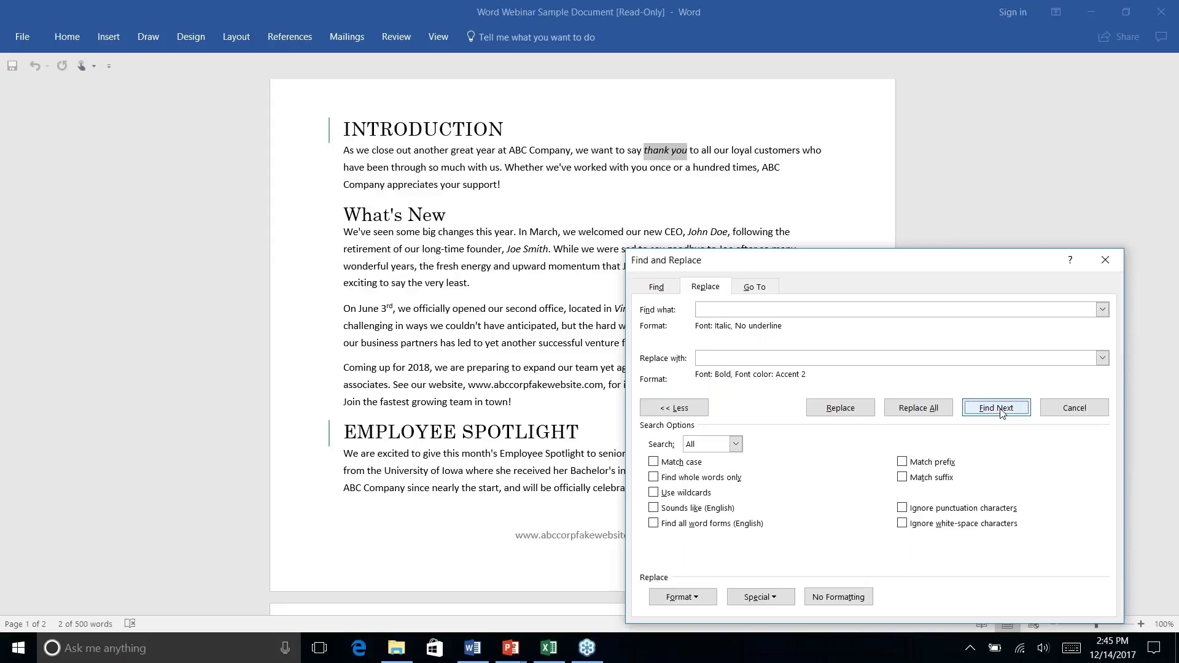
click(839, 409)
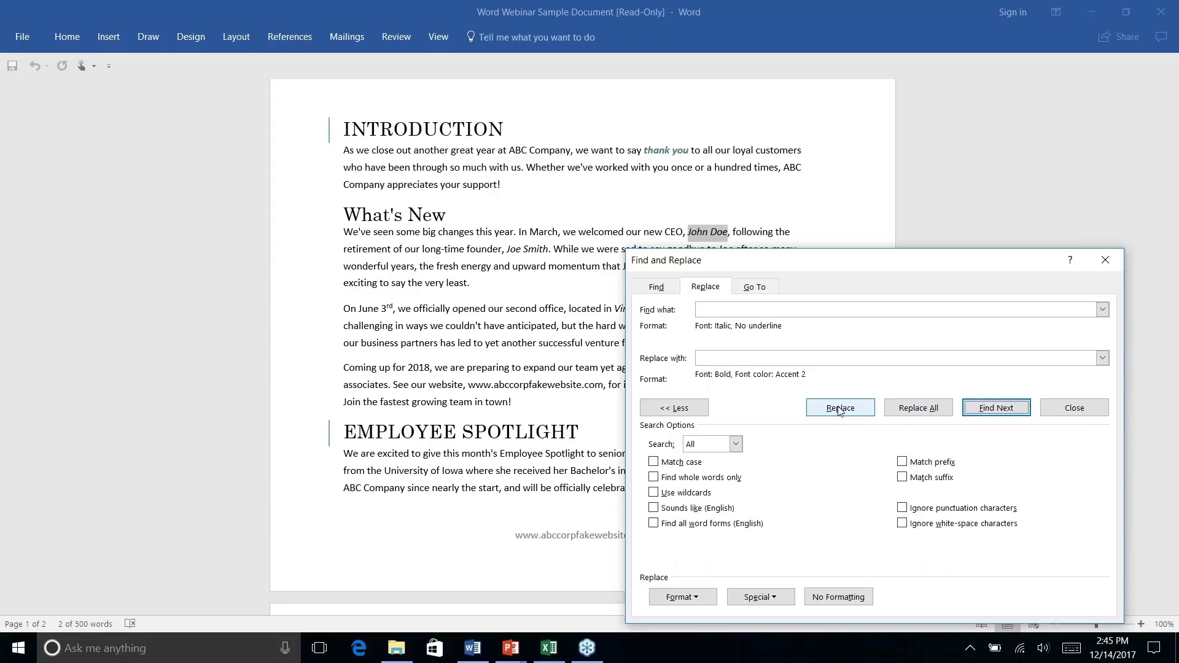
click(918, 409)
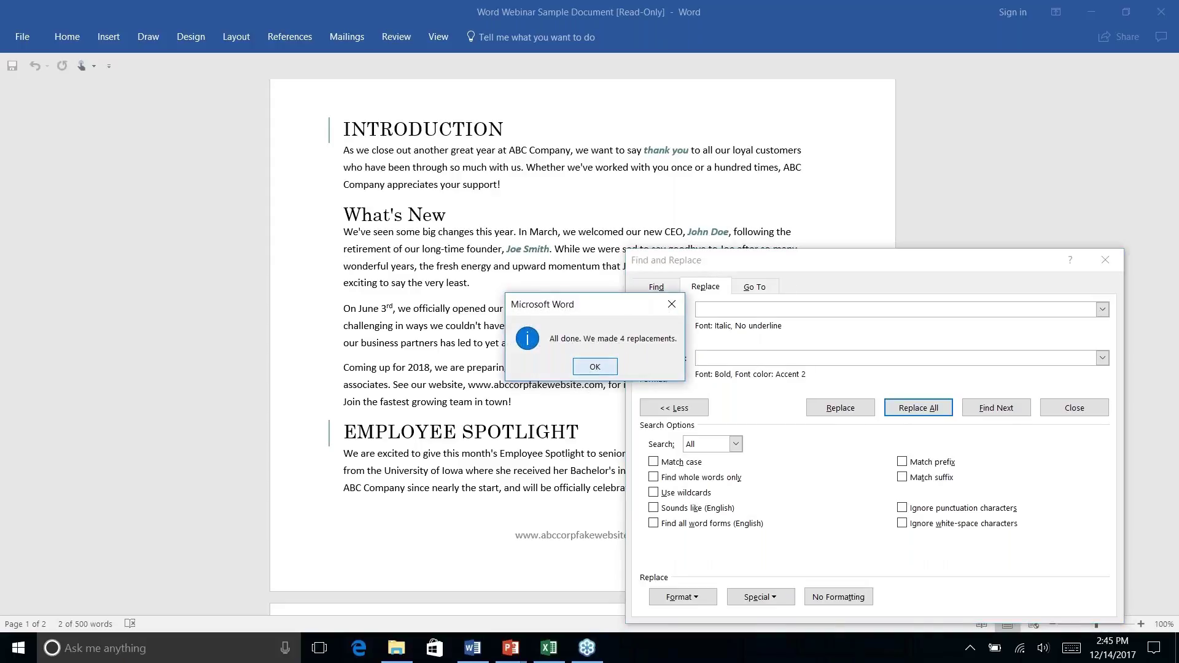
click(586, 368)
click(1105, 260)
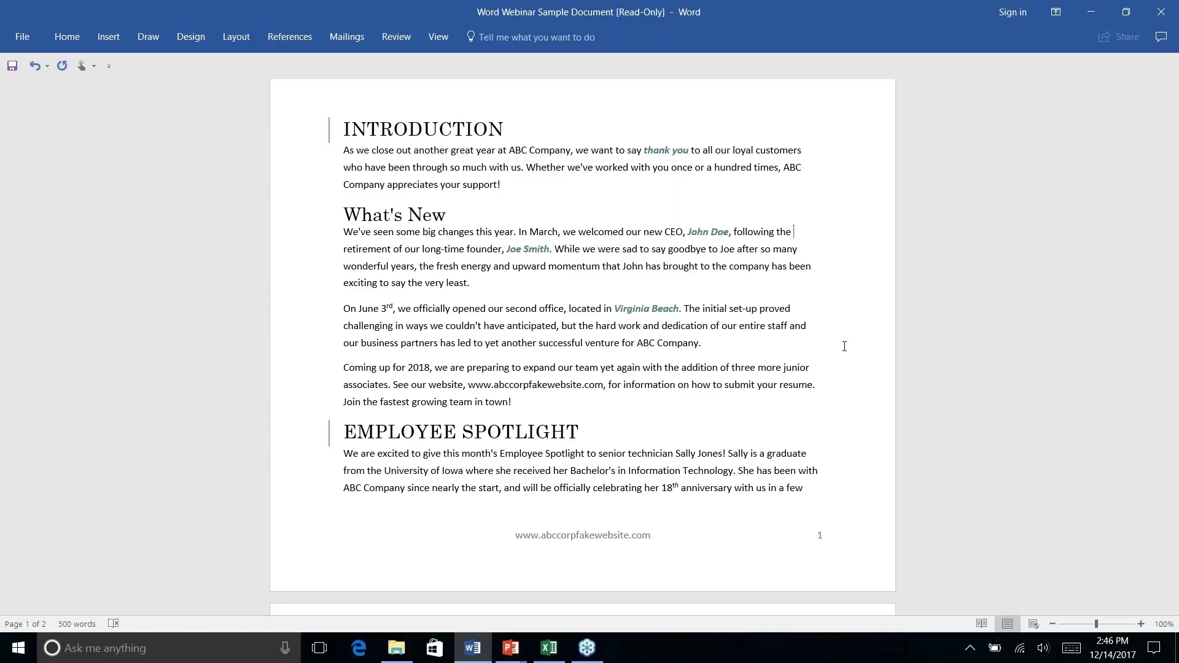
key(alt+Tab)
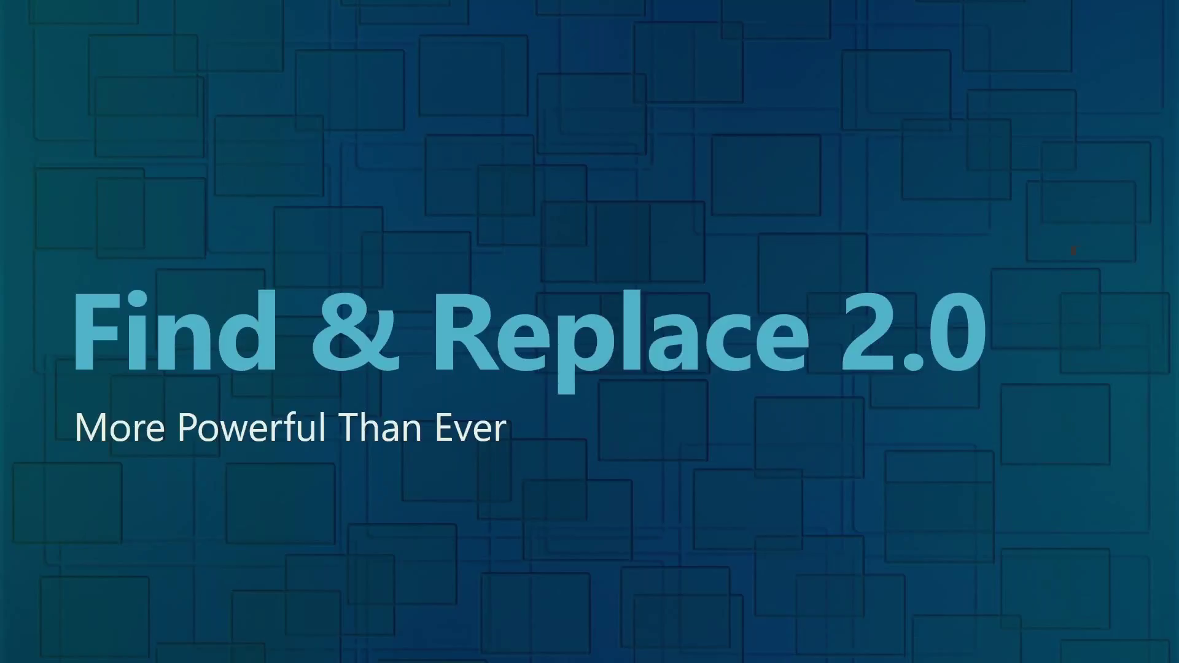
key(Right)
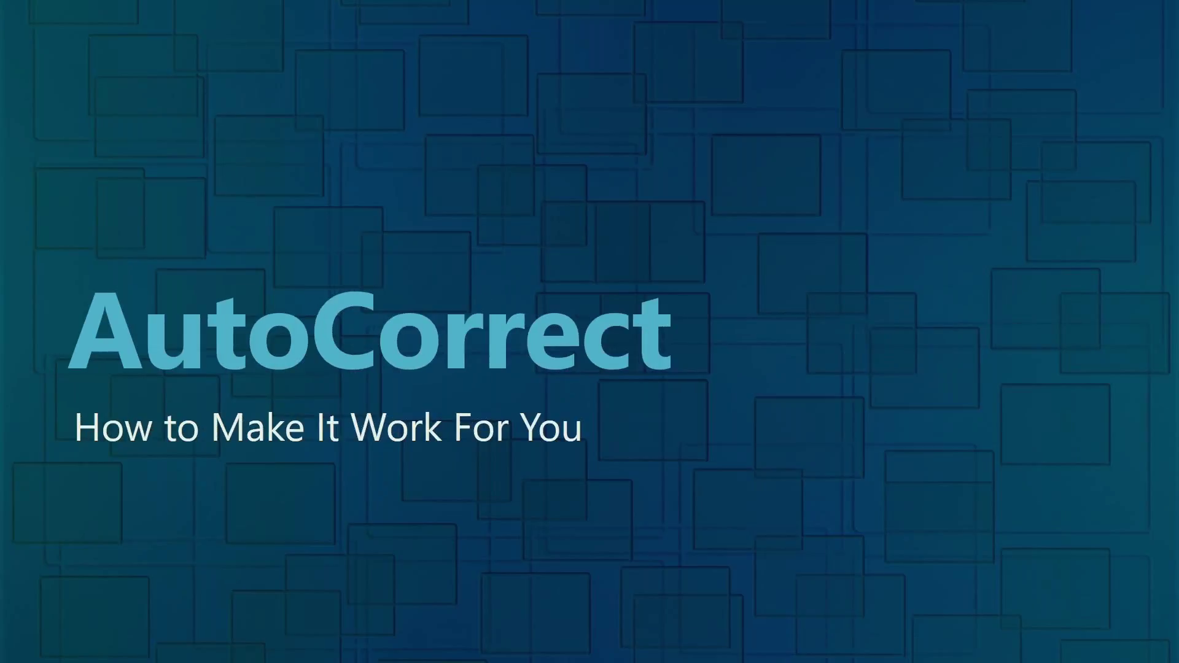
key(alt+Tab)
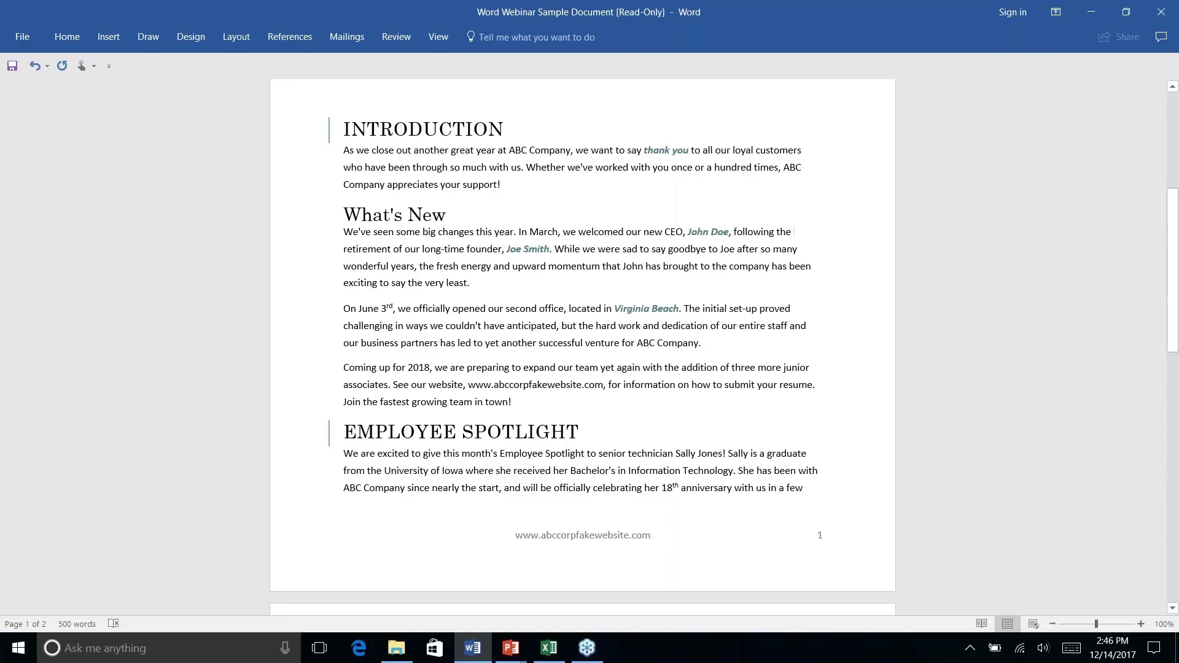
key(alt+Tab)
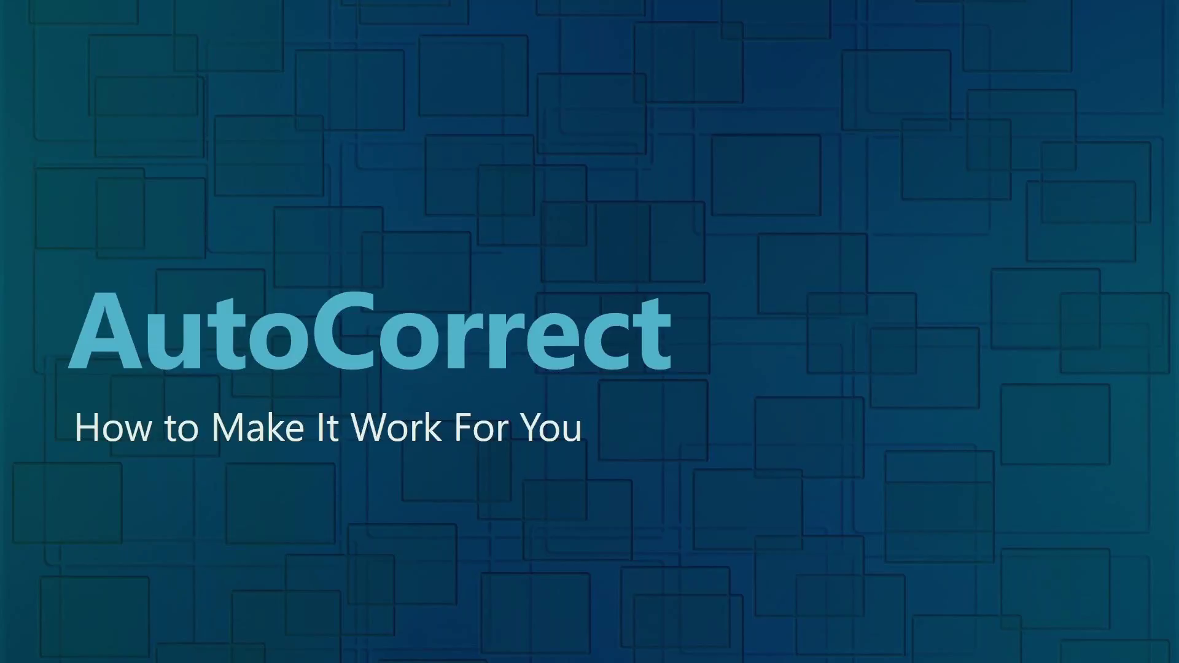
key(alt+Tab)
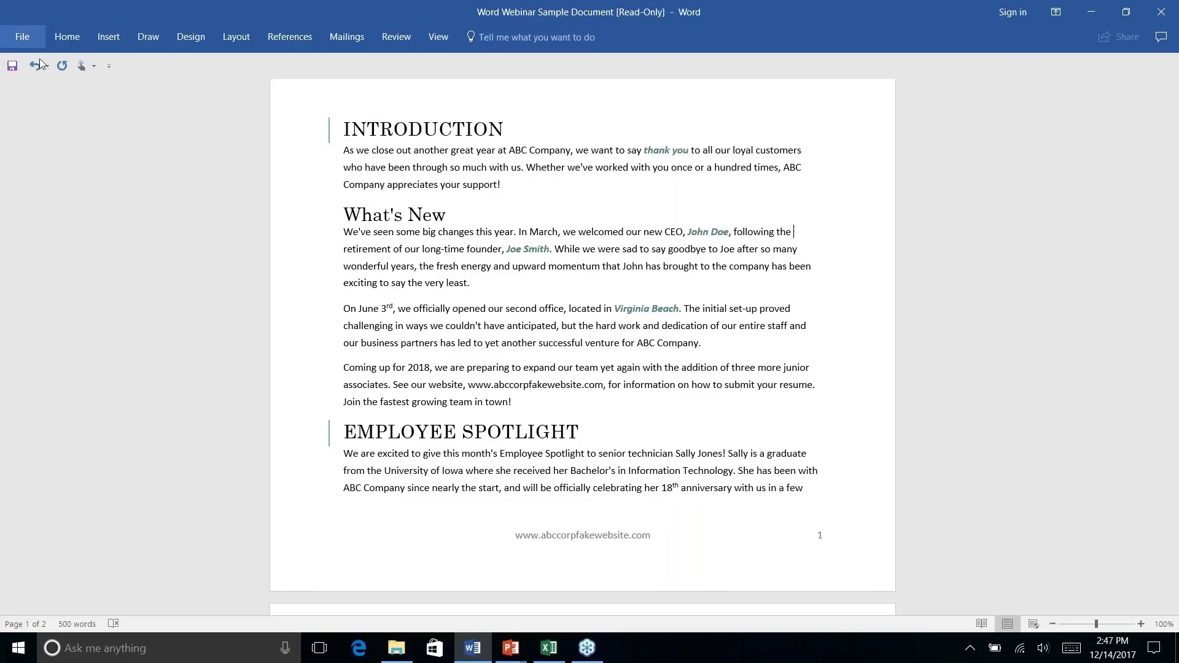
Step: Misspell "anticipated" in the second What's New paragraph by deleting its letter "p"
click(464, 308)
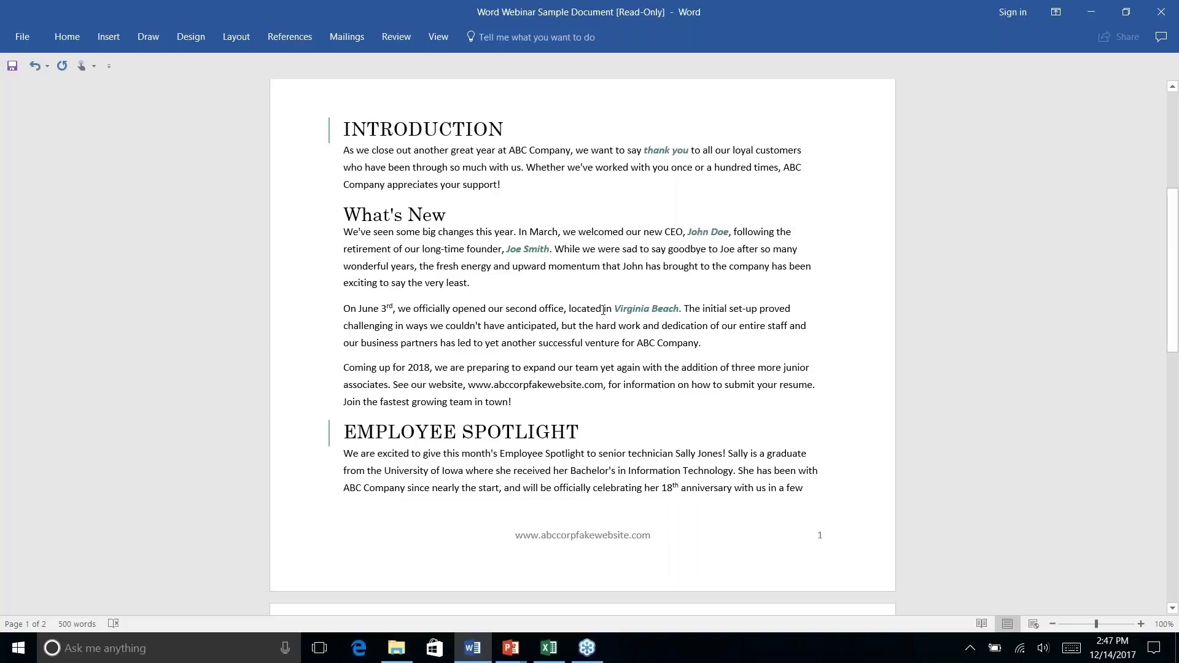
click(535, 330)
key(BackSpace)
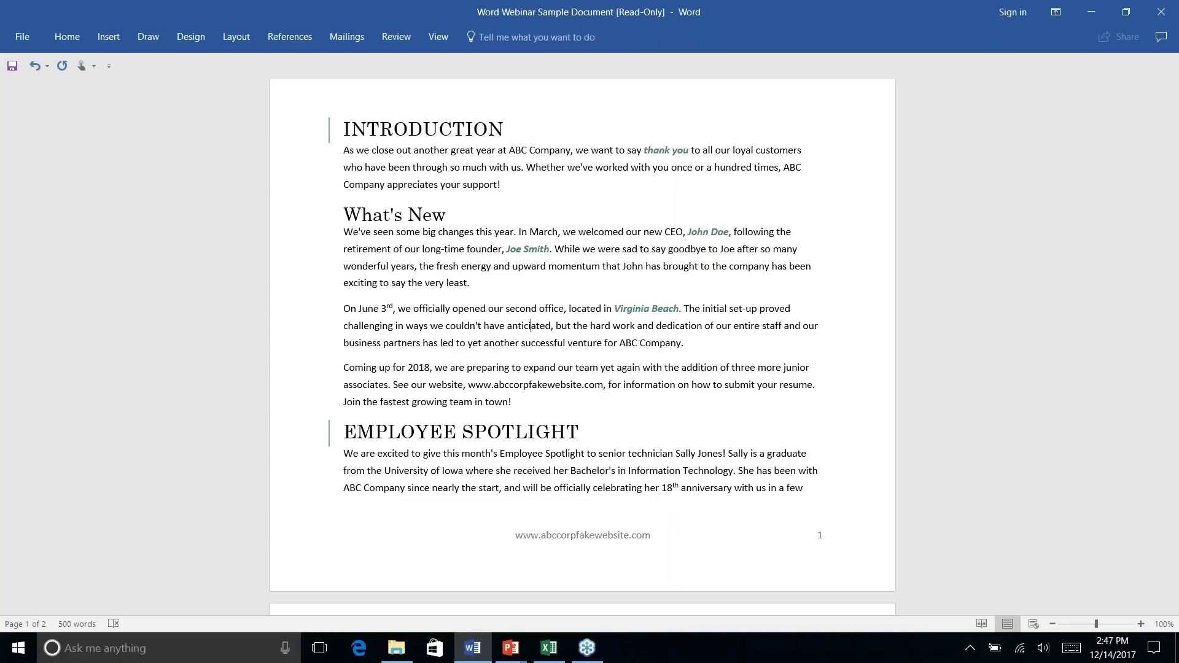
Step: View the AutoCorrect options offered through the spelling suggestion for "anticiated", and cancel without making changes
right_click(532, 326)
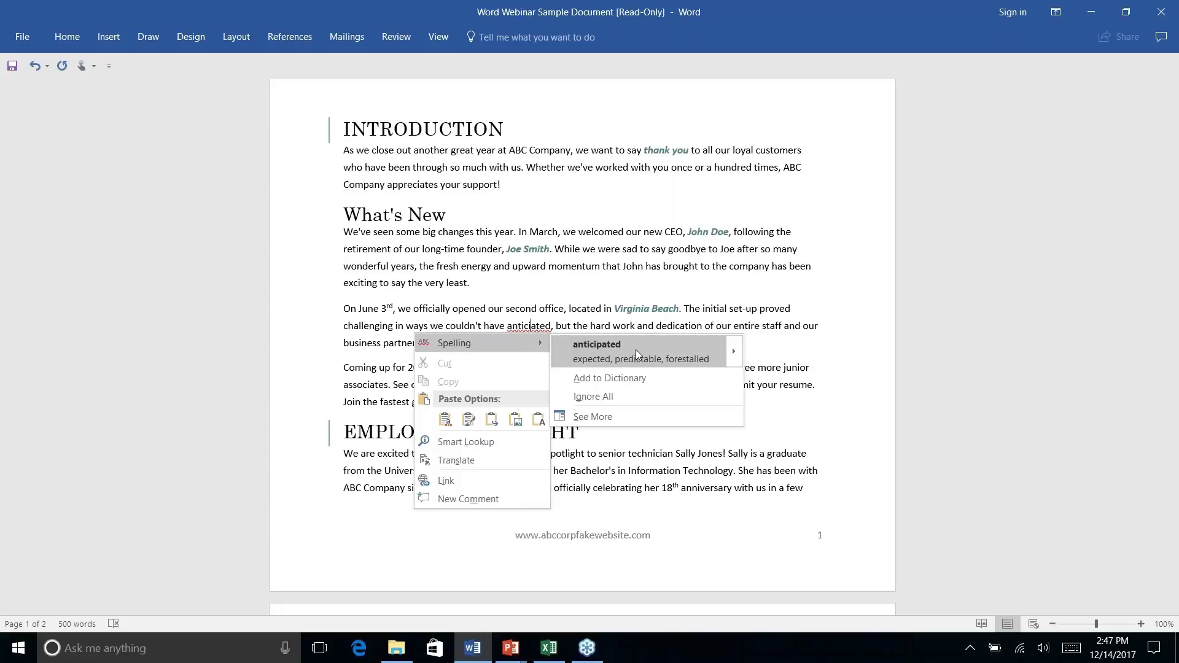
mouse_move(735, 350)
mouse_move(736, 352)
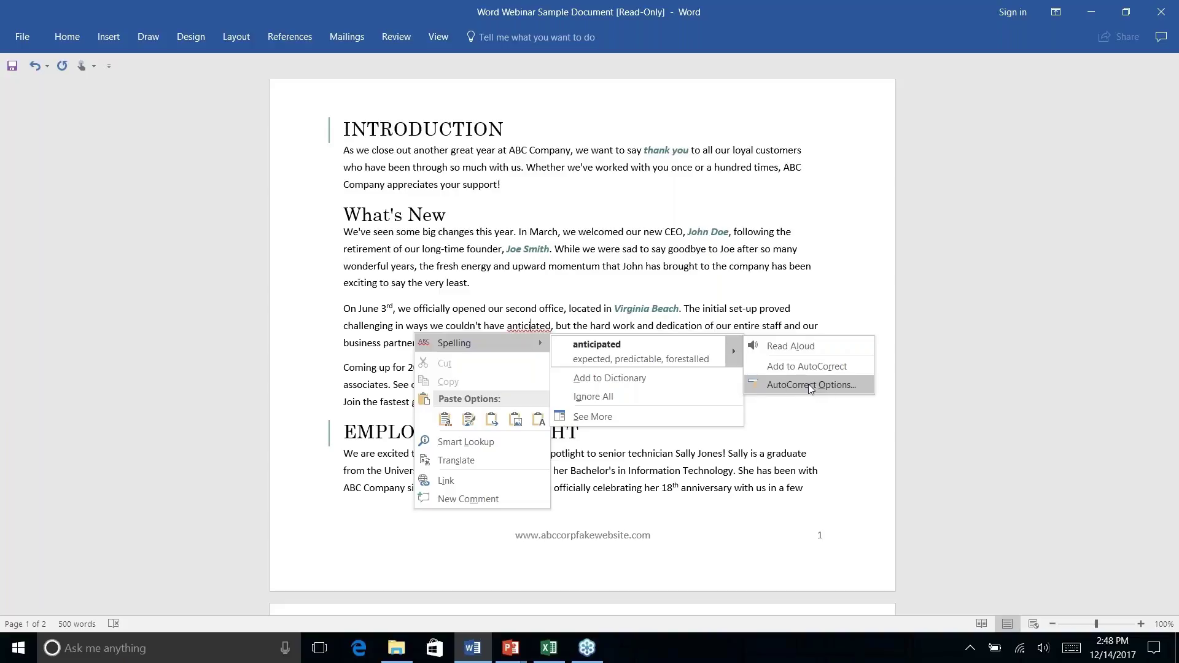
click(811, 384)
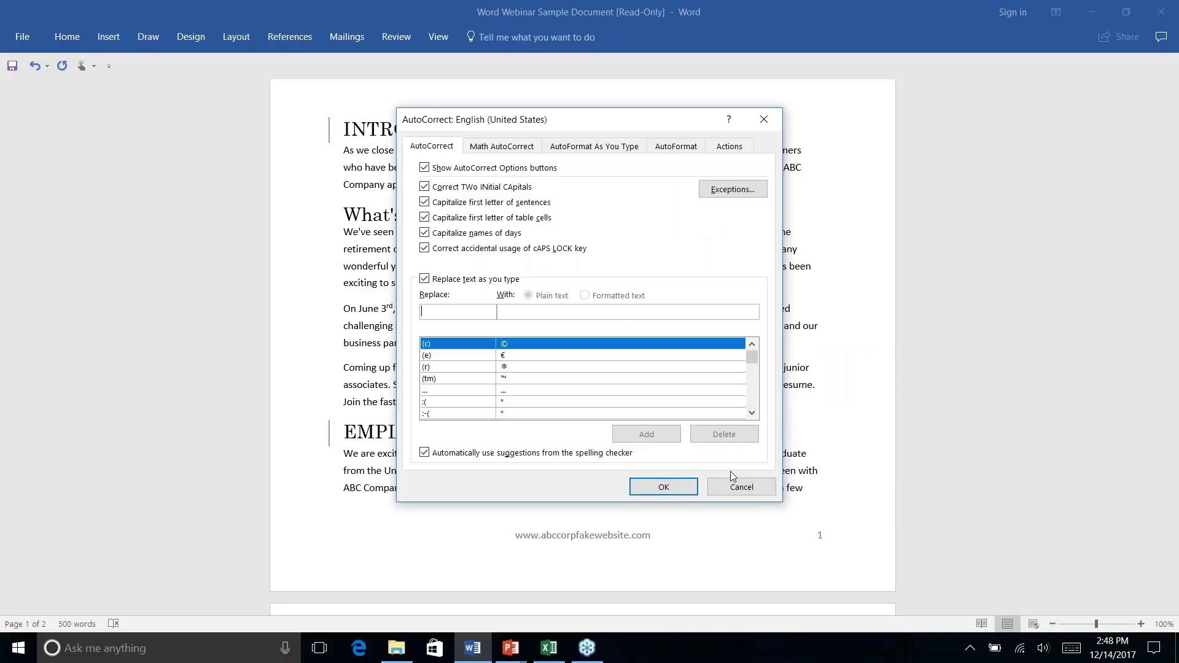
click(737, 488)
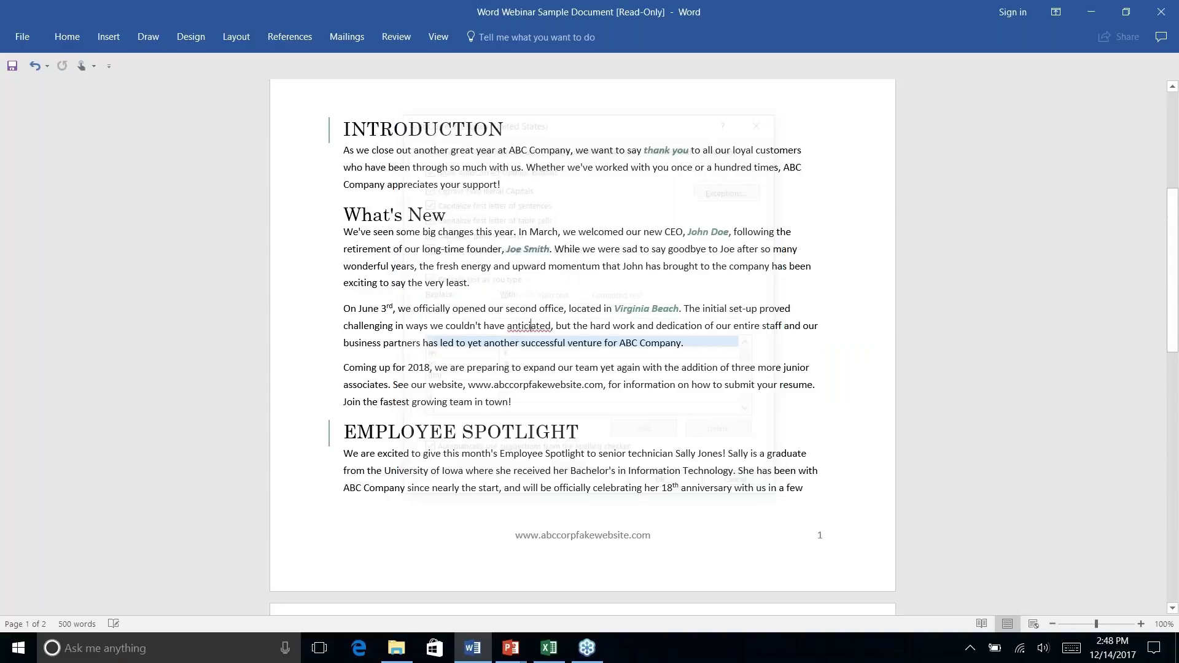
Step: Review the spelling and grammar proofing settings in the program options, and browse the AutoCorrect list of replacement entries
click(27, 38)
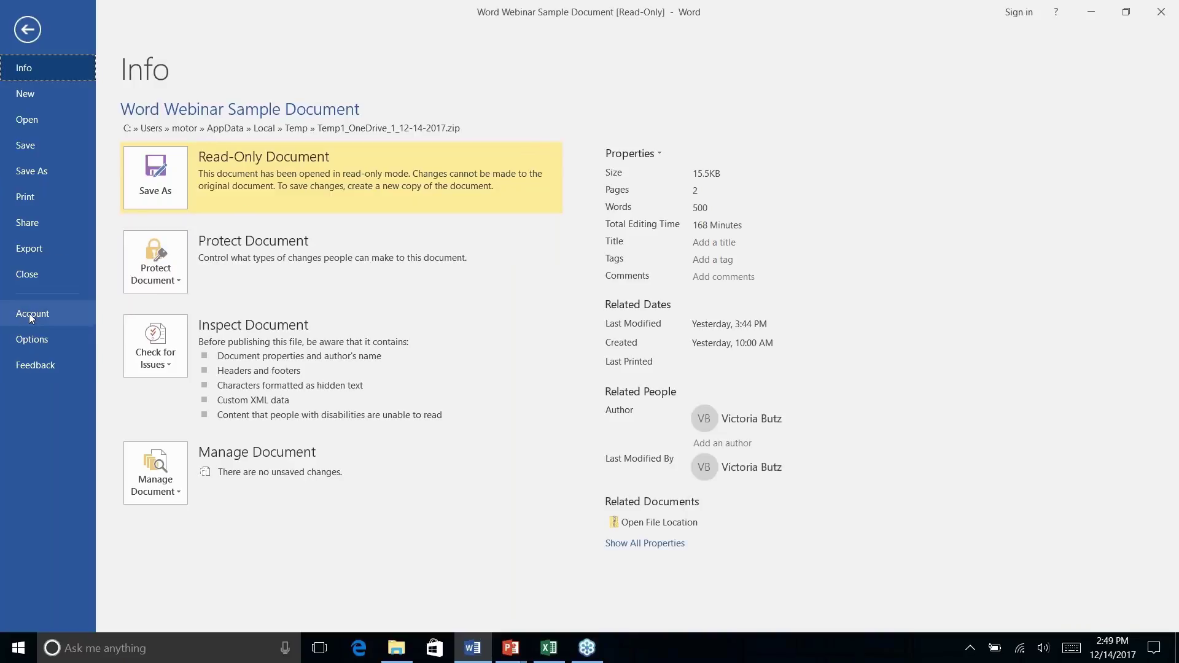
click(32, 339)
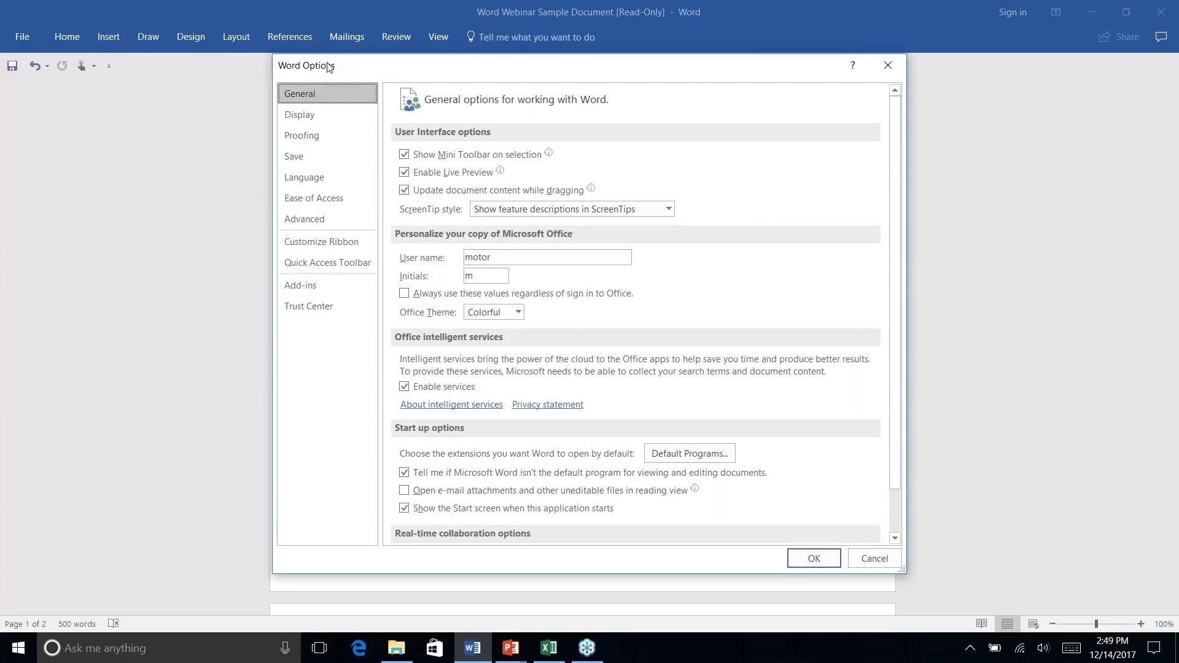
click(308, 141)
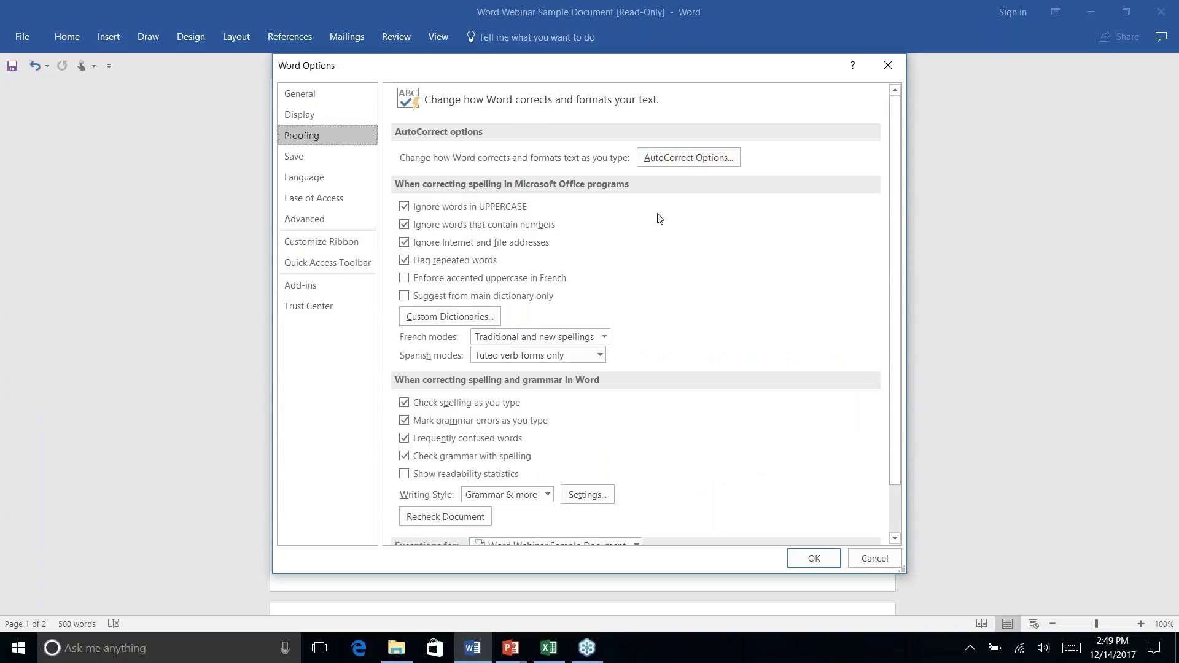
scroll(675, 221, down, 2)
scroll(674, 221, up, 2)
scroll(636, 239, down, 2)
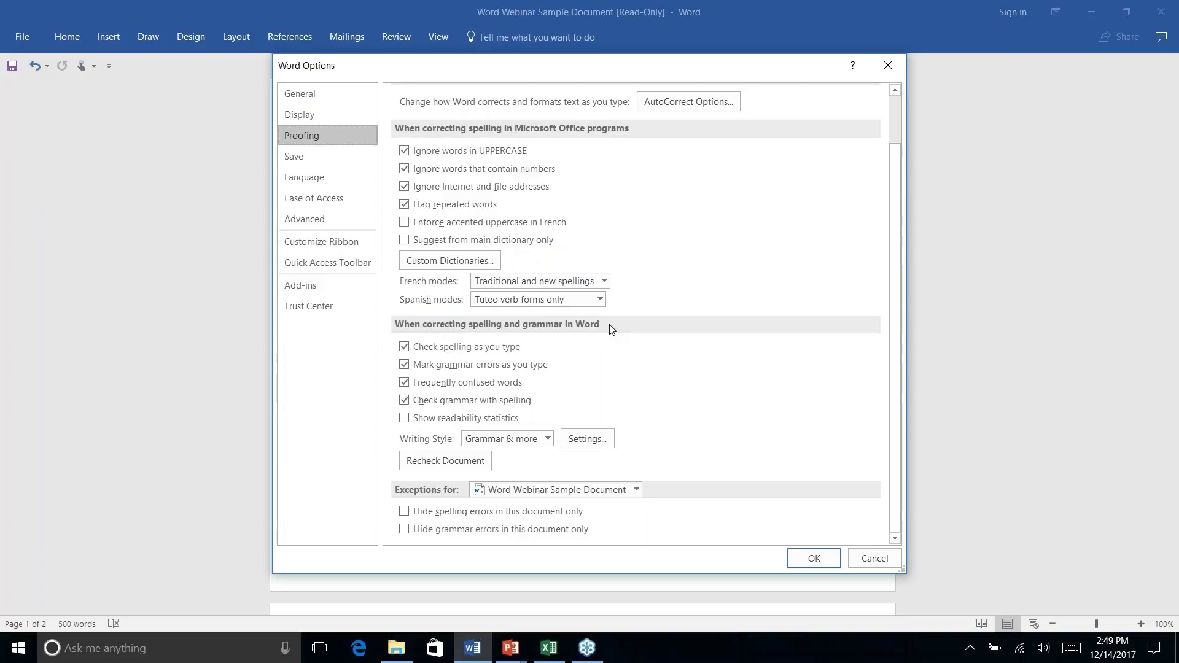
scroll(609, 324, up, 2)
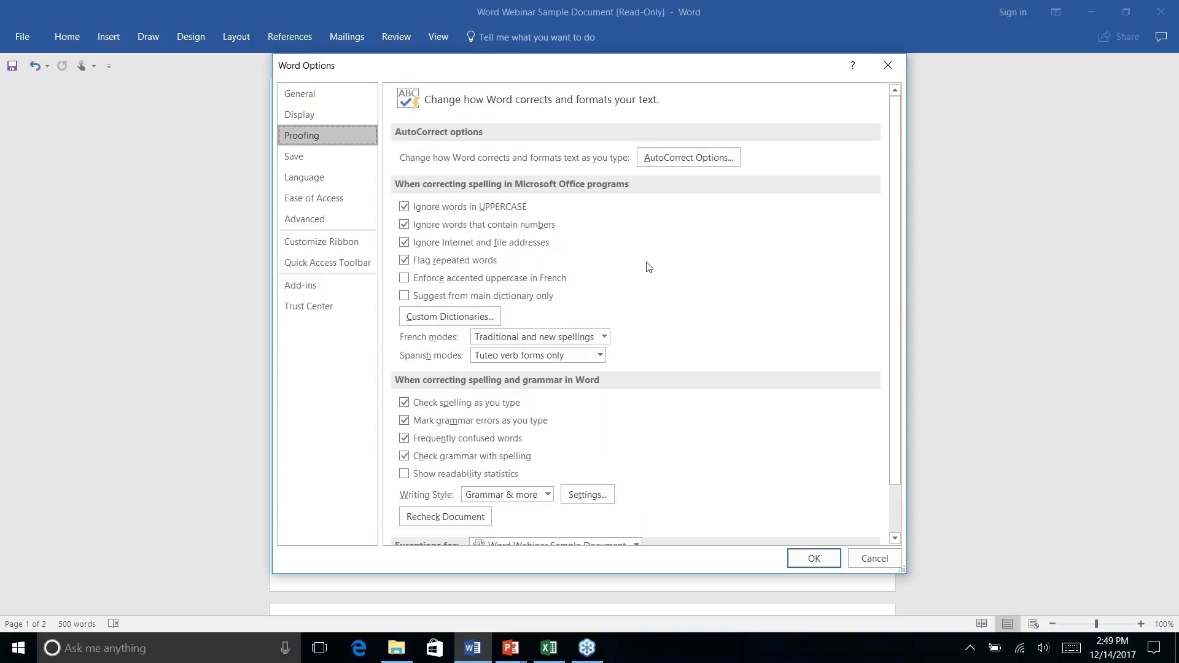
click(707, 156)
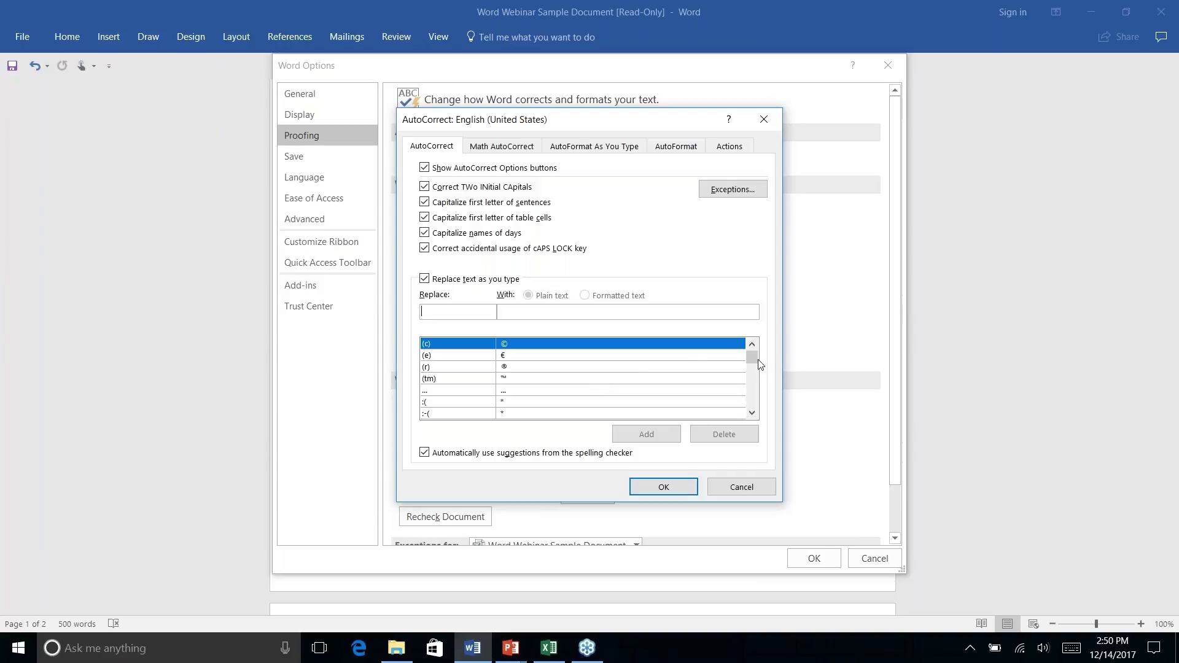
drag(752, 359, 754, 376)
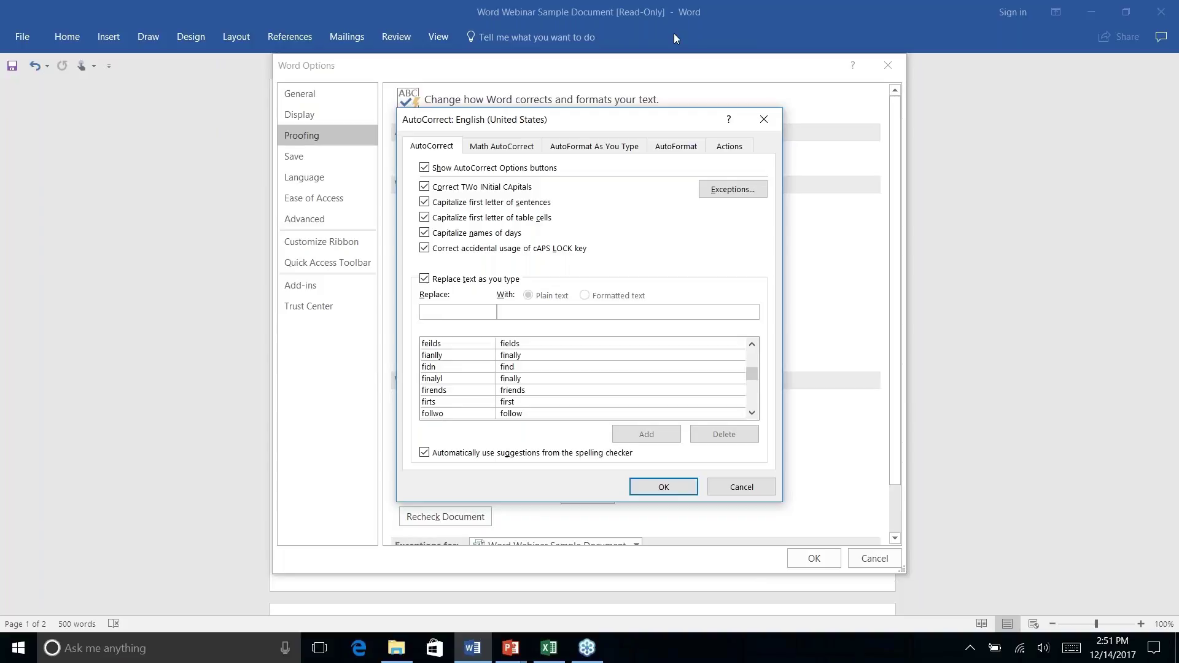
Step: Review the AutoCorrect exceptions for other corrections, first letters and initial caps, and close the exceptions without changes
click(725, 191)
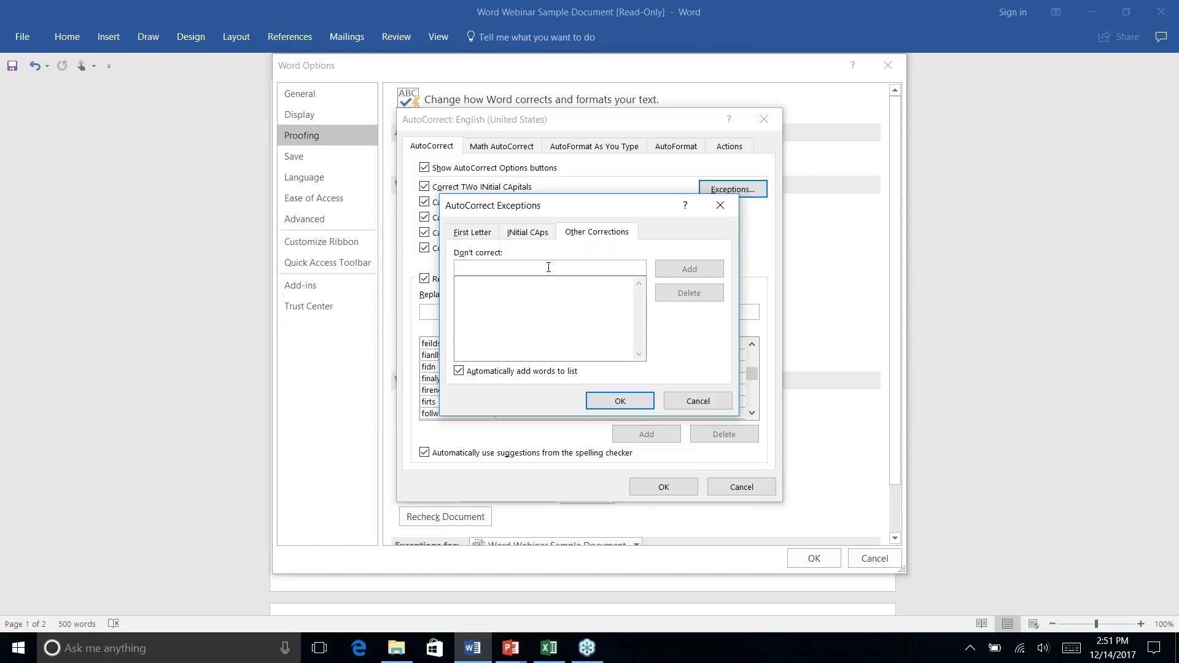
click(459, 233)
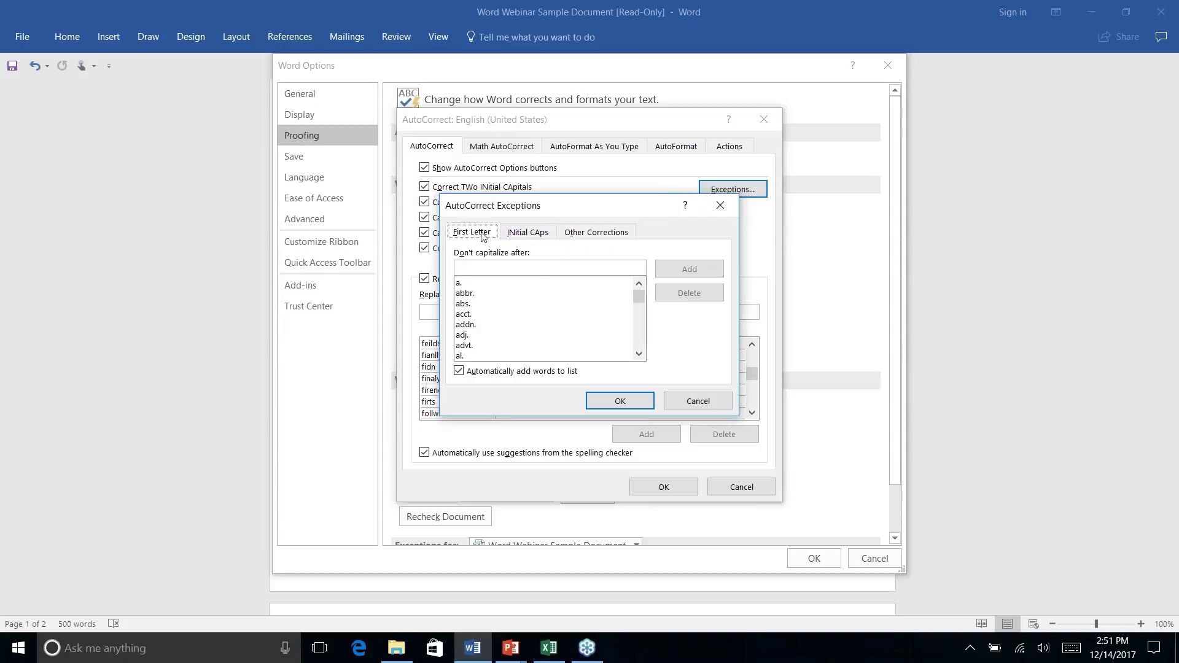
click(523, 232)
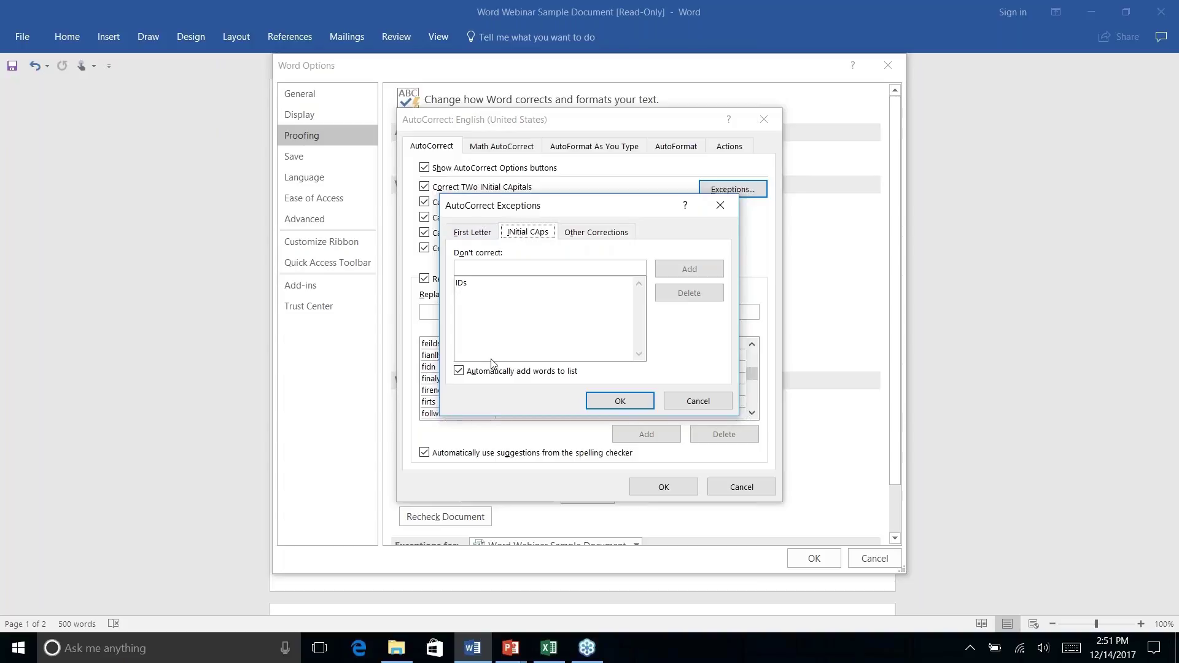
click(696, 403)
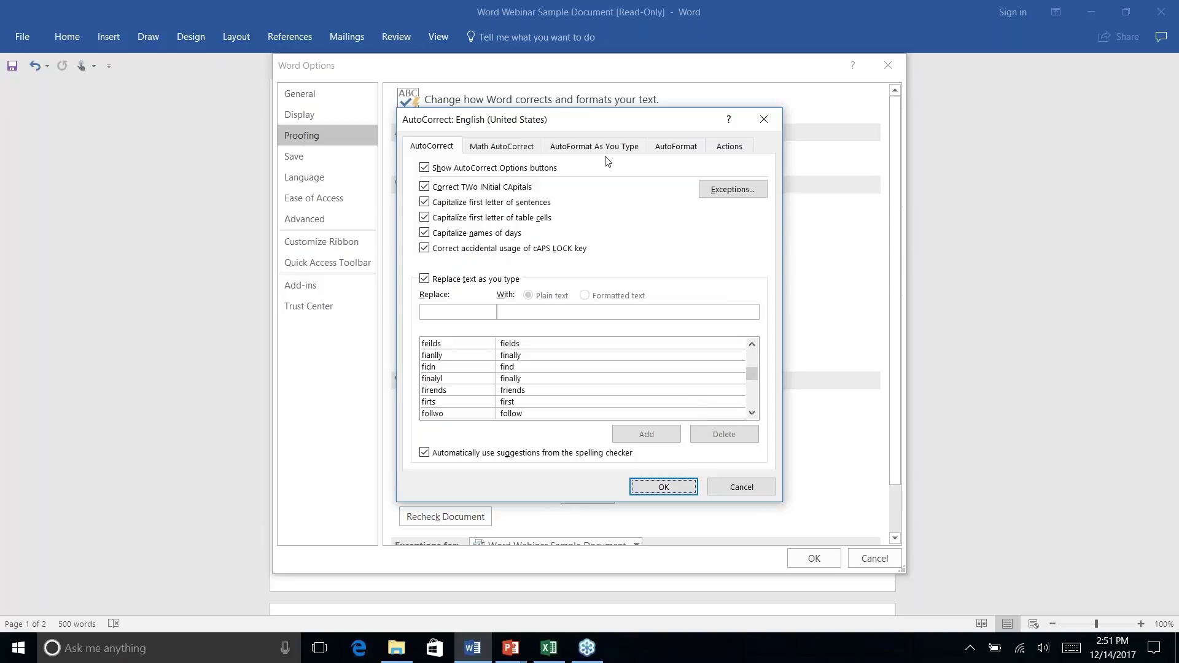
Step: Review the AutoFormat As You Type settings, and cancel out of the AutoCorrect dialog and the program options
click(619, 149)
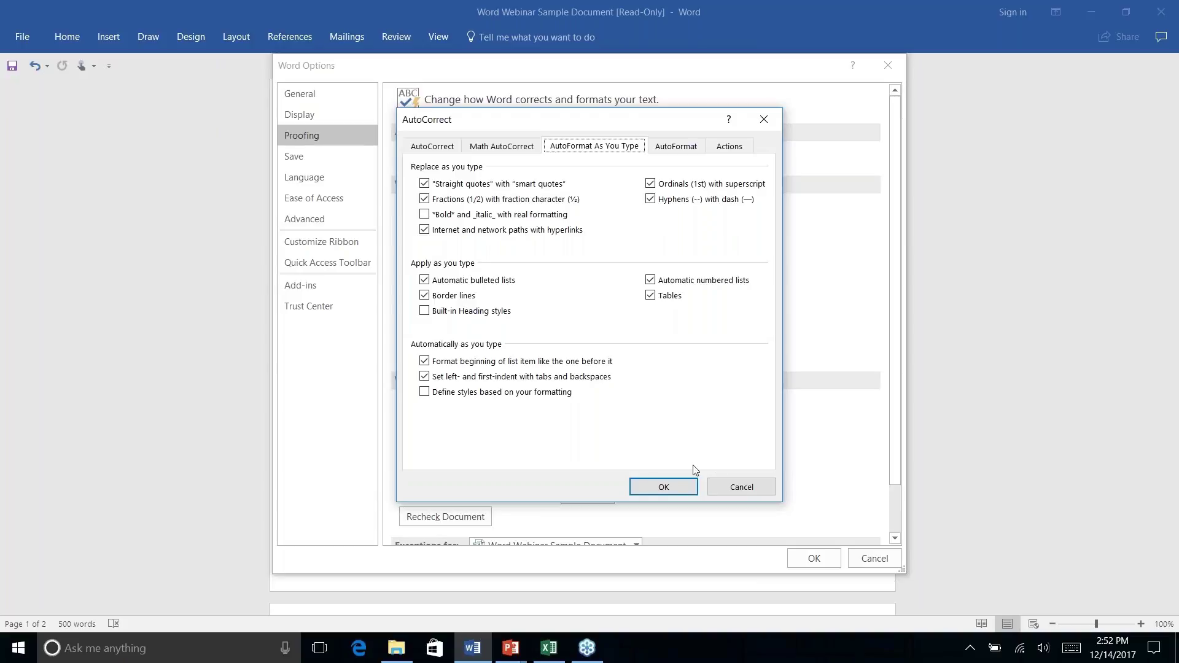
click(742, 487)
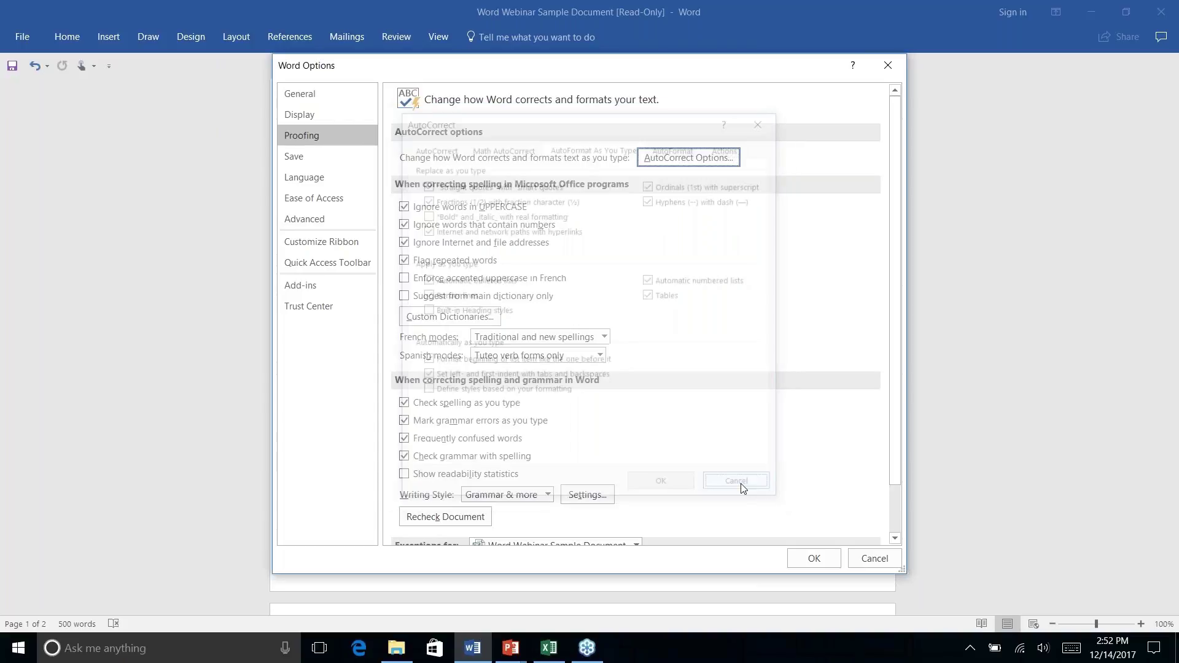
click(873, 558)
Step: Apply the Normal style to the feedback e-mail address at the end of the How Are We Doing? paragraph
scroll(614, 344, down, 1)
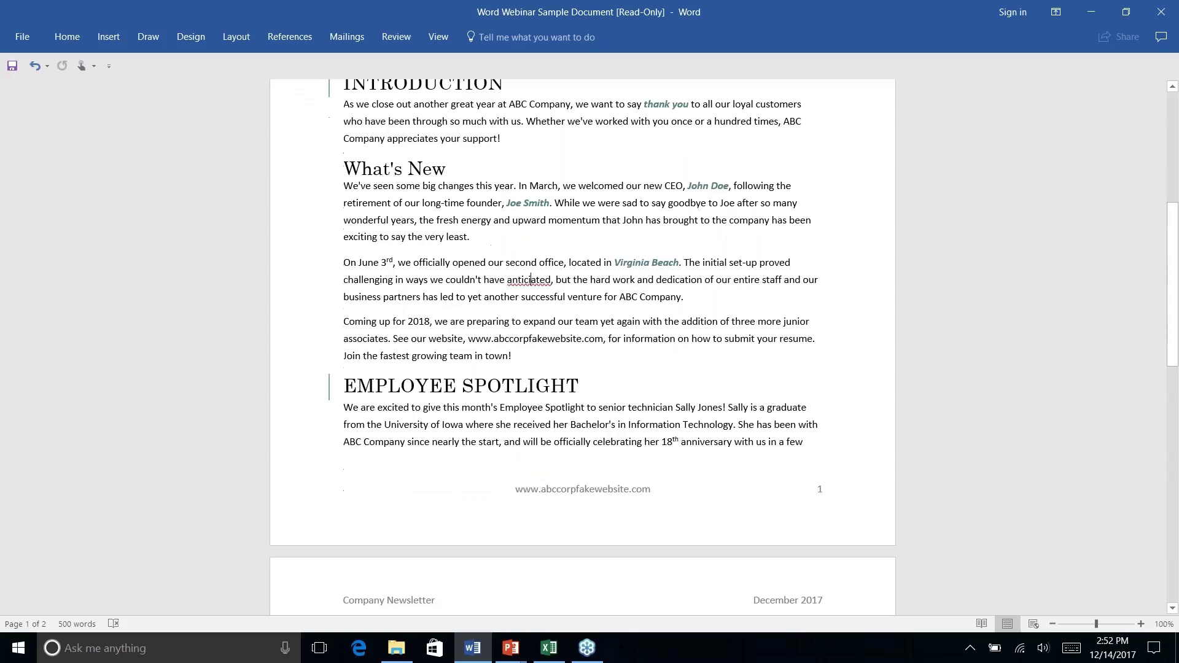
scroll(670, 396, down, 15)
scroll(670, 396, up, 2)
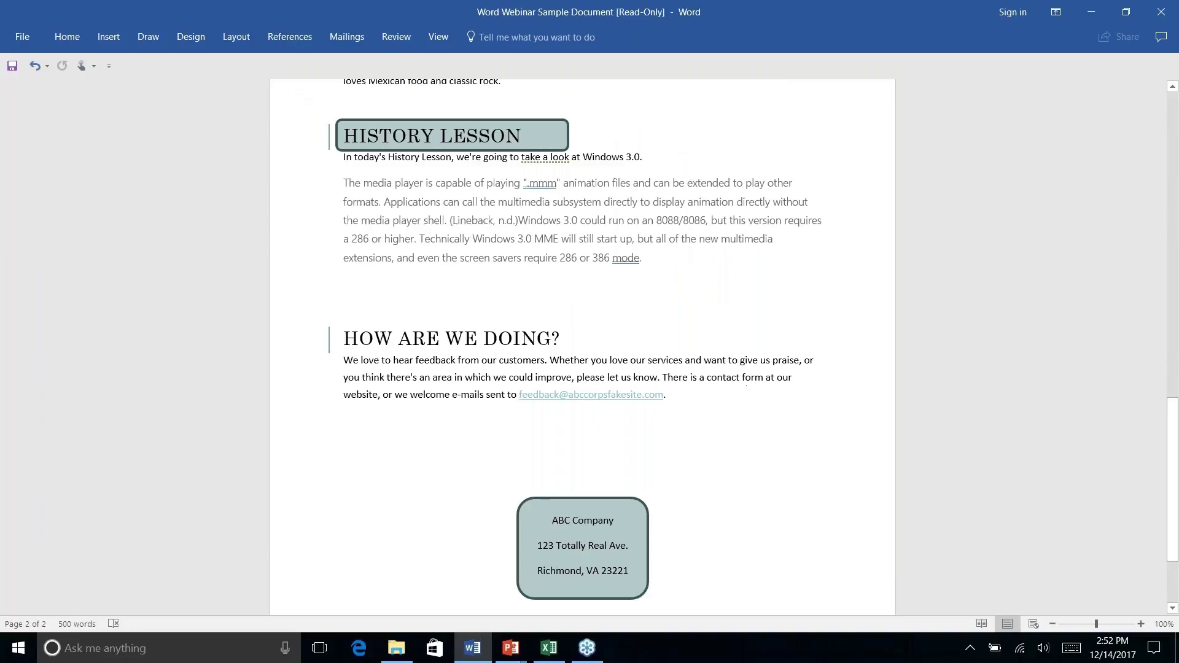
click(59, 32)
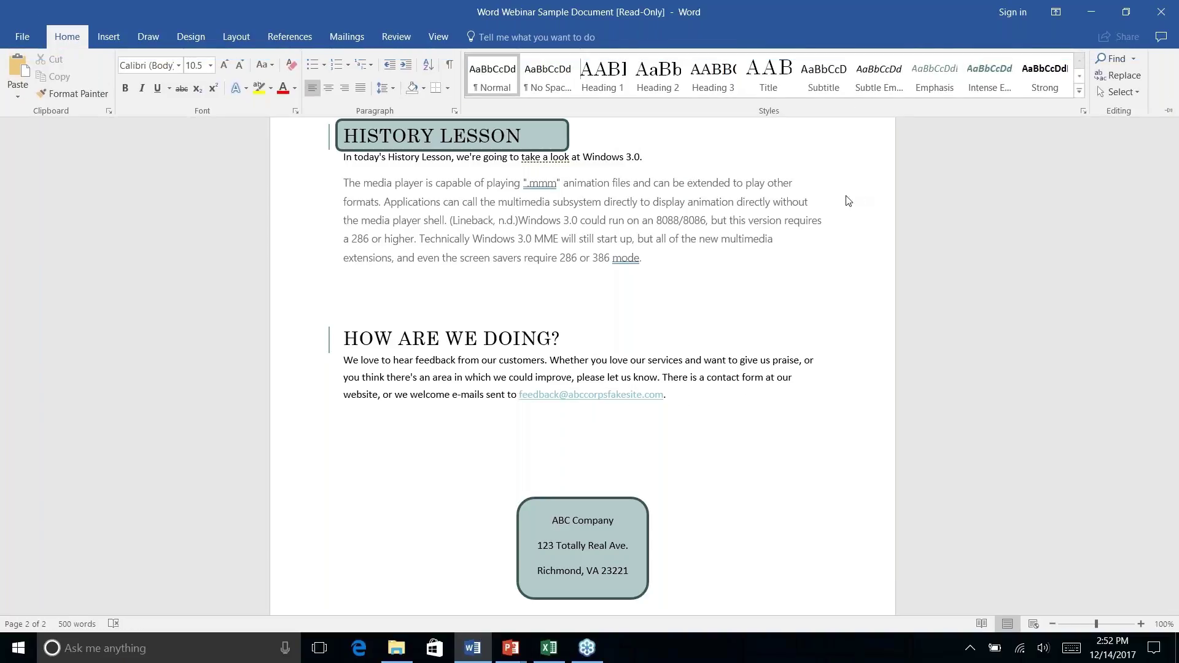
right_click(664, 400)
key(Escape)
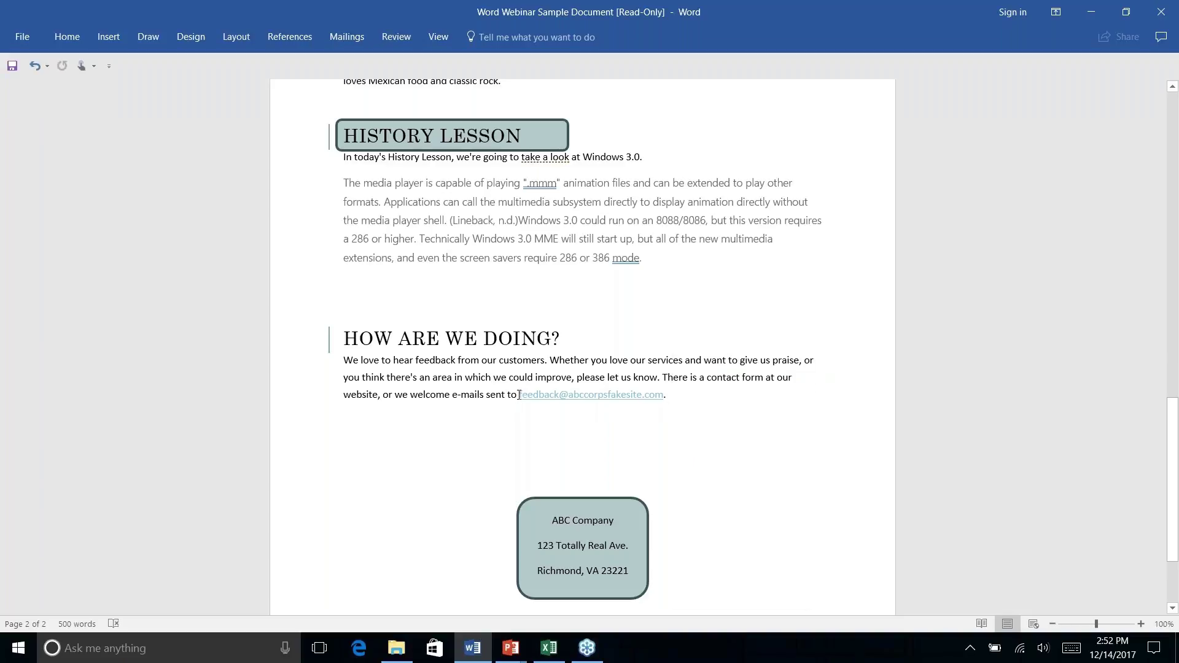
drag(518, 394, 676, 396)
click(716, 413)
drag(519, 396, 671, 397)
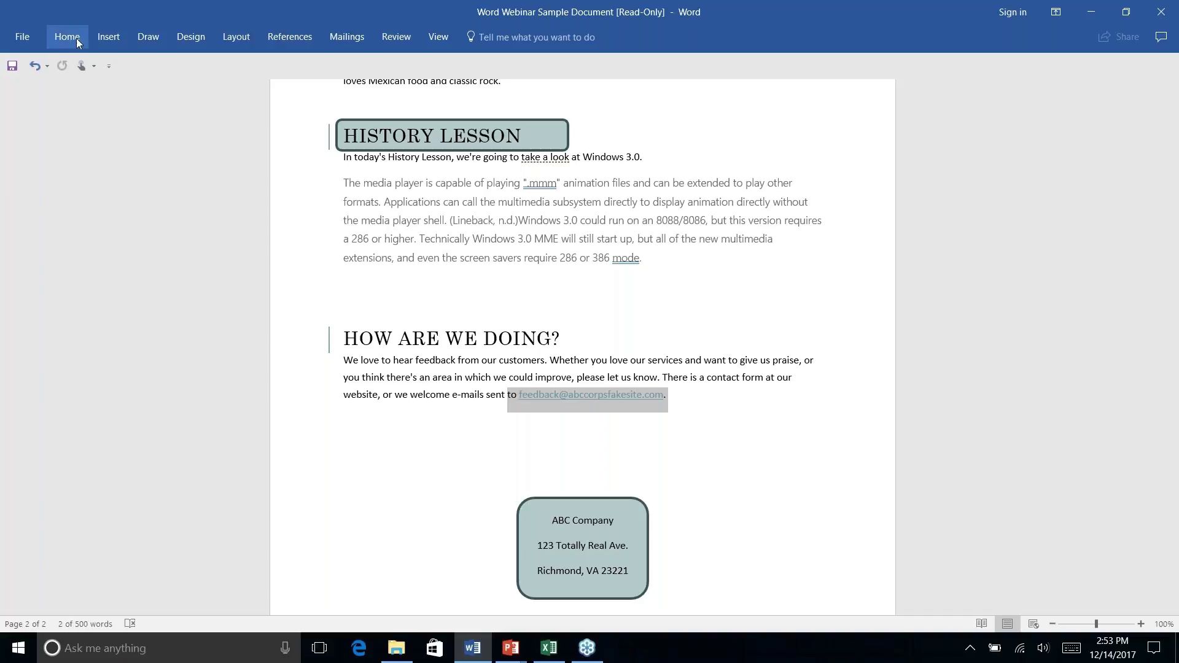
click(67, 38)
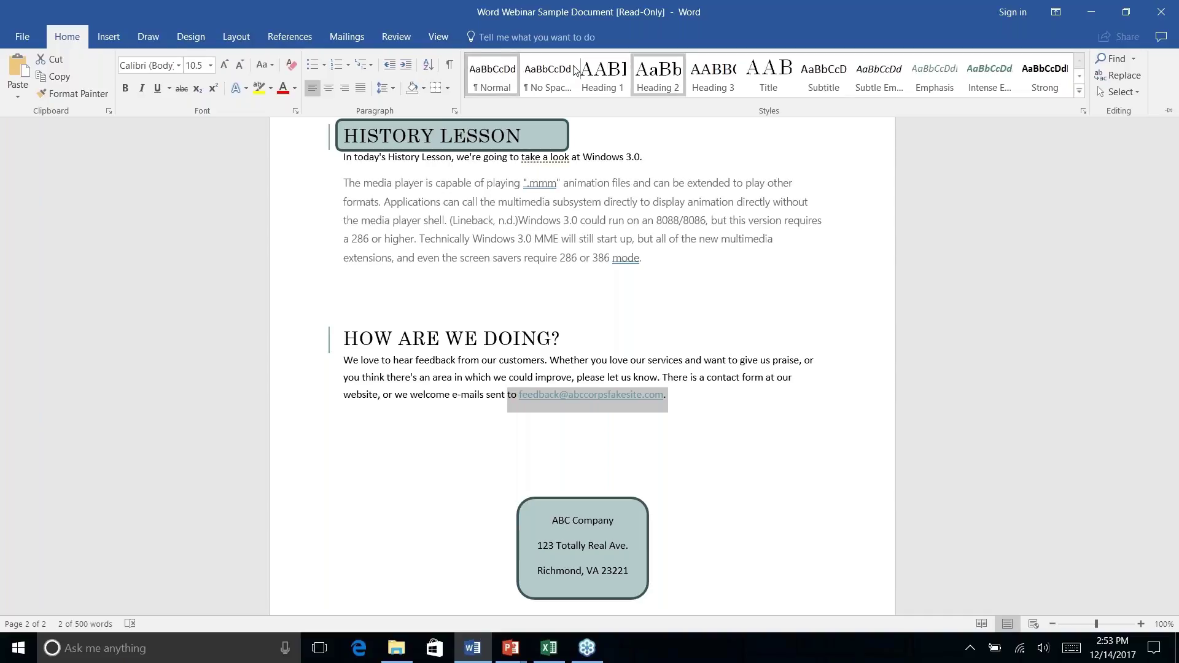
click(497, 73)
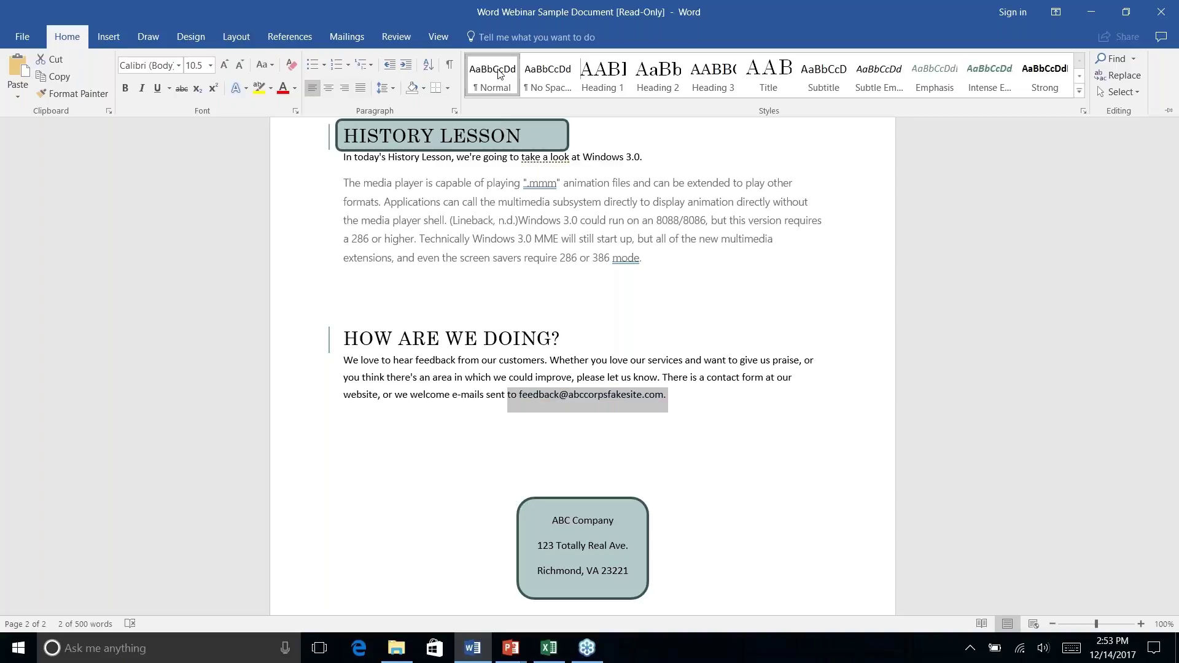
right_click(686, 401)
click(686, 401)
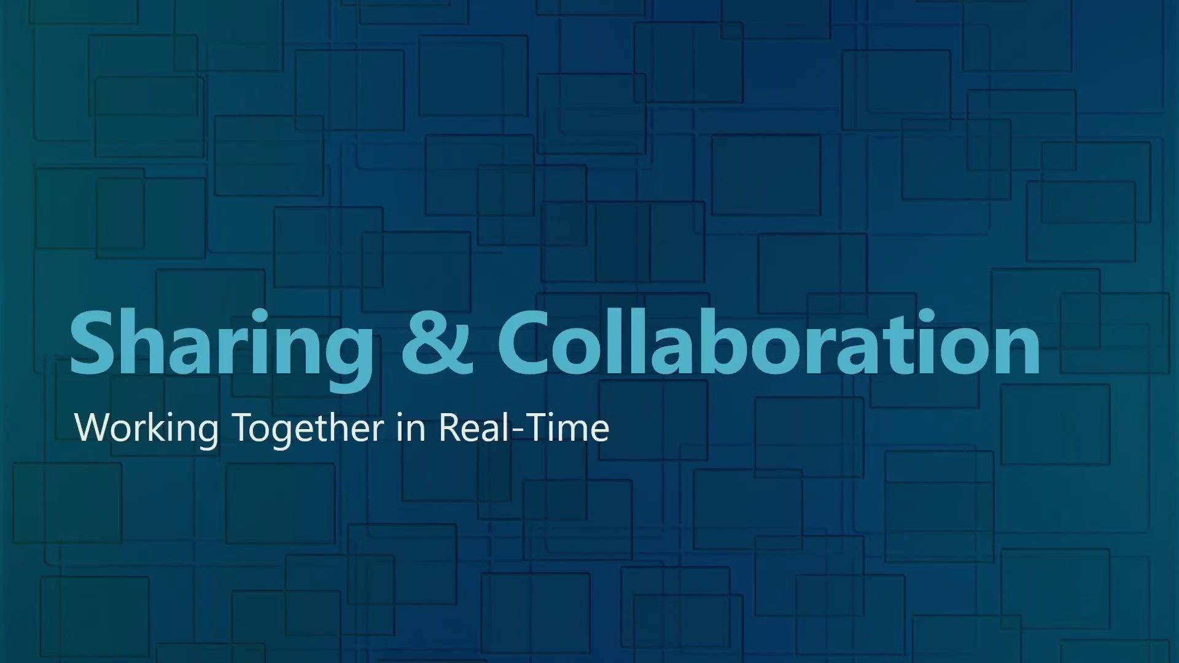
Step: Return to the newsletter in Word, view its file information and the Save As dialog, and cancel without saving
key(alt+Tab)
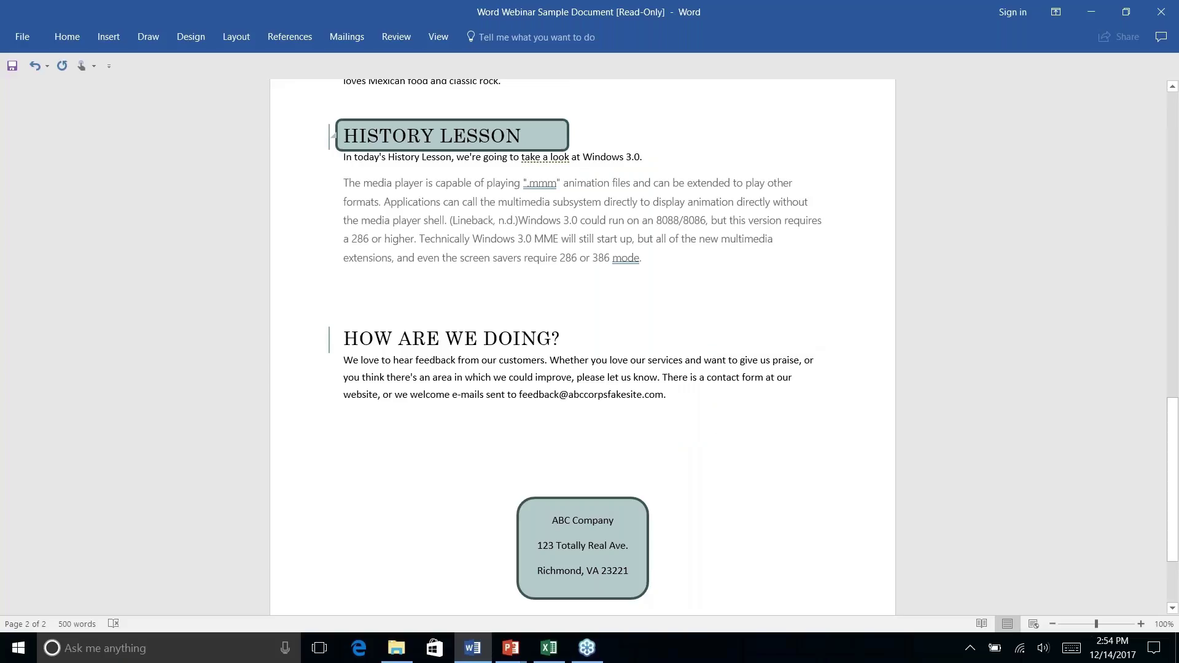
scroll(582, 344, down, 2)
scroll(583, 344, down, 1)
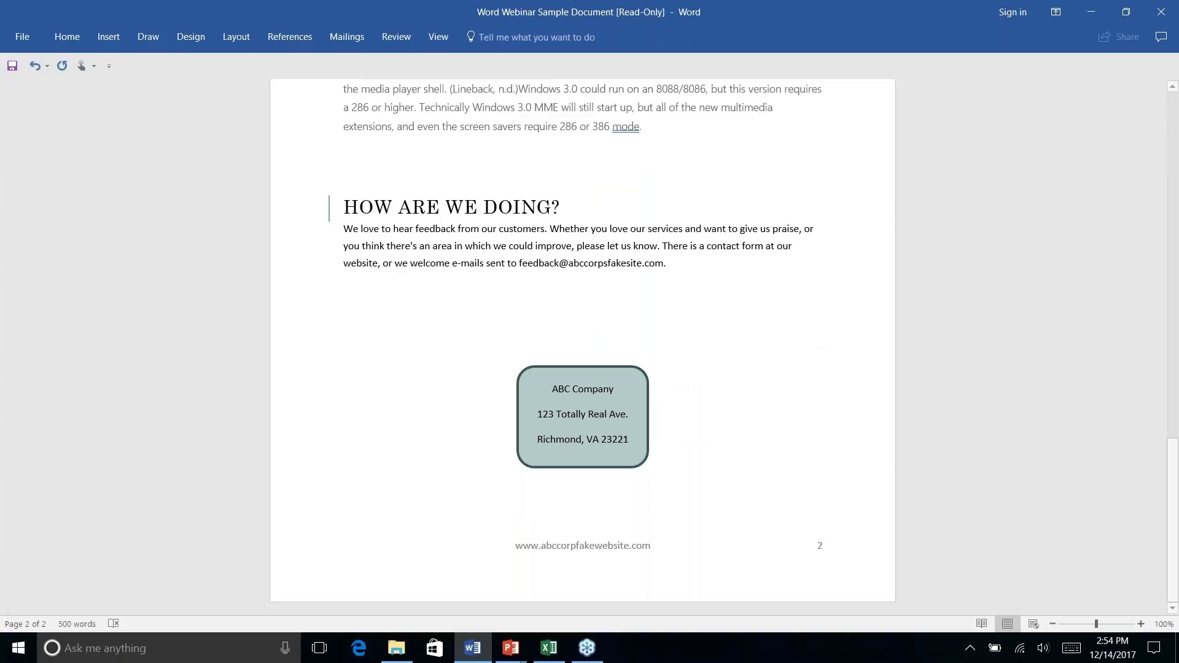
click(22, 36)
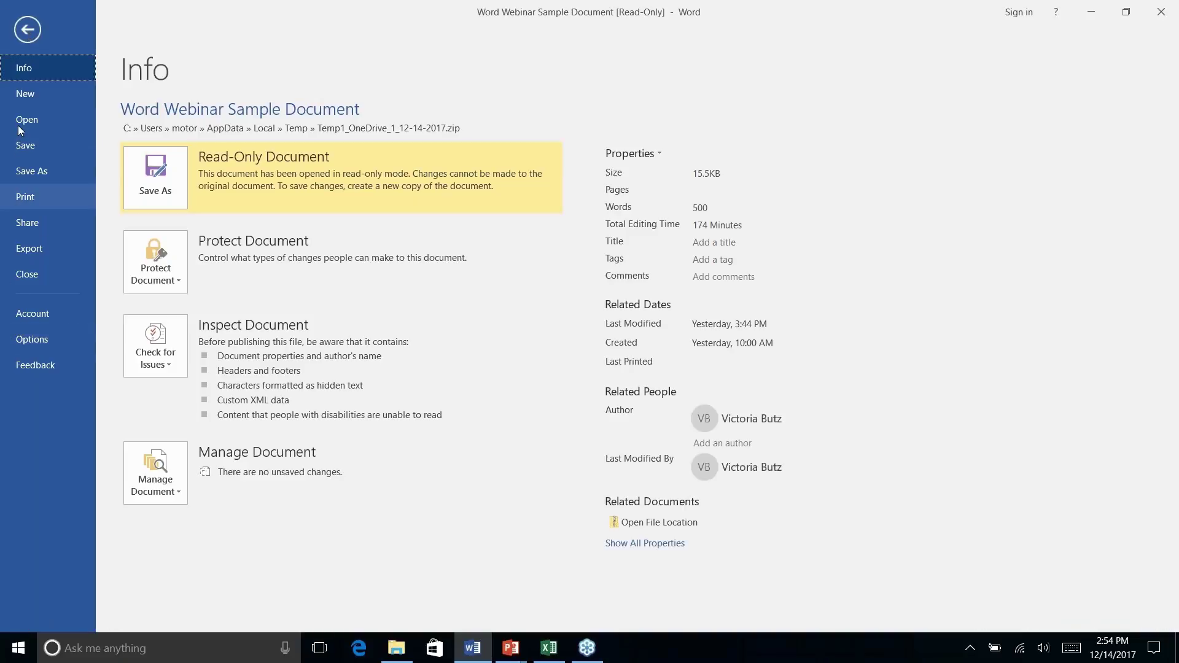
click(26, 31)
click(24, 38)
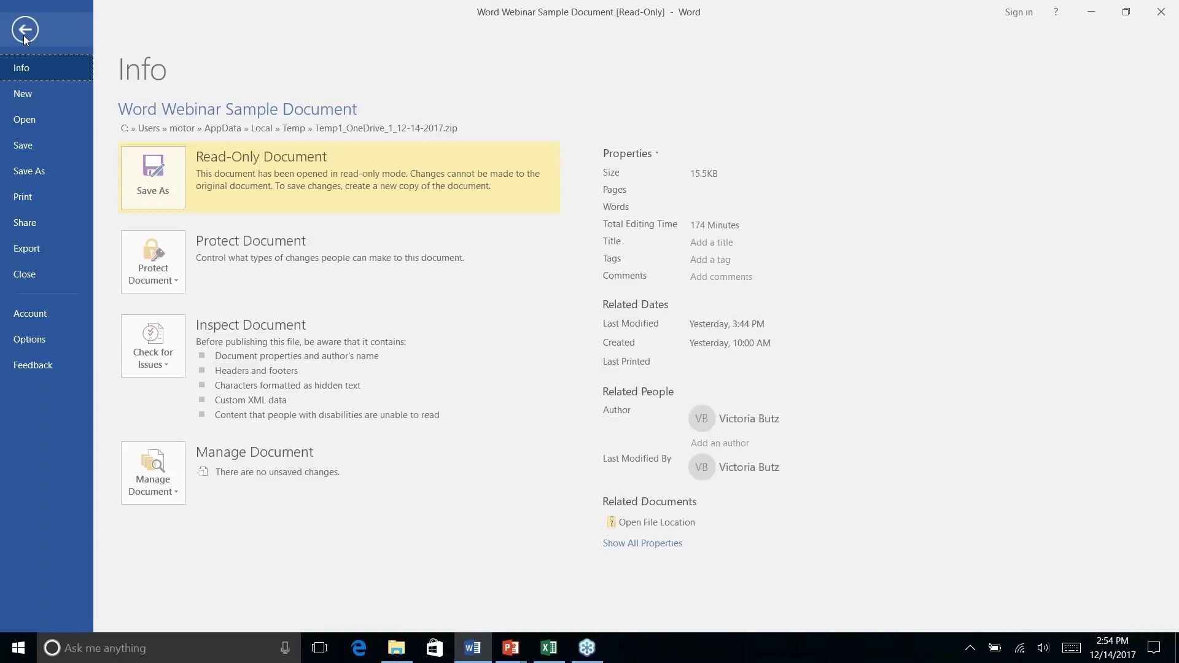
click(28, 147)
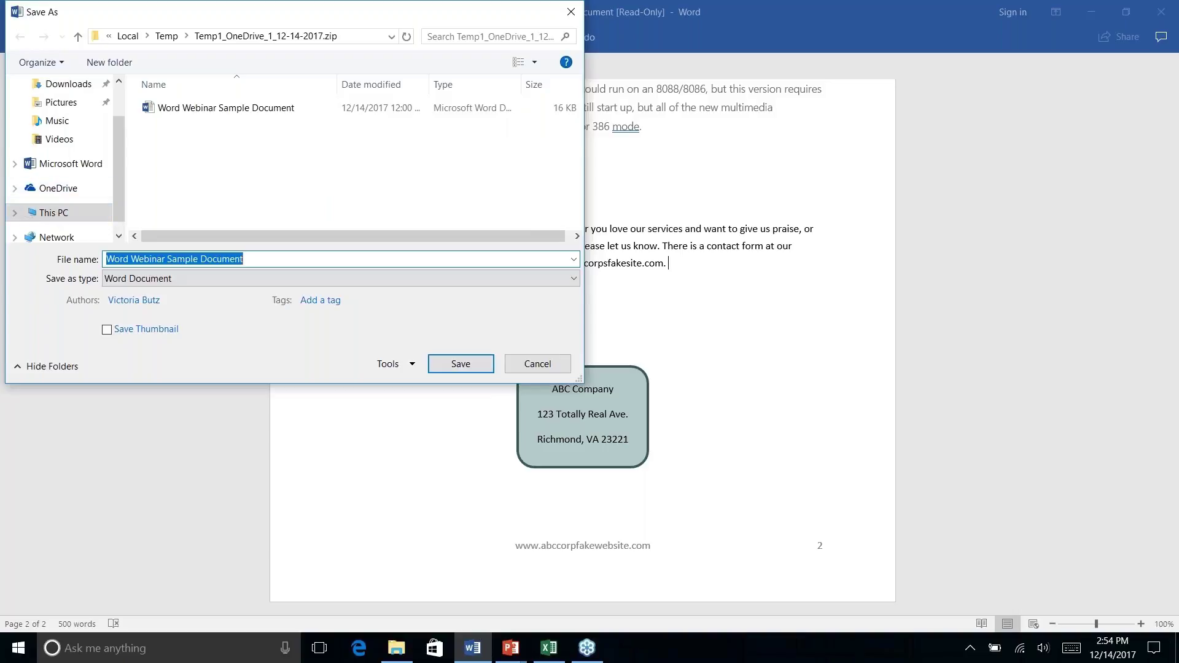
click(537, 363)
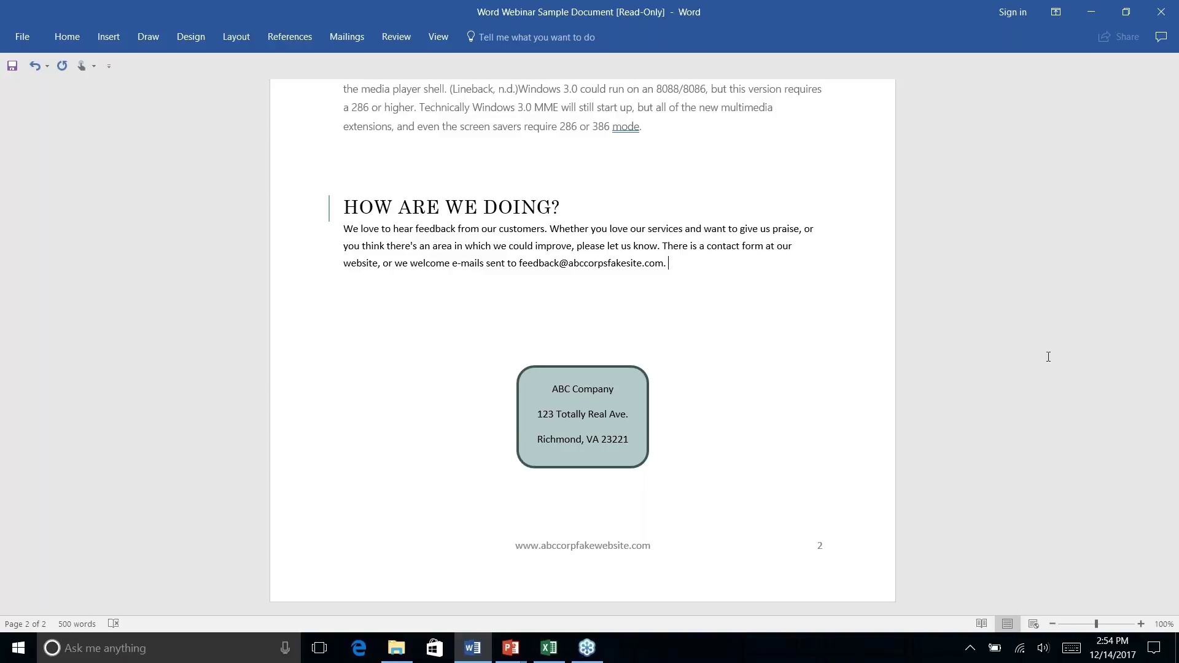
scroll(1049, 357, up, 5)
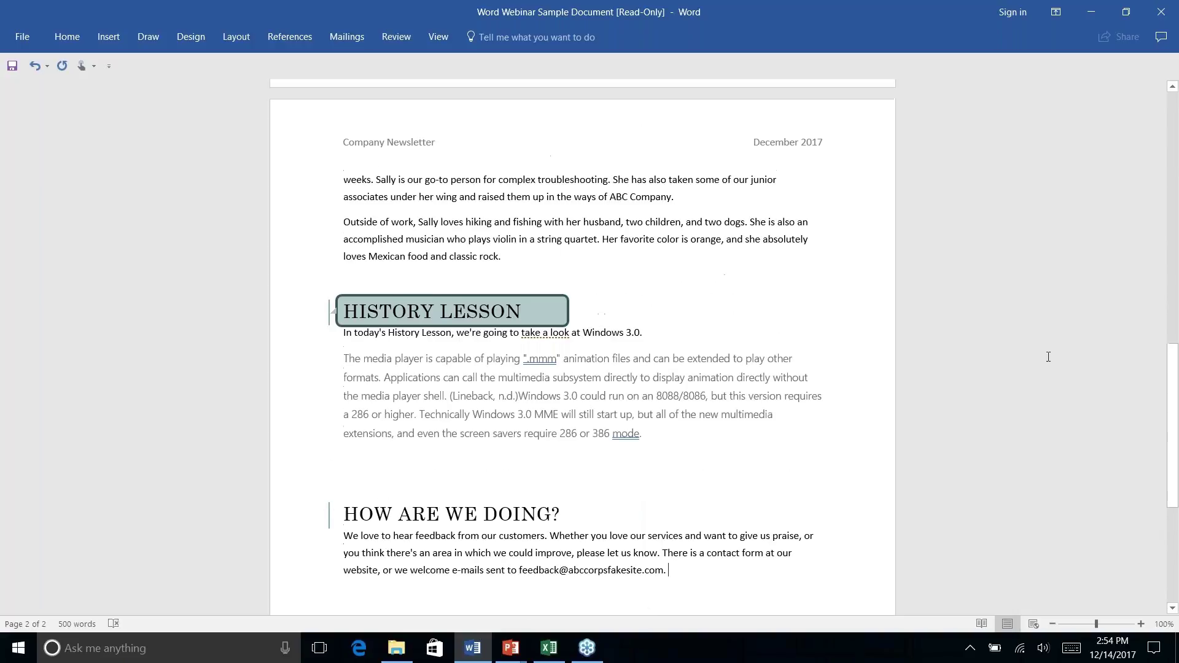
scroll(1049, 357, down, 1)
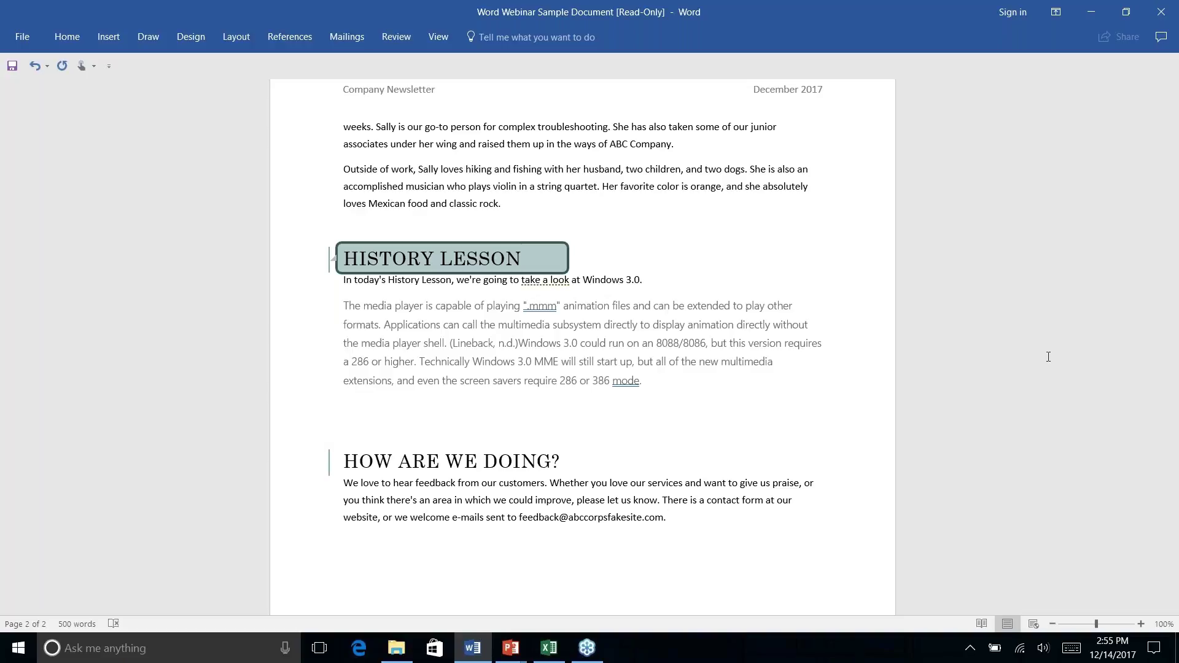
key(alt+Tab)
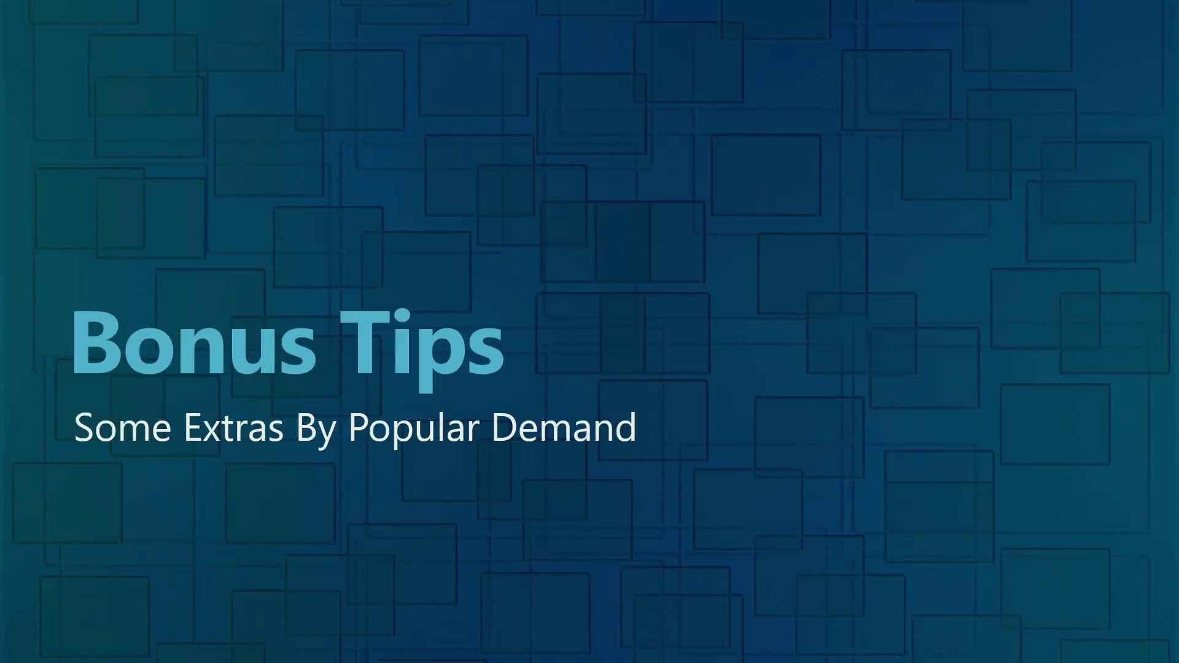
key(alt+Tab)
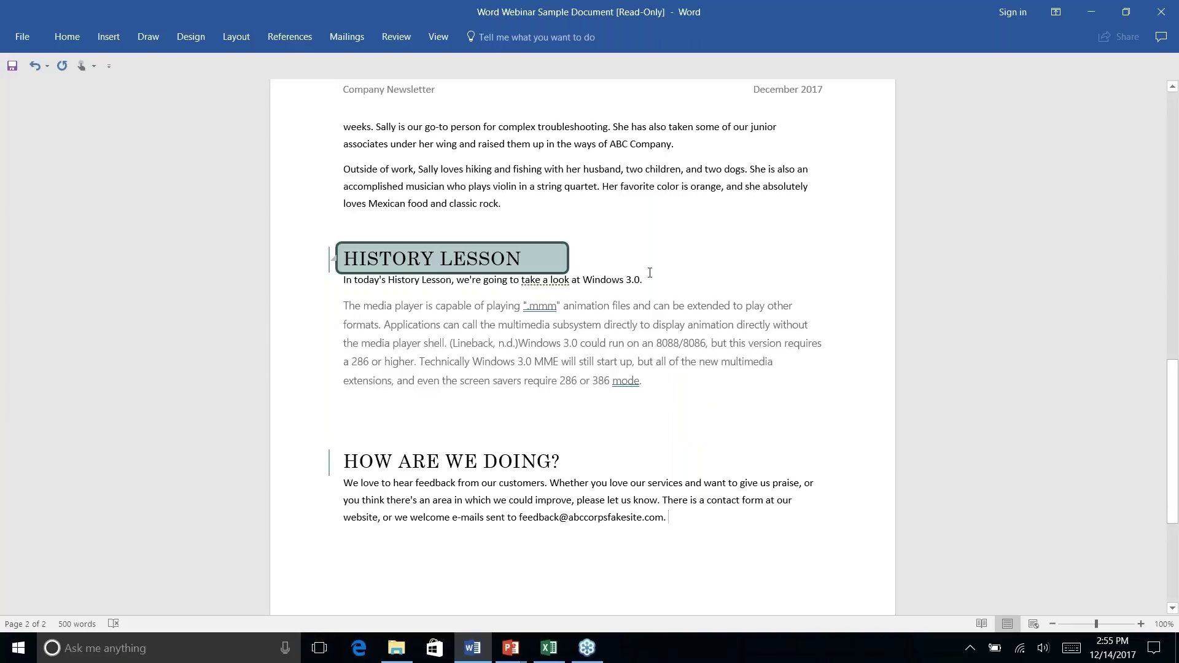
Step: Look over the newsletter's first page, from the title and contents to the Introduction, What's New and Employee Spotlight sections
scroll(650, 272, up, 15)
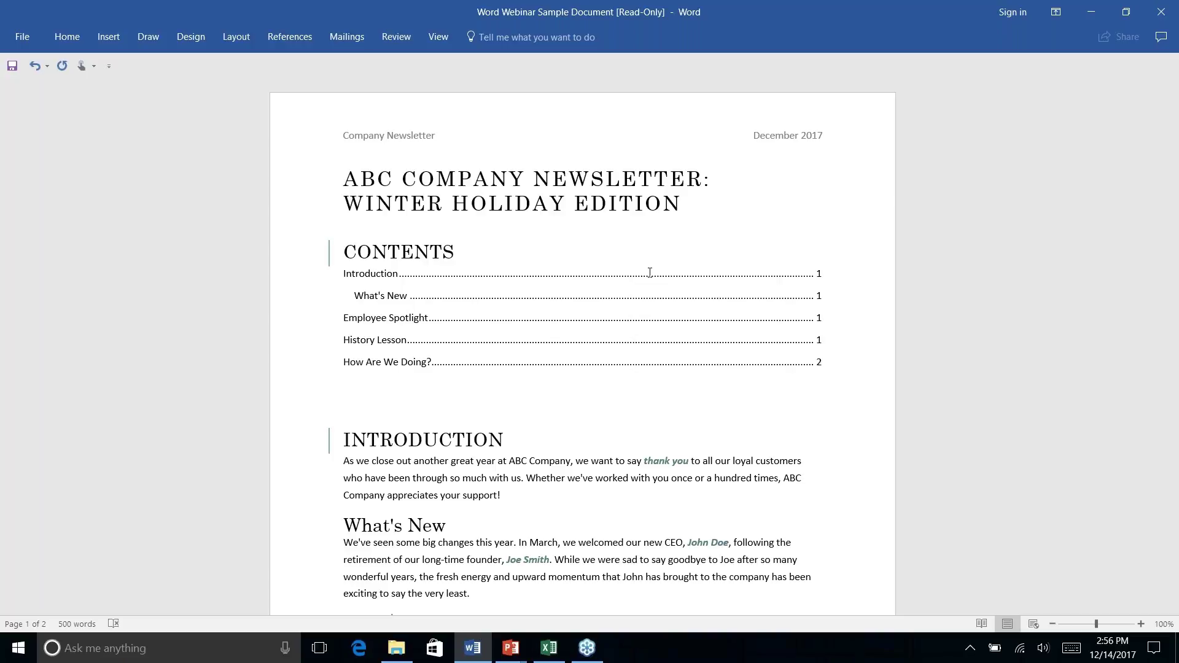
scroll(650, 273, down, 8)
scroll(650, 272, up, 6)
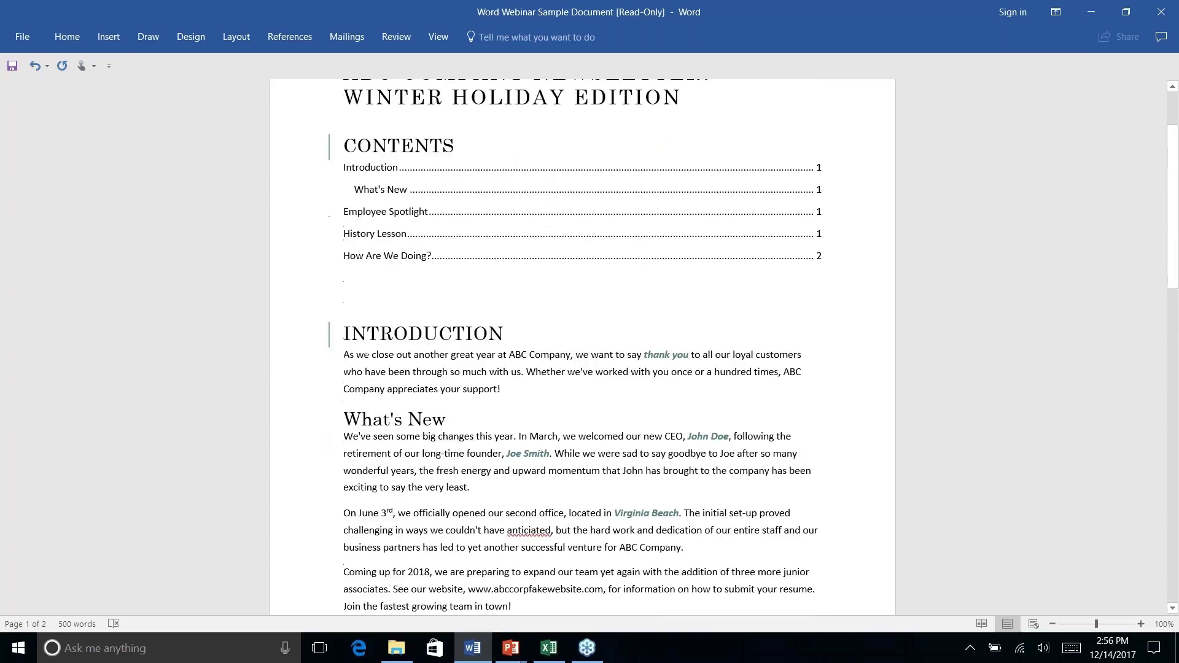
scroll(582, 347, up, 2)
scroll(582, 347, down, 3)
scroll(583, 347, down, 4)
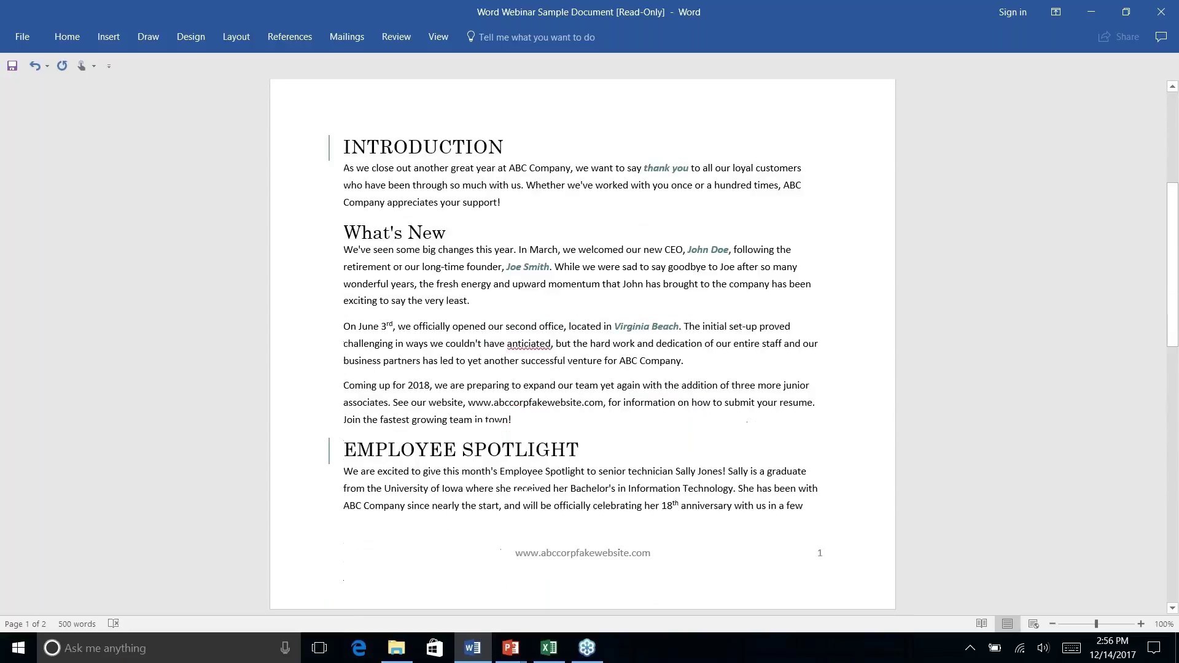
scroll(582, 347, down, 3)
scroll(582, 347, up, 9)
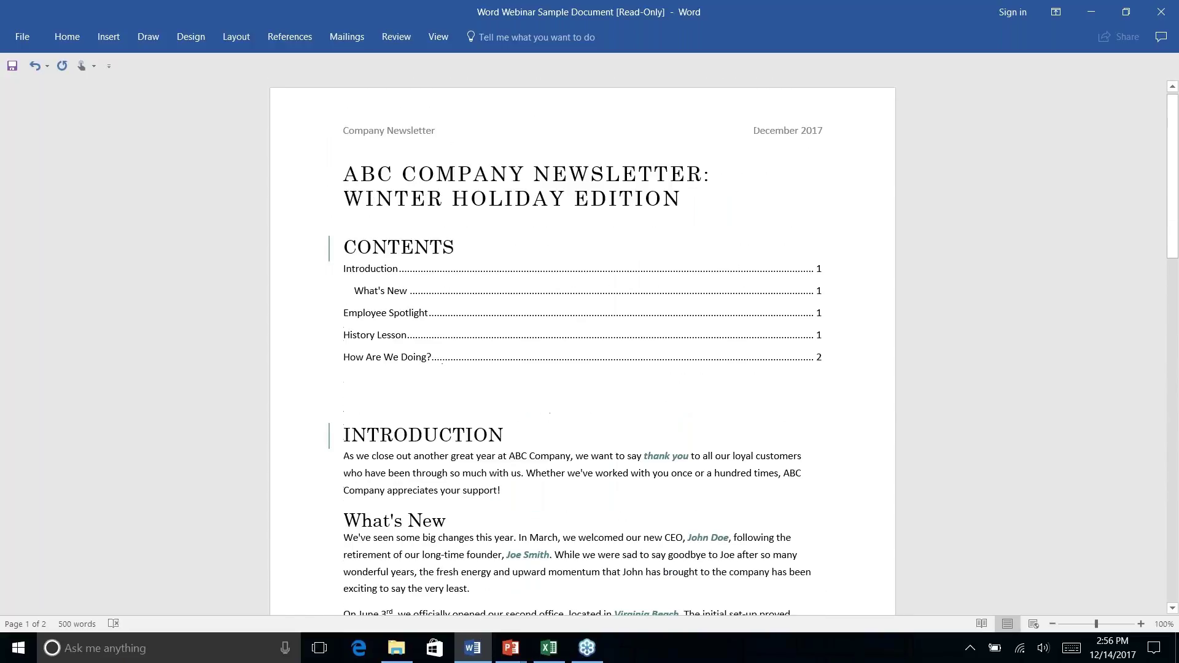
scroll(650, 273, down, 4)
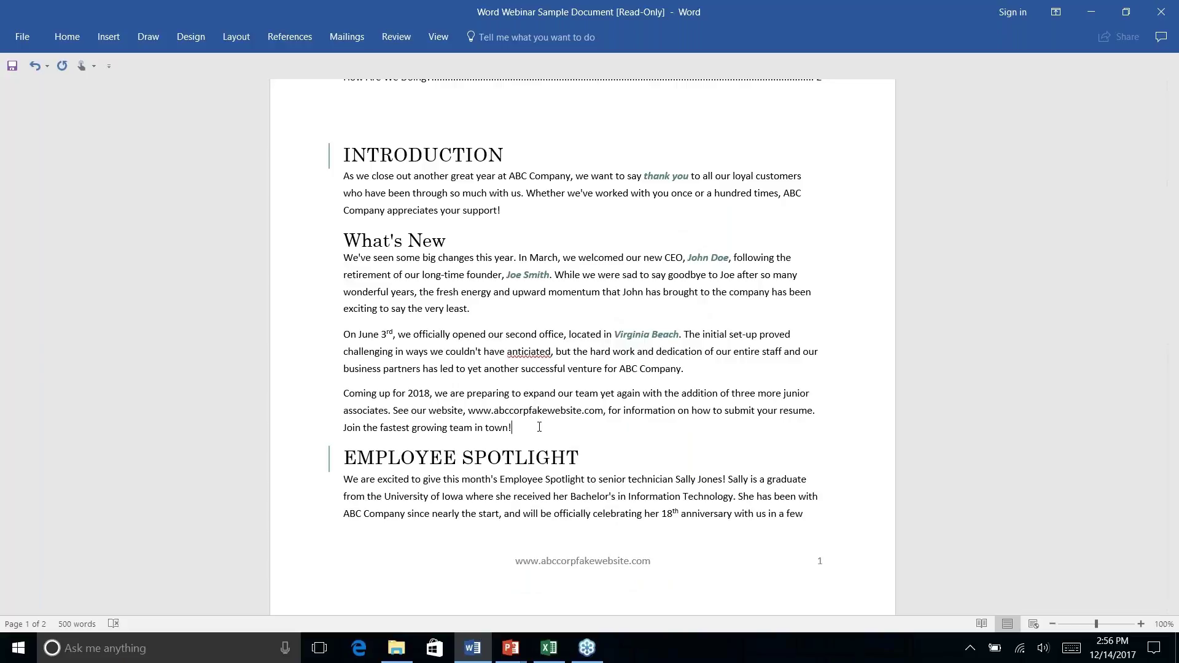
click(113, 39)
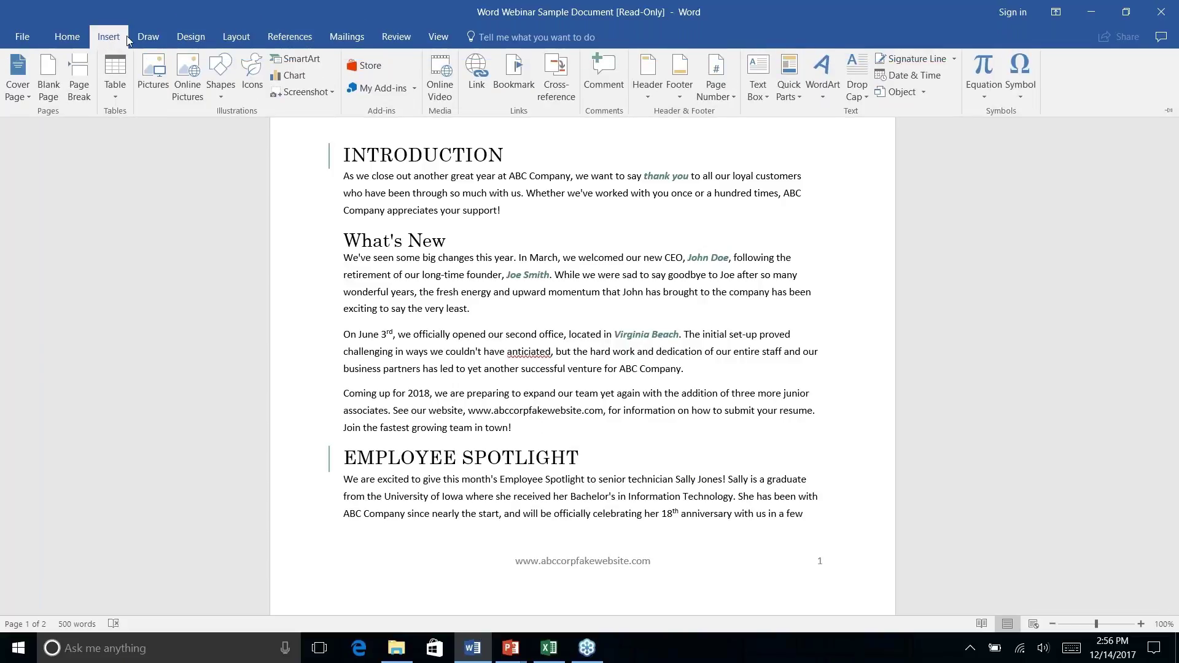
click(148, 38)
click(191, 38)
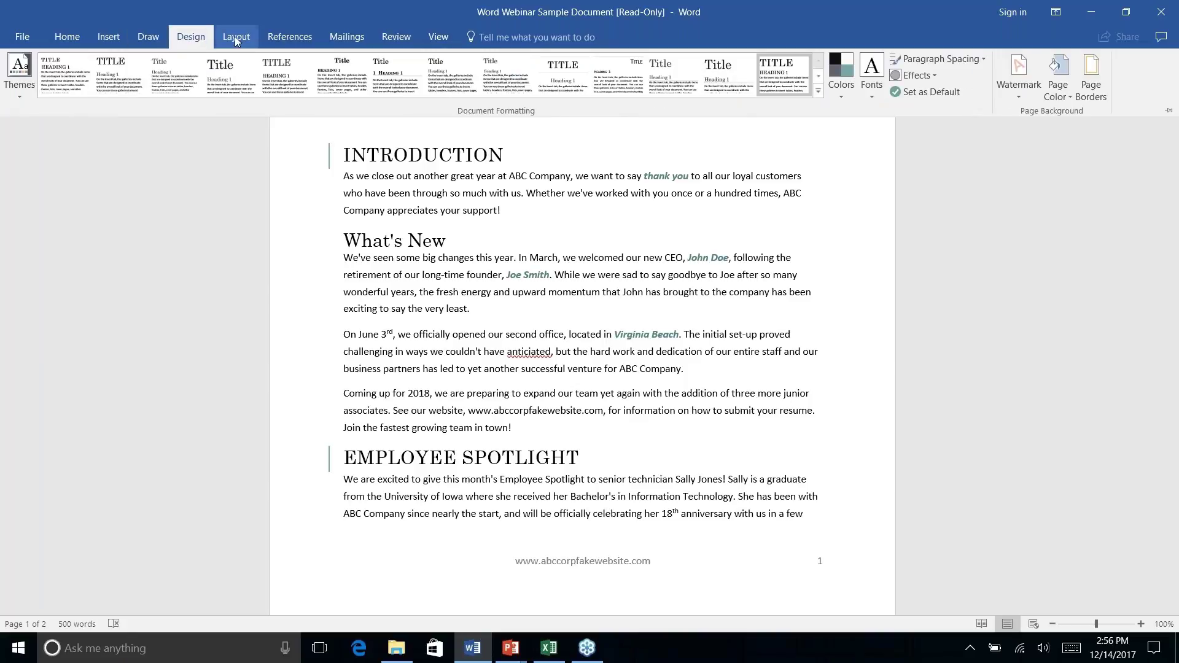
click(237, 41)
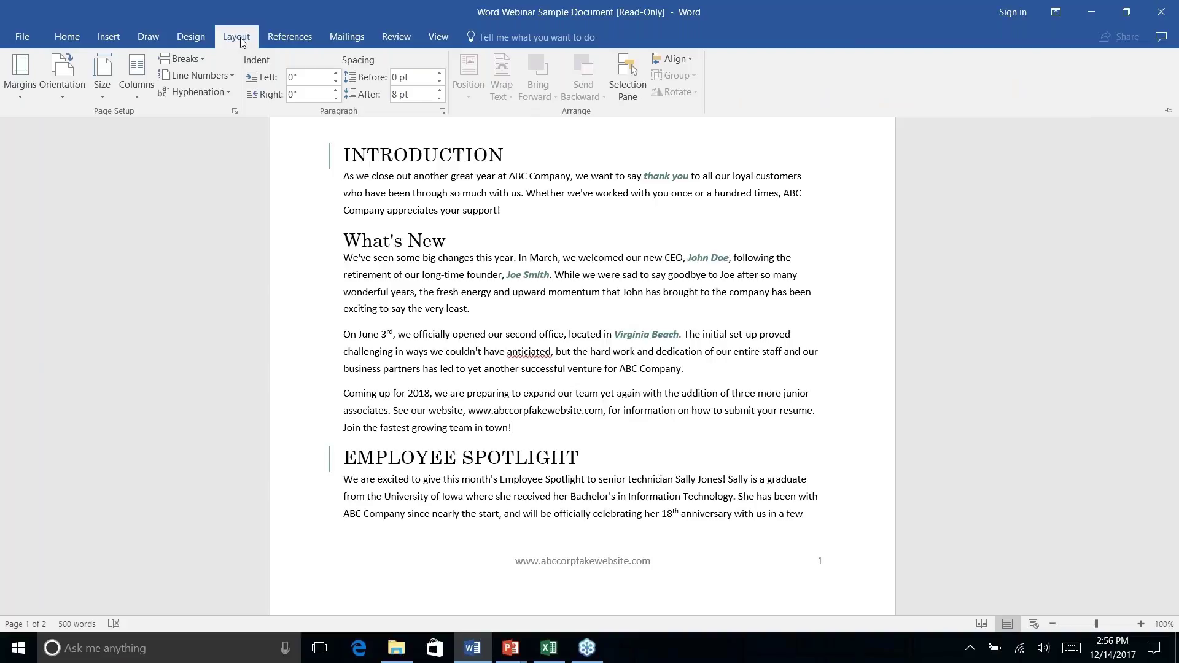
click(519, 428)
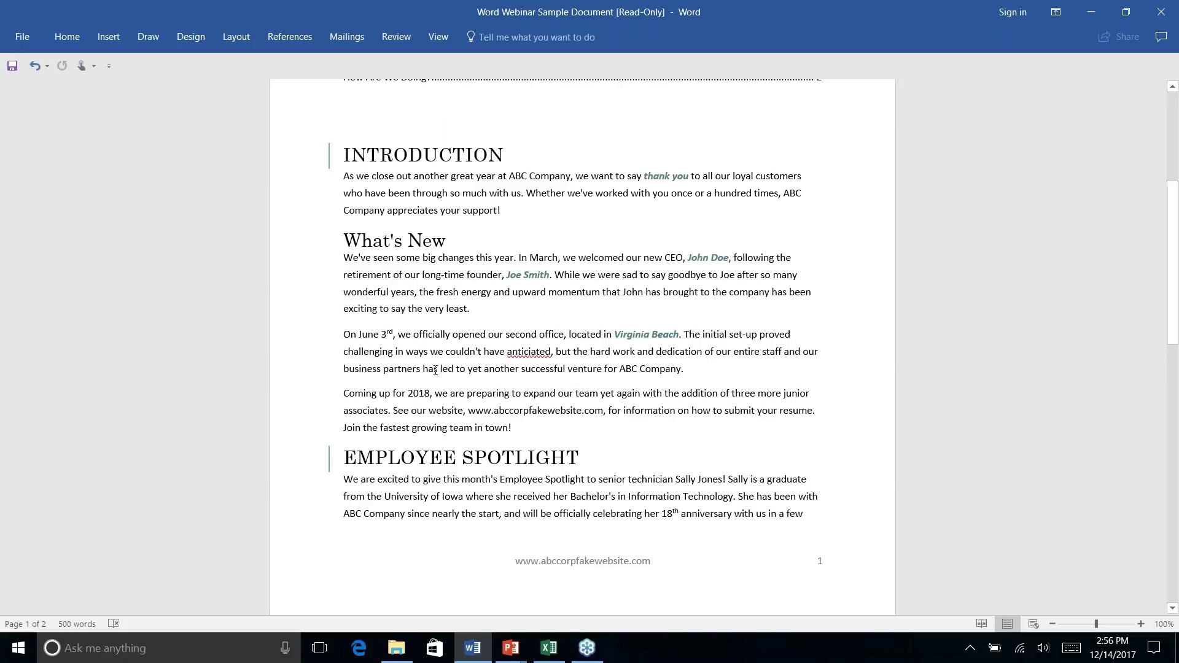
scroll(598, 457, up, 2)
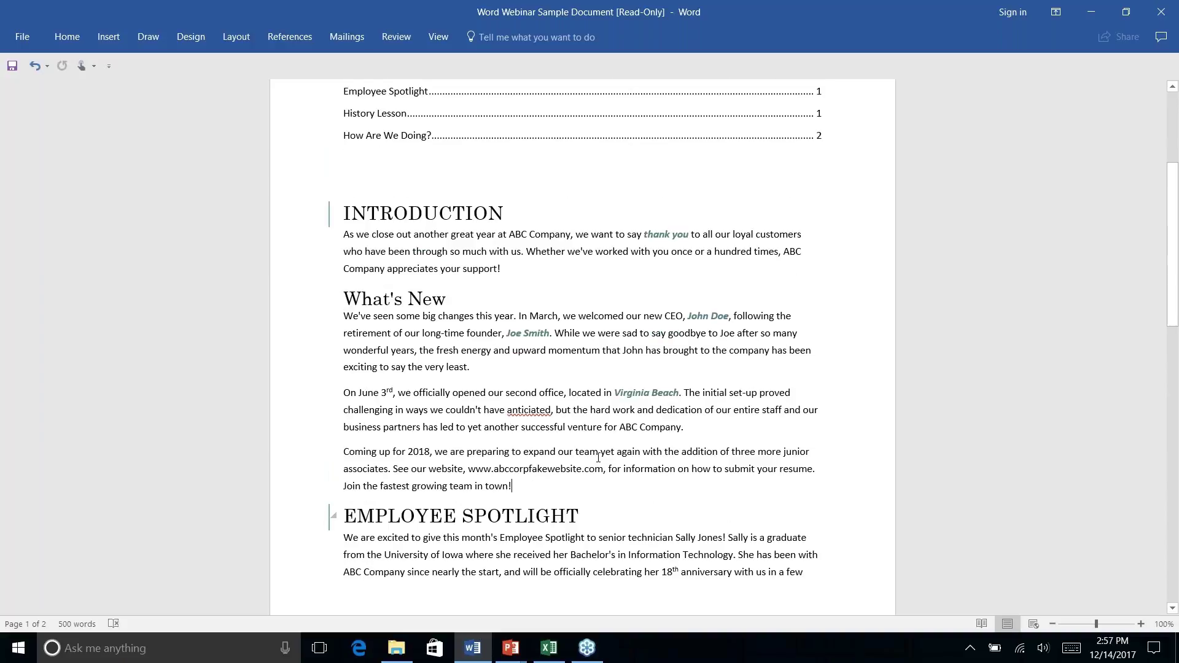
scroll(598, 457, down, 5)
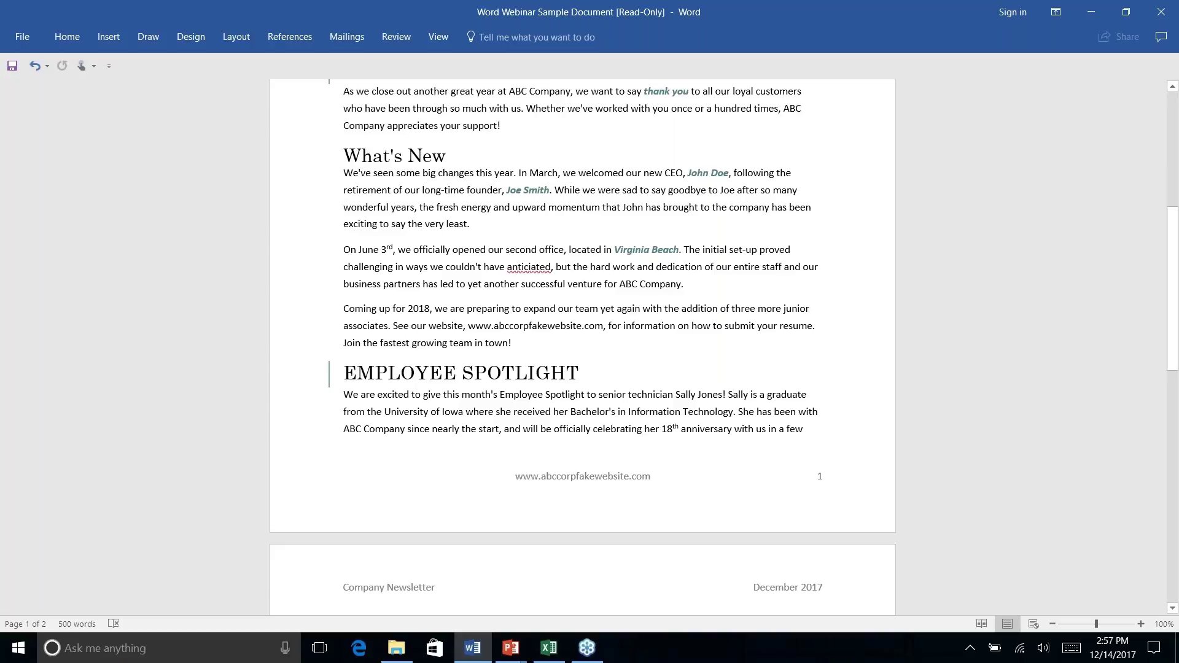
Step: Insert a Next Page section break before the Employee Spotlight heading so that section starts on a new page
click(245, 42)
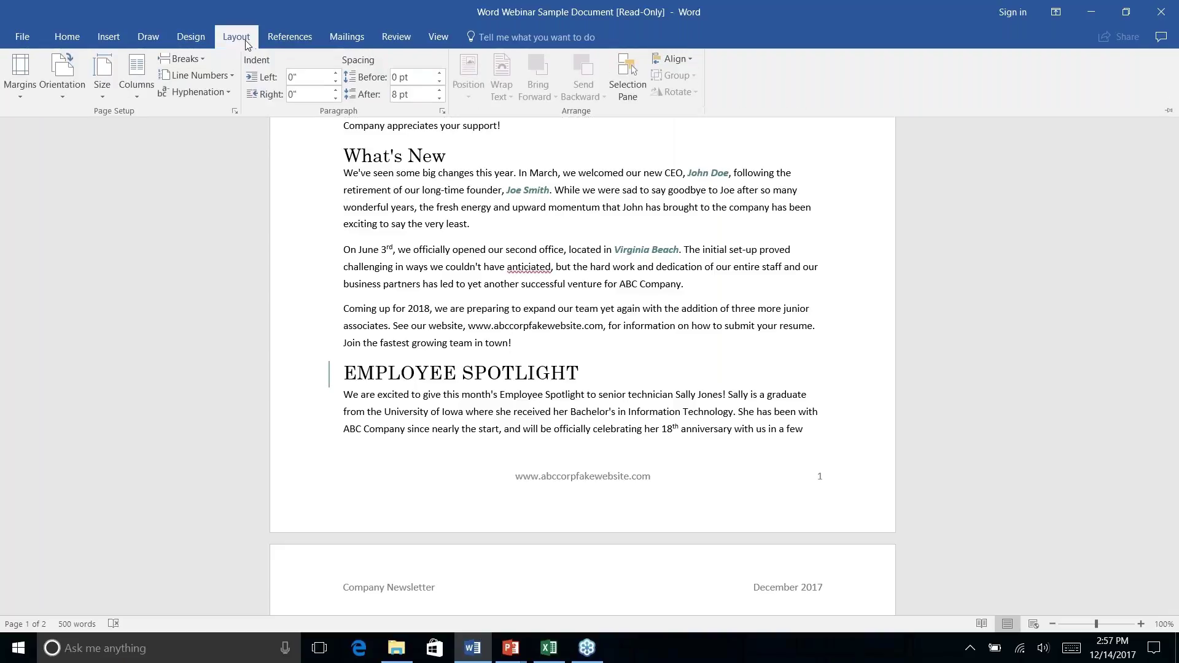
click(202, 58)
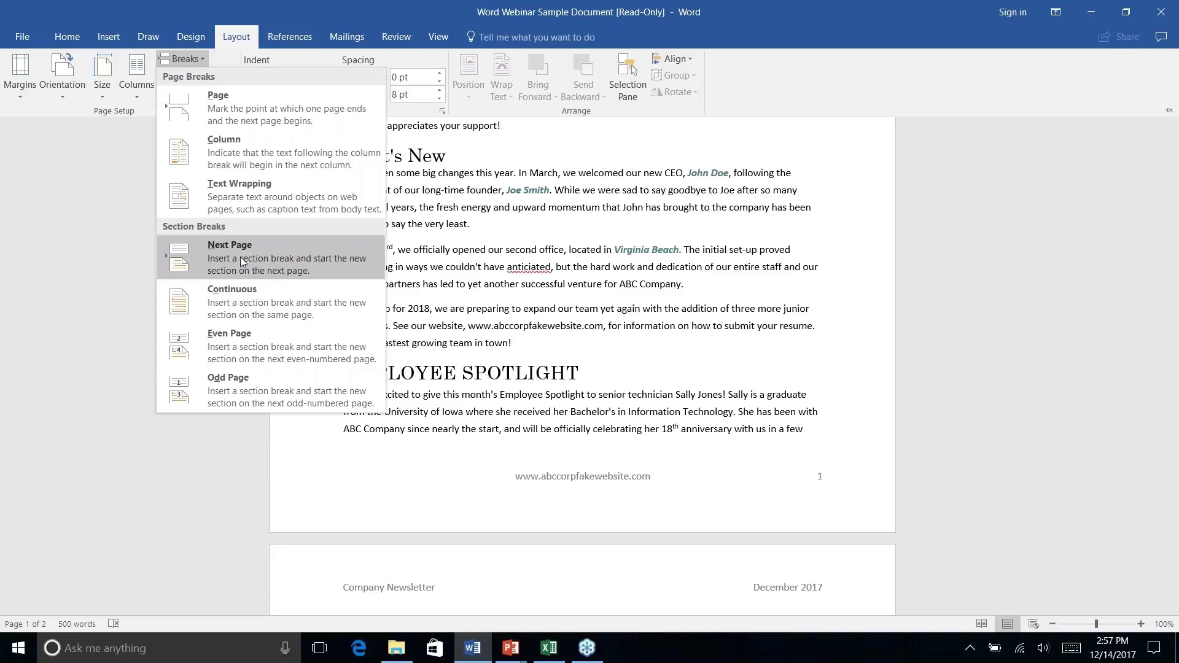
click(240, 257)
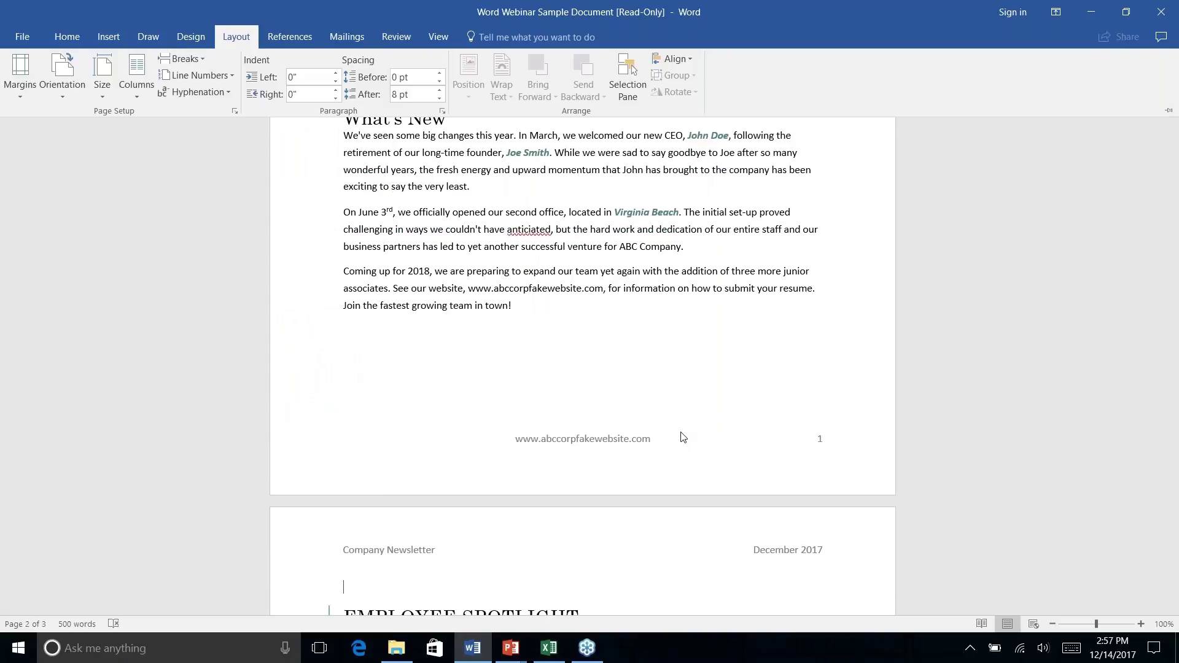
key(ctrl+F1)
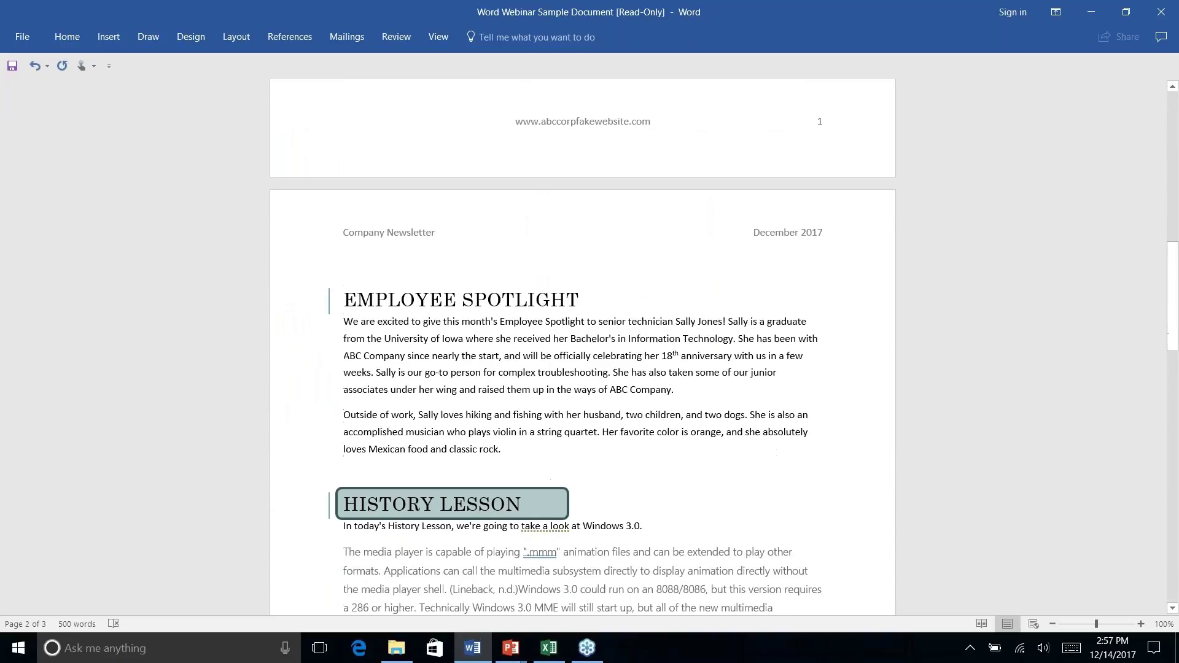
Step: Insert a Continuous section break at the end of the Employee Spotlight text, before the History Lesson heading
scroll(535, 352, down, 3)
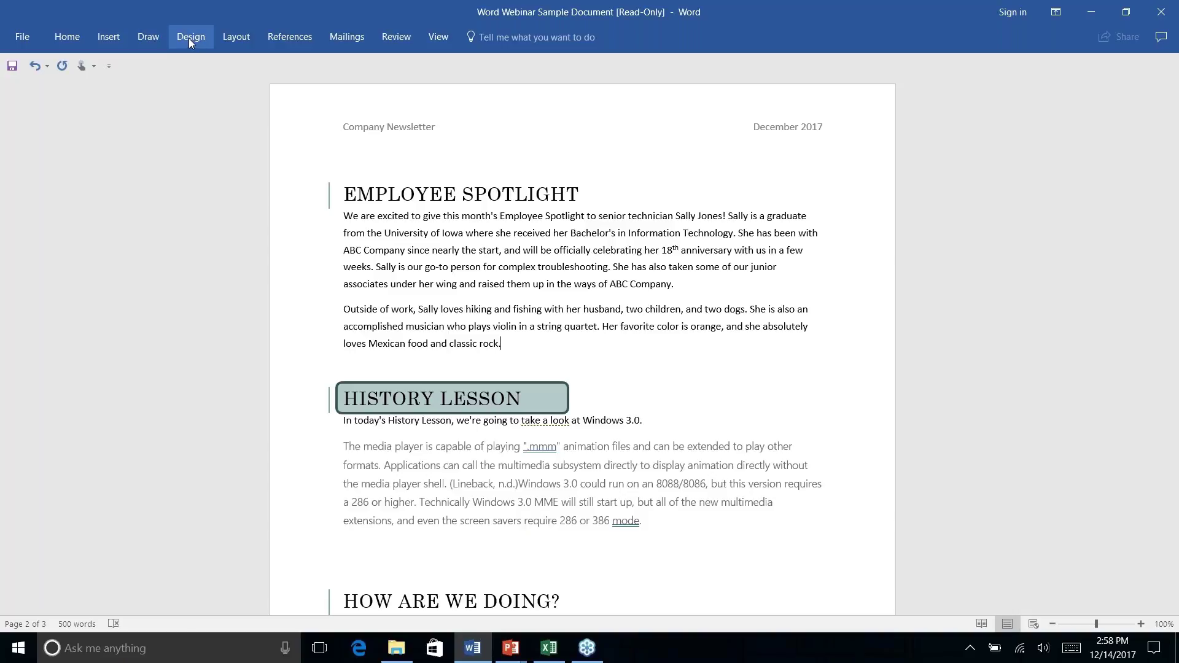
click(233, 38)
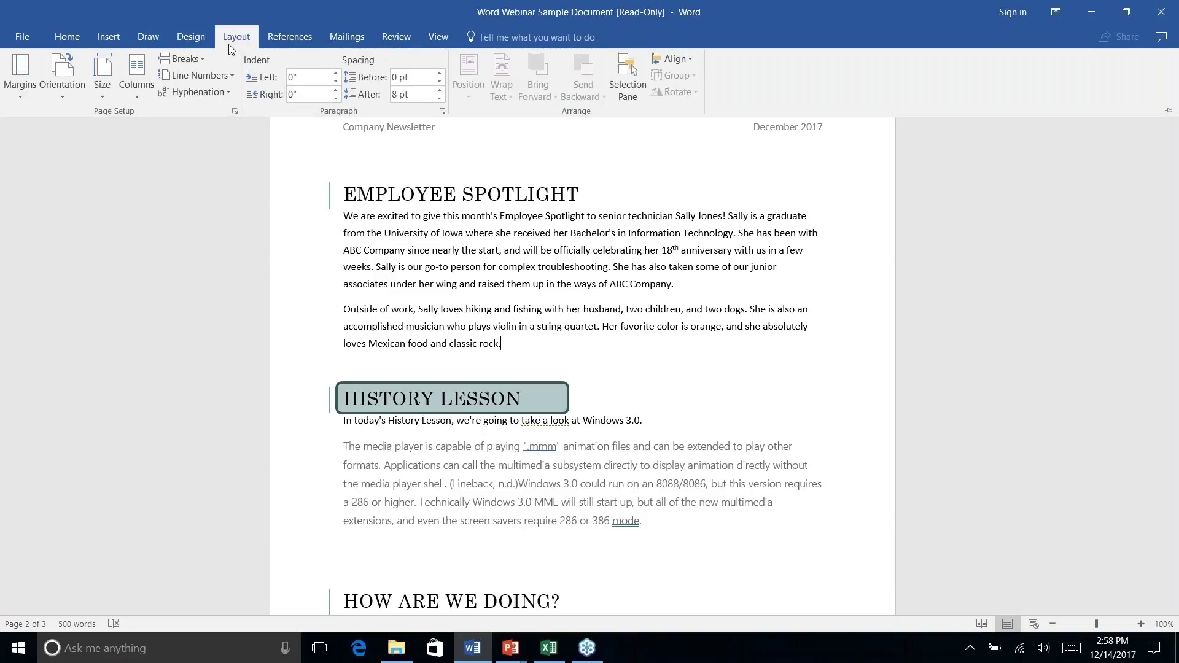
click(203, 59)
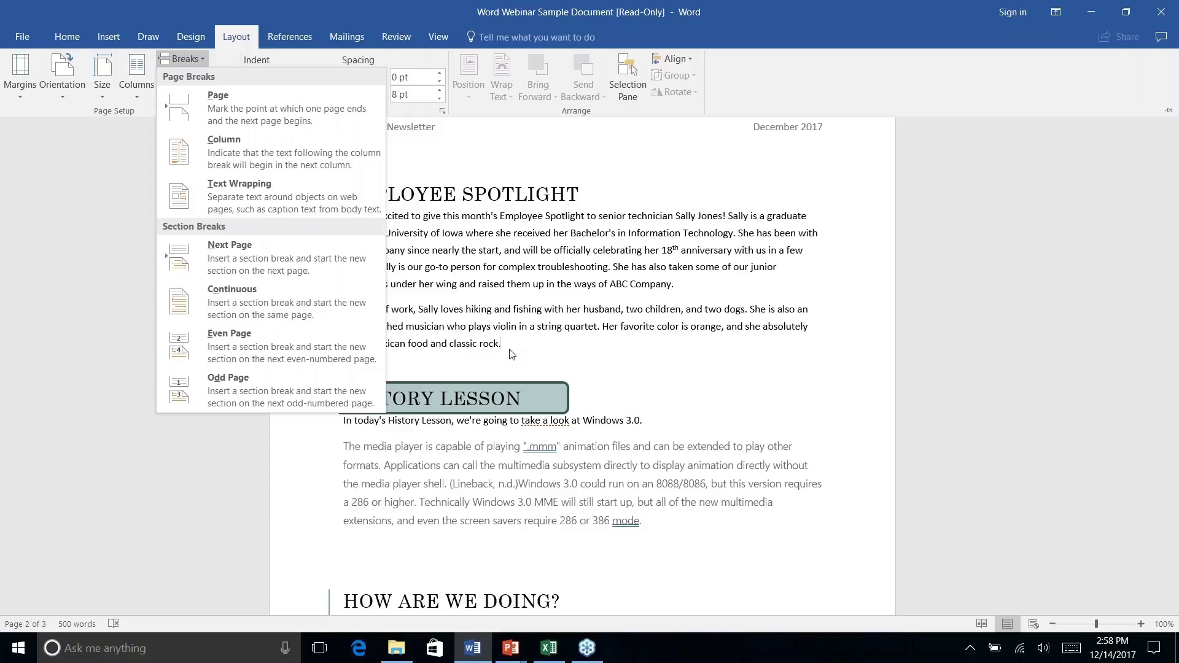
click(248, 309)
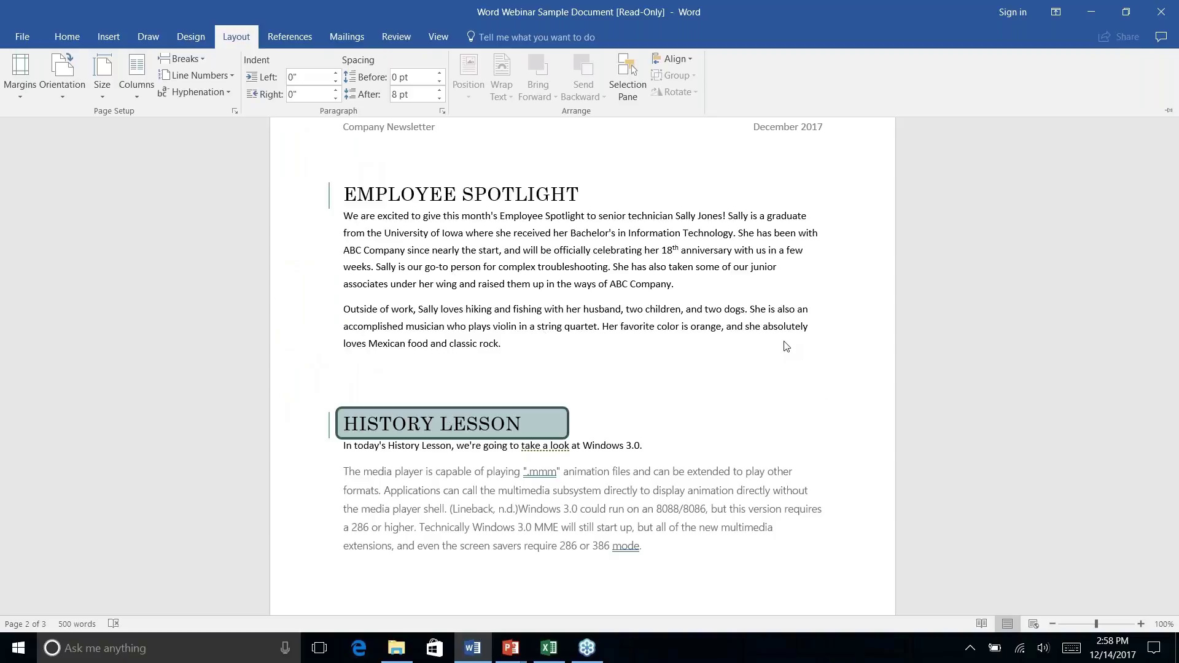
key(ctrl+F1)
scroll(784, 346, down, 2)
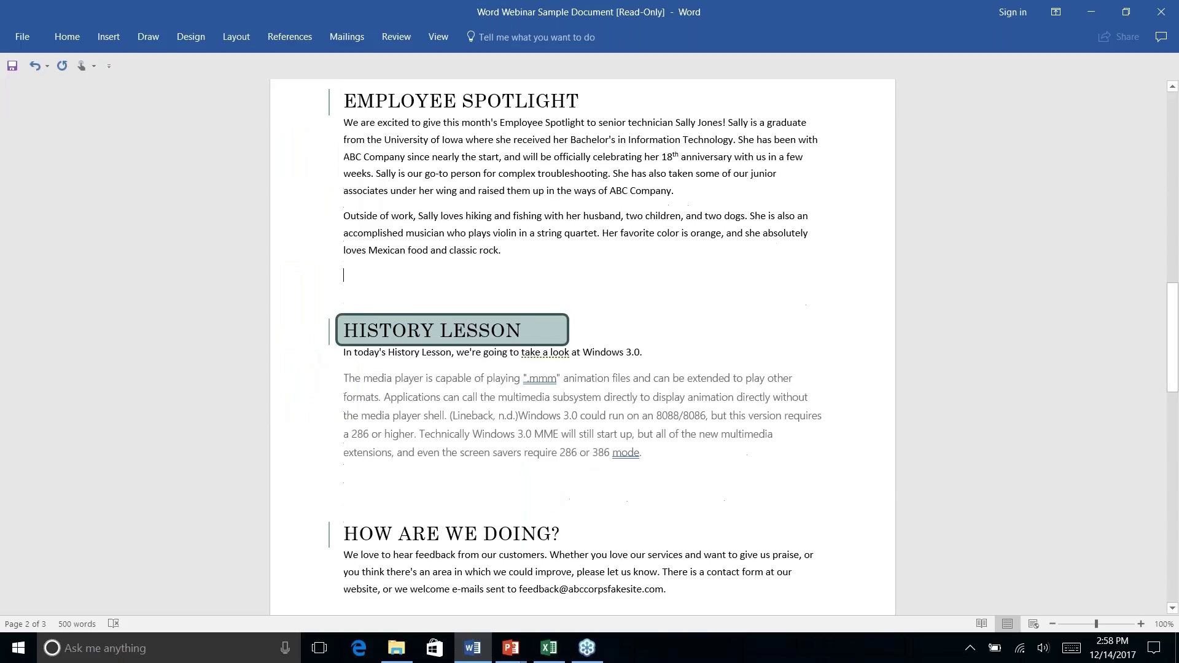
Step: Try to lay out the whole Employee Spotlight section, including its heading, in two columns, and undo the column change
scroll(784, 346, up, 5)
scroll(582, 347, down, 1)
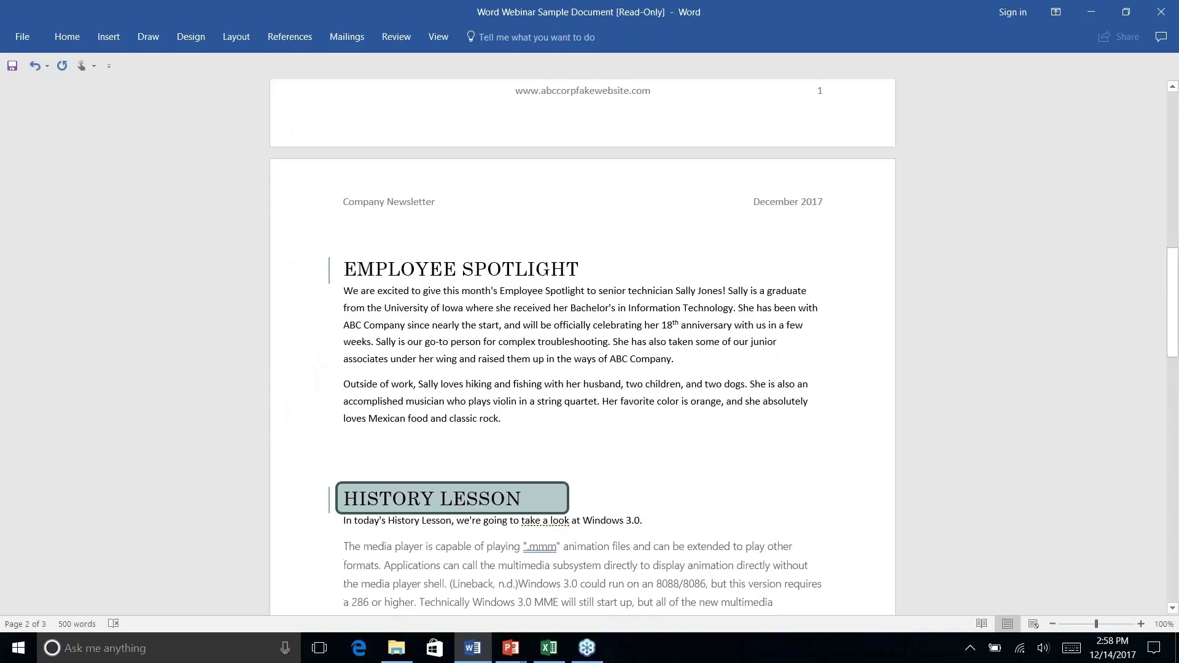
right_click(435, 320)
key(Escape)
mouse_move(345, 269)
click(239, 39)
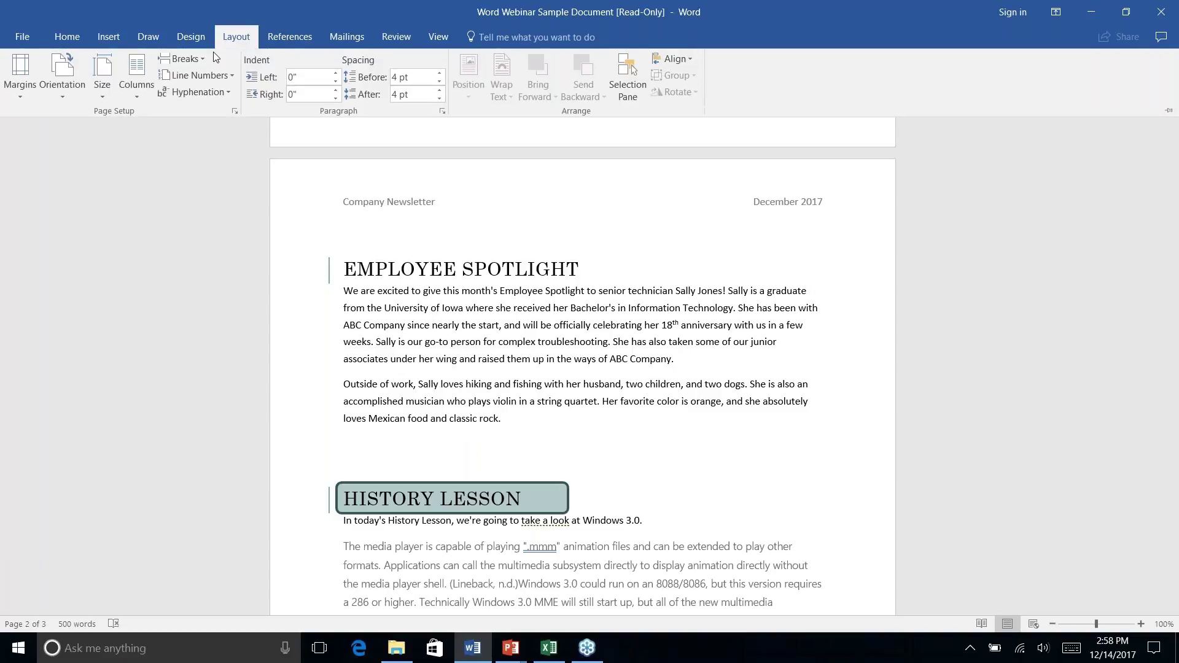
click(134, 98)
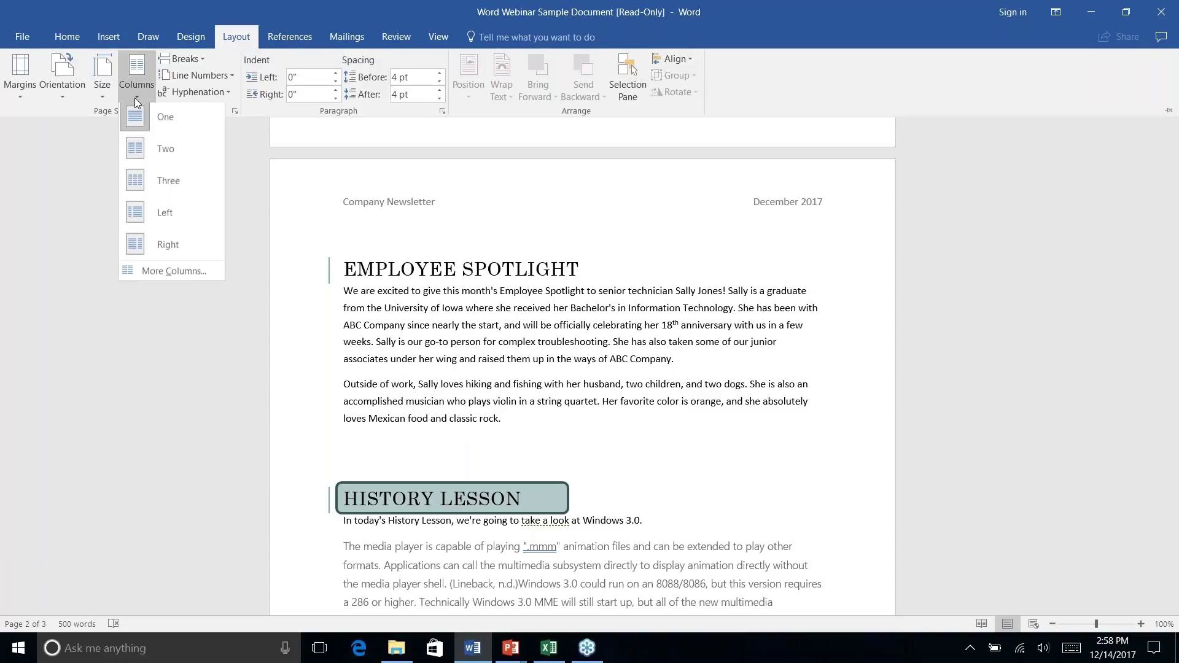
click(161, 153)
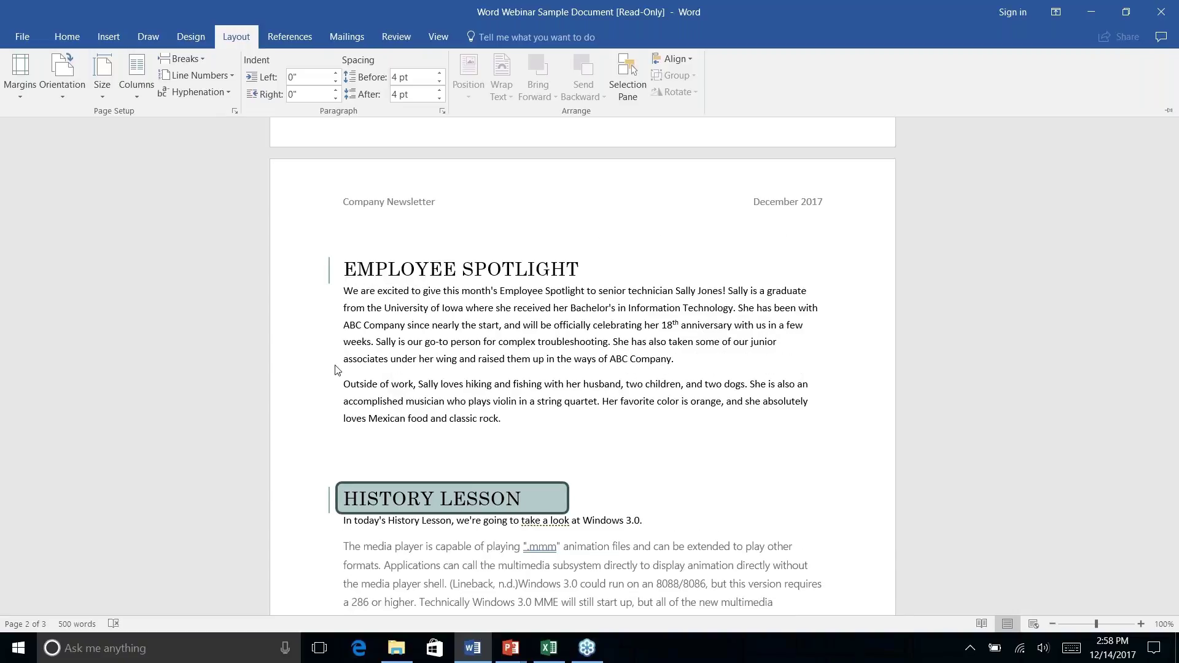
key(ctrl+F1)
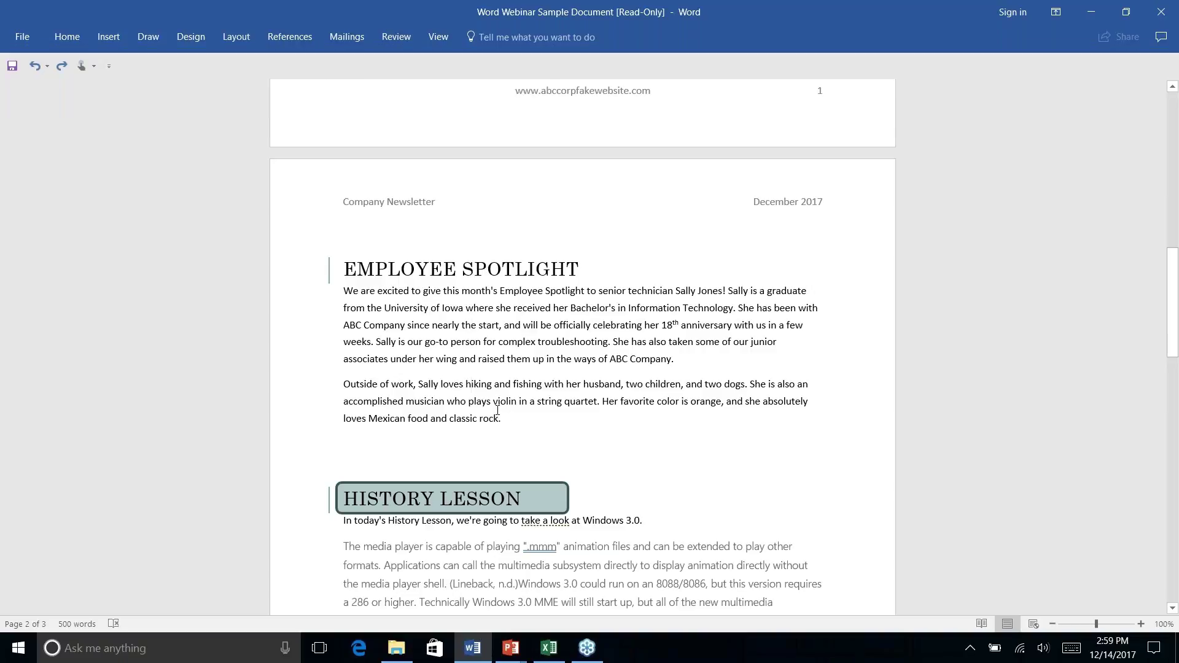
Step: Format only the two Employee Spotlight body paragraphs in two columns, leaving out the heading
drag(502, 420, 343, 290)
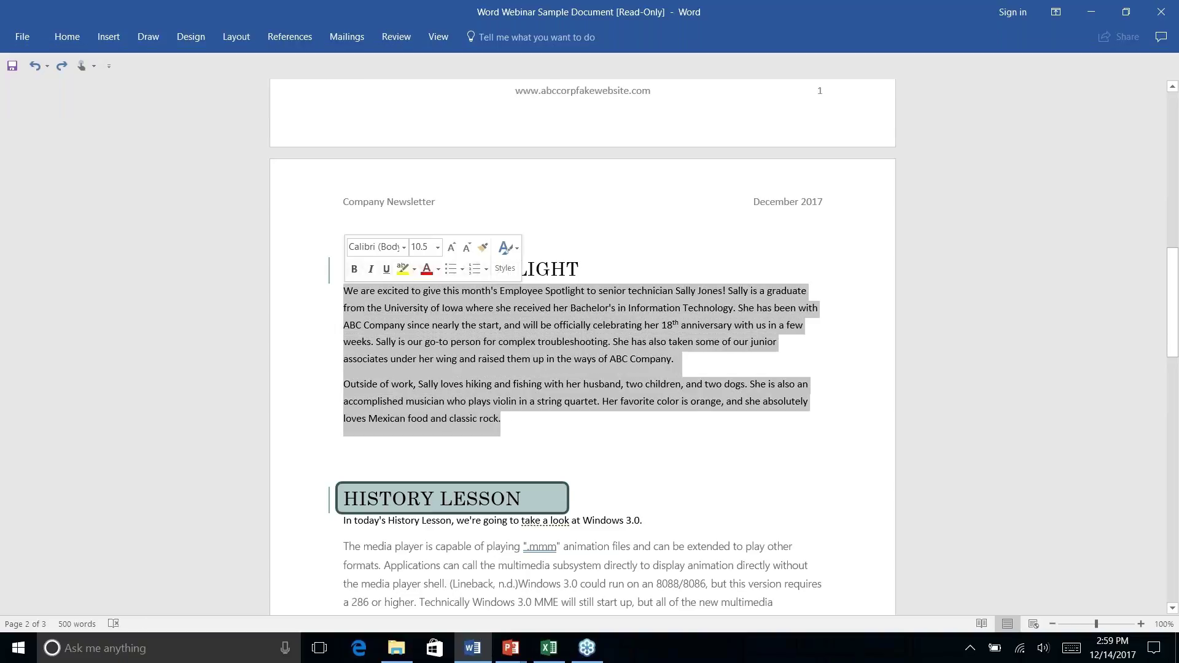
click(237, 38)
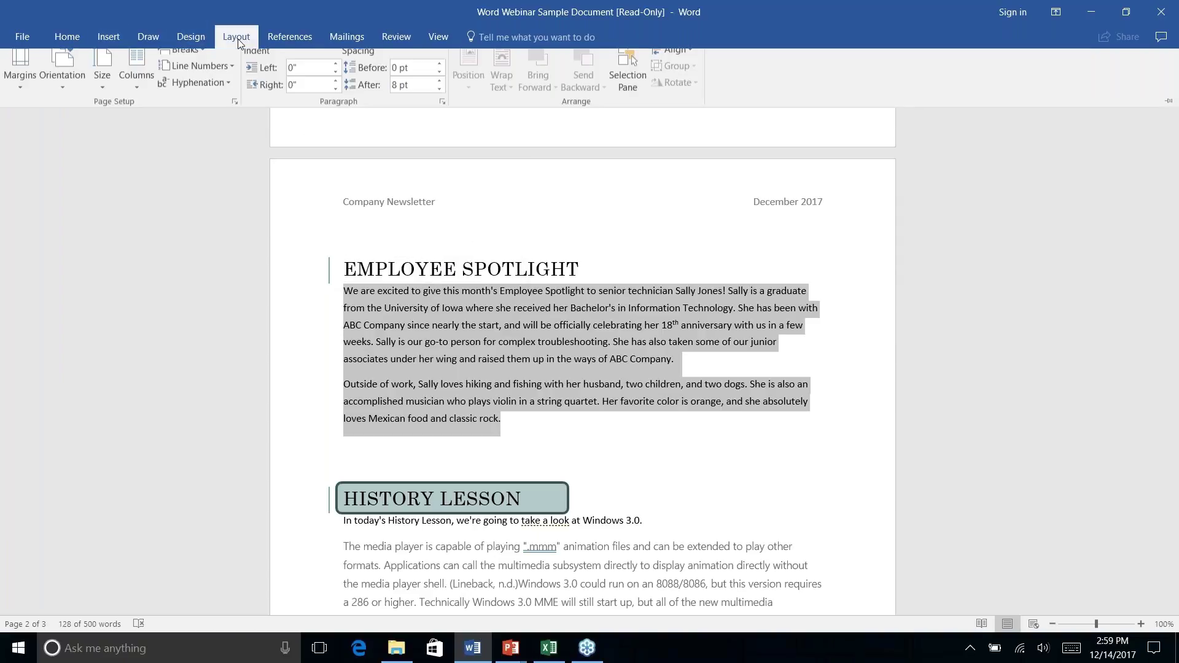
click(140, 97)
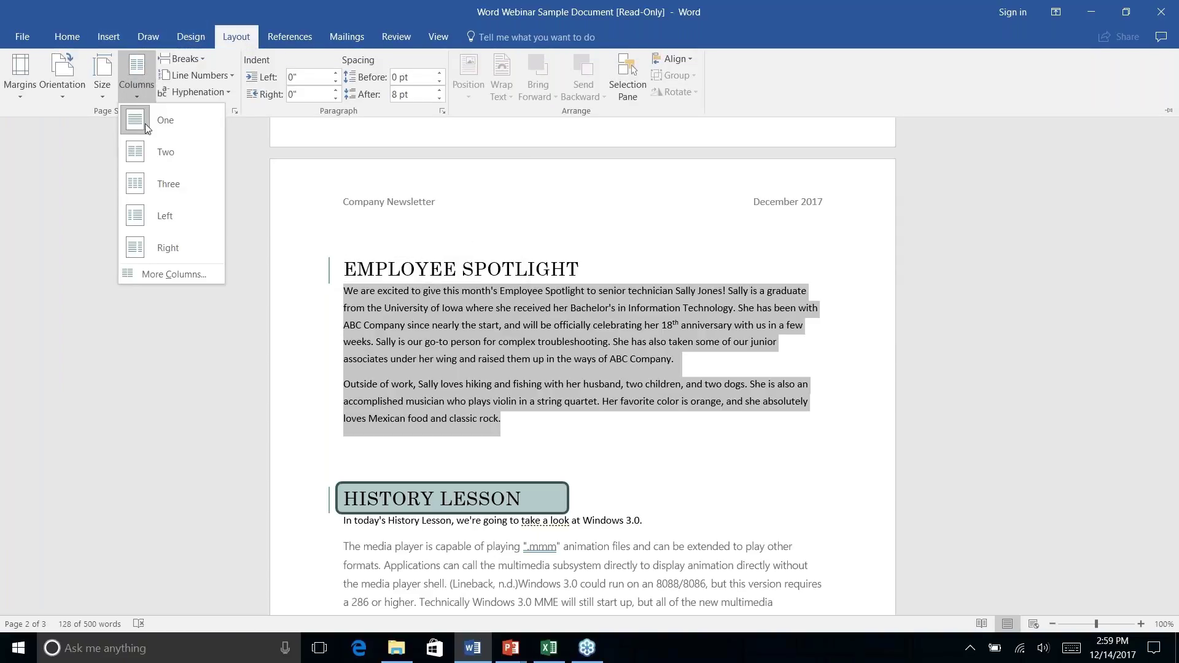
click(156, 153)
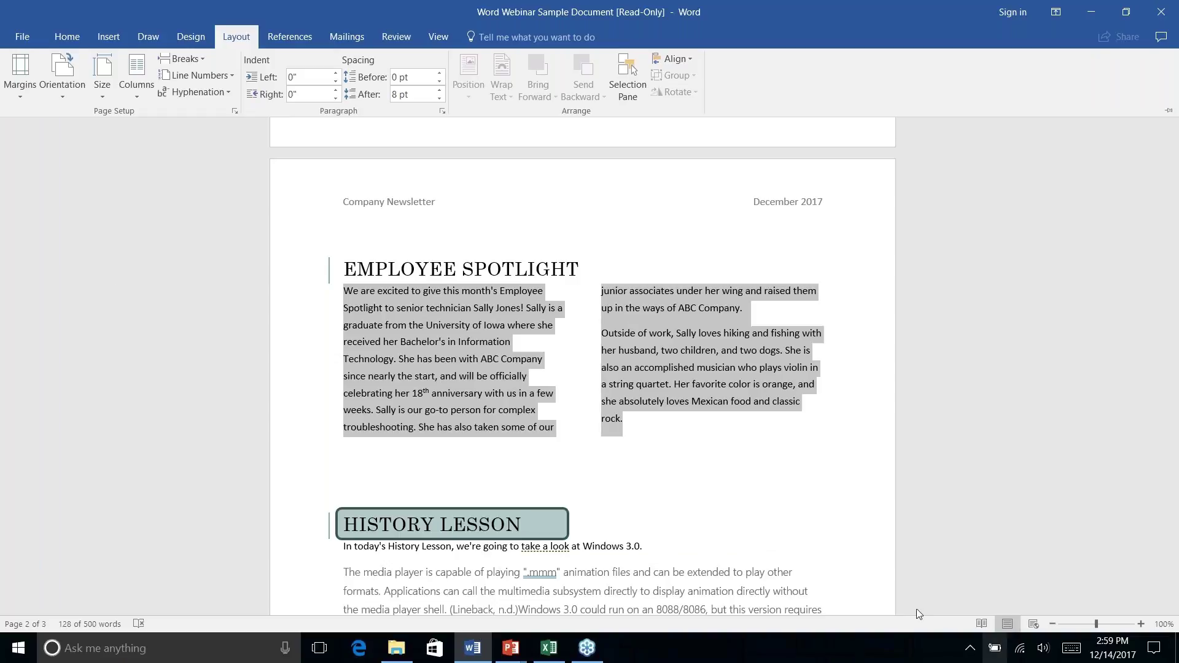
click(626, 430)
click(671, 388)
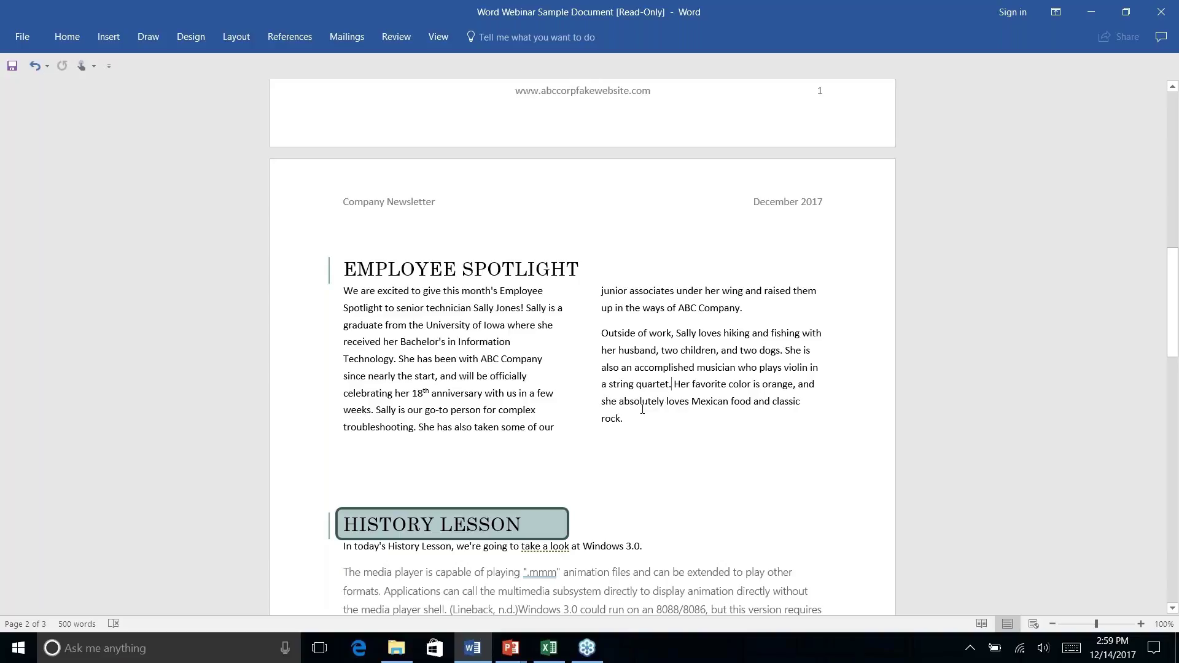
Step: Move the rounded rectangle from the foot of page 2 to page 3, centred behind the ABC Company address lines
scroll(643, 408, down, 10)
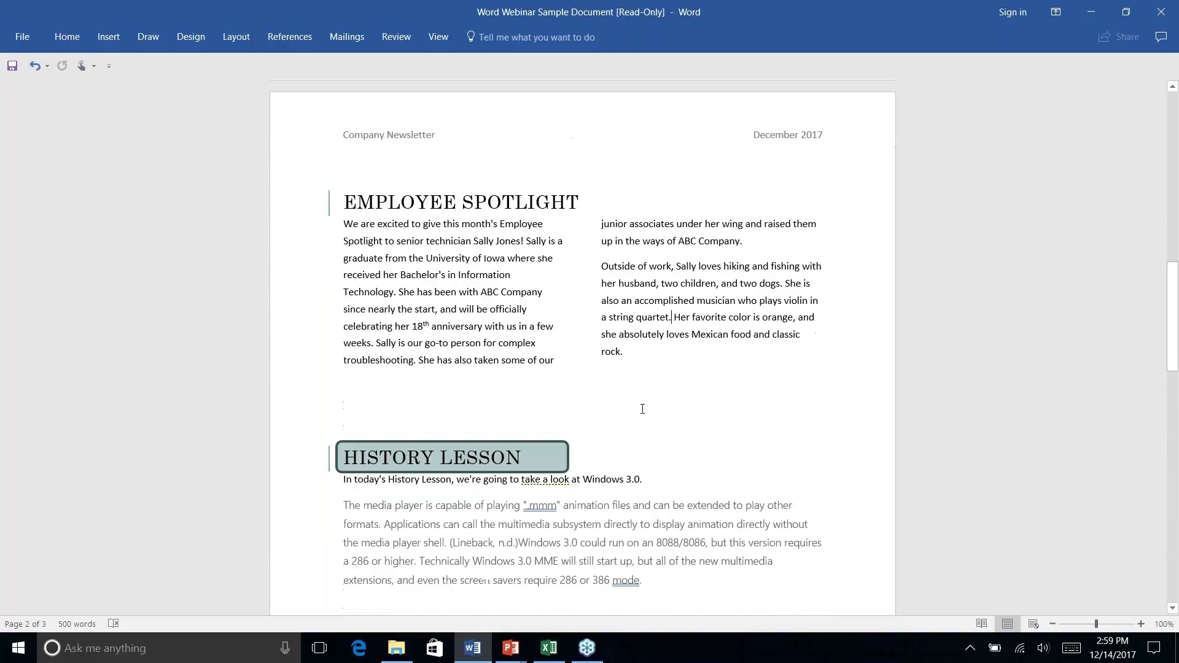
scroll(557, 407, down, 3)
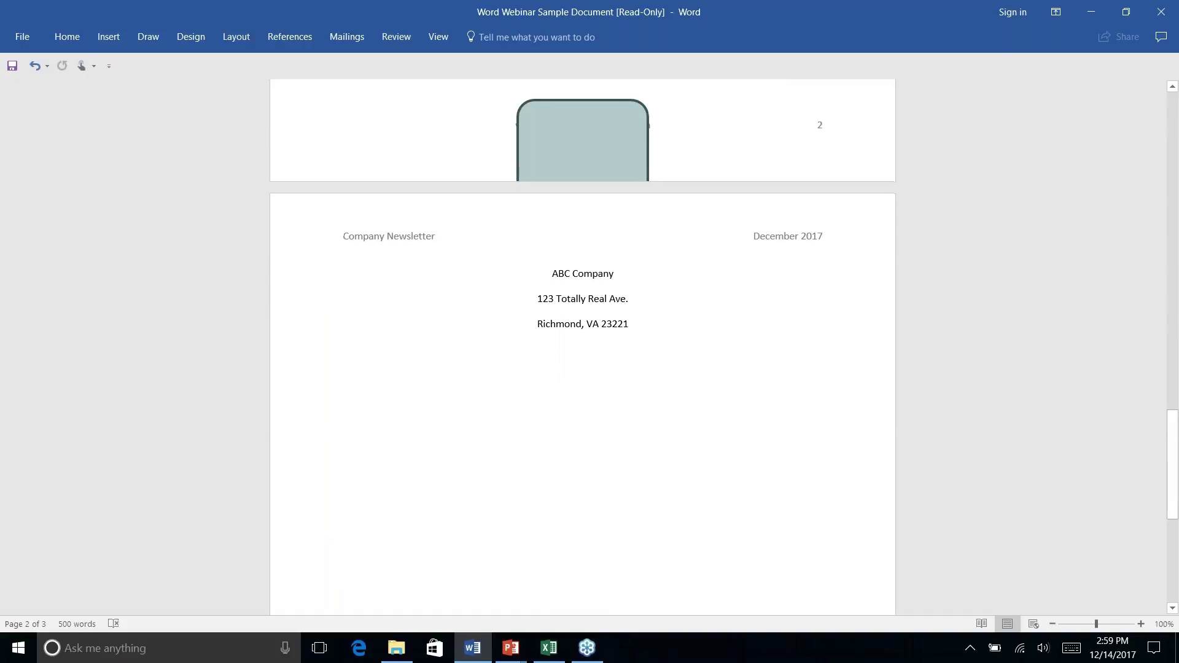
scroll(558, 407, up, 4)
mouse_move(557, 407)
mouse_down()
mouse_move(621, 438)
mouse_move(598, 595)
mouse_move(616, 591)
mouse_up()
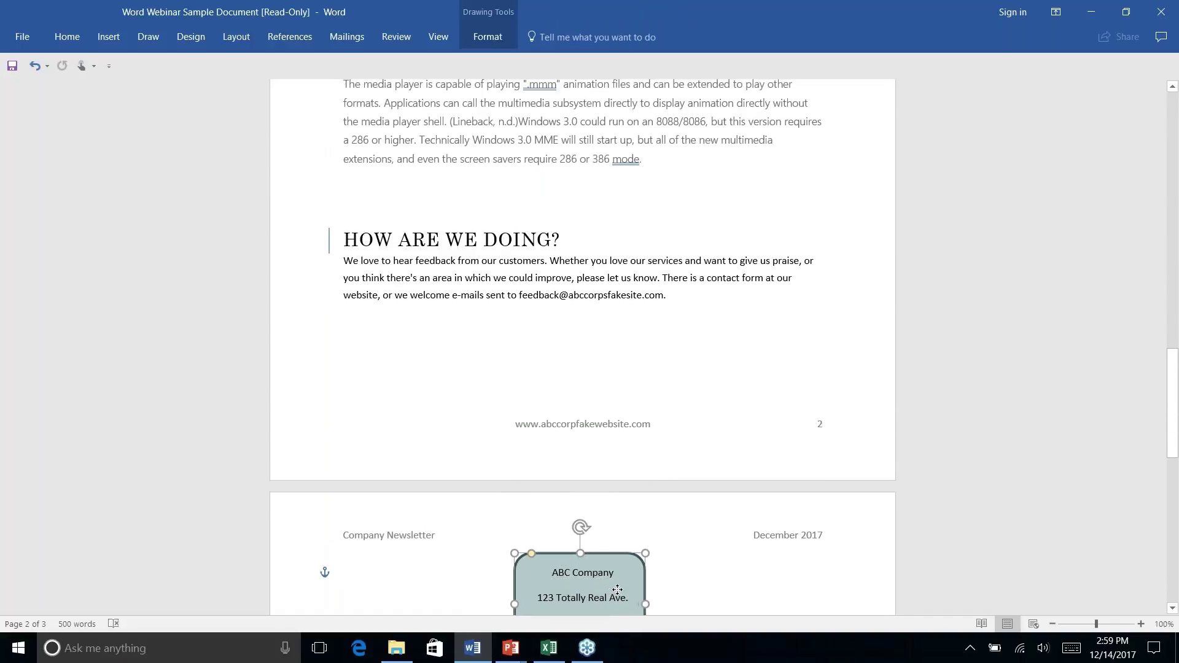
scroll(627, 572, down, 8)
scroll(635, 550, up, 8)
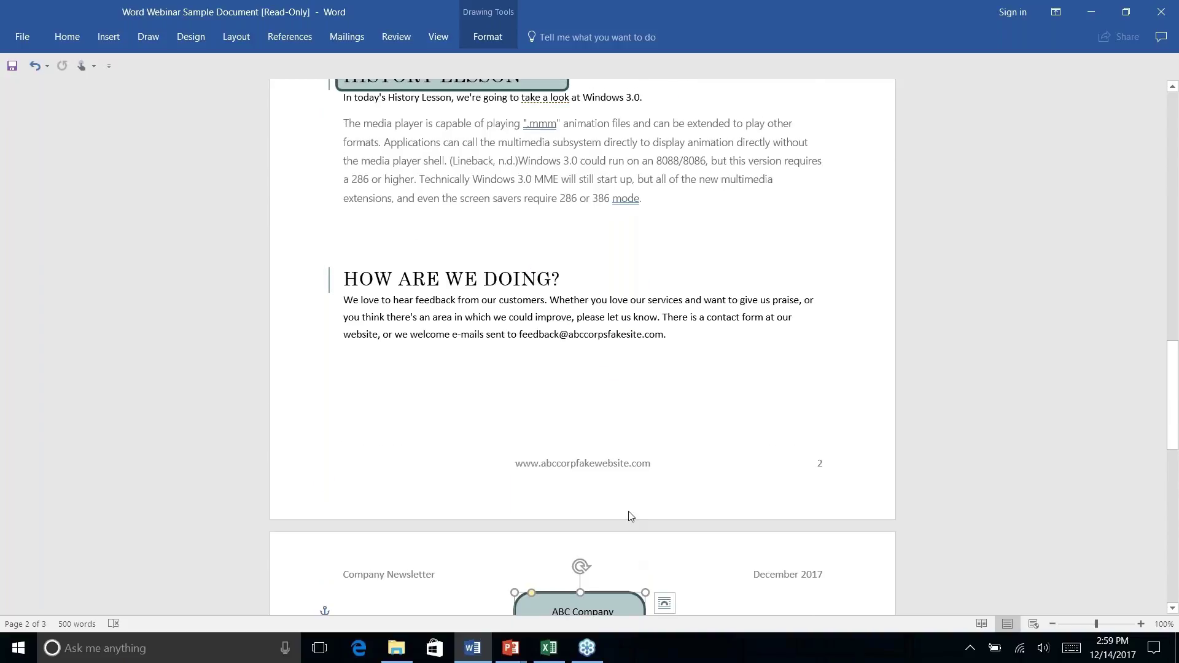
scroll(632, 517, down, 3)
click(712, 427)
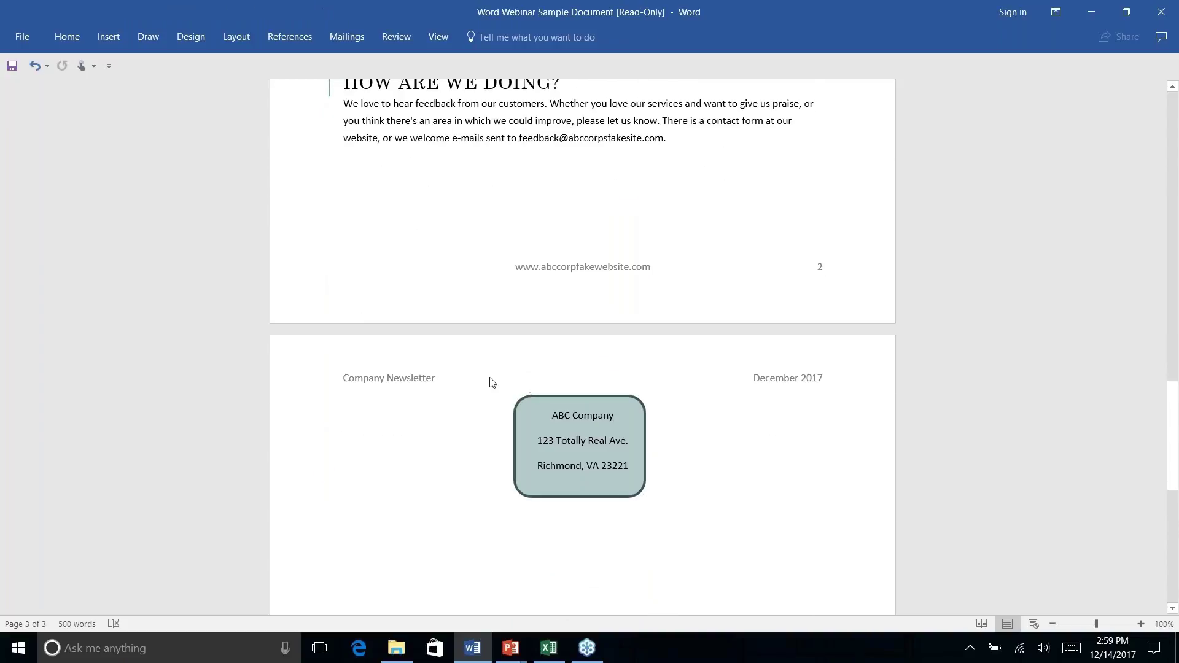
drag(637, 402, 639, 400)
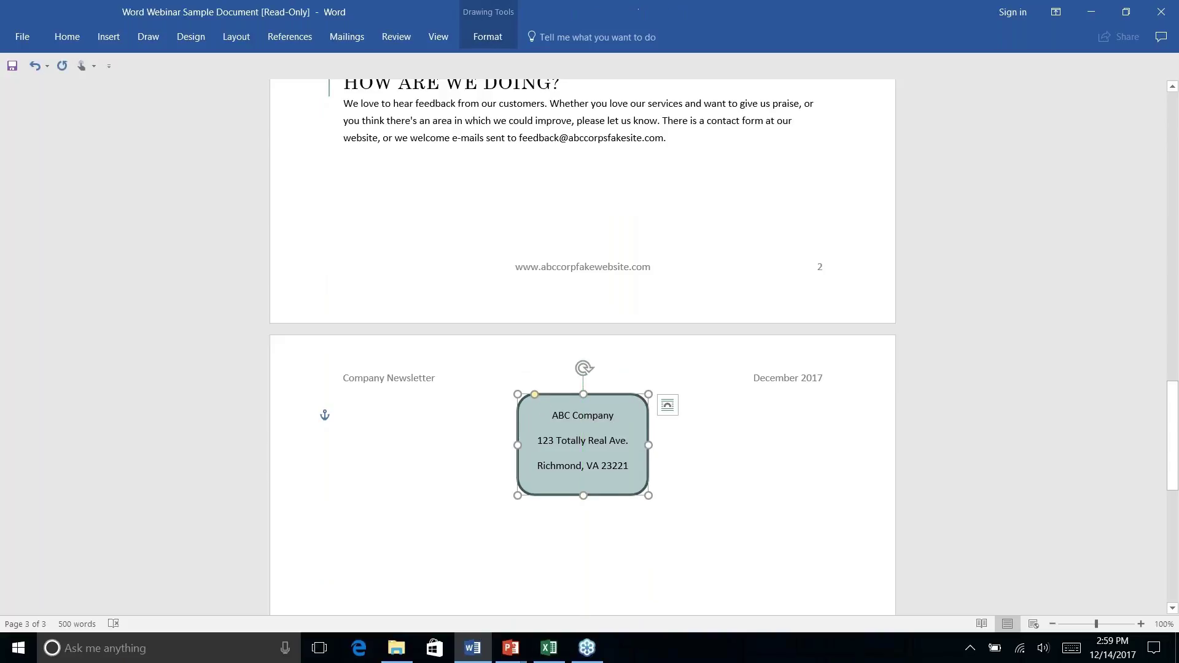
click(514, 387)
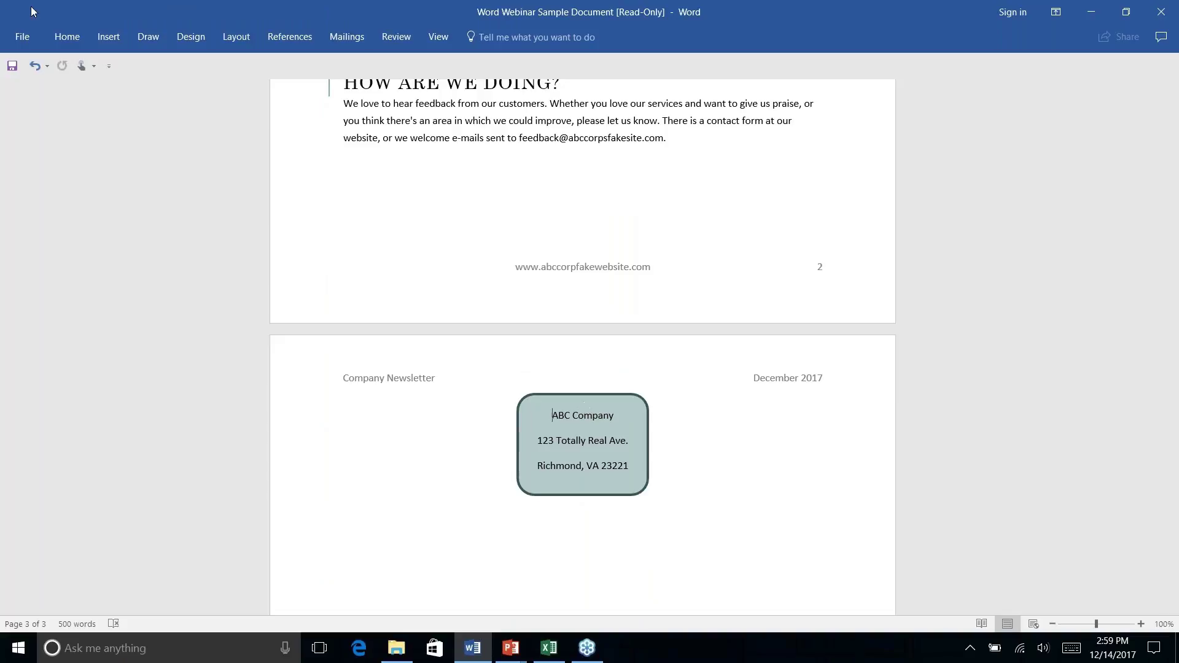
Step: Insert a page break after the feedback e-mail address at the end of the How Are We Doing? paragraph
click(689, 145)
click(109, 37)
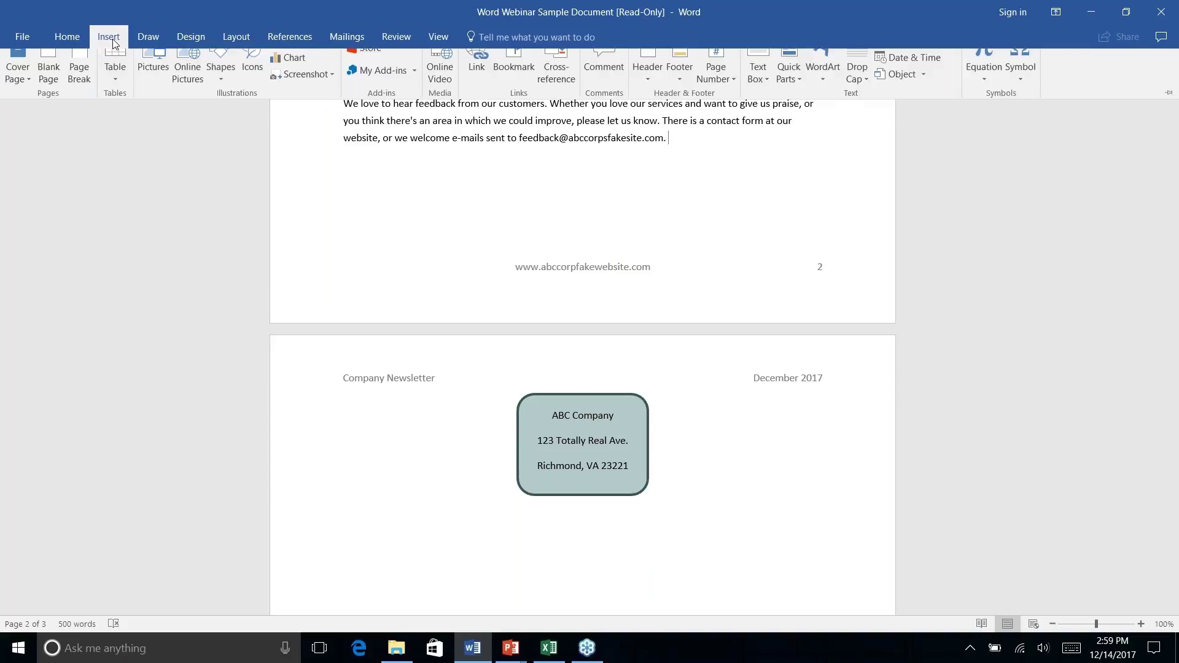
click(246, 39)
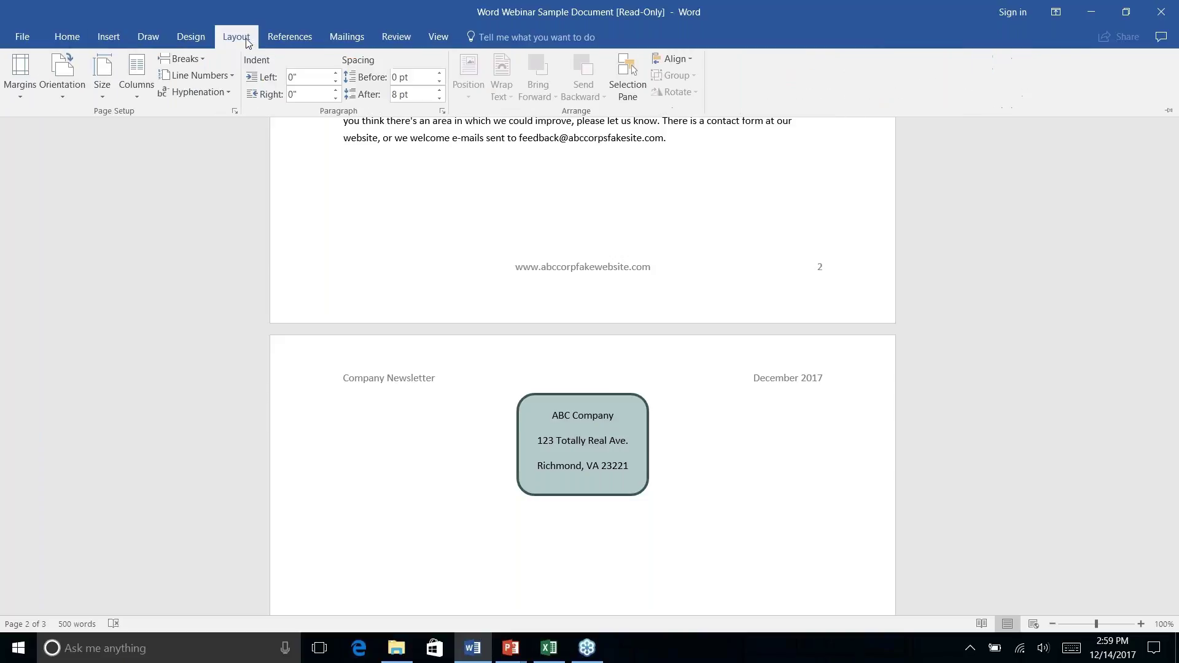
click(202, 60)
click(224, 119)
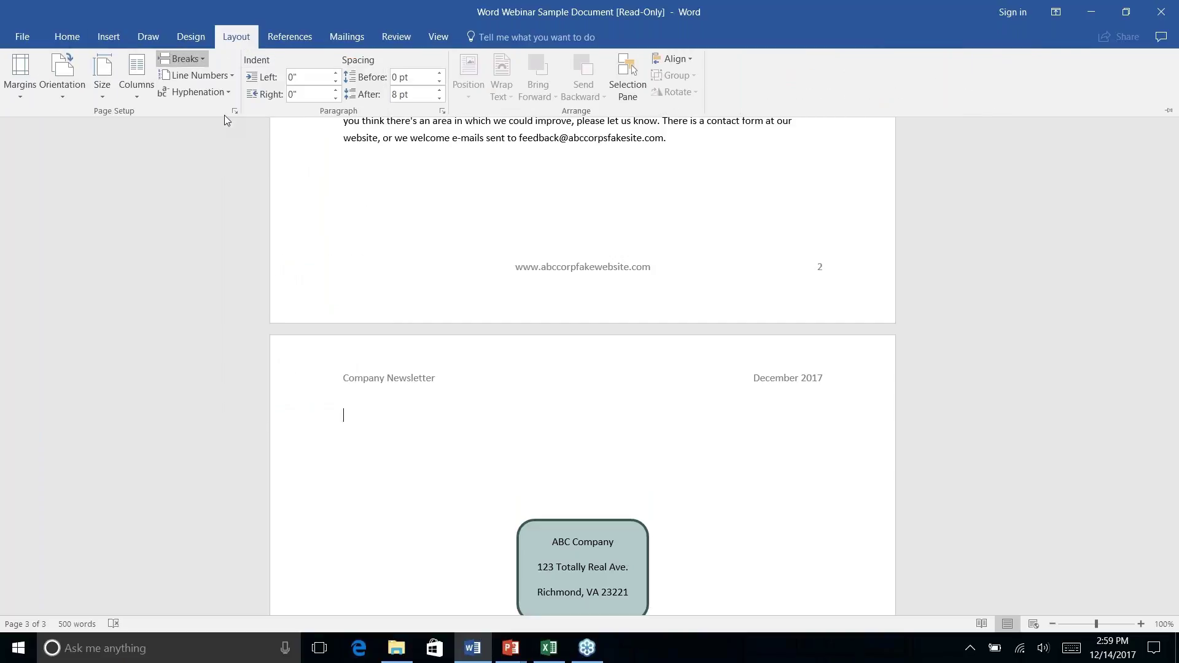
Step: Add the label "Name:" followed by a line of underscores at the start of page 3, above the company address box
scroll(724, 458, up, 4)
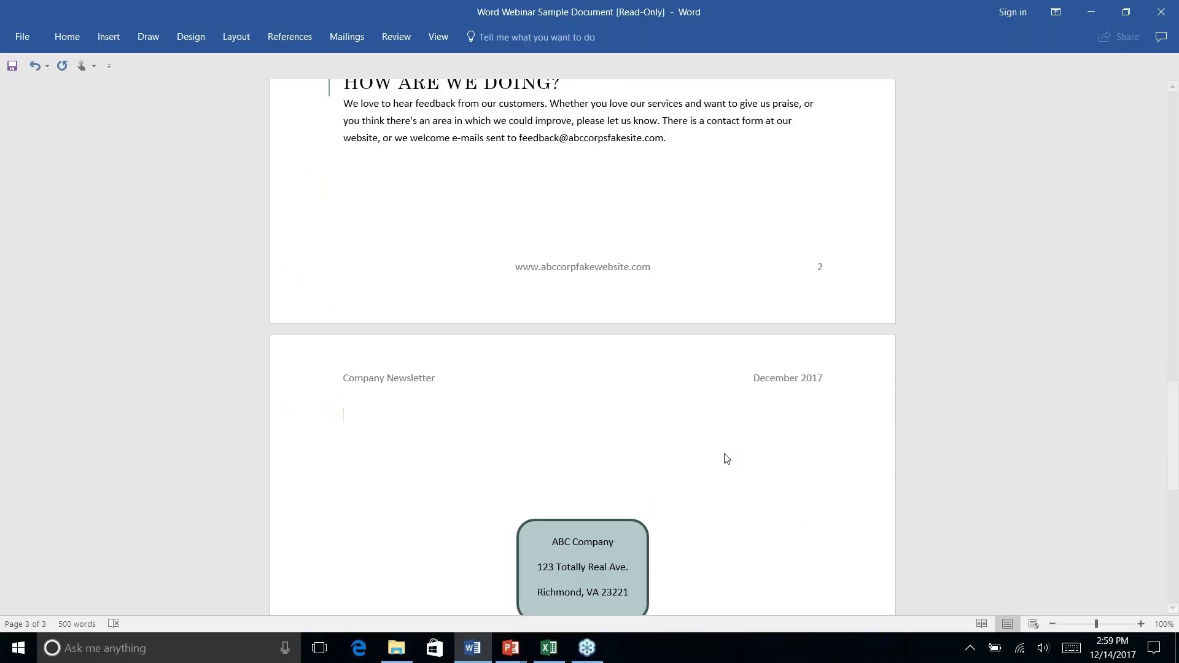
scroll(582, 344, up, 4)
scroll(582, 343, down, 15)
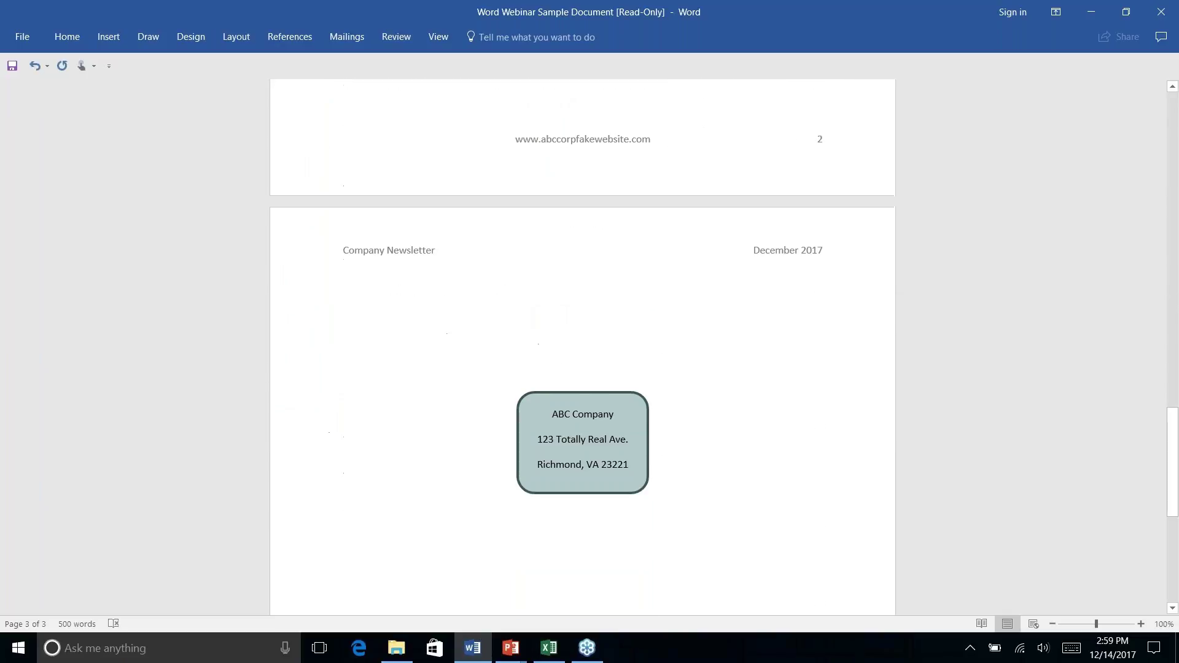
scroll(582, 344, up, 10)
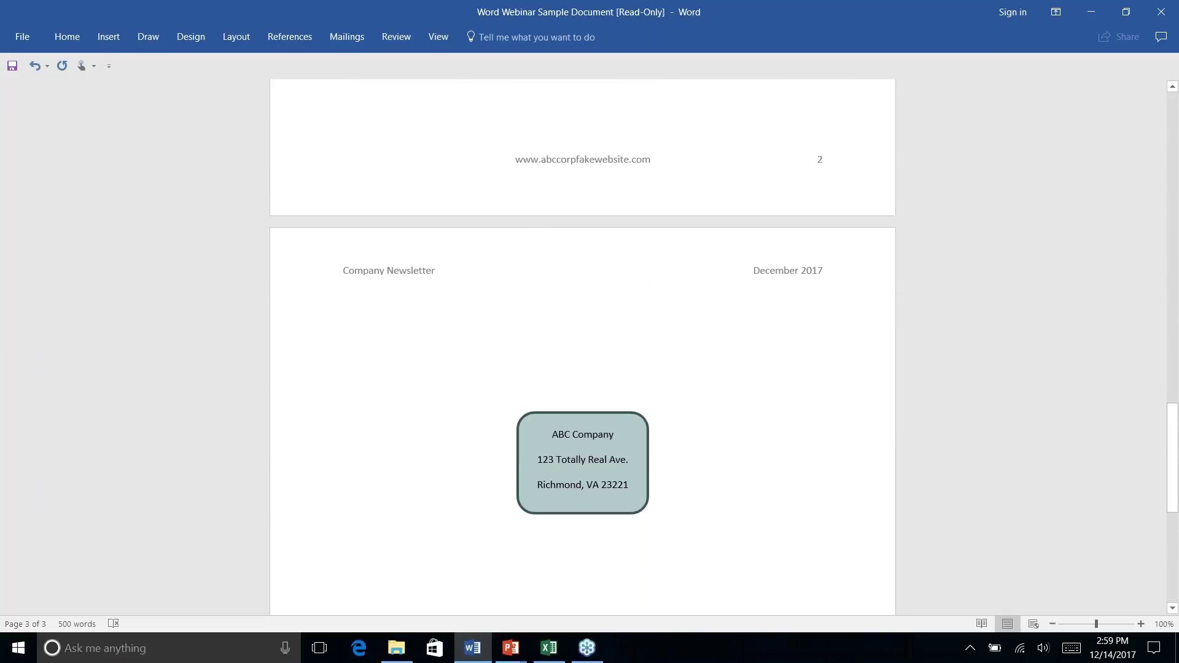
scroll(583, 344, up, 20)
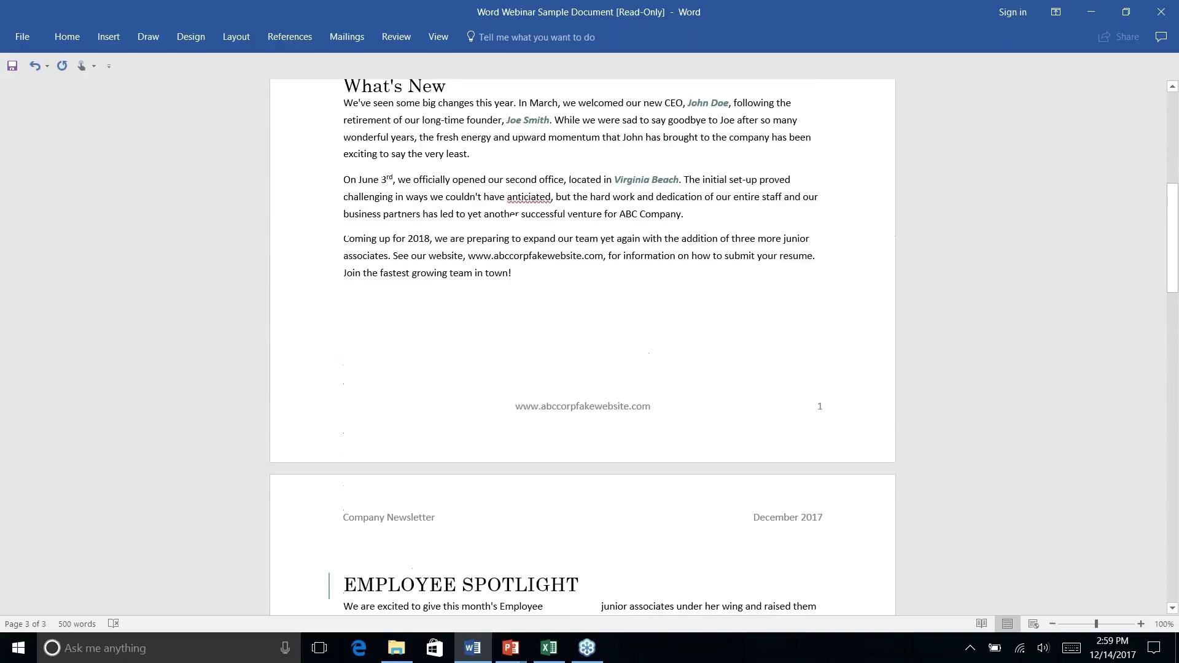
scroll(582, 344, up, 6)
scroll(582, 344, down, 20)
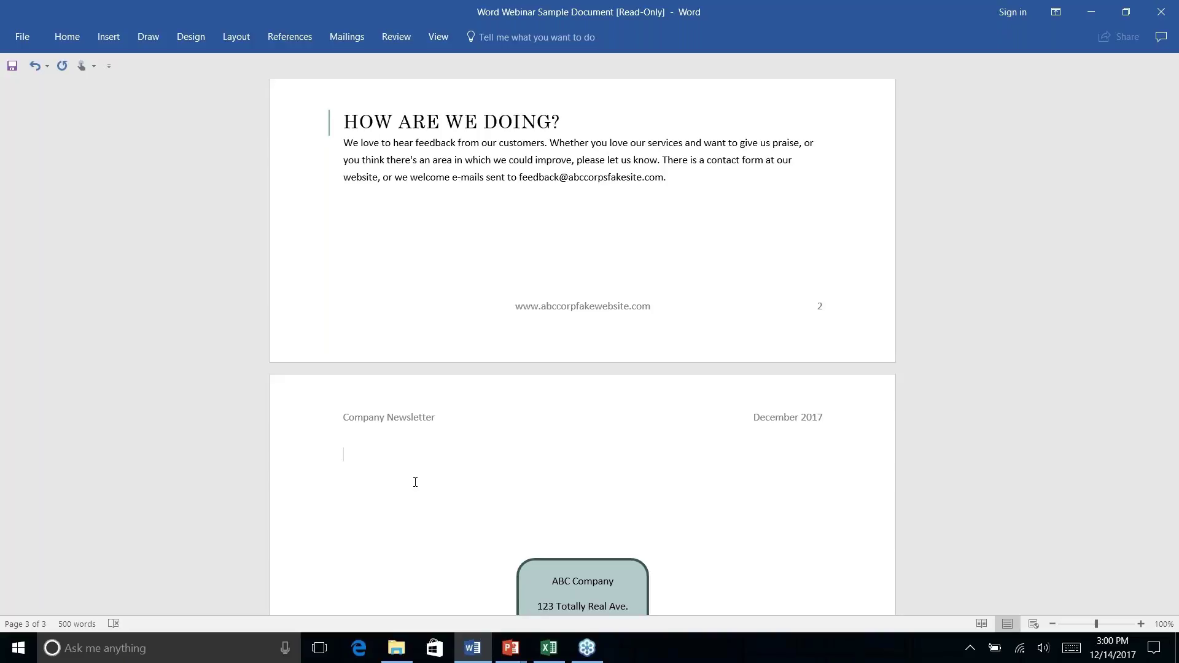
text(Name: ____________________)
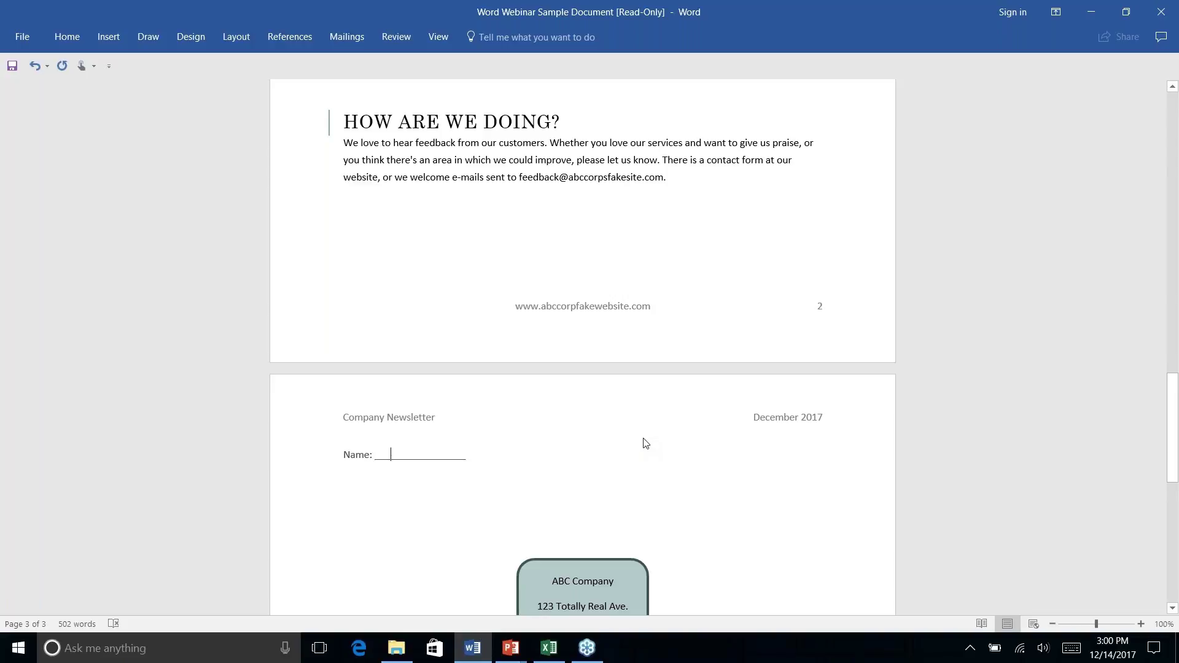
Step: Try entering "M Name" within the underscores beside "Name:" on page 3, and erase the text and underscores
text(M Name)
key(BackSpace)
key(BackSpace)
key(BackSpace)
key(BackSpace)
key(BackSpace)
key(BackSpace)
key(BackSpace)
key(BackSpace)
key(BackSpace)
key(BackSpace)
key(BackSpace)
key(BackSpace)
key(BackSpace)
key(BackSpace)
key(BackSpace)
key(BackSpace)
key(BackSpace)
key(BackSpace)
key(BackSpace)
key(BackSpace)
key(BackSpace)
key(BackSpace)
key(BackSpace)
key(BackSpace)
key(BackSpace)
key(BackSpace)
key(BackSpace)
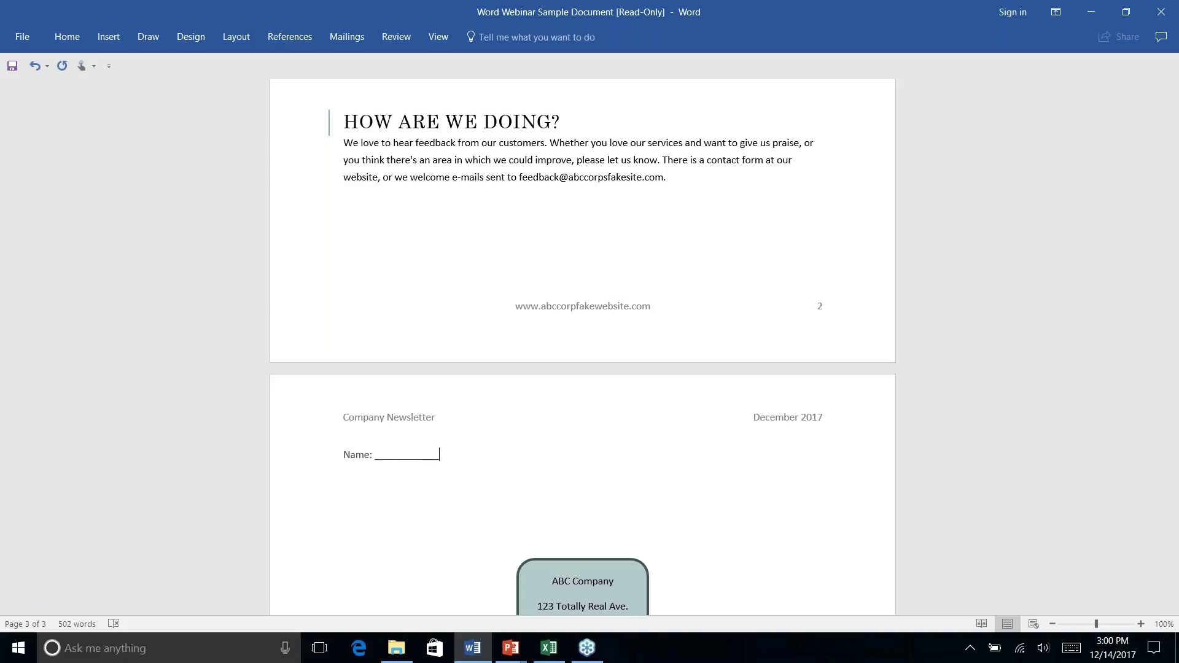
Step: Create a full-width automatic horizontal line beneath "Name:" from three hyphens and enter "My Names" after the label
text(---)
key(Return)
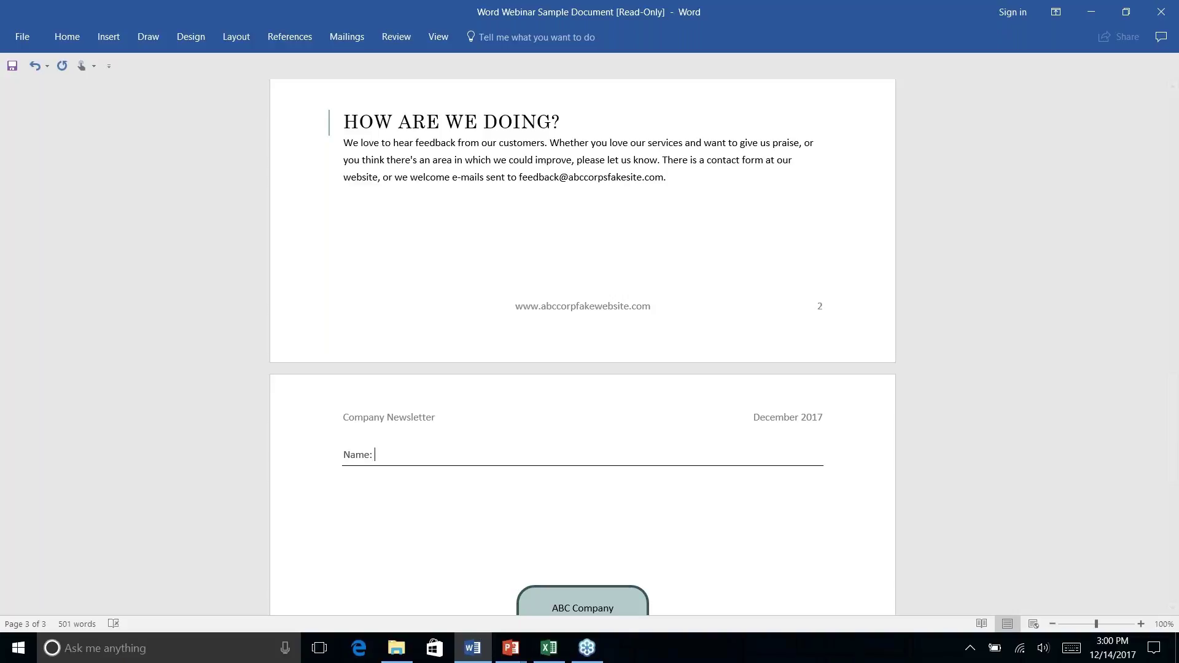
text(My Names)
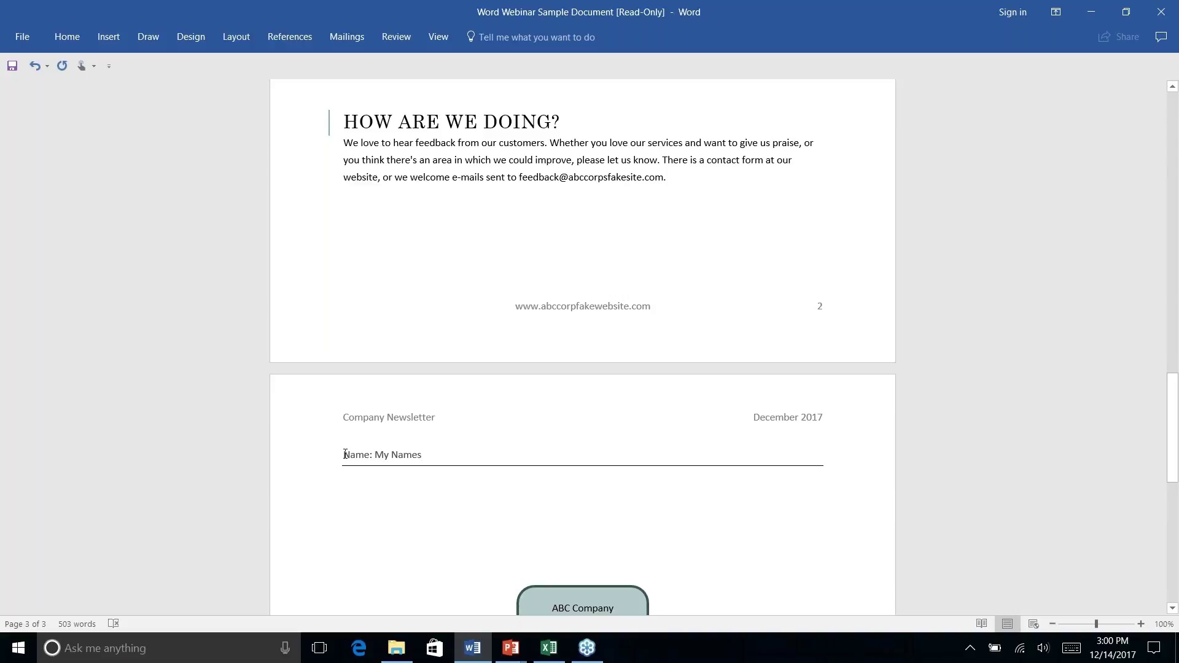
Step: Delete the whole "Name: My Names" line and its horizontal rule from page 3
drag(343, 454, 410, 492)
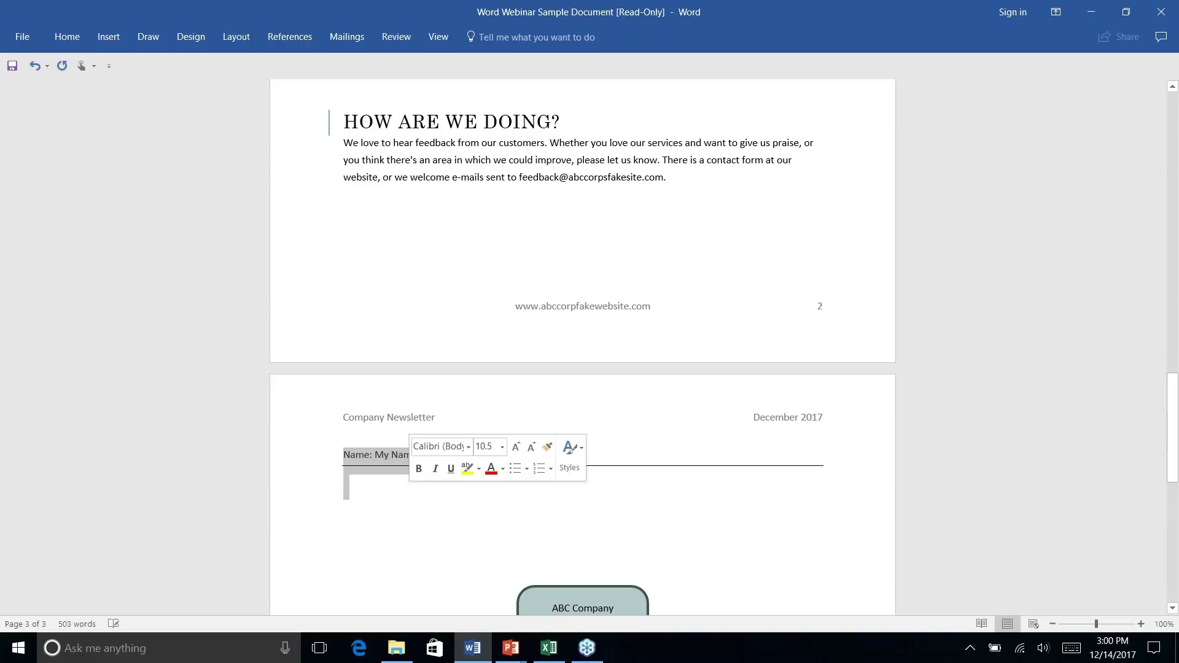
key(Delete)
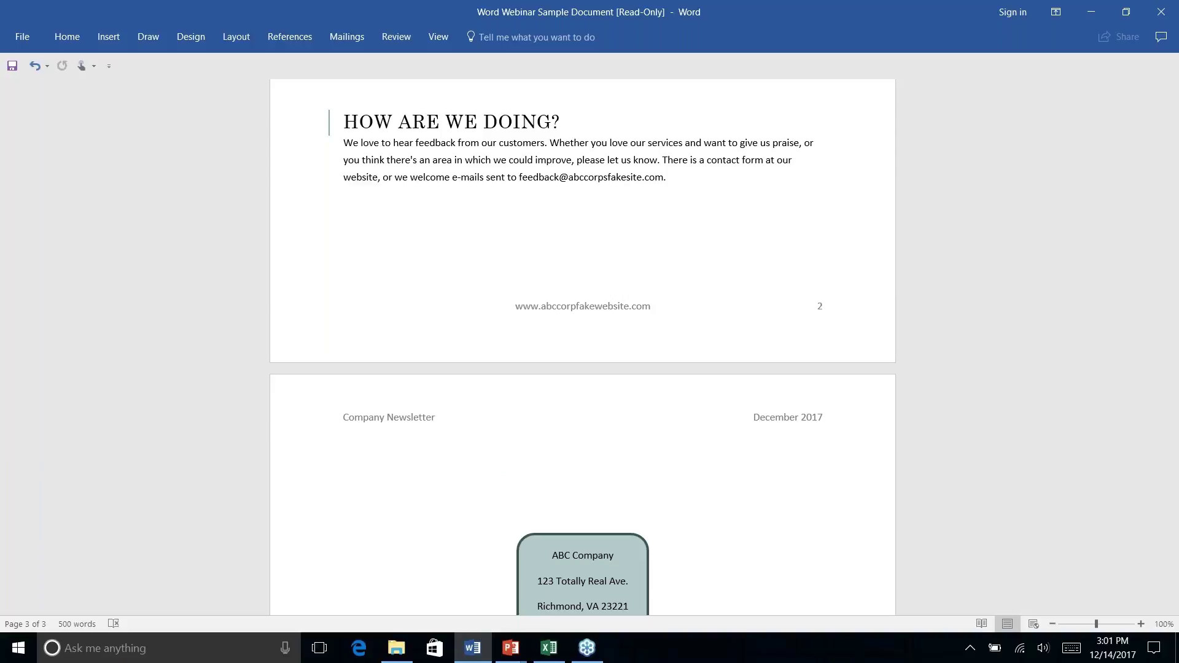
Step: Return to the start of the newsletter, before the title, and start the Step-by-Step Mail Merge Wizard
scroll(582, 344, down, 10)
scroll(583, 344, up, 20)
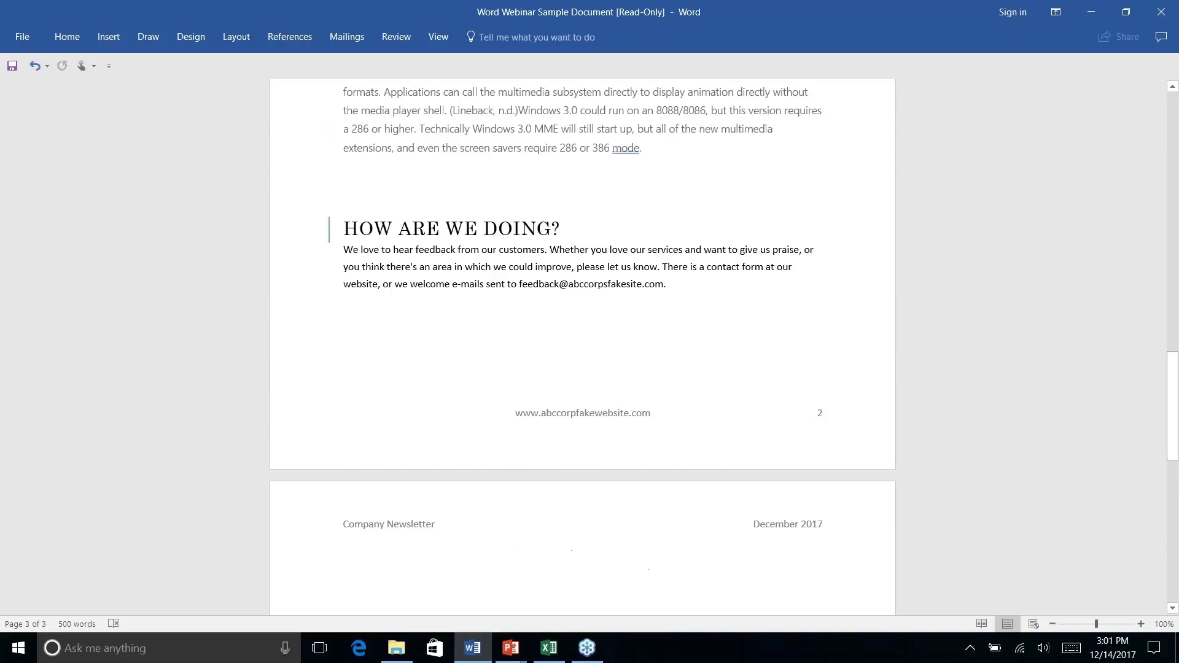
scroll(582, 344, up, 1)
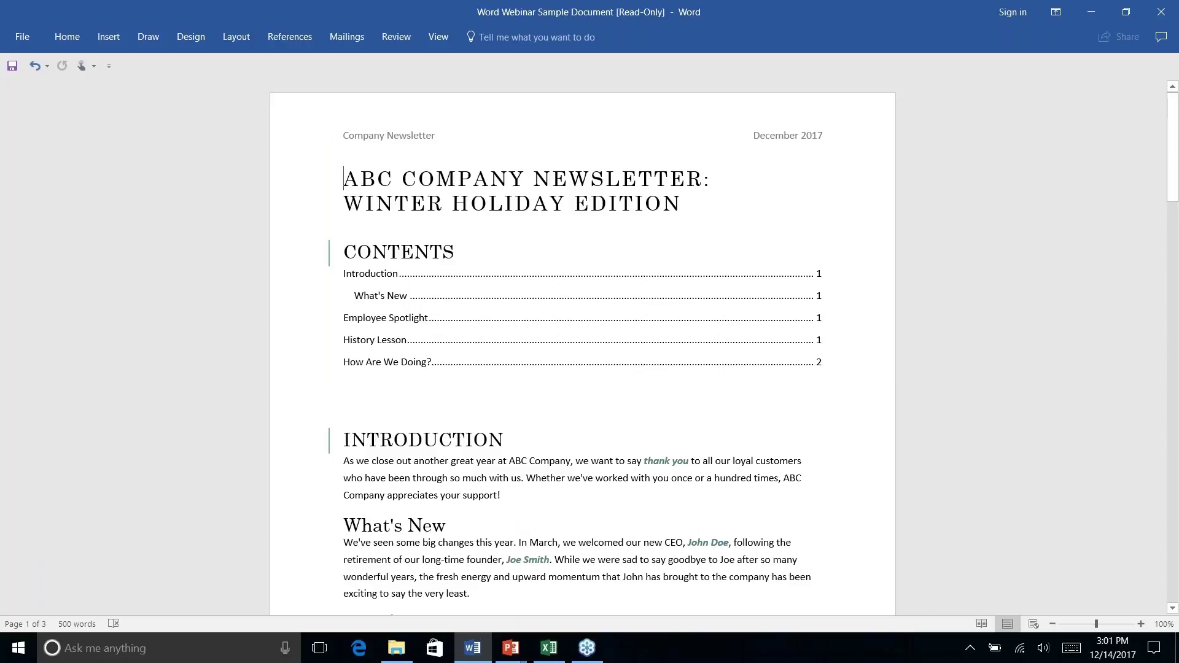
click(295, 38)
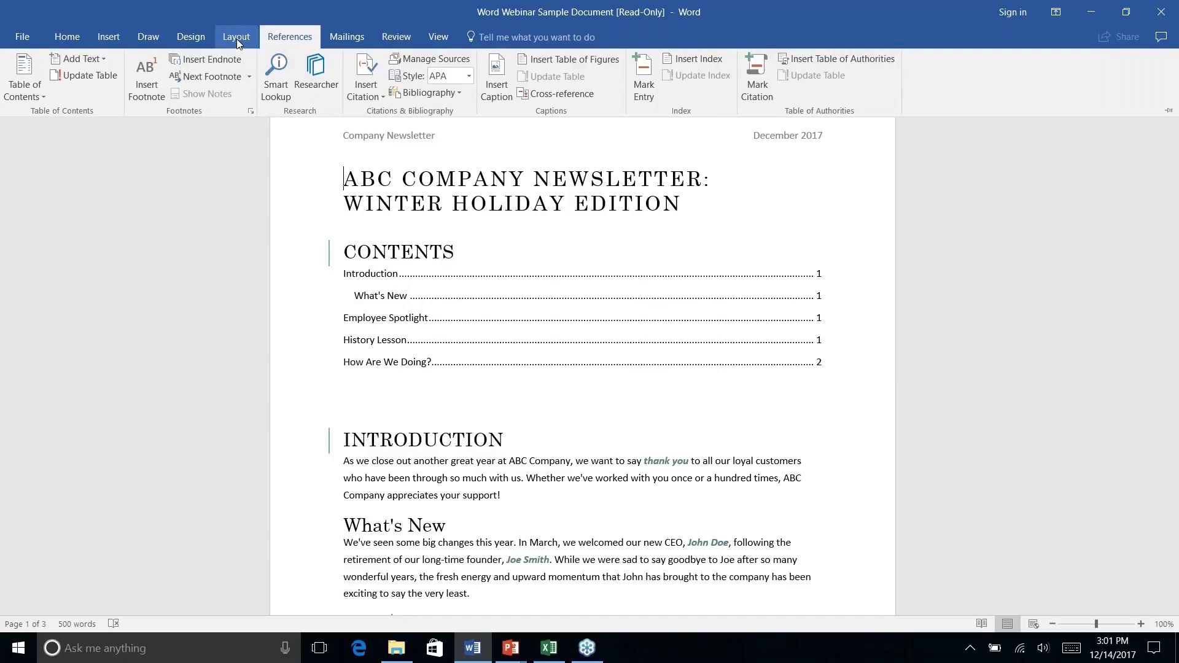
click(350, 39)
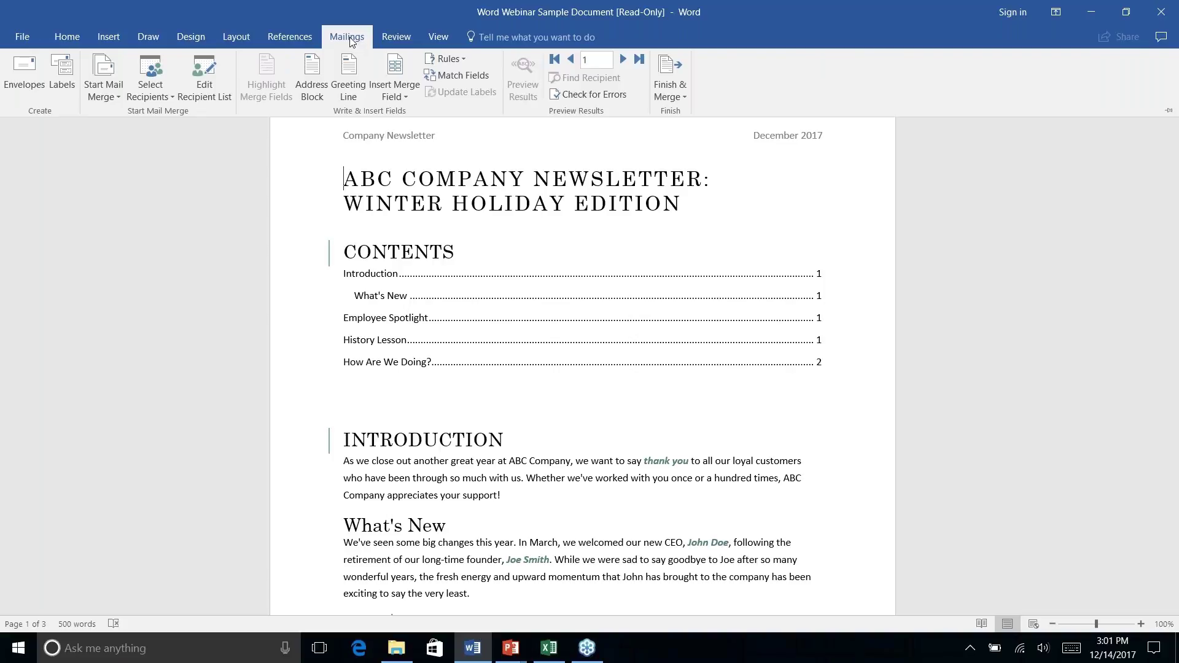
click(113, 100)
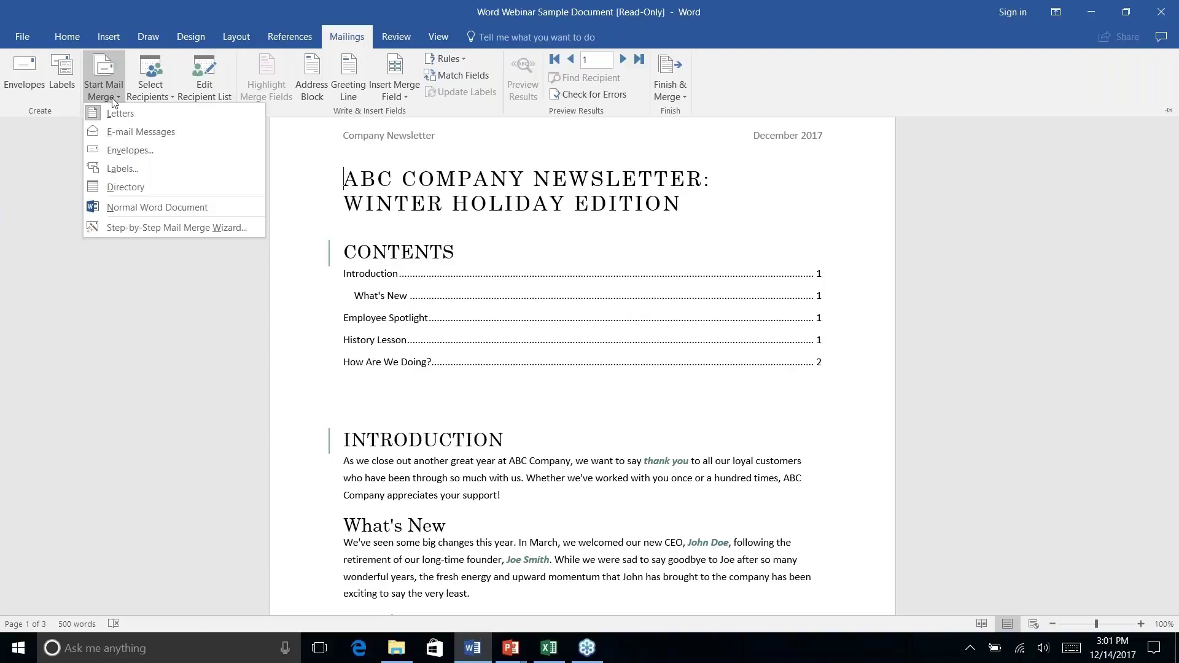
click(118, 228)
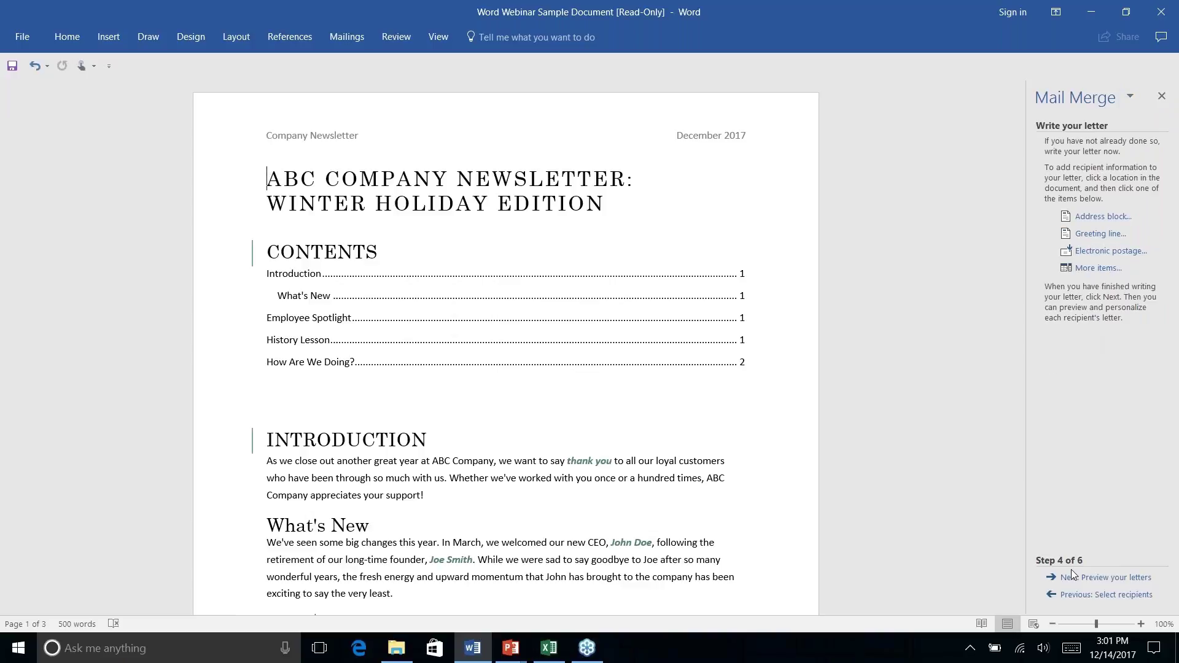
Step: Restart the mail merge from document type selection, keeping Letters and the current document, up to choosing the recipients
click(1082, 596)
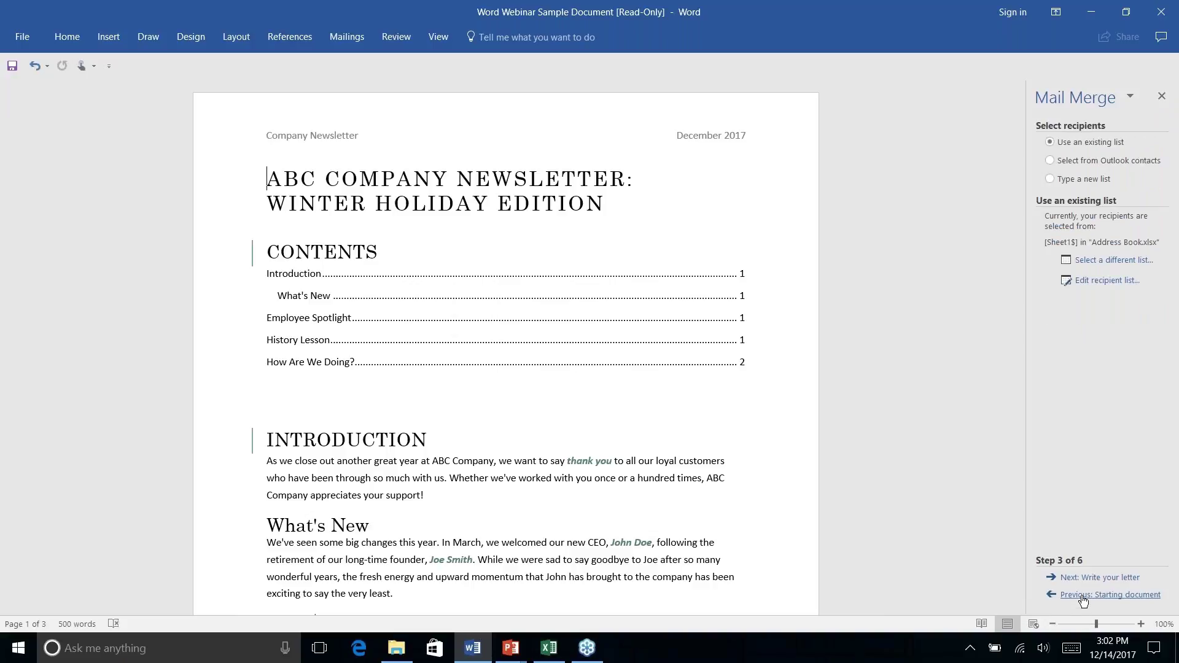
click(1083, 595)
click(1082, 596)
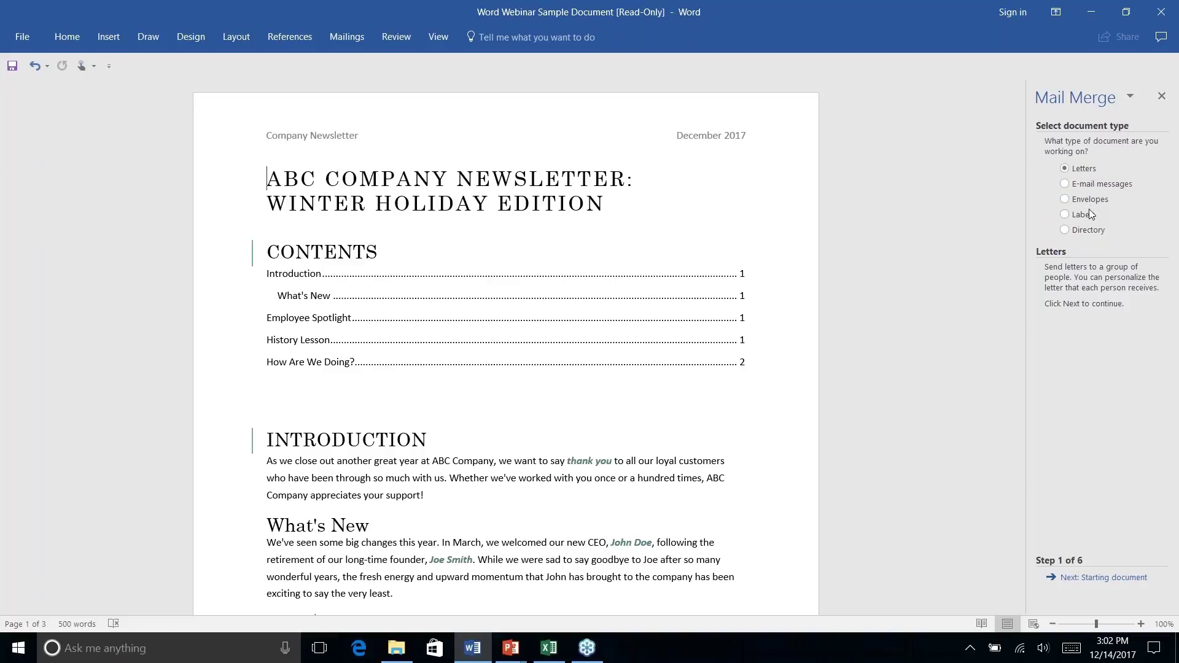
click(1103, 580)
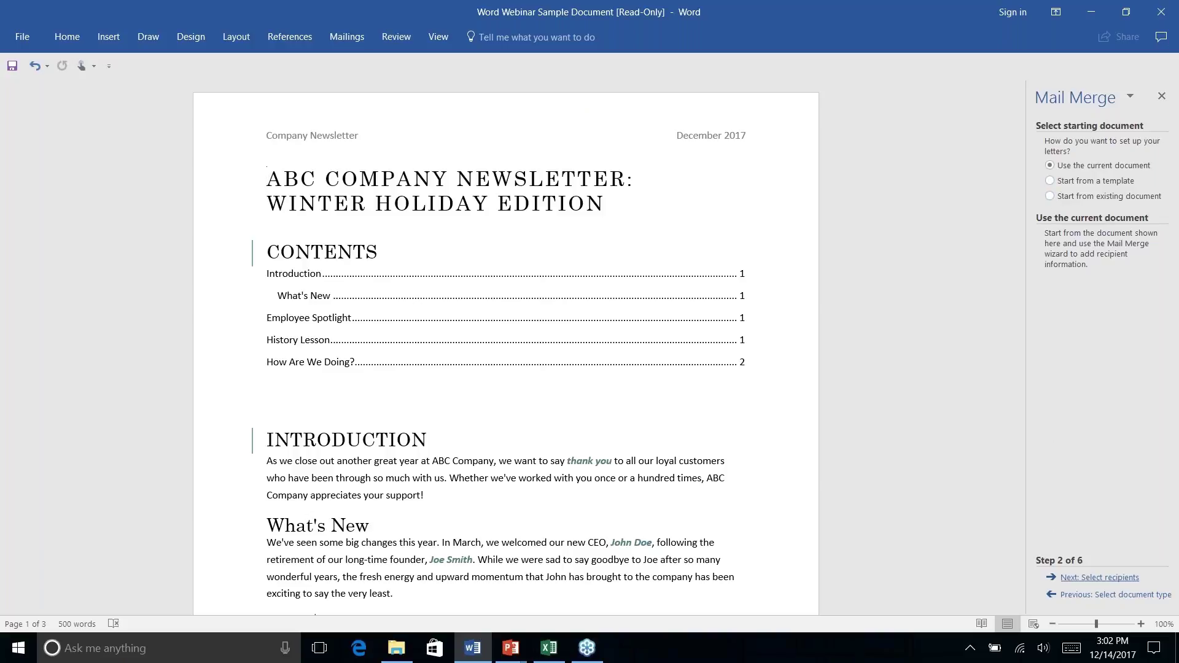
click(1108, 578)
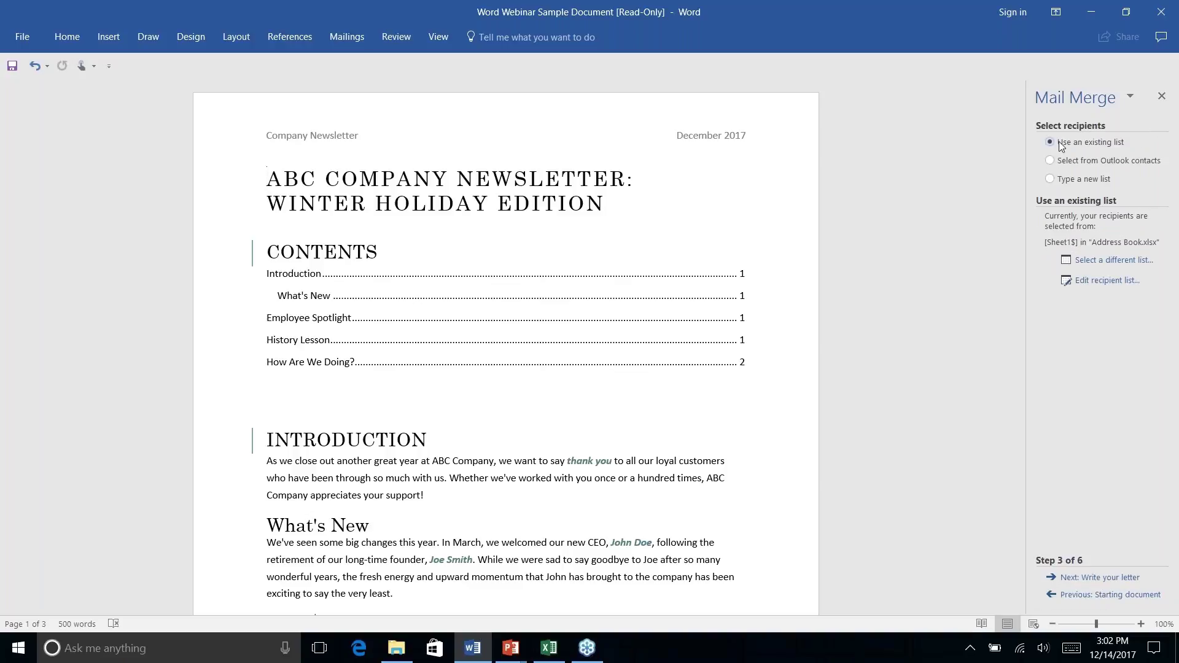
Step: Use Sheet1$ of the Address Book workbook in Documents as the recipient list, with column headers and all recipients included
click(1097, 263)
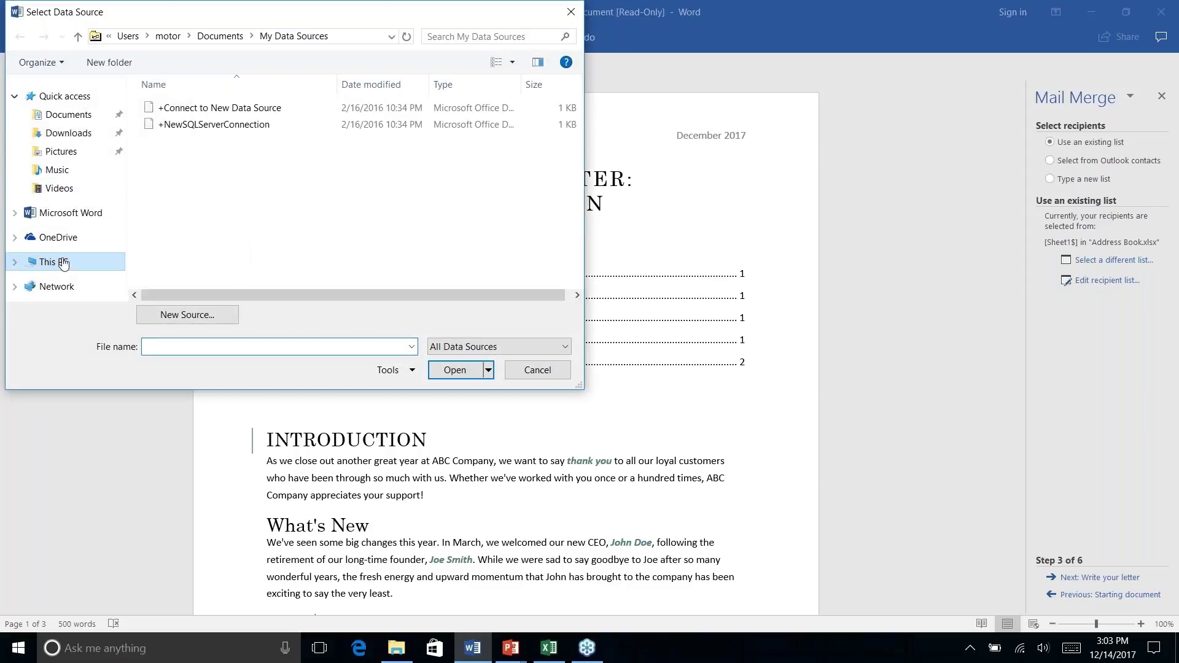
click(61, 113)
click(176, 143)
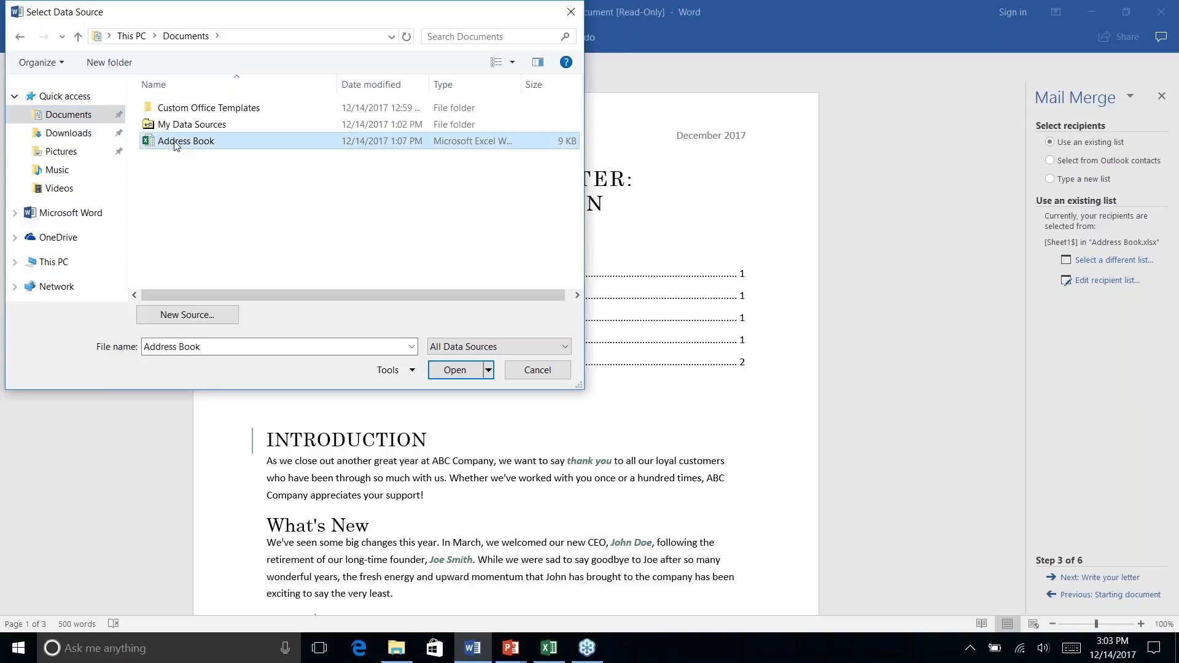
click(455, 370)
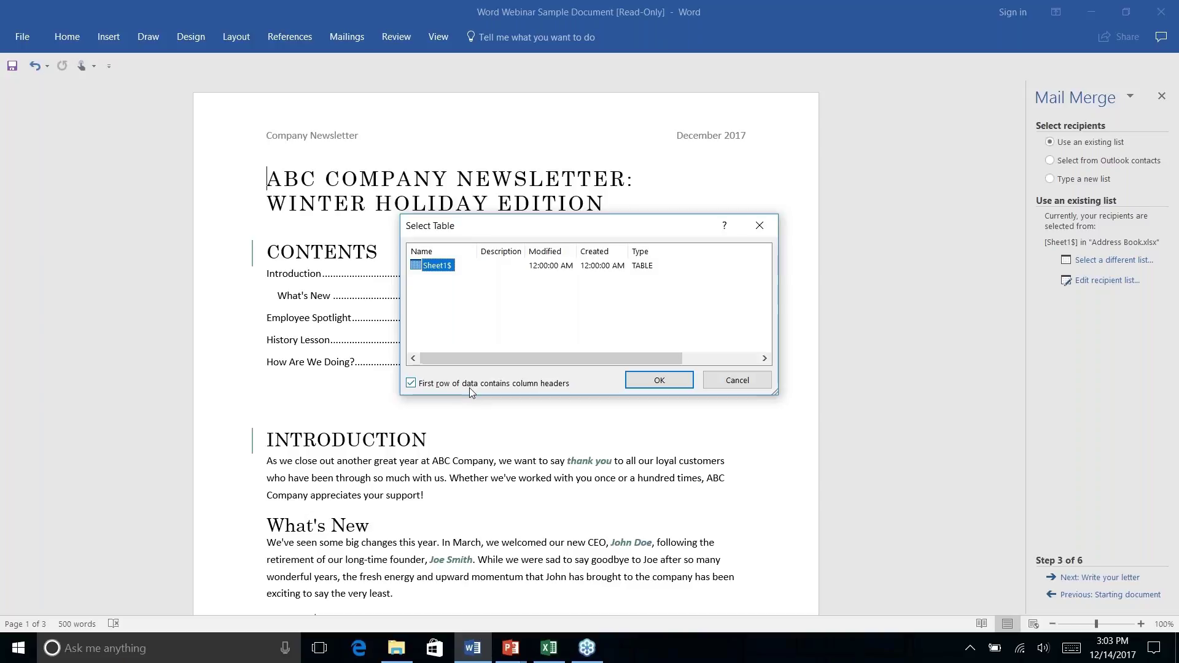
click(649, 385)
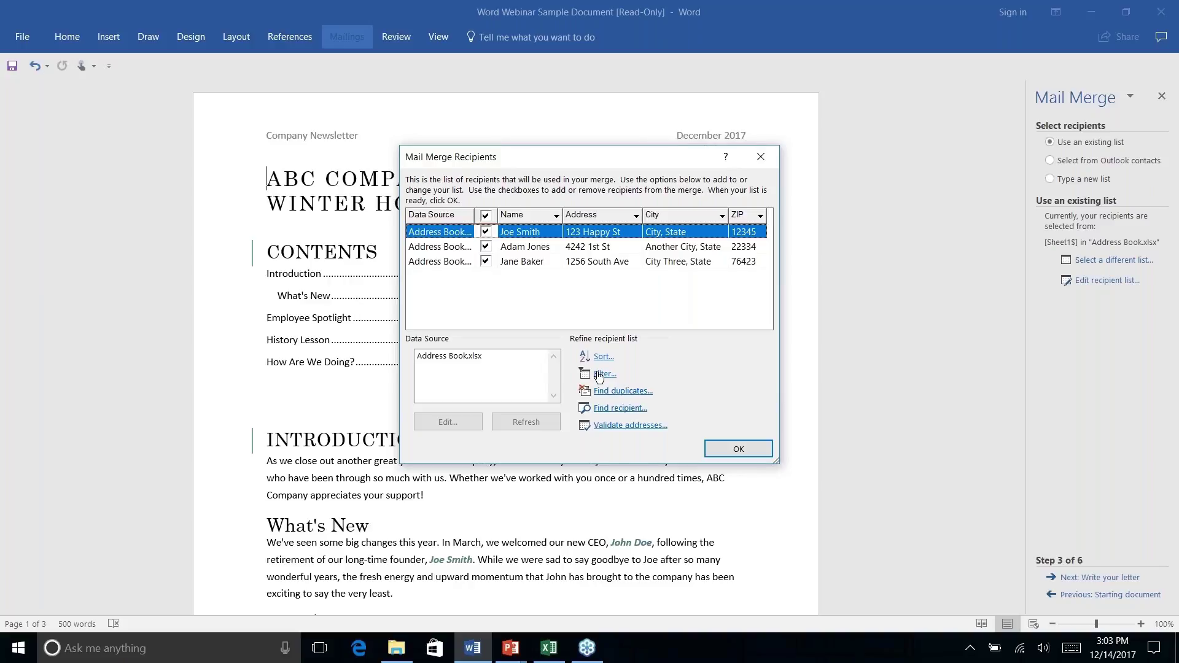
click(741, 451)
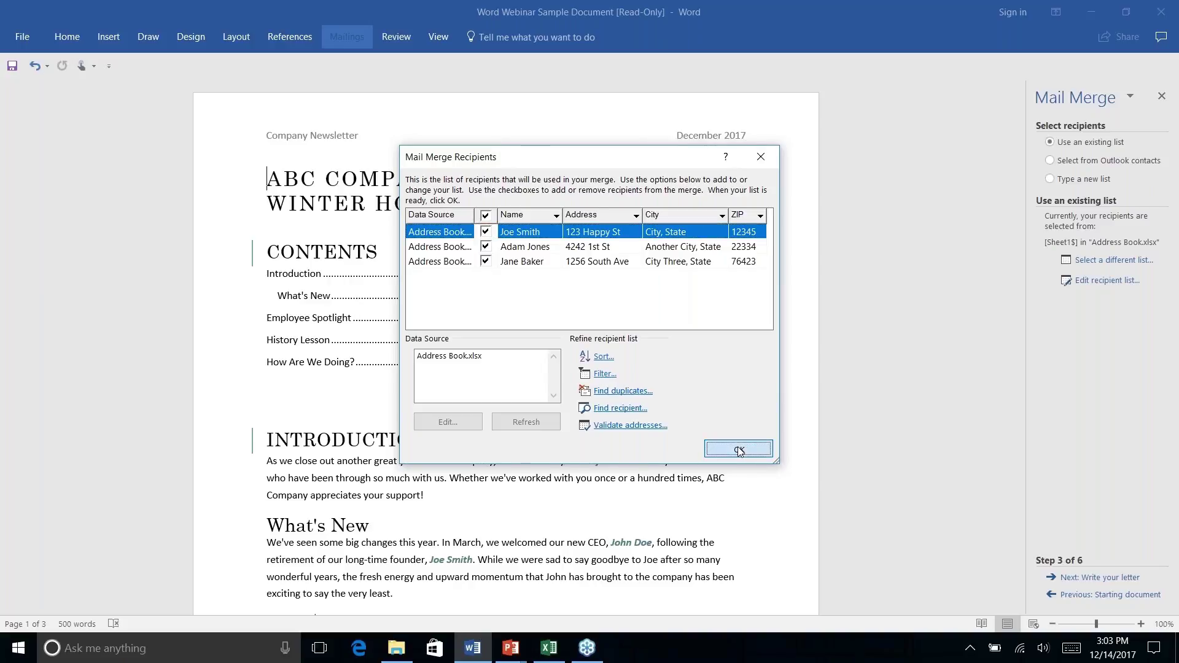
Step: Insert an address block with the recipient's name and postal address directly before the newsletter title
click(1088, 579)
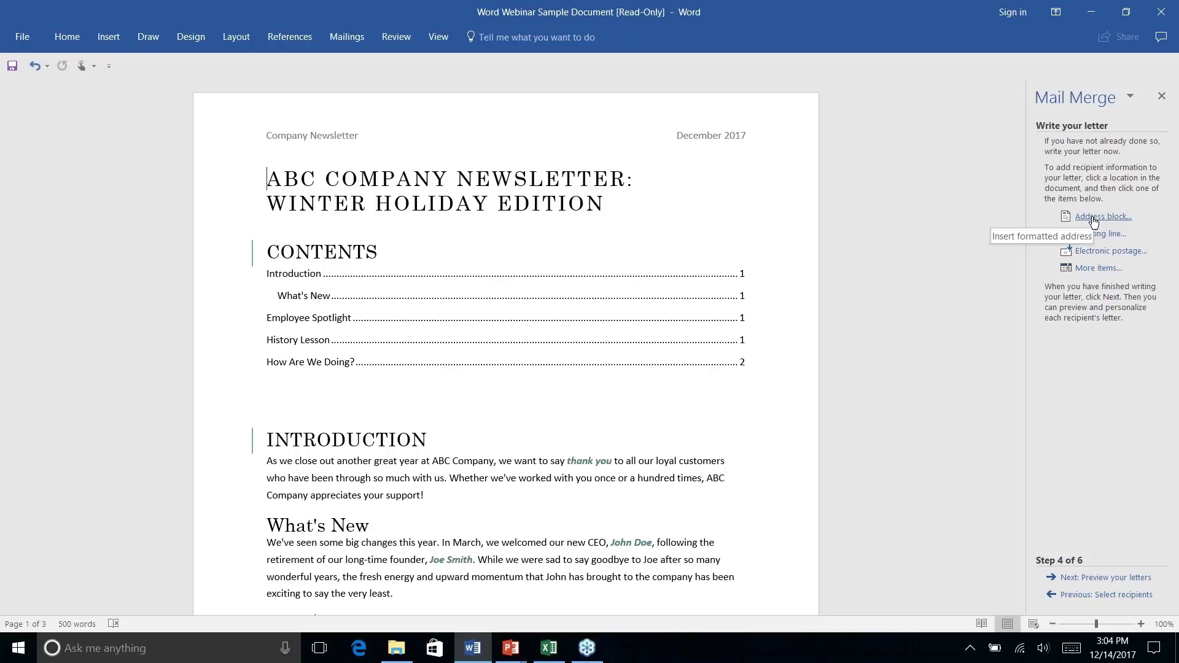
click(1093, 219)
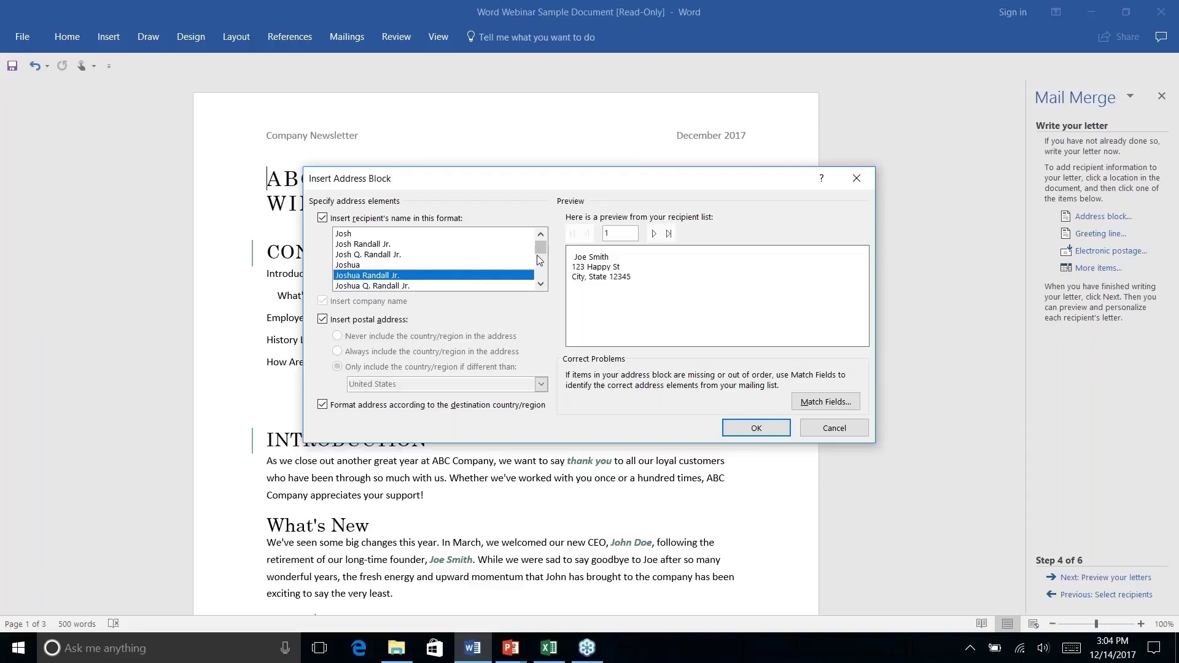
mouse_move(541, 253)
mouse_down()
mouse_move(540, 281)
mouse_move(538, 255)
mouse_up()
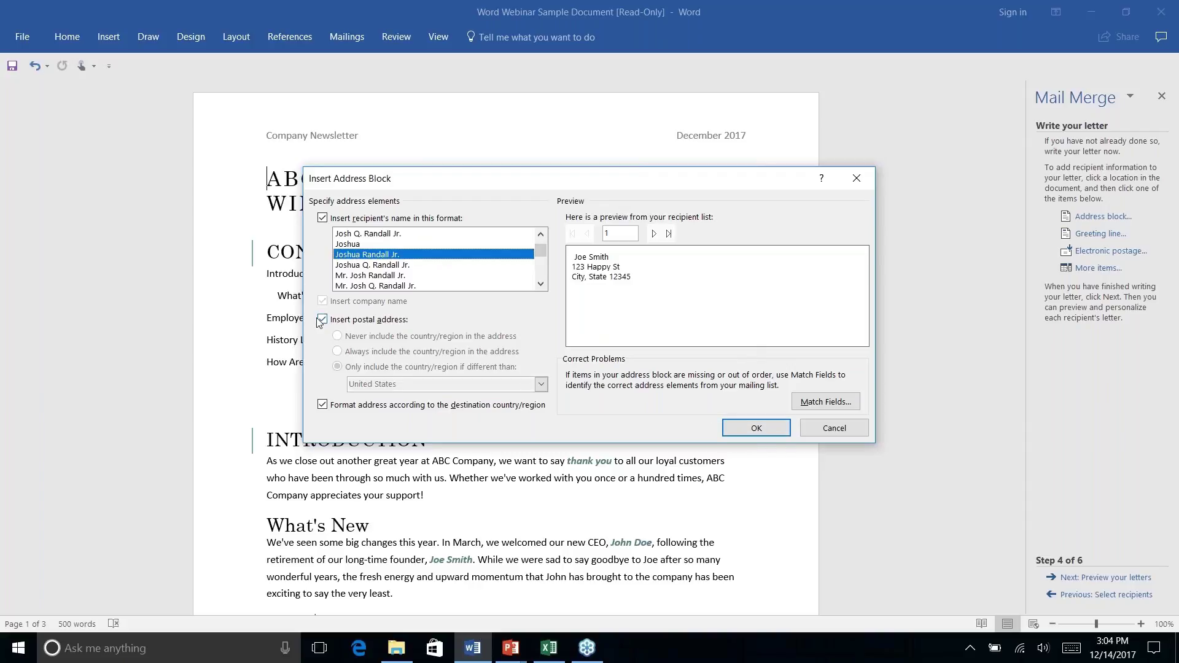
click(757, 429)
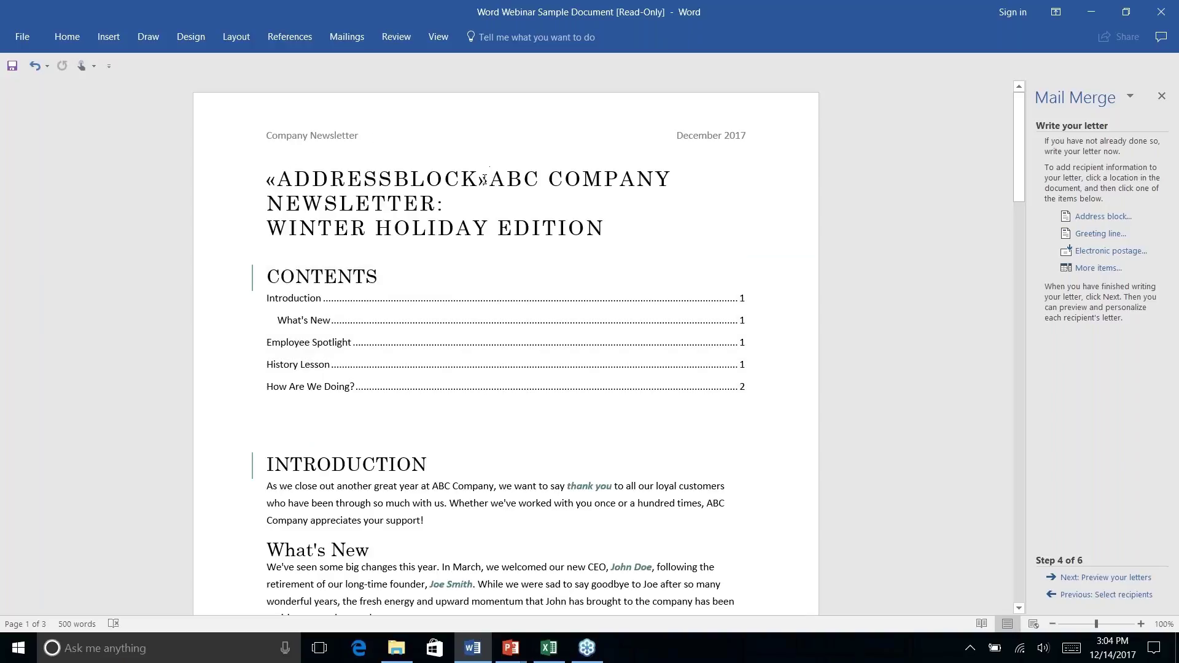
Step: Put the address block on its own line, with a blank line between it and the newsletter title
drag(484, 179, 267, 179)
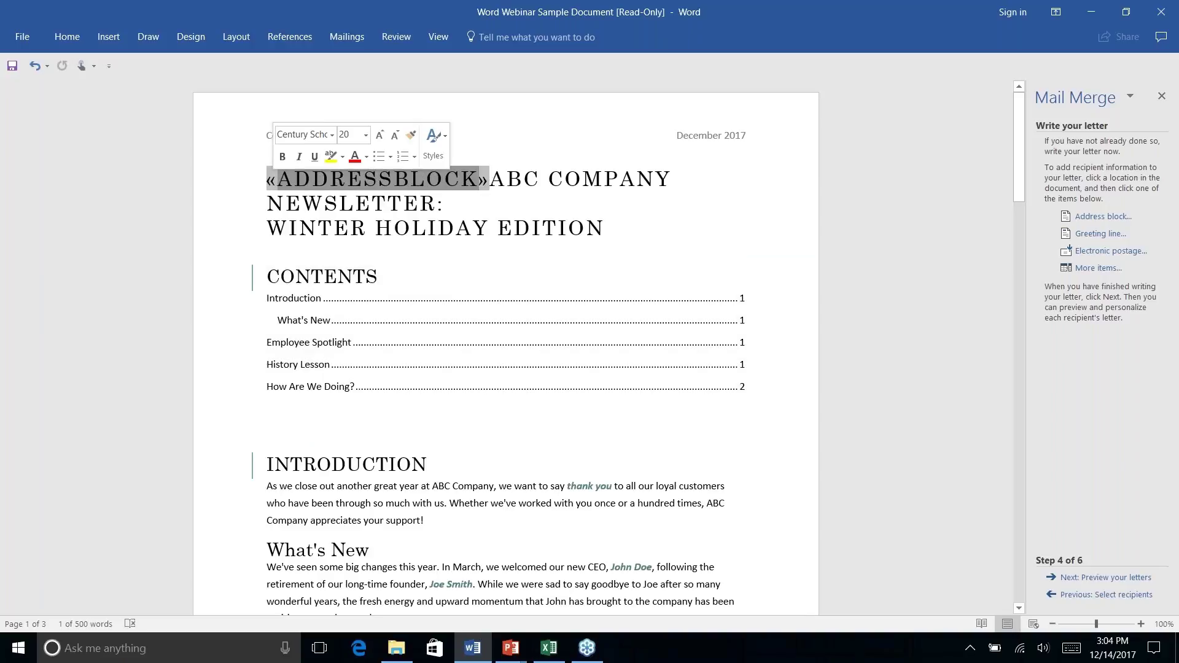
click(461, 181)
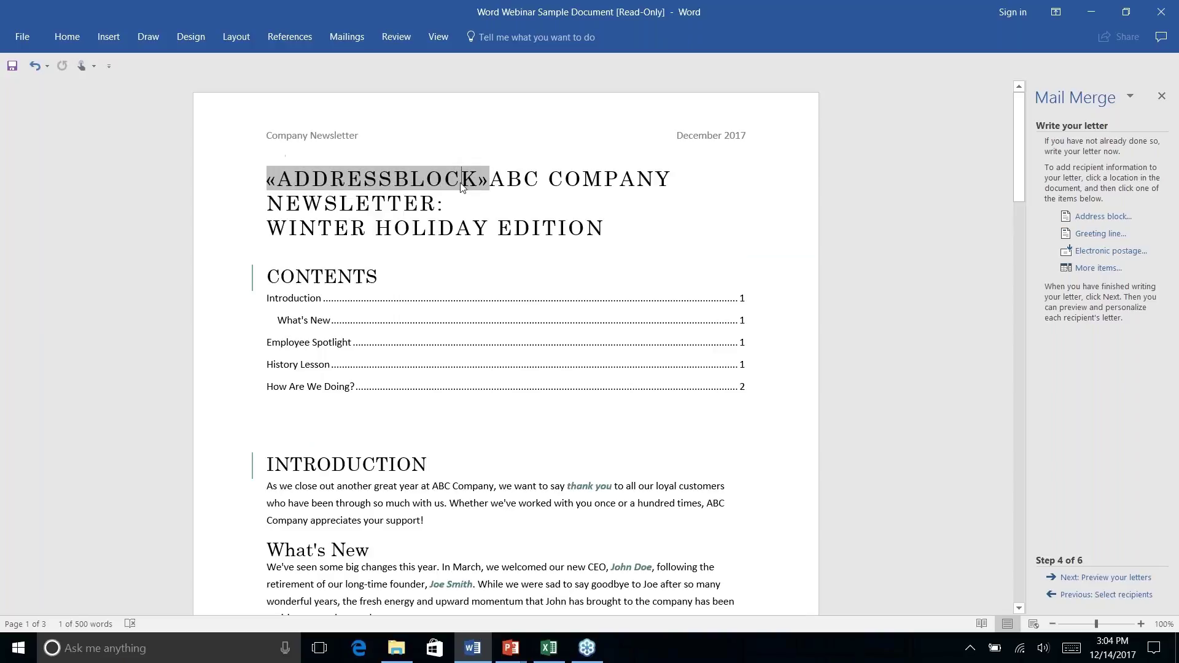
click(490, 181)
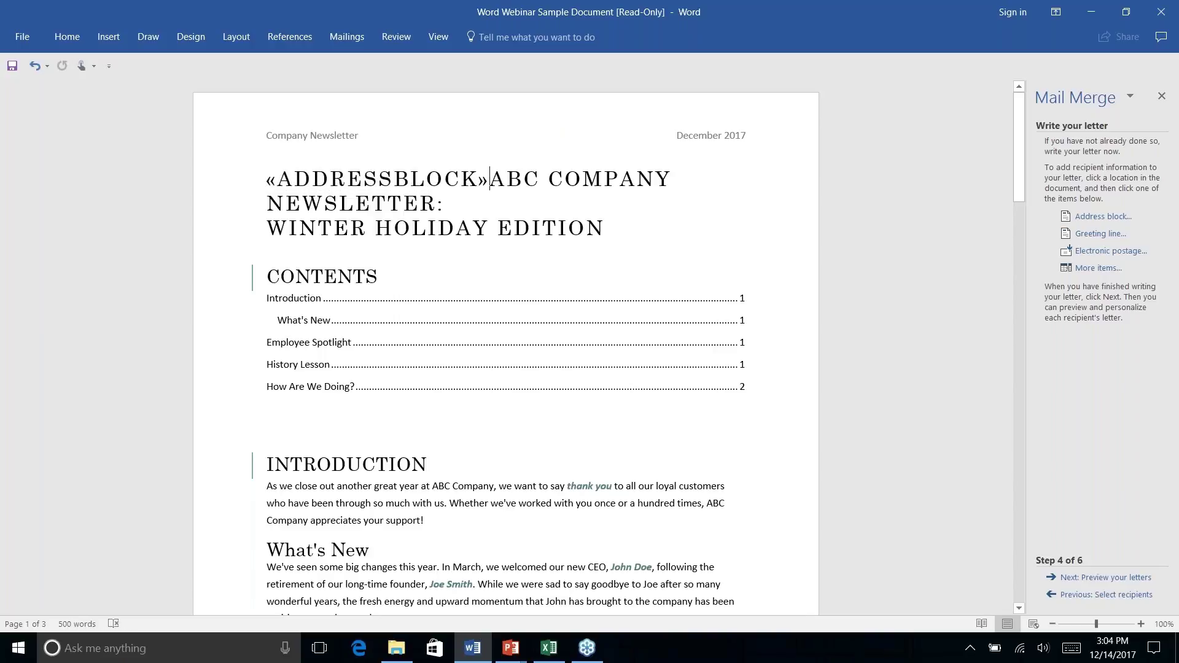
key(Return)
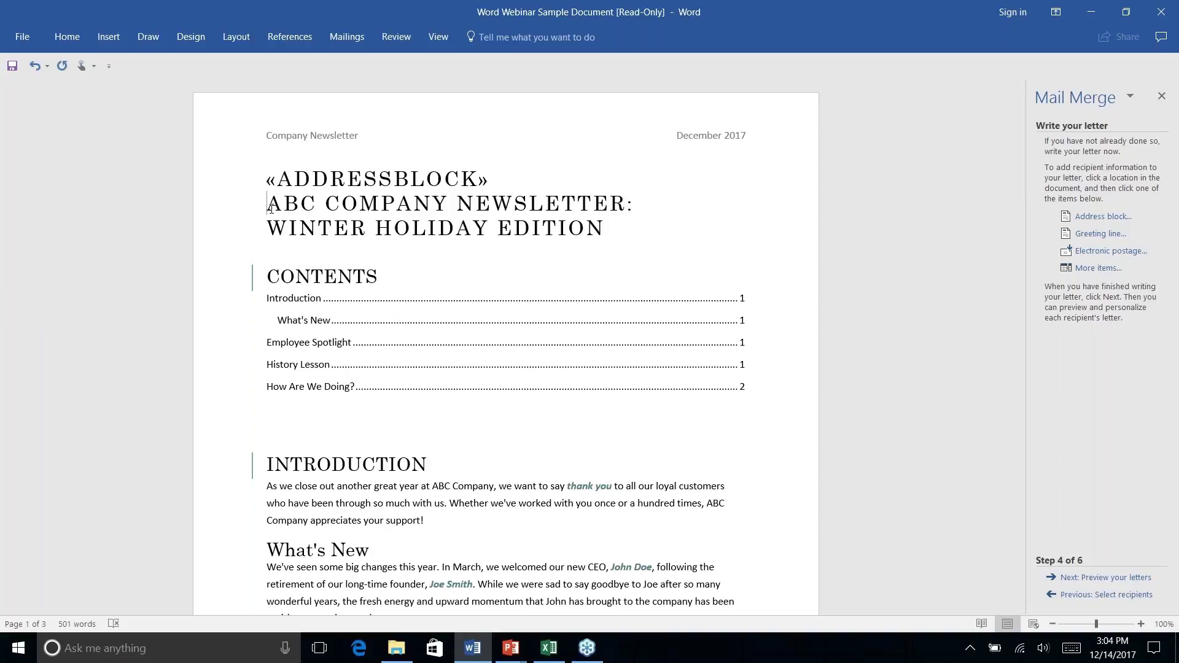
key(Return)
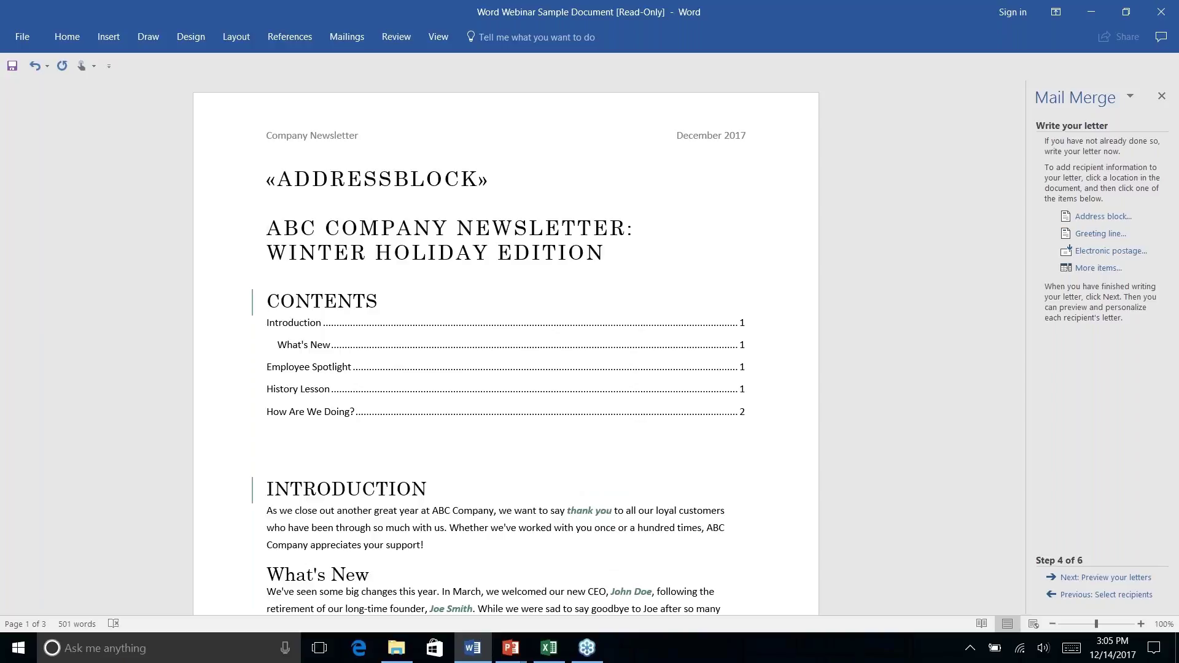
Step: Preview the first recipient's merged letter, advance to completing the merge, and switch to the Bonus Tips slide in PowerPoint
click(1110, 579)
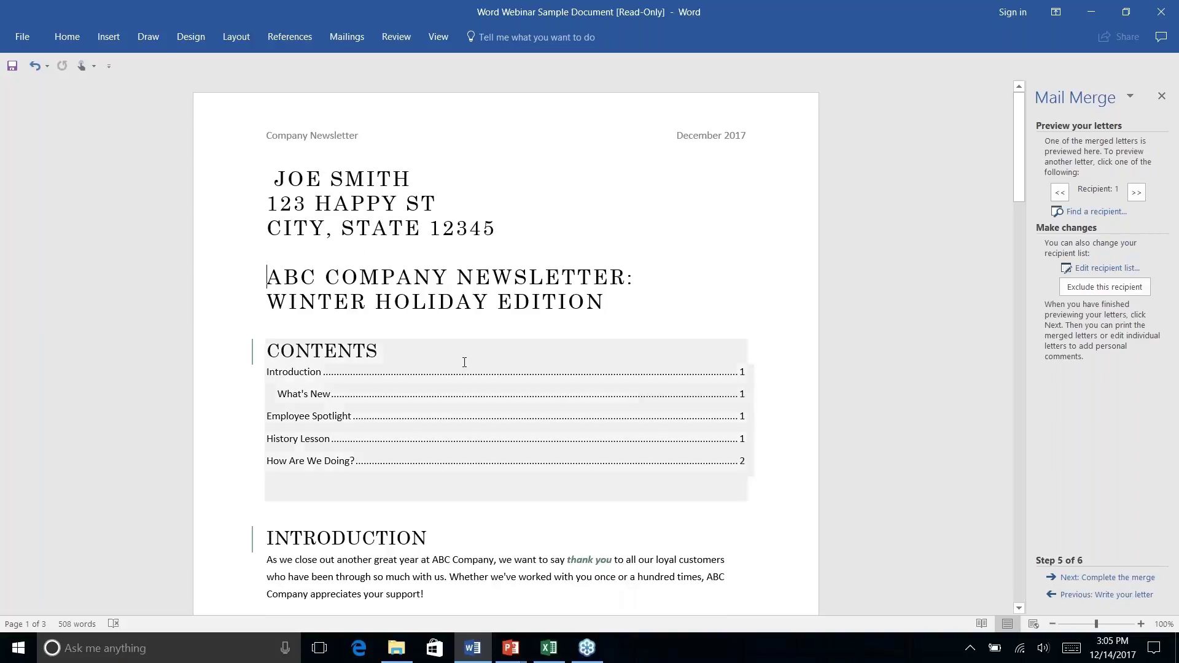
click(446, 204)
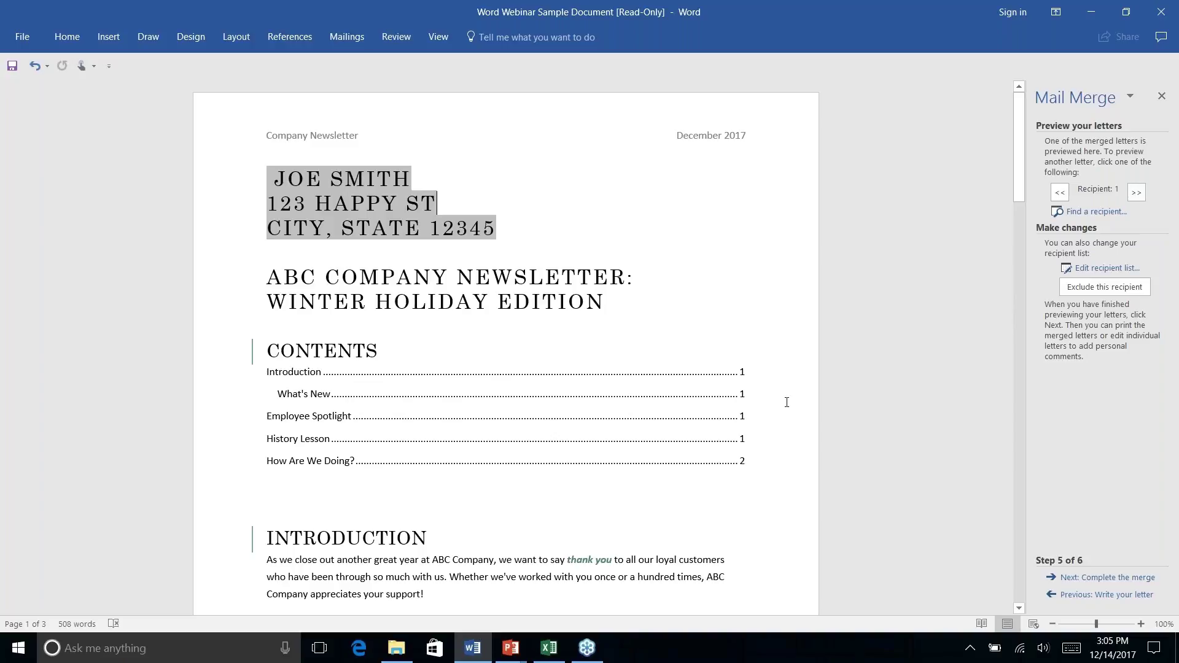
click(1105, 578)
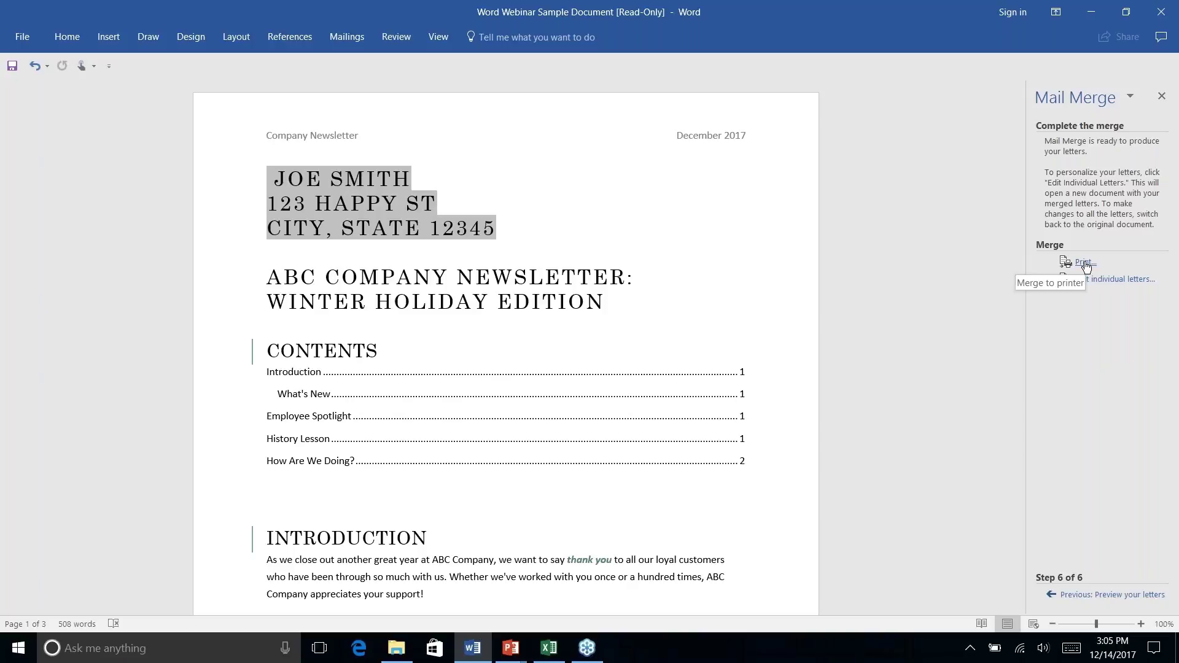
key(alt+Tab)
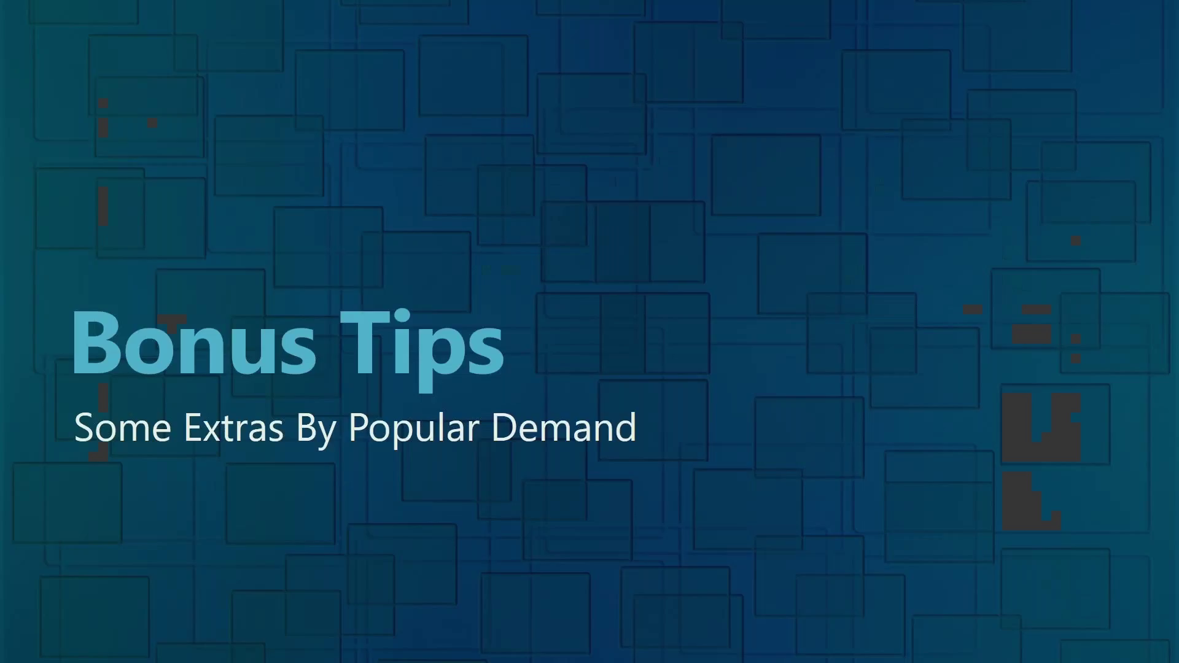